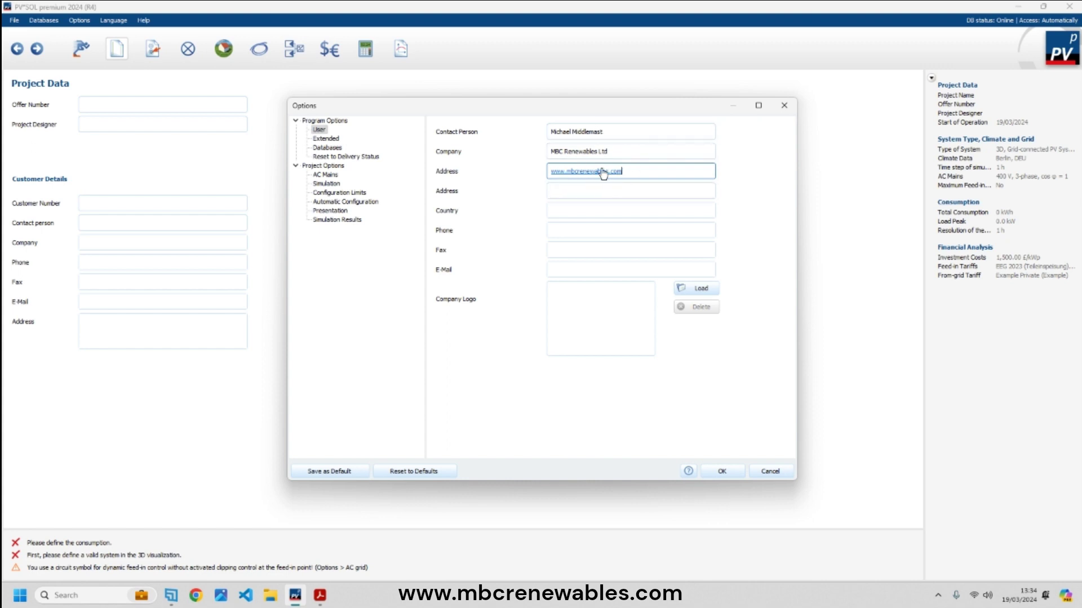
- Add the designer's e-mail address to the user details and confirm the options
click(601, 271)
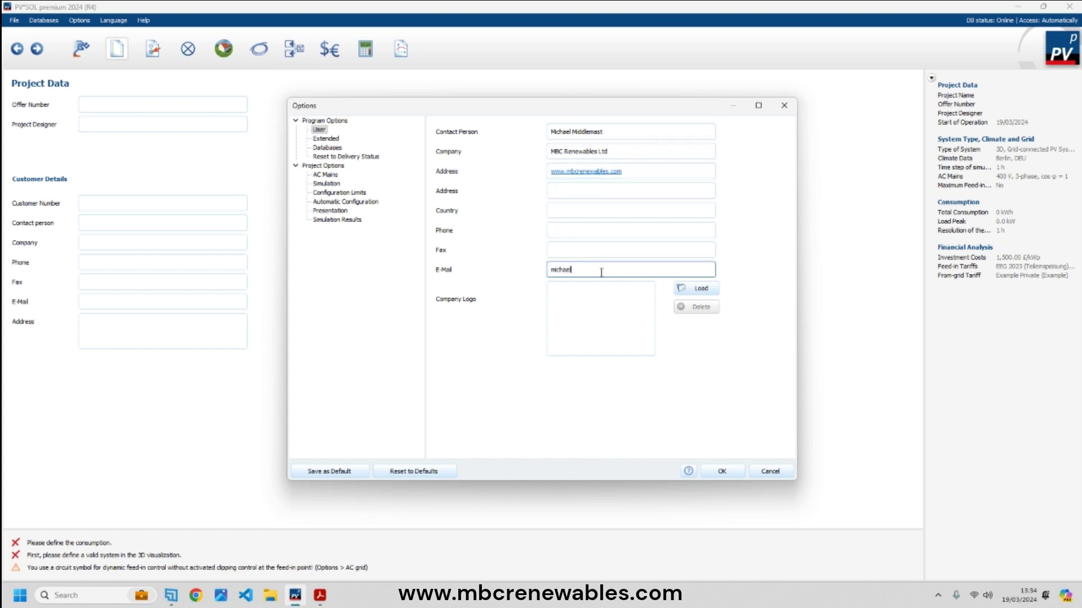
click(723, 472)
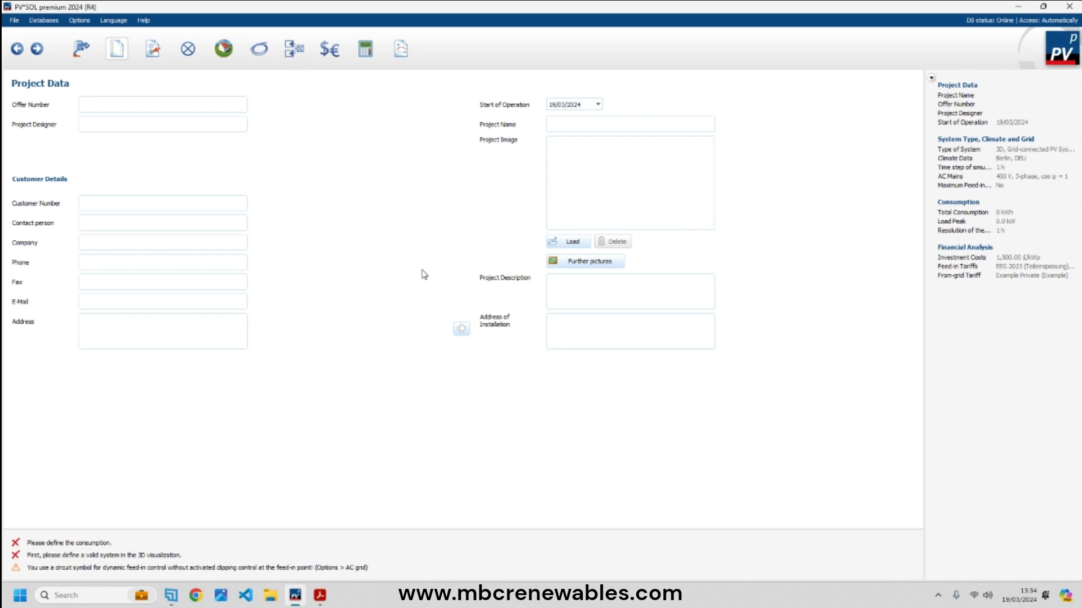
- Enter offer number 001, the project designer's name and N/A as customer number
click(170, 104)
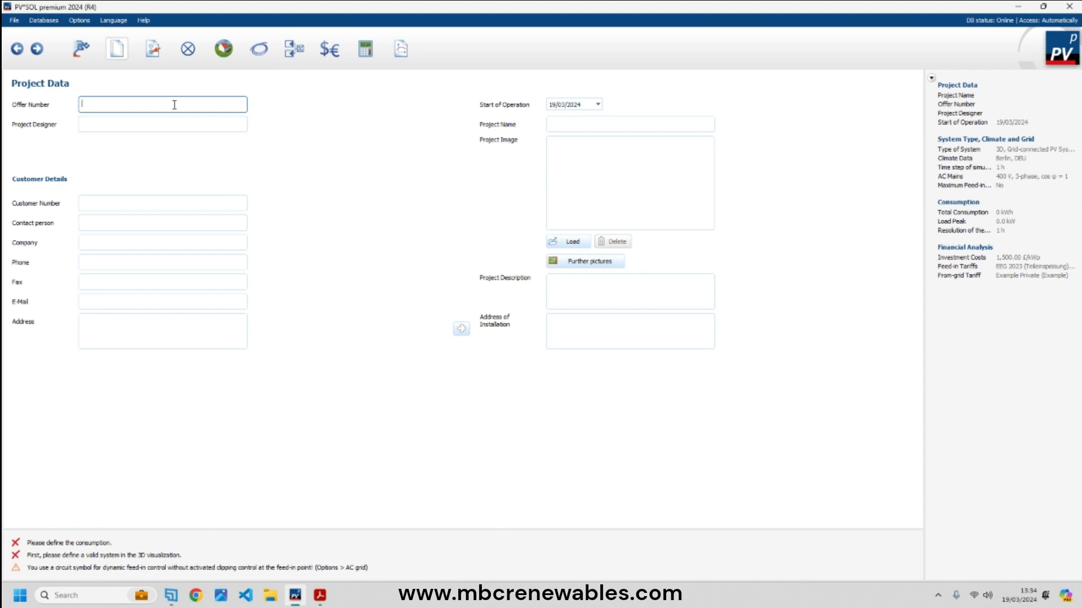
text(001)
key(Tab)
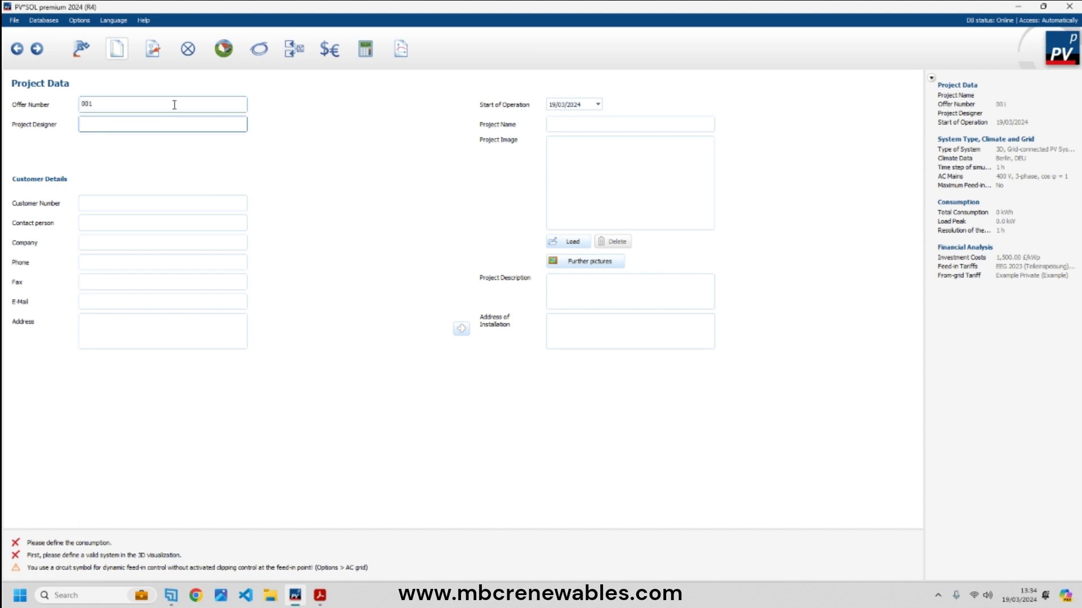
key(Tab)
text(N/A)
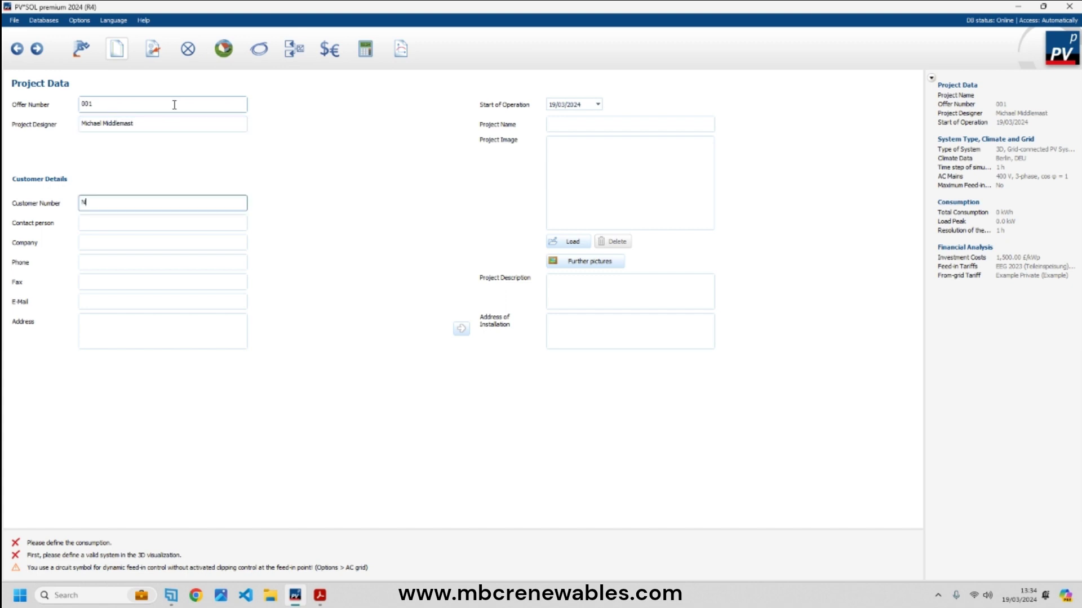
key(BackSpace)
key(BackSpace)
- Enter the customer contact person's name and N/A for the company
key(Tab)
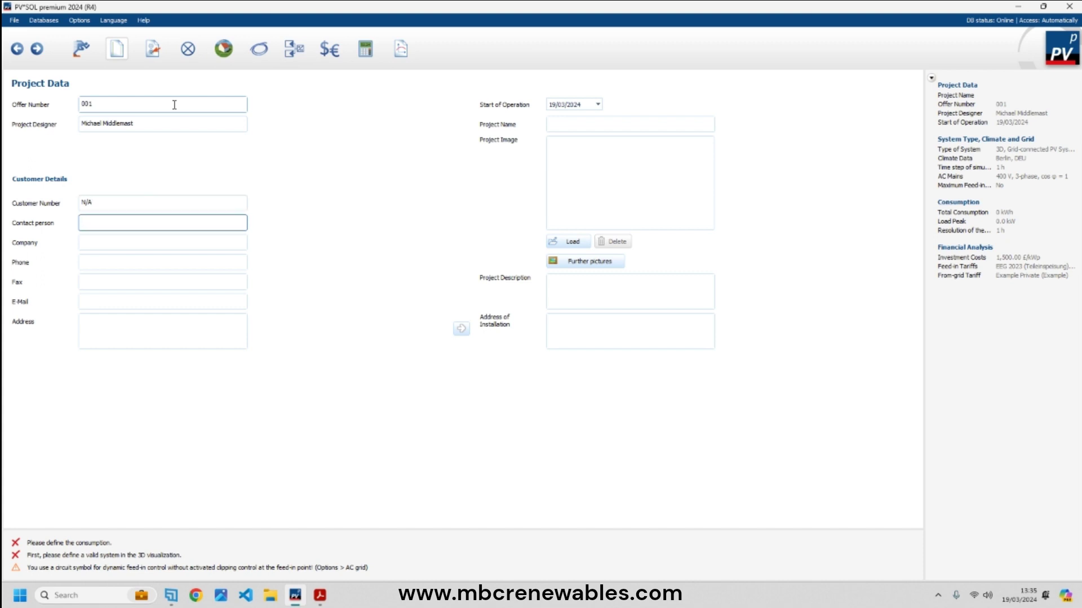
text(John Smith)
key(Tab)
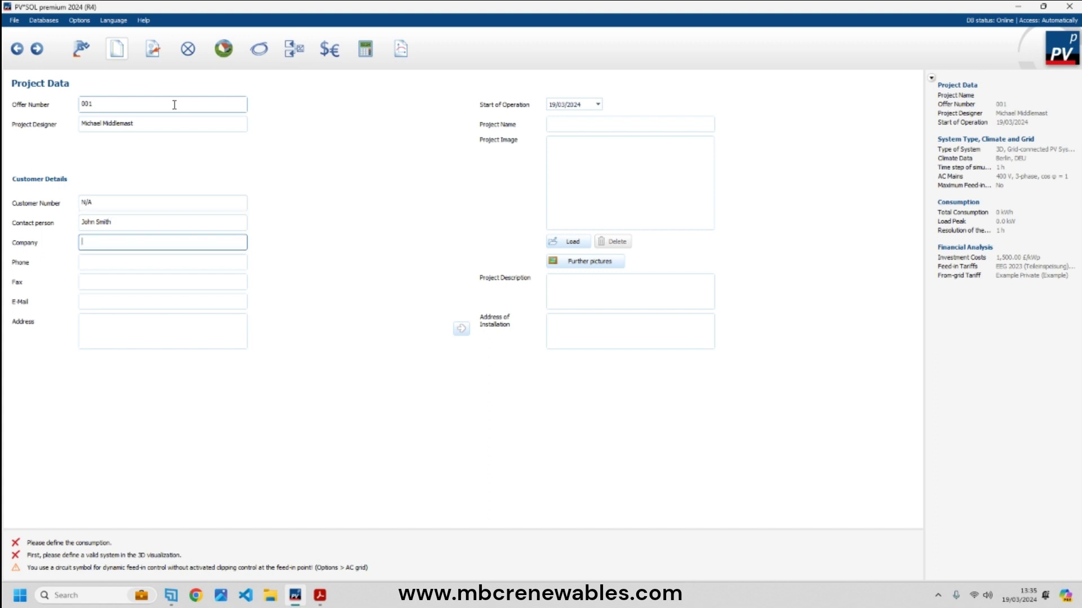
text(N)
text(HB)
key(BackSpace)
key(BackSpace)
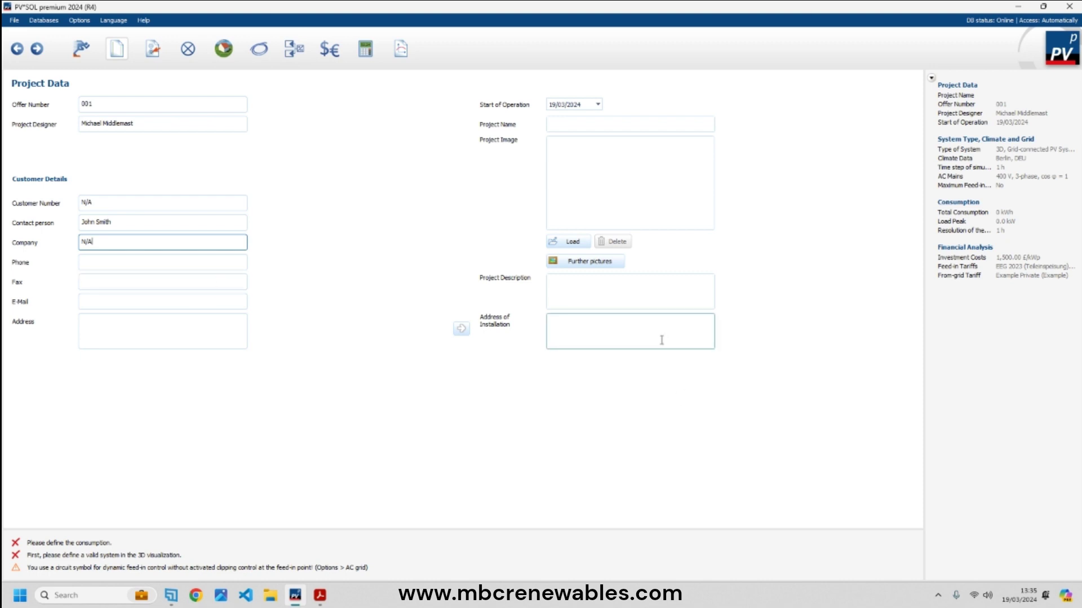
- Fill in the customer's phone number, e-mail address and fax number
click(170, 264)
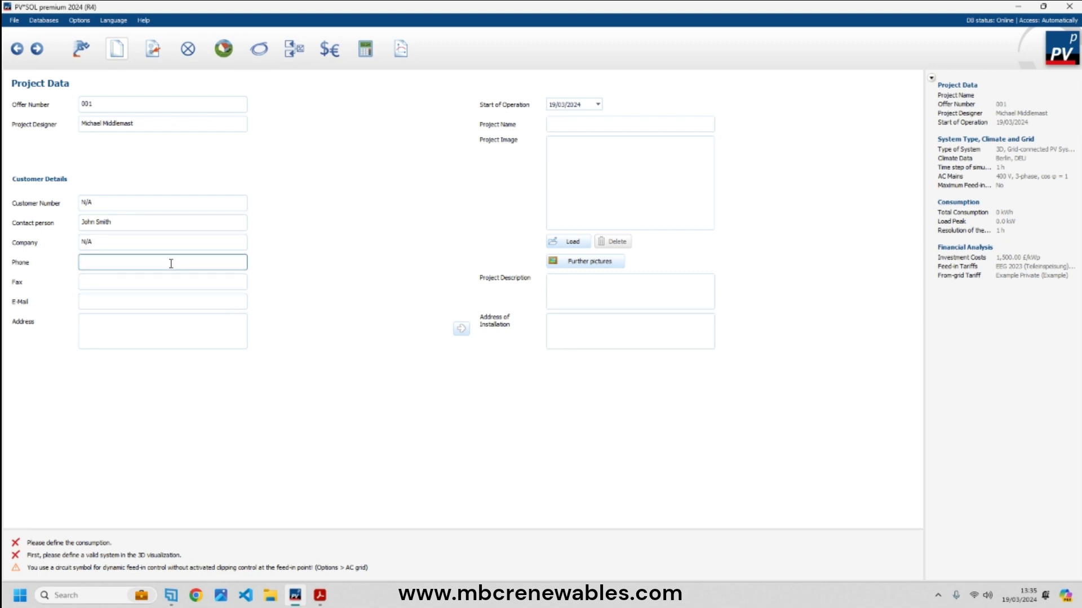
text(123 456 789)
key(Tab)
key(Tab)
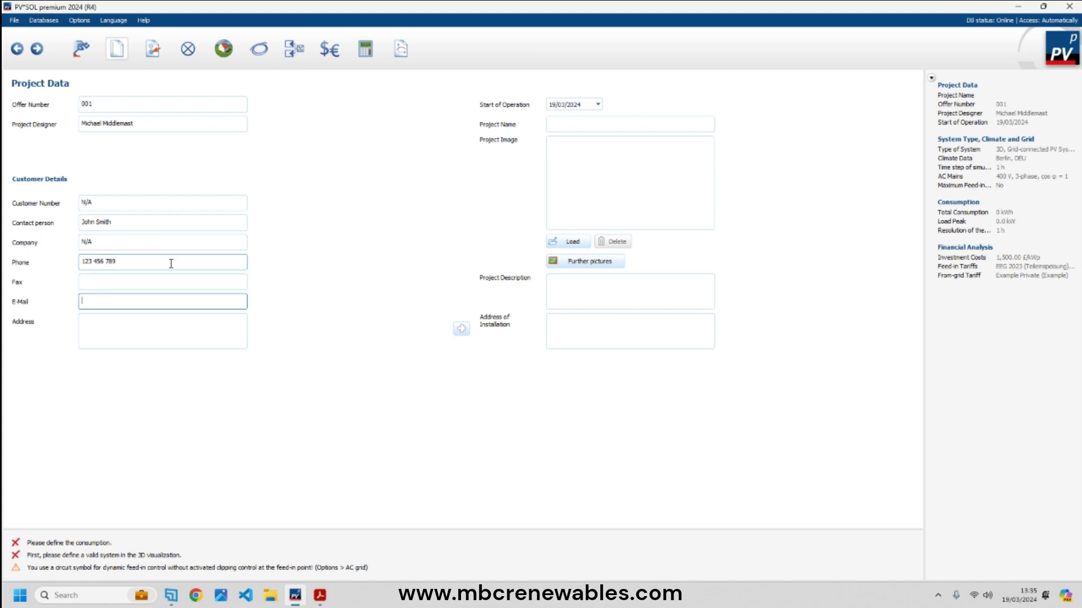
text(john@smith.com)
click(121, 281)
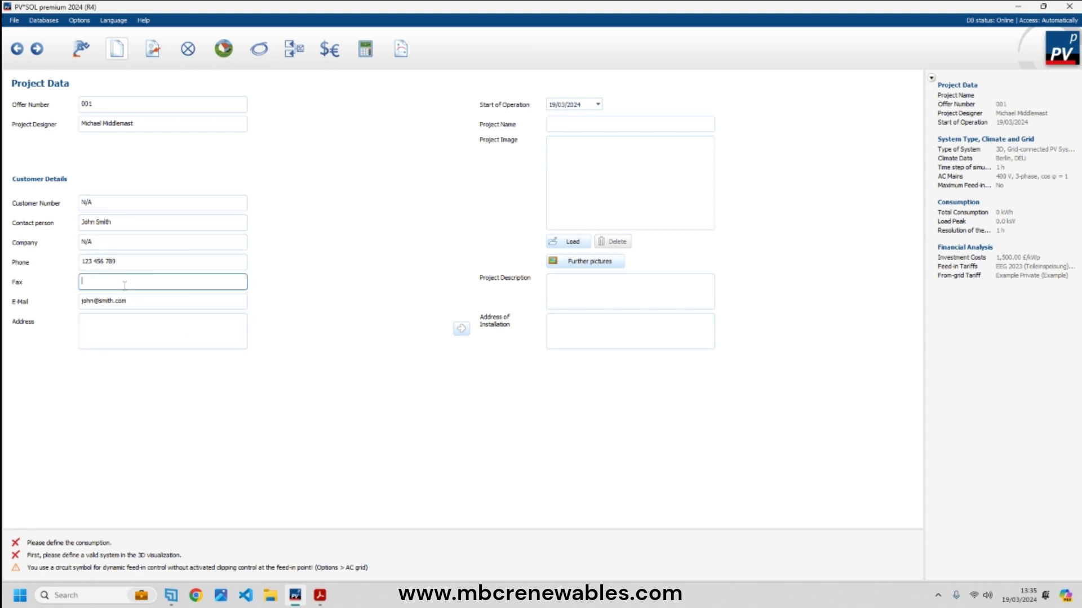
text(123 465 789)
click(325, 595)
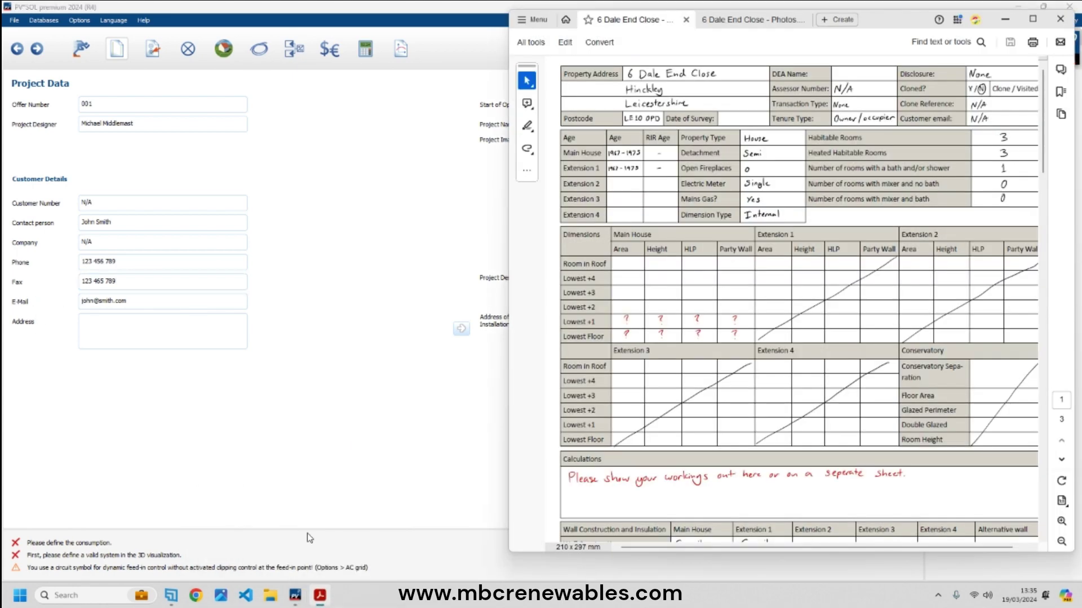
- Place PV*SOL beside Acrobat, browse the site photos PDF, then return to the site notes
click(293, 535)
drag(295, 6, 247, 100)
click(753, 22)
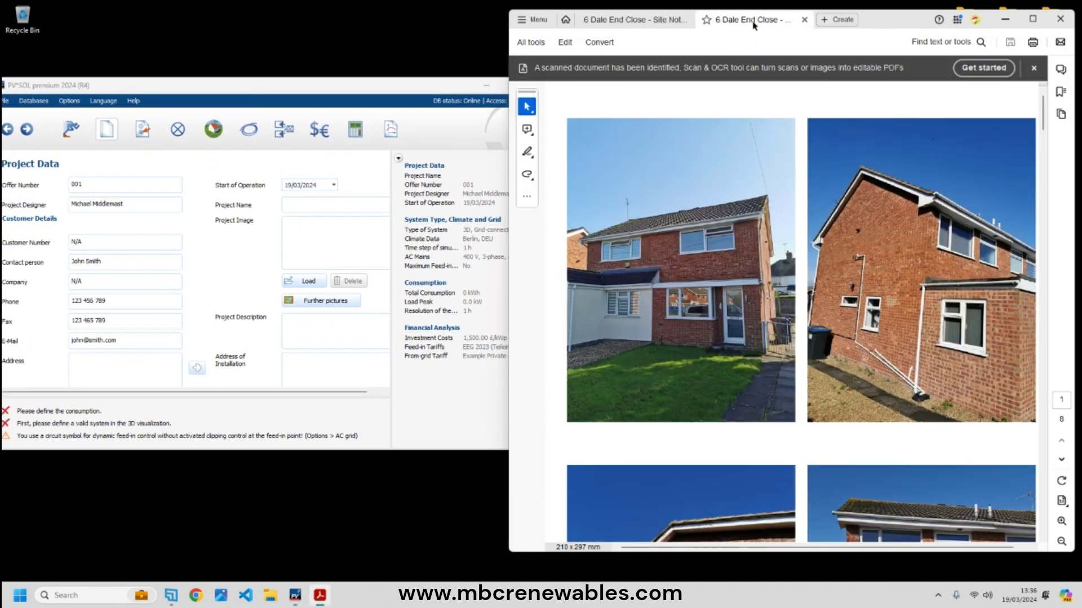
scroll(814, 361, down, 5)
scroll(814, 389, down, 10)
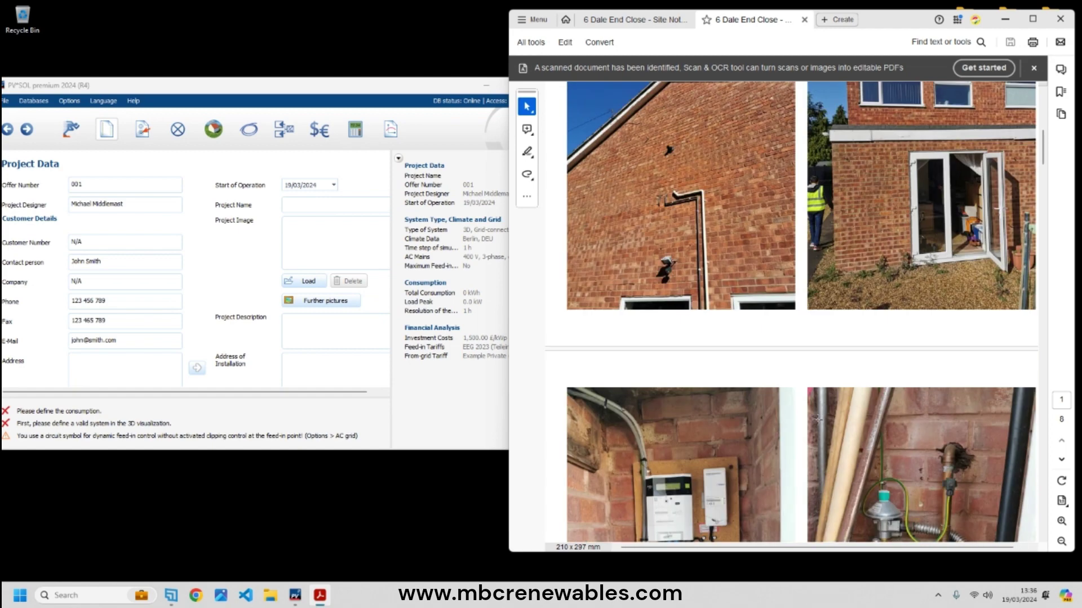
drag(1045, 181, 1042, 107)
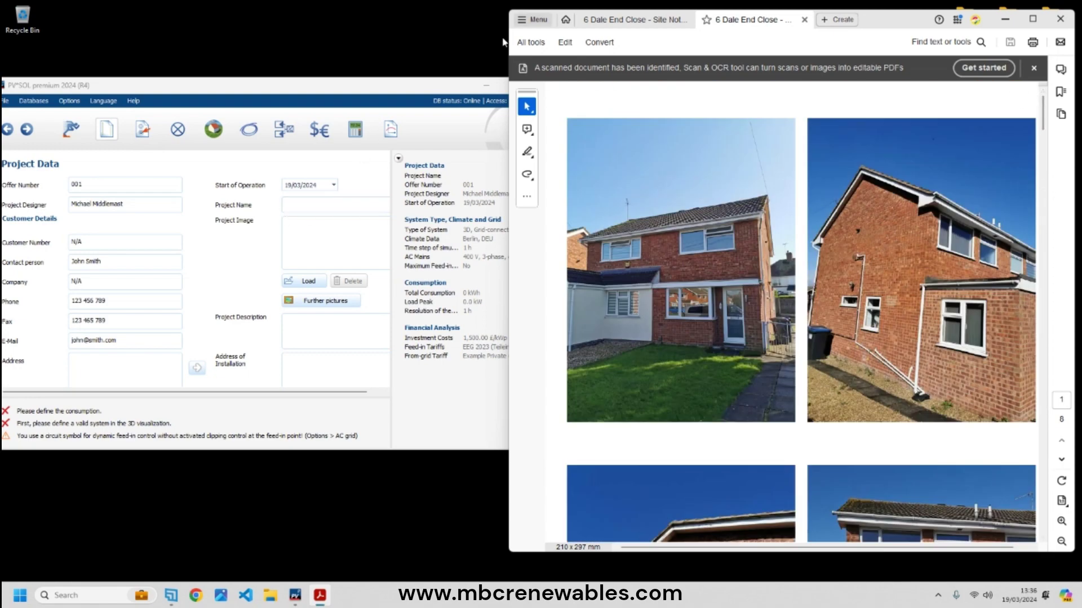
click(625, 19)
- Type the customer's four-line postal address, including postcode, into the Address field and maximize PV*SOL
click(134, 367)
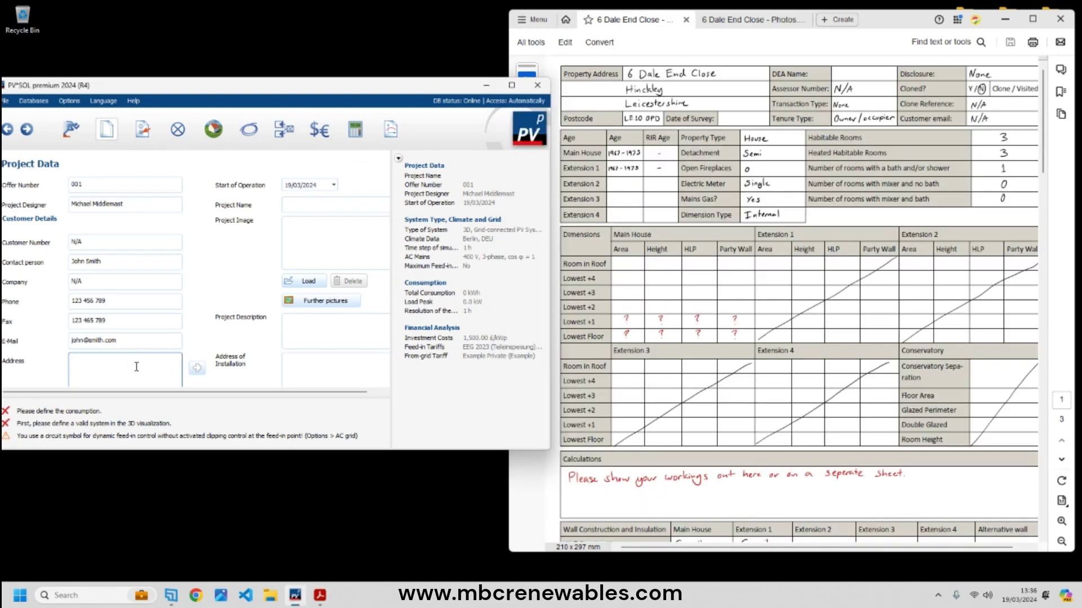
key(Return)
key(Return)
key(Return)
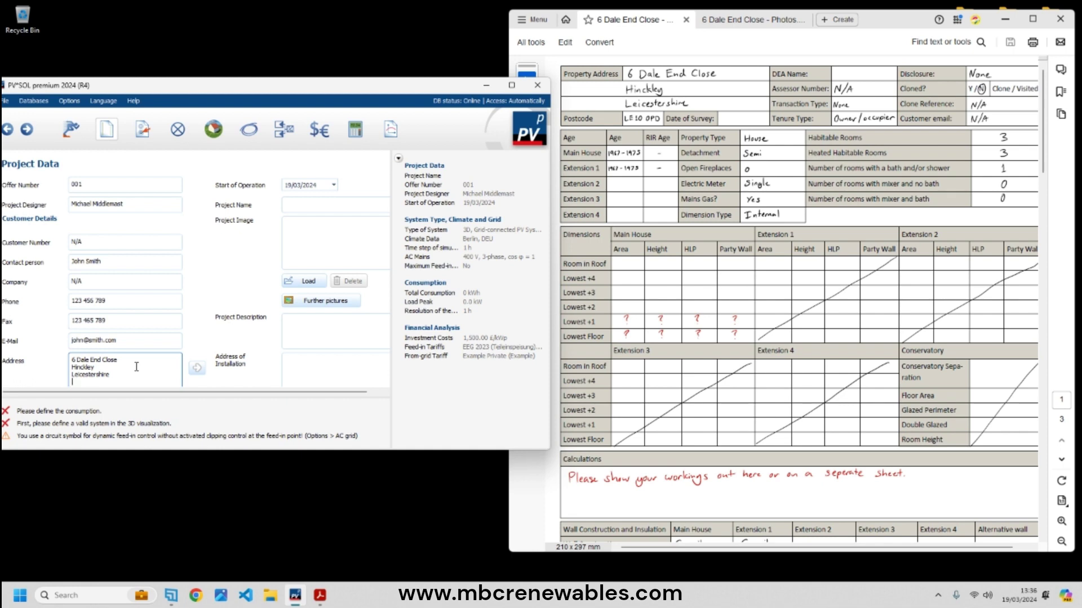
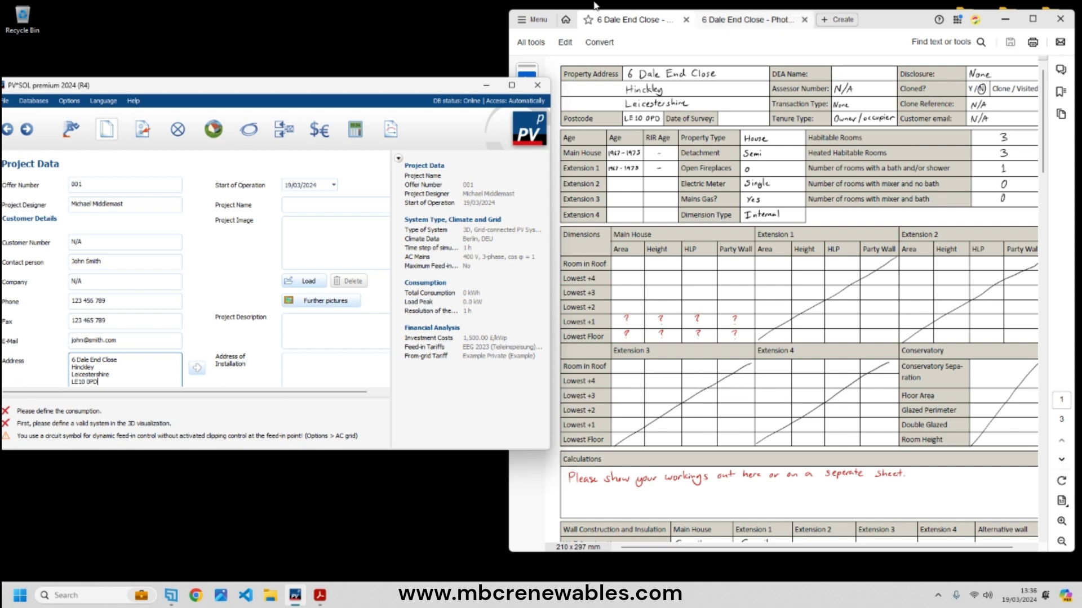
click(512, 85)
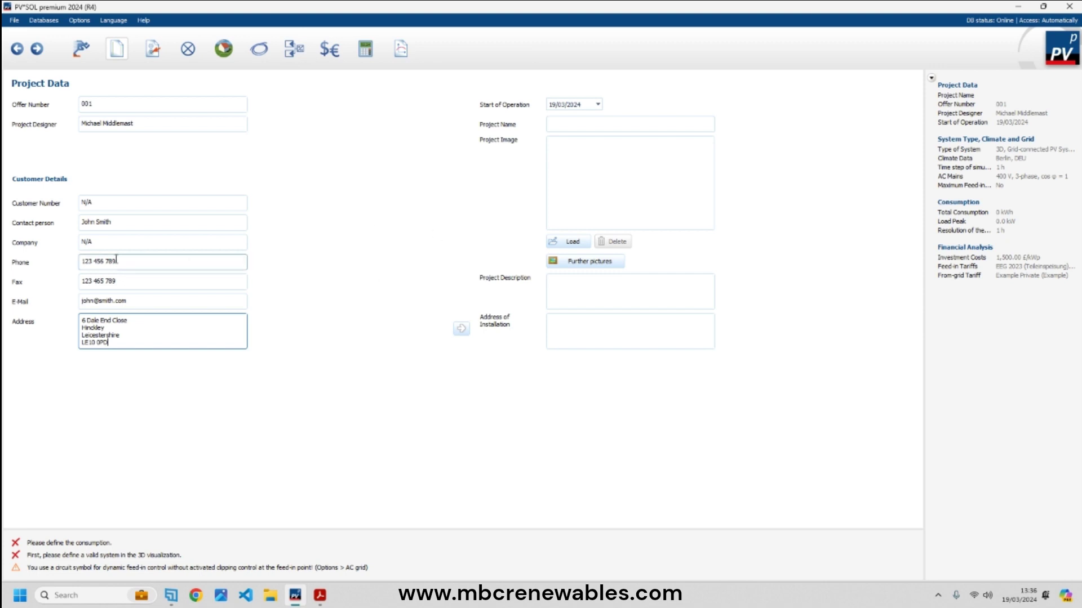
- Copy the customer address into the installation address and enter the customer's solar installation project name
drag(109, 342, 81, 319)
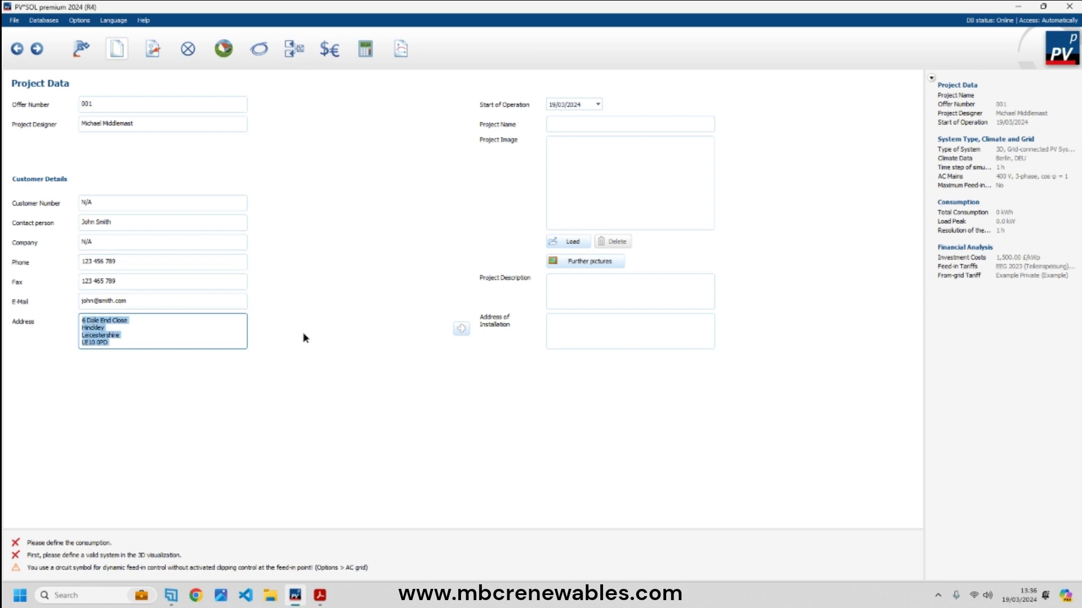
click(460, 329)
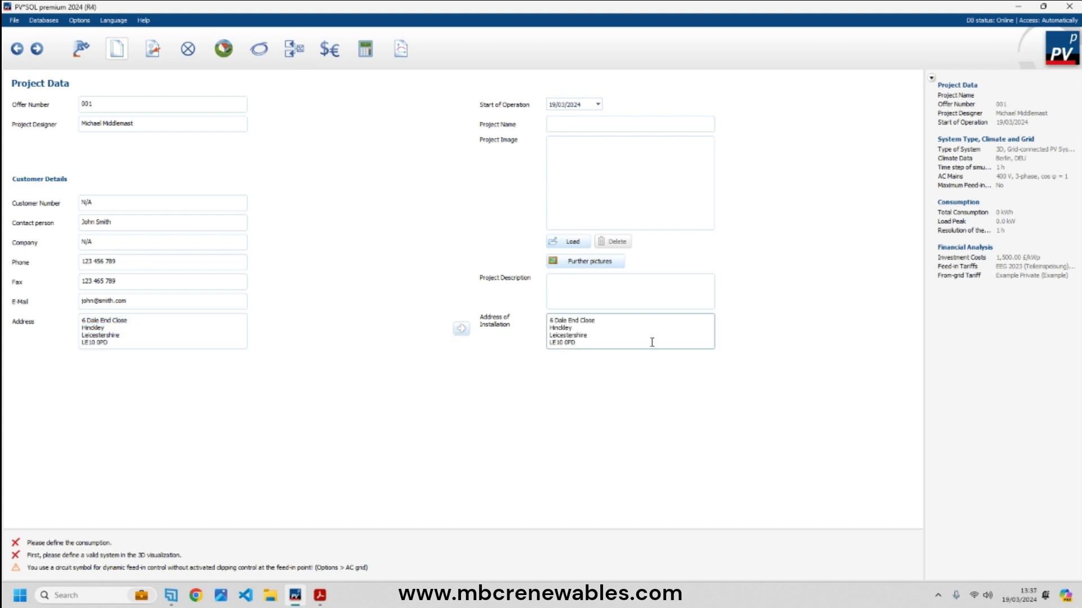
click(593, 123)
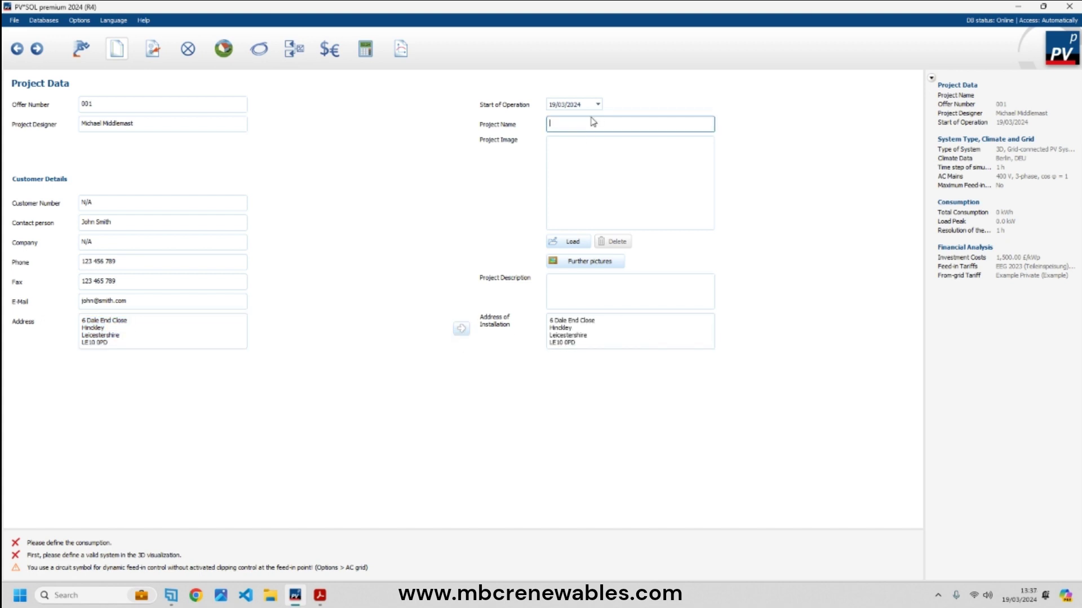
text(John Smith Solar Installation)
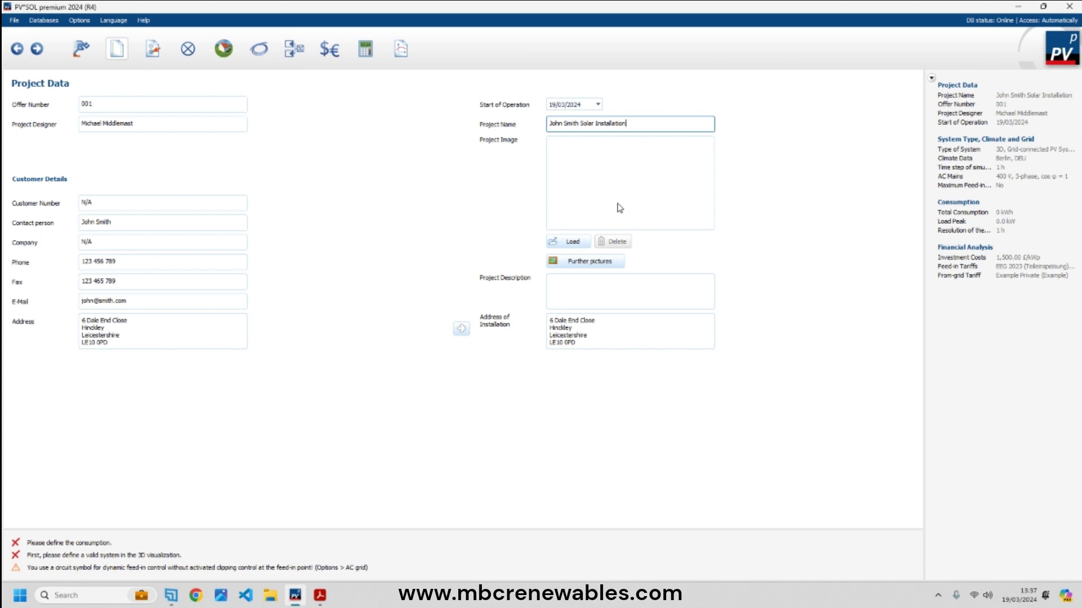
click(600, 292)
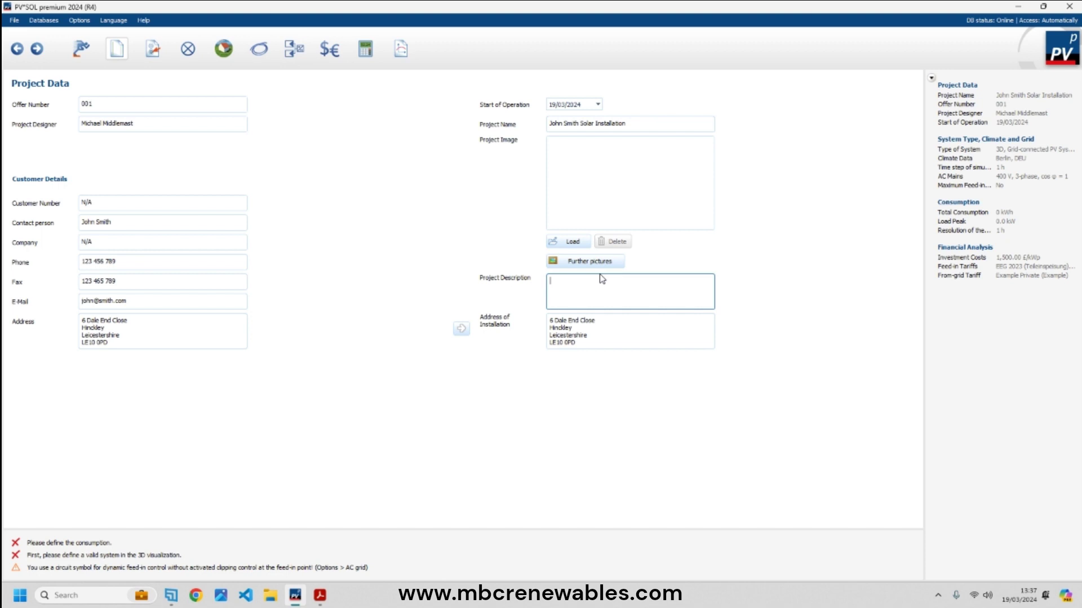
- Describe the project as 'Roof top solar PV array', design subject to survey, materials subject to availability
text(Roof top solar PV array)
key(Return)
text(Design subject to )
text(survey Materials subject to ava)
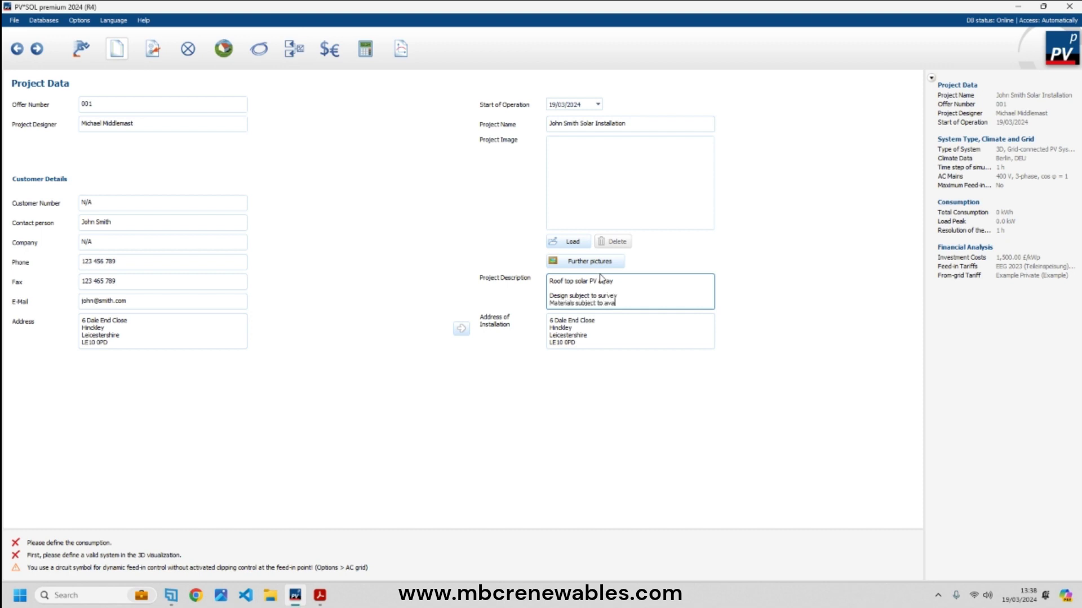
text(ilability)
click(115, 341)
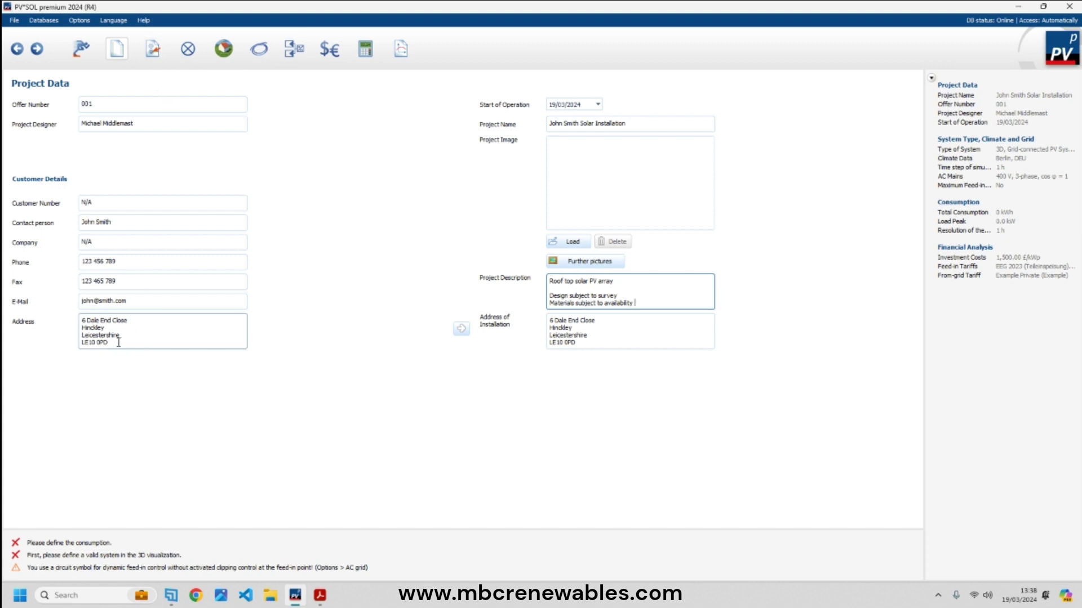
drag(110, 343, 82, 344)
key(ctrl+c)
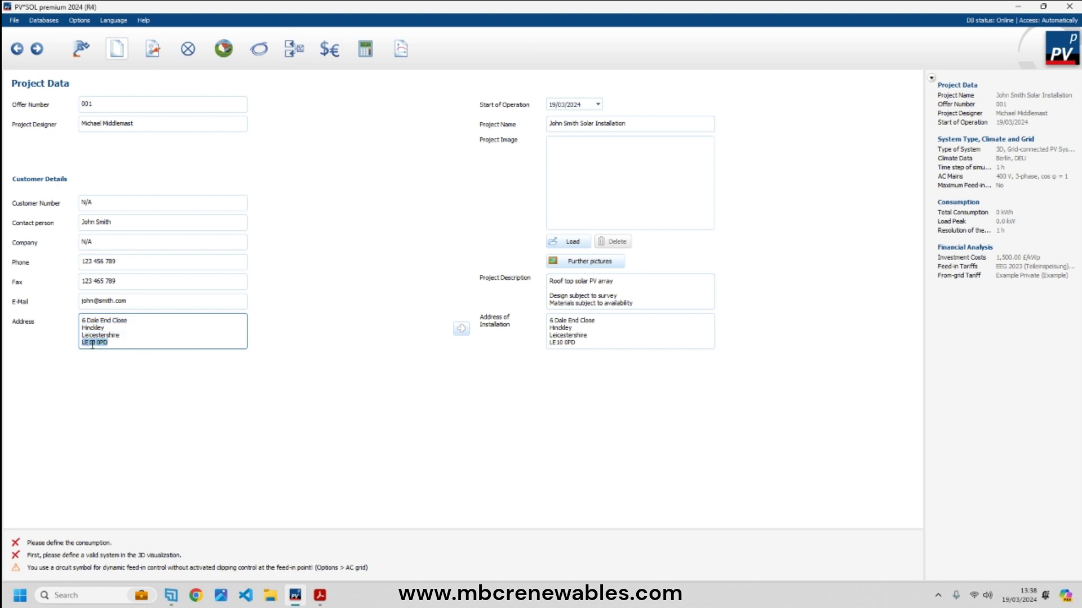
click(157, 56)
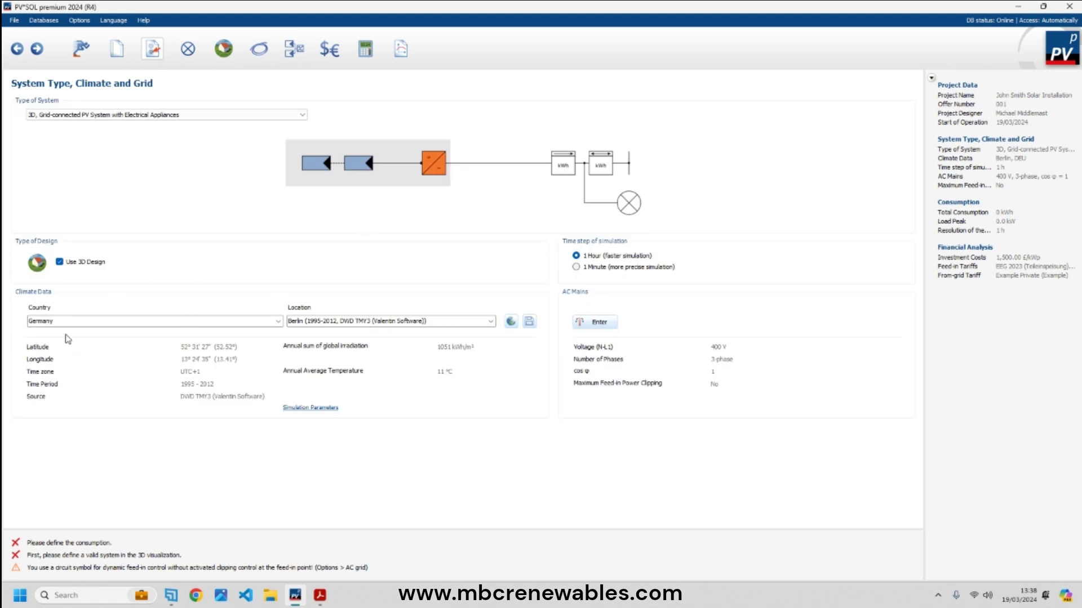
click(202, 115)
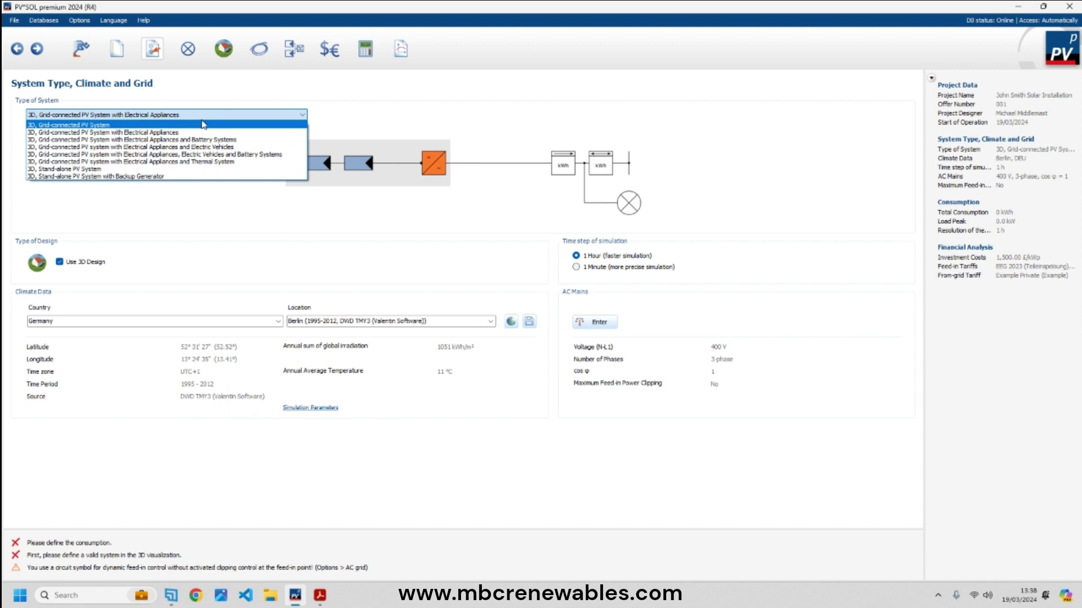
click(203, 117)
click(217, 115)
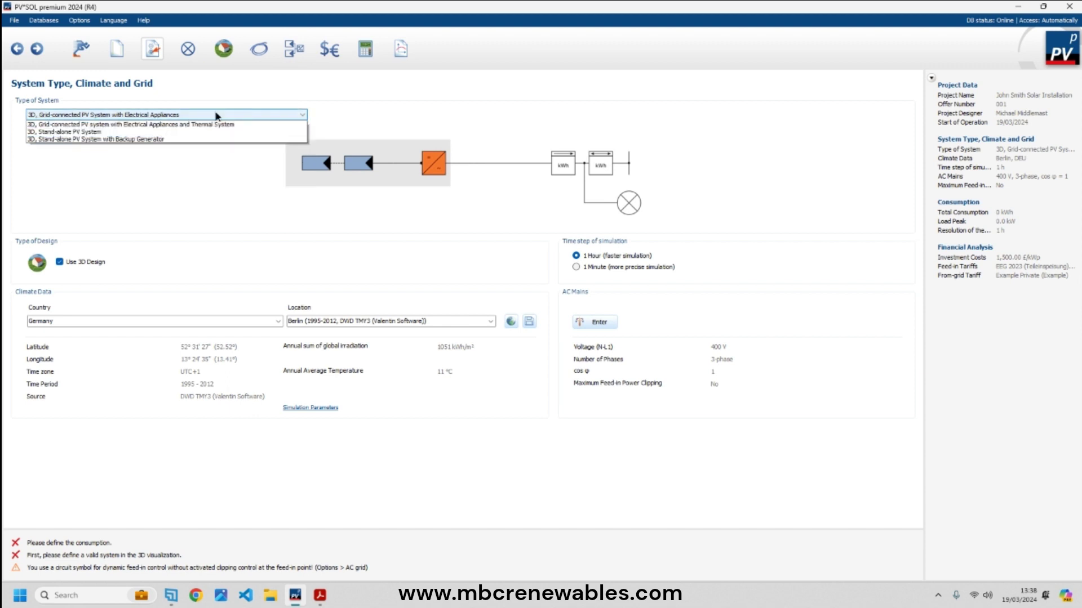
click(216, 116)
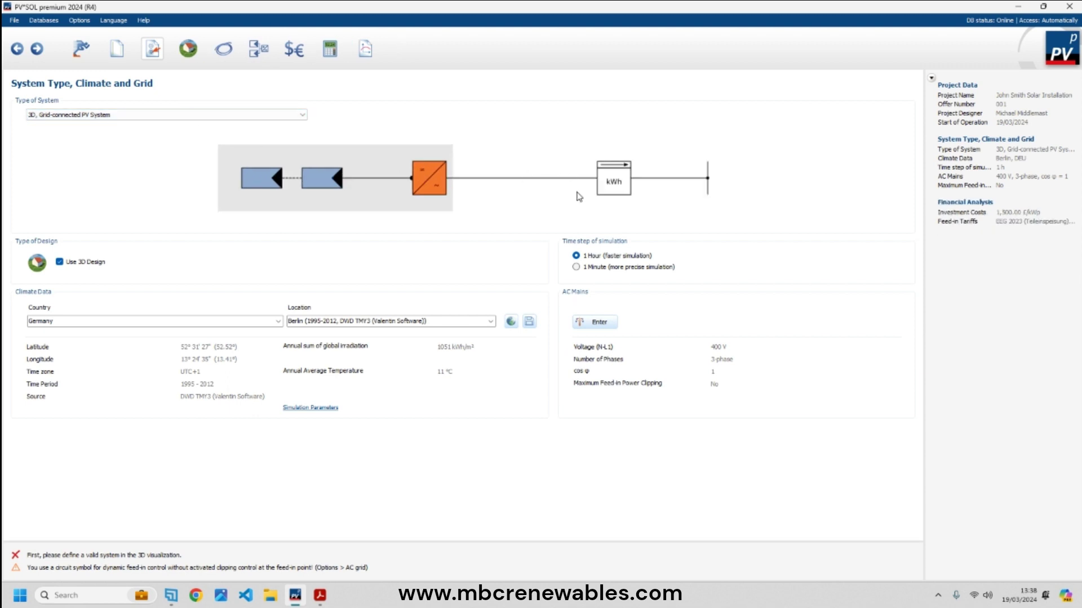
click(245, 118)
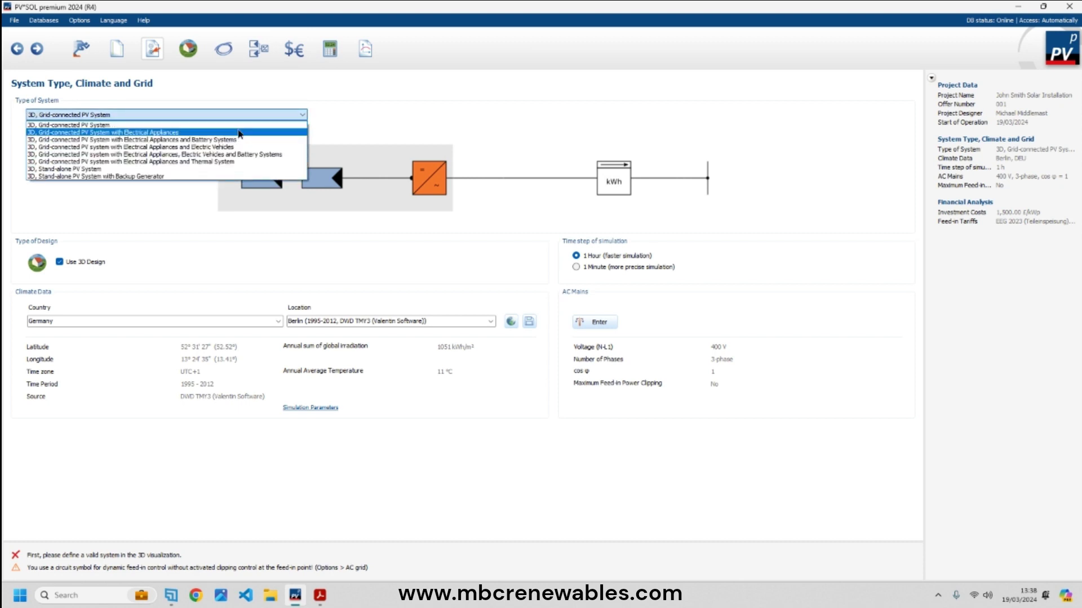
click(240, 133)
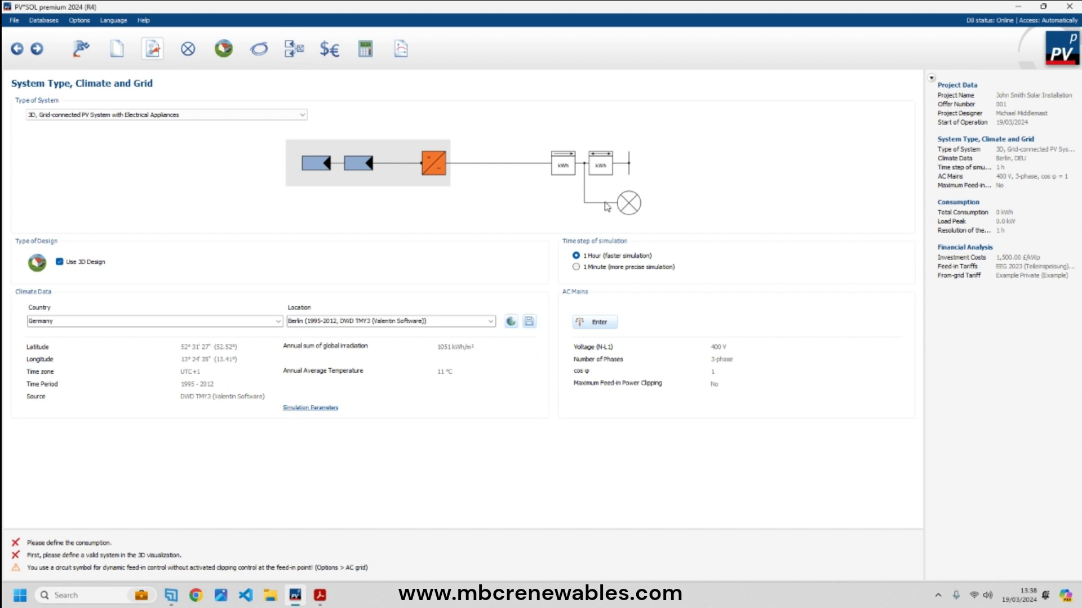
click(273, 114)
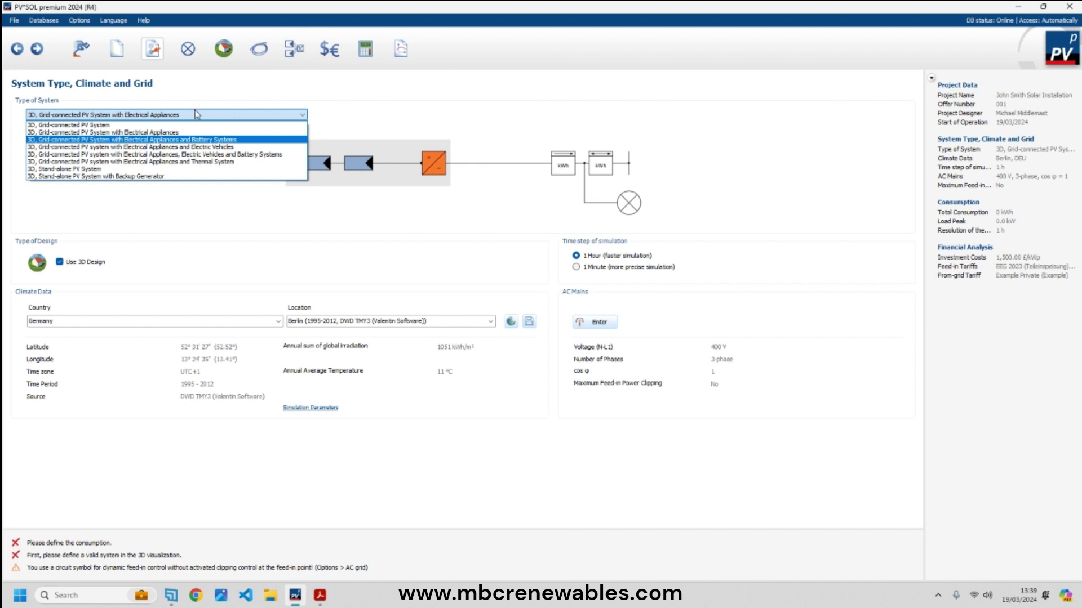
click(148, 133)
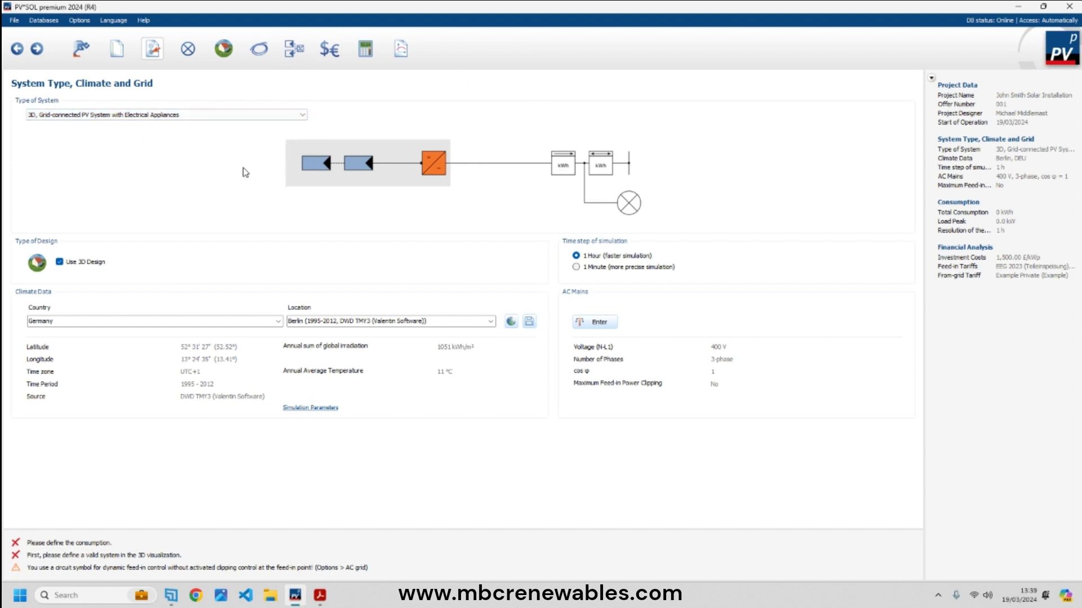
- Set the project country to United Kingdom and accept its automatic grid and tariff adjustments
click(278, 322)
drag(287, 414, 297, 532)
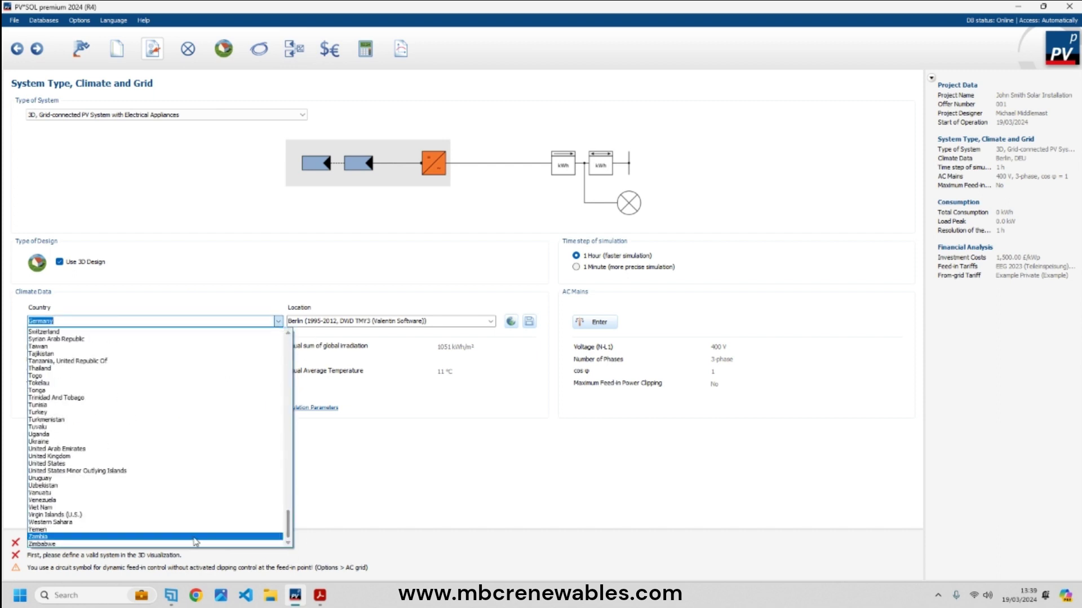
click(197, 457)
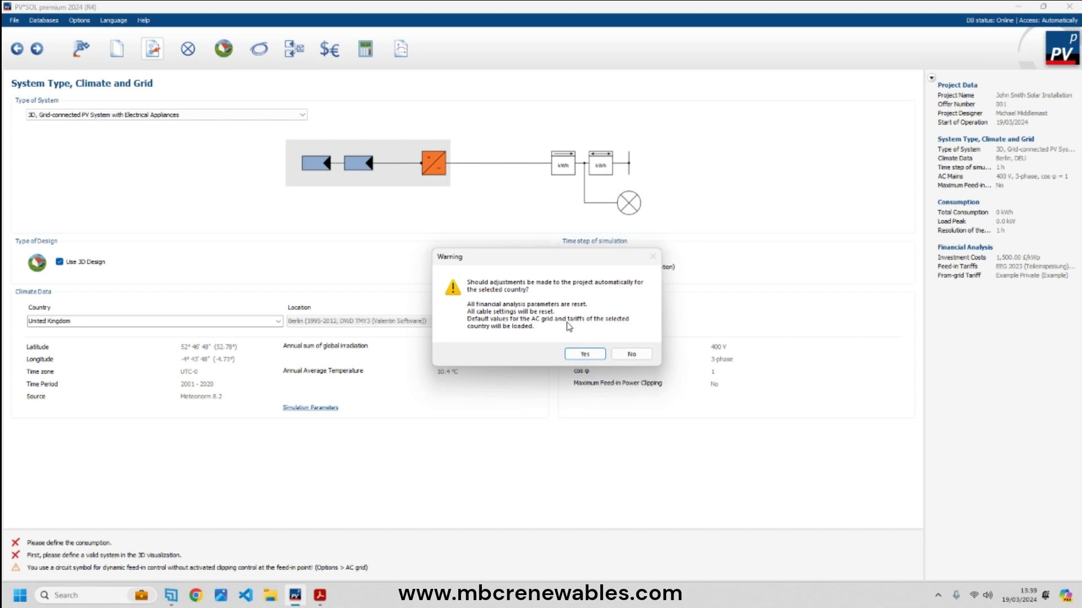
click(586, 353)
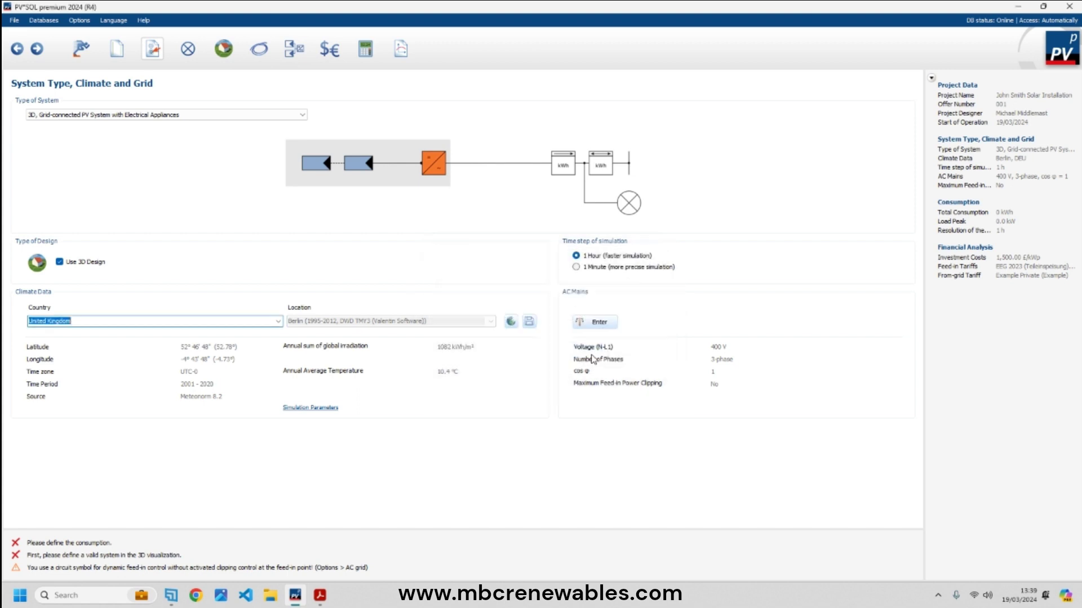
click(512, 322)
key(alt+Tab)
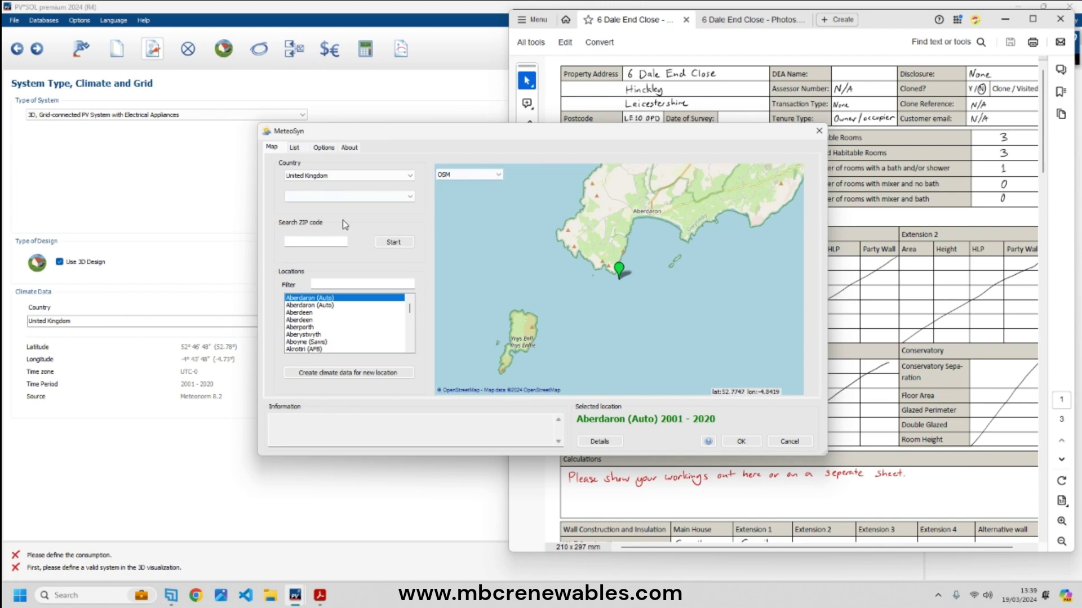
- Create MeteoSyn climate data from the property's postcode, placing the site just west of Hinckley
click(319, 246)
key(ctrl+v)
click(397, 241)
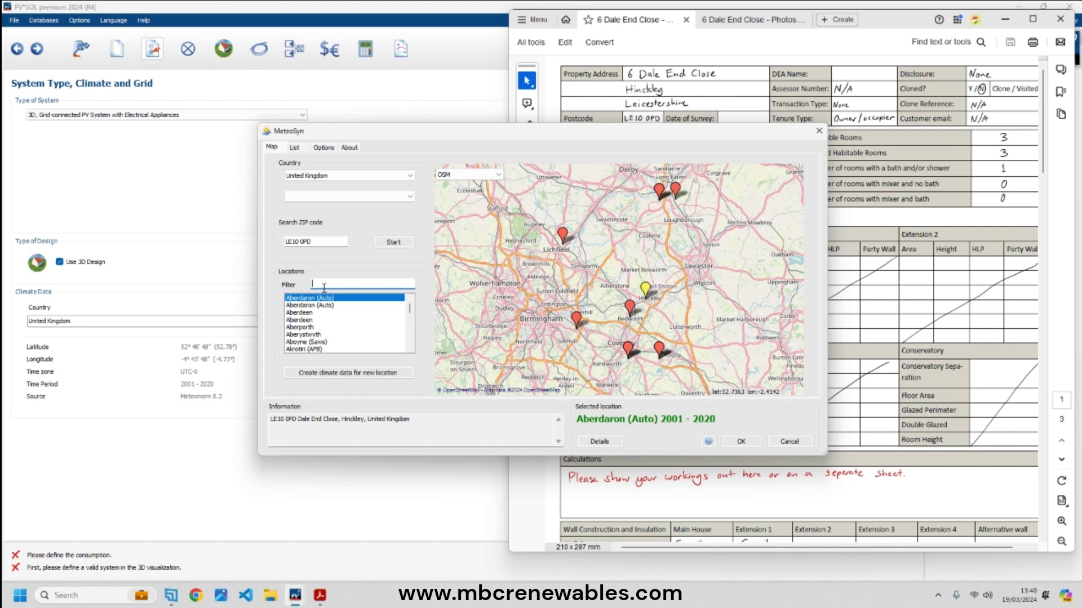
click(366, 373)
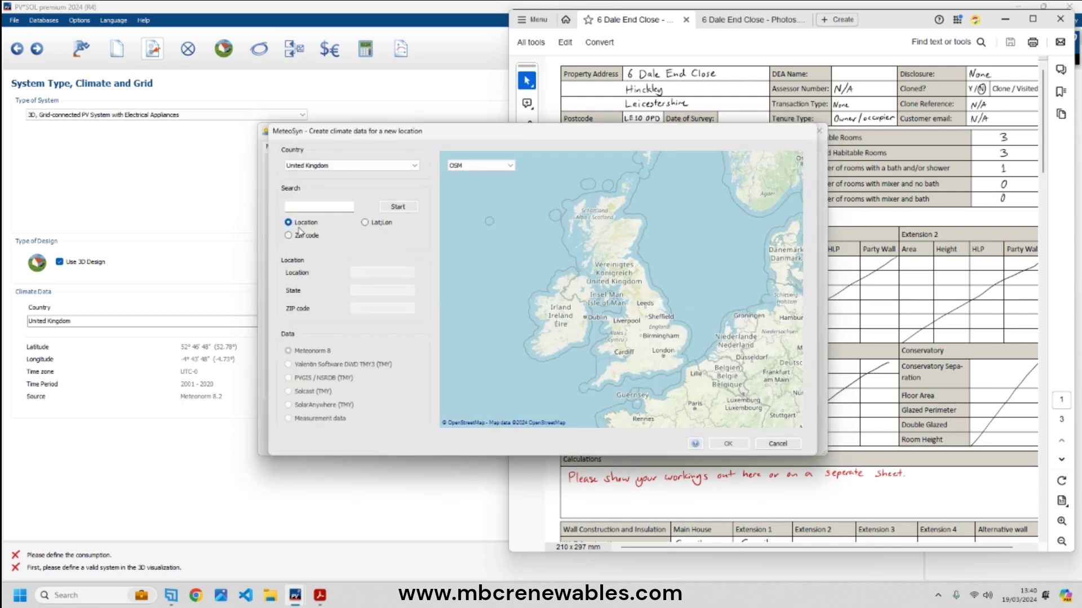
key(ctrl+v)
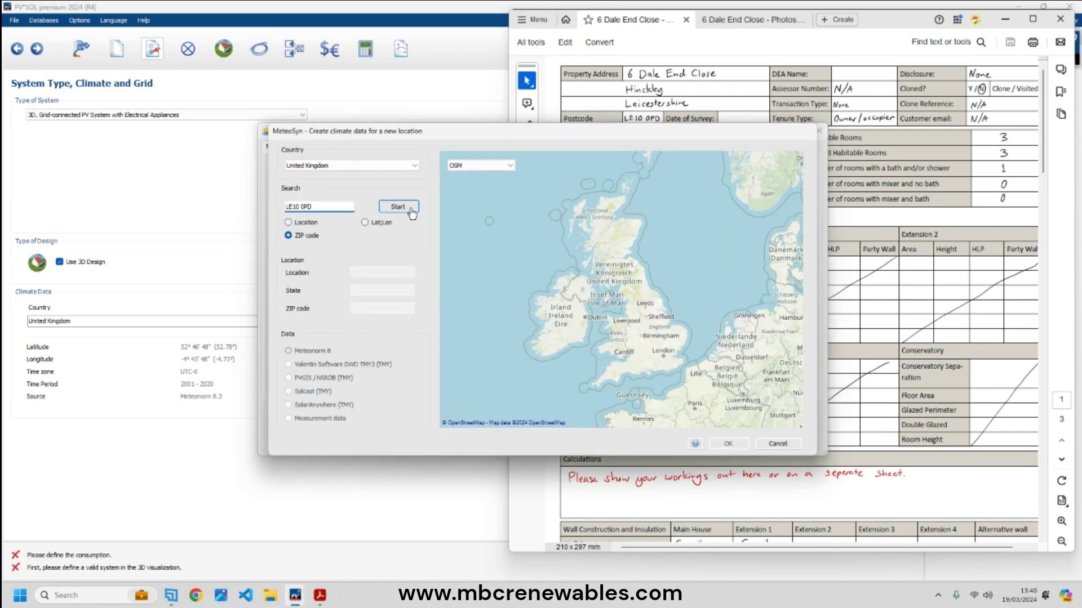
click(401, 208)
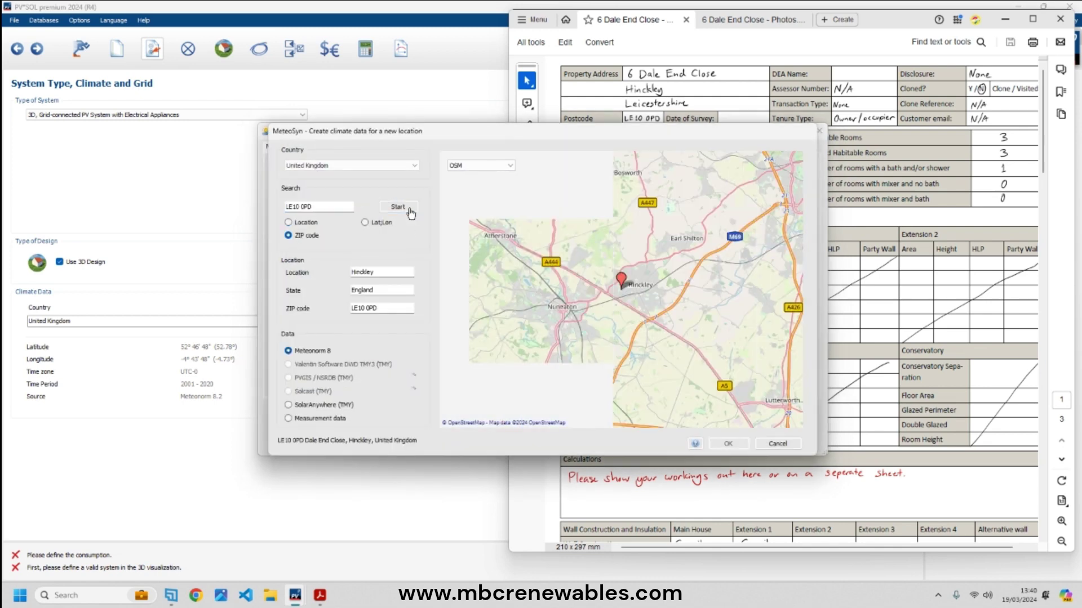
click(622, 285)
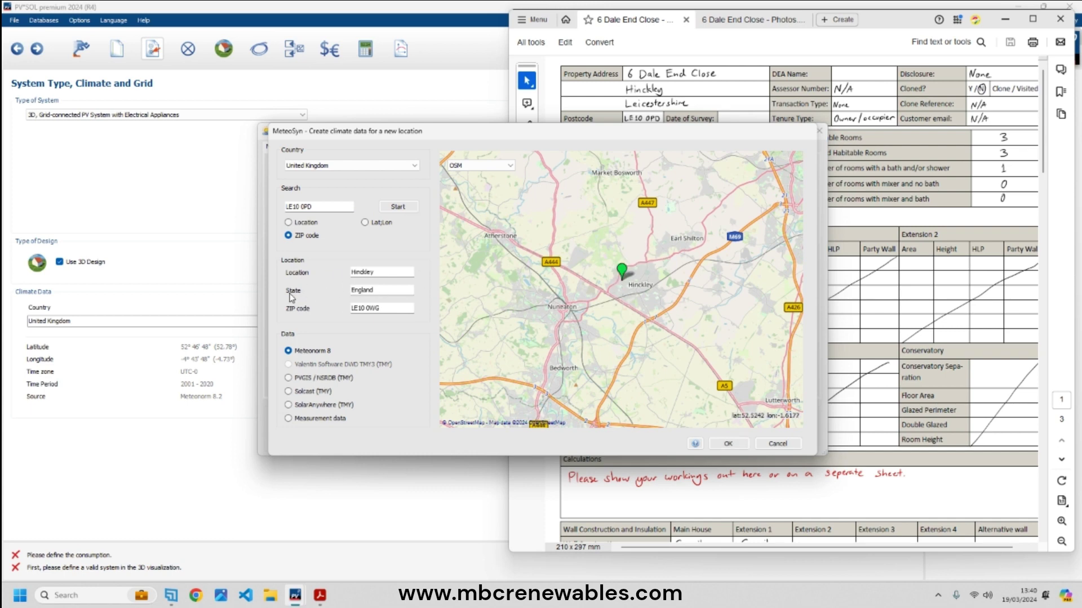
click(729, 444)
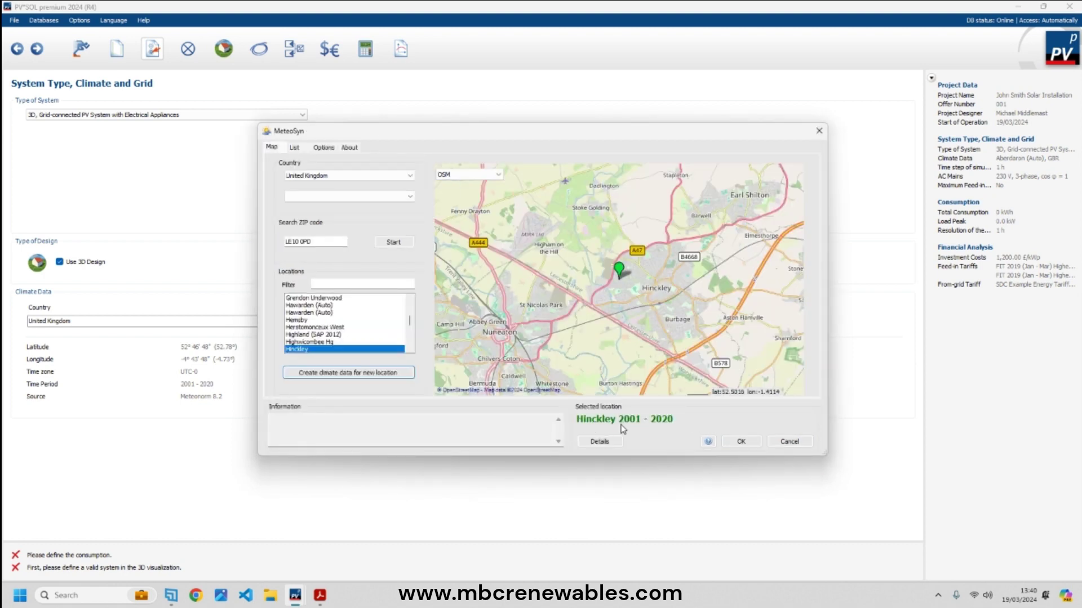
- Apply the Hinckley 2001–2020 climate data and open the AC mains options
click(742, 441)
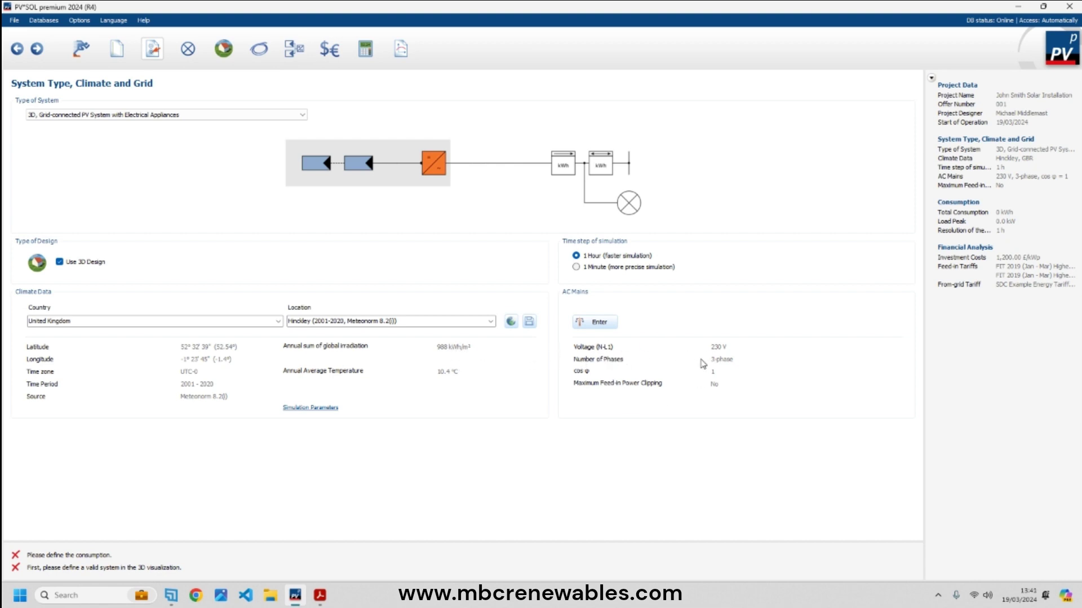
click(600, 323)
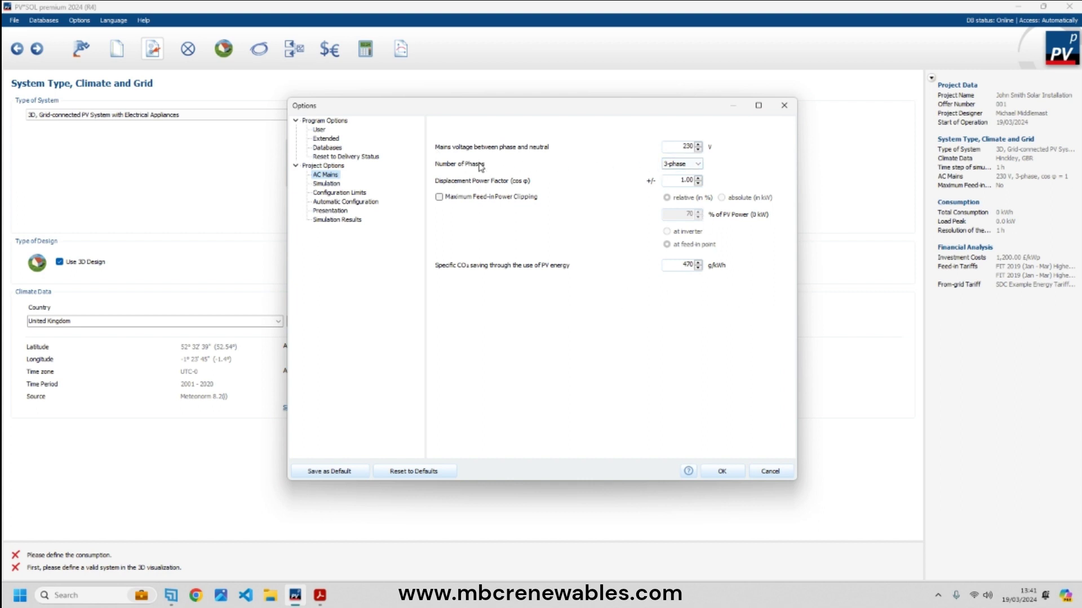
- Switch the 230 V AC mains to a 1-phase supply and confirm the change
click(696, 164)
click(685, 172)
click(722, 472)
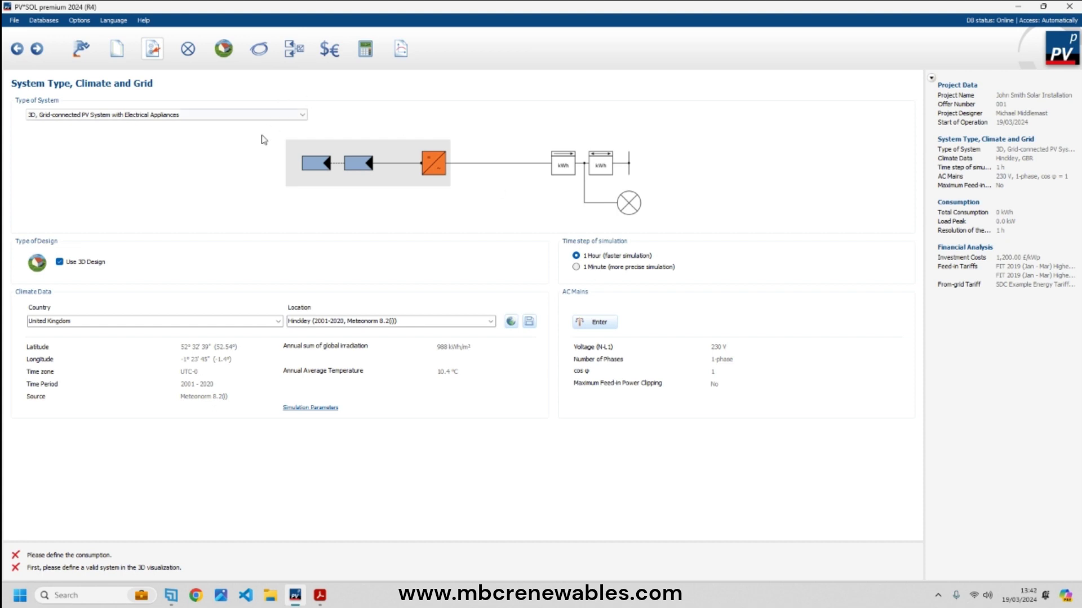
click(190, 52)
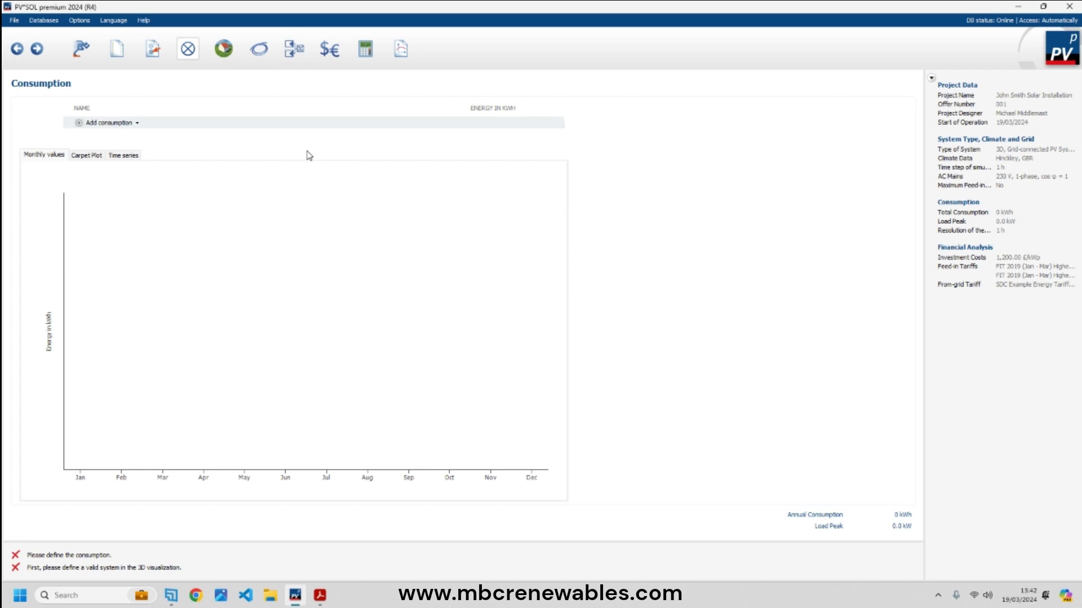
- Add a 3500 kWh annual consumption entry, then delete it again
click(136, 123)
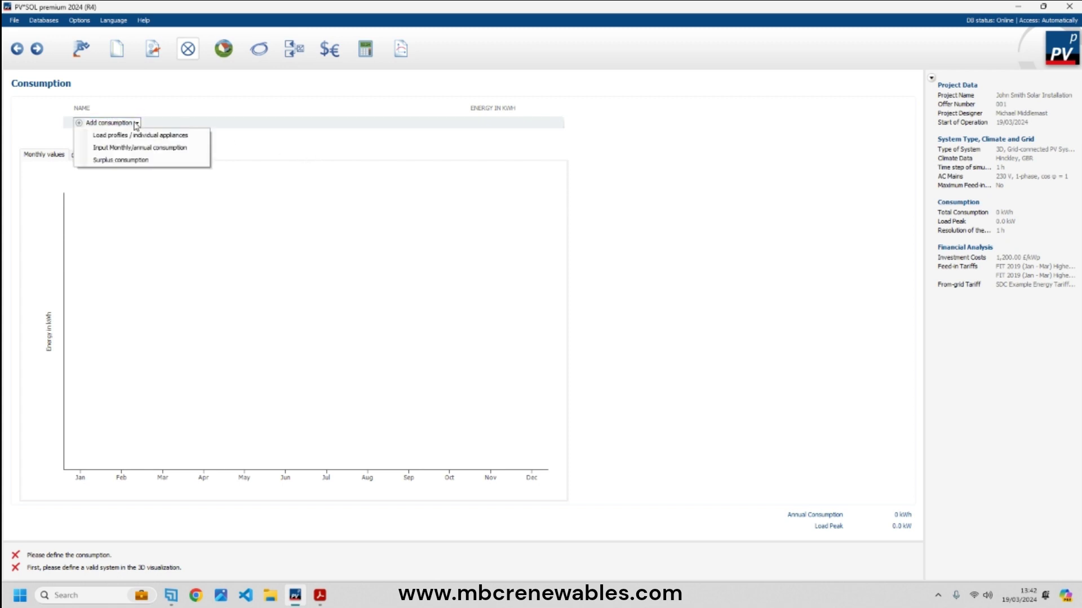
click(143, 150)
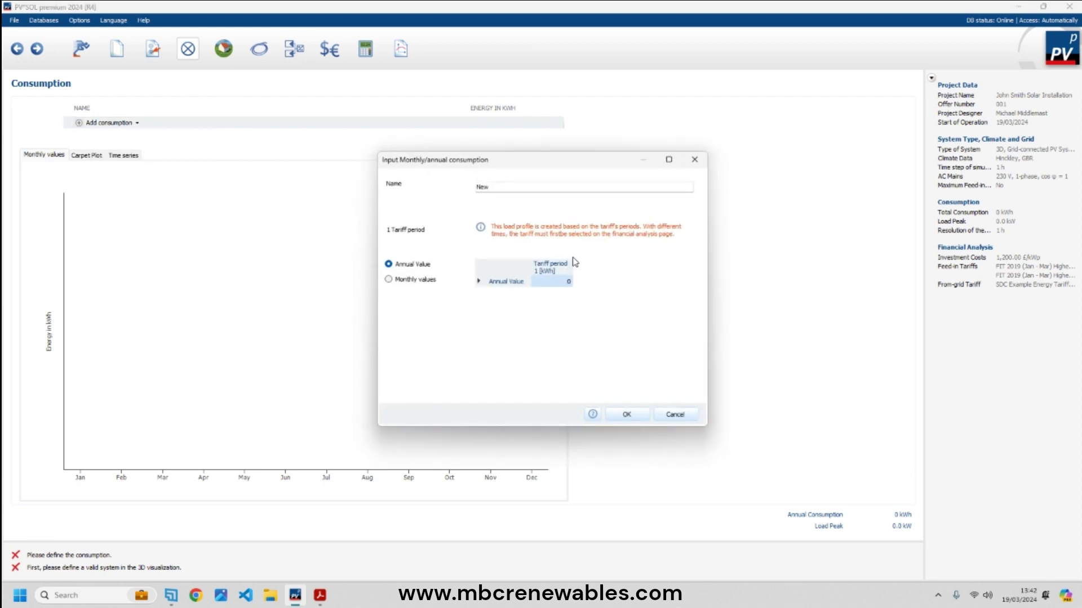
text(35)
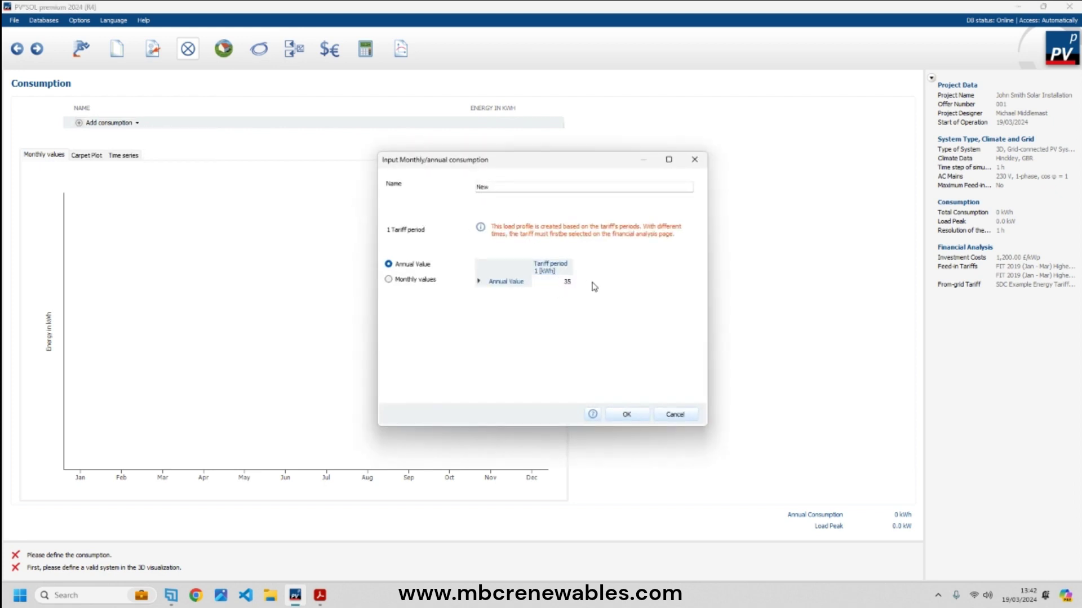
text(00)
drag(550, 282, 610, 284)
click(626, 415)
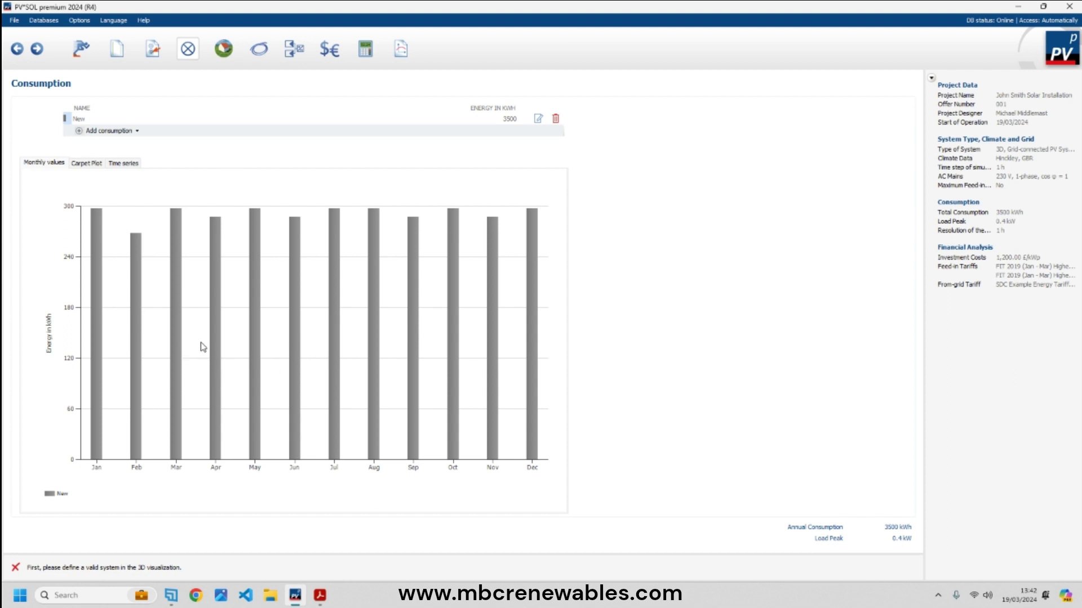
click(557, 120)
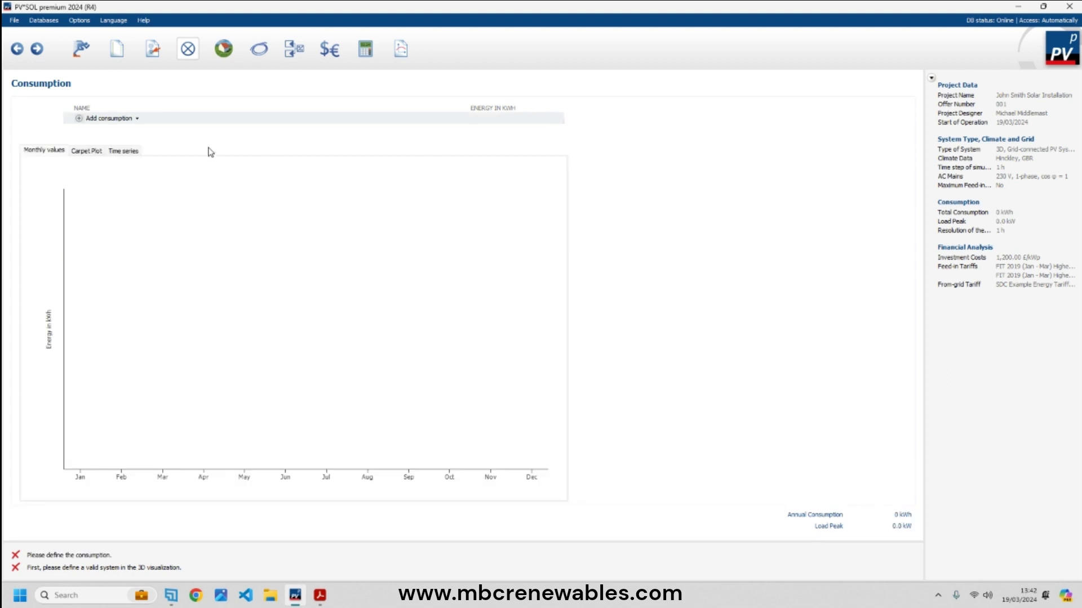
- Try a month-by-month consumption entry, cancel it, and reopen the consumption source choices
click(108, 118)
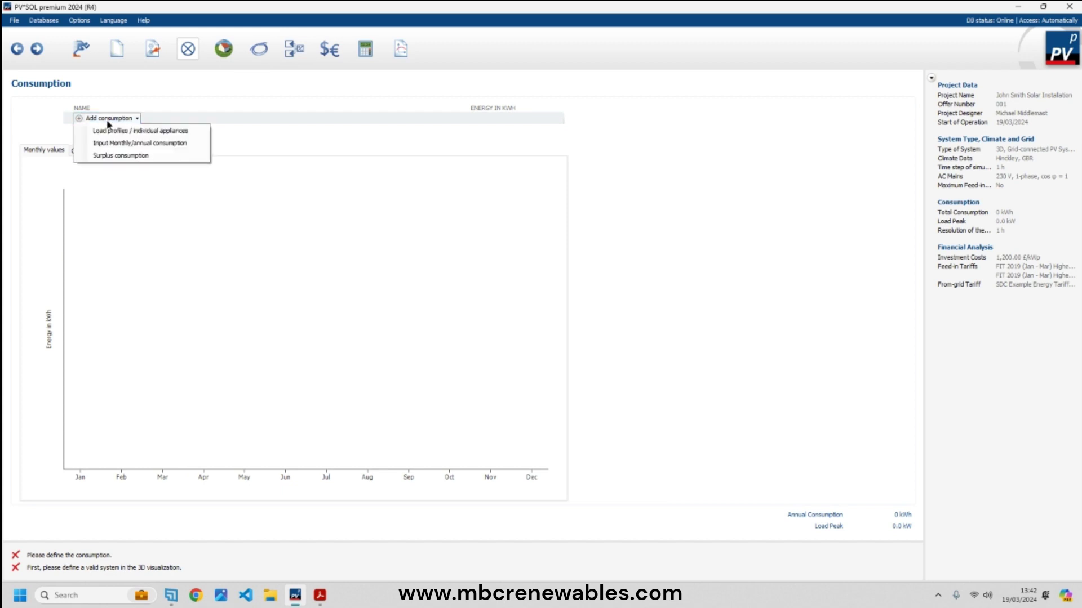
click(147, 144)
click(389, 297)
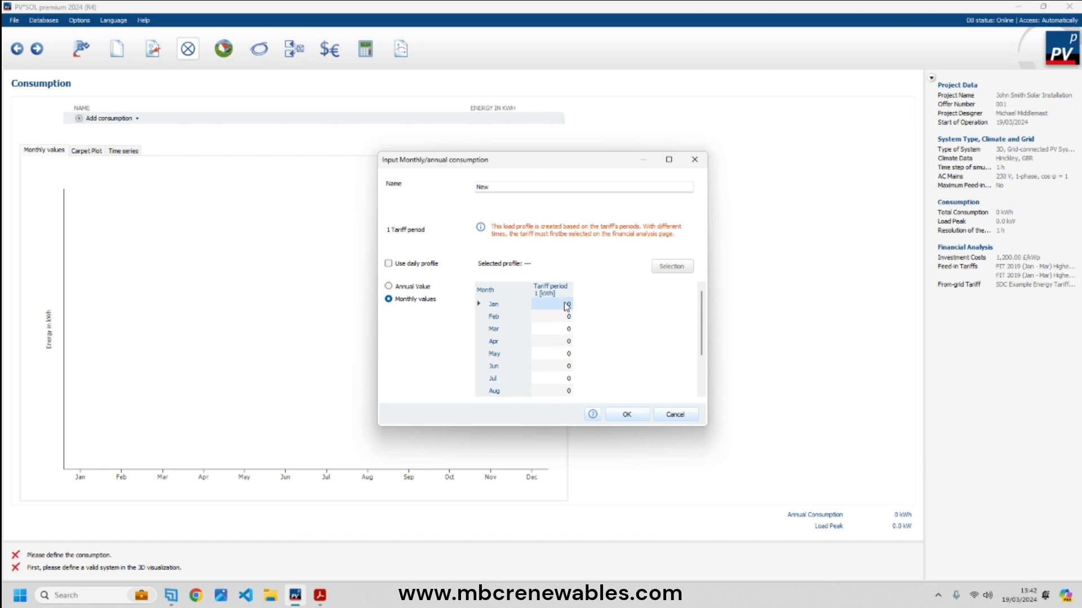
scroll(565, 312, down, 2)
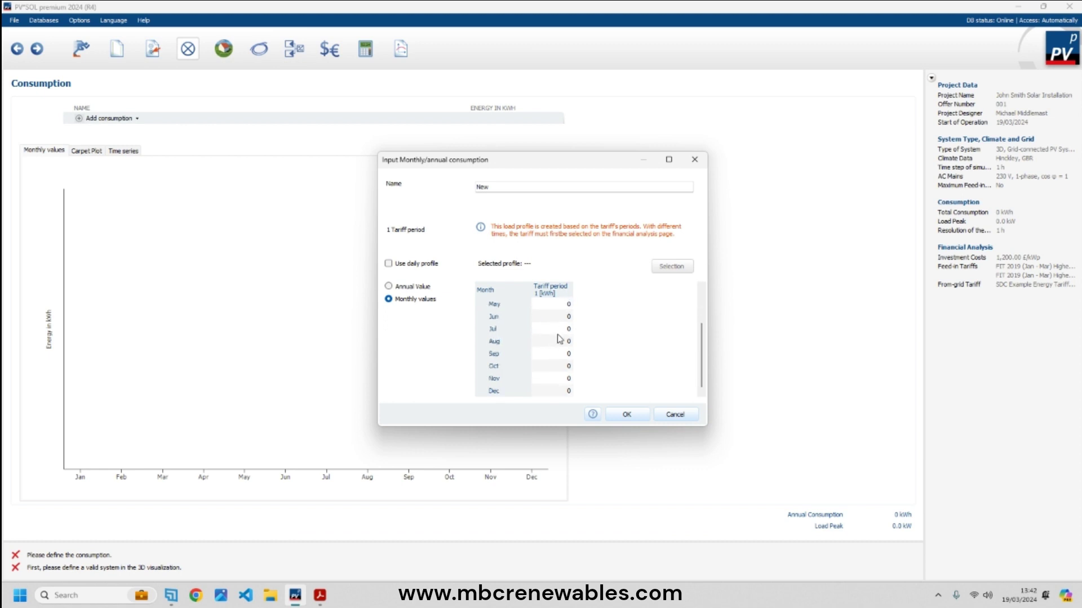
click(674, 415)
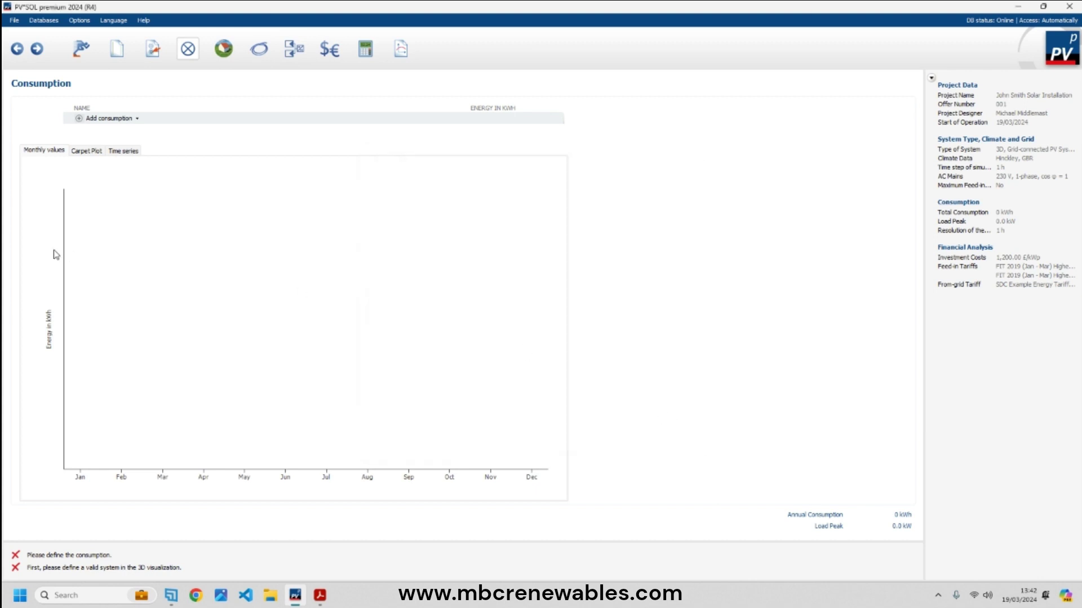
click(91, 119)
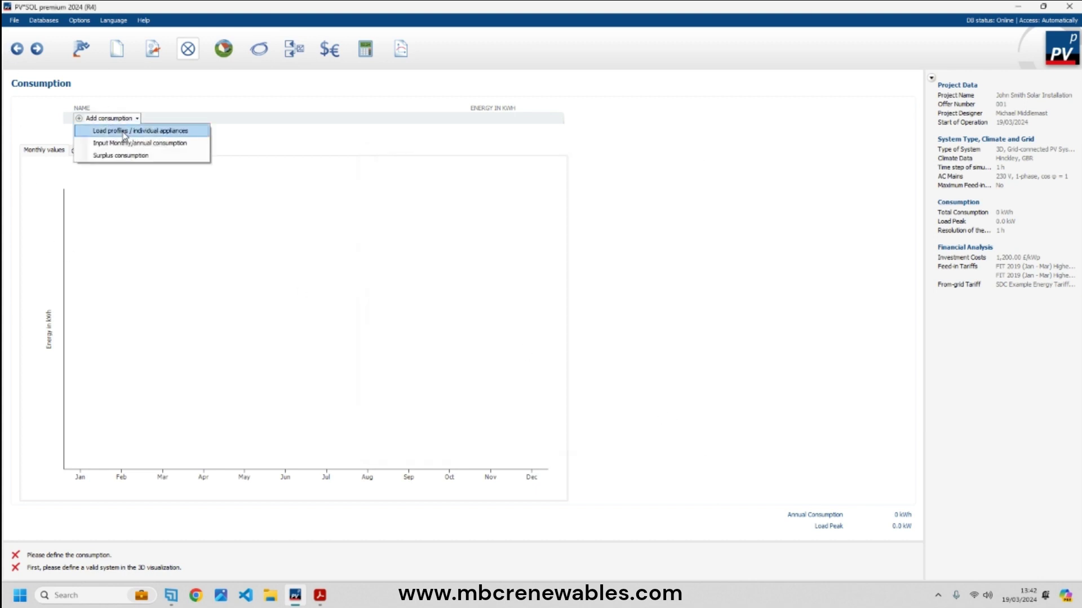
- Open the load profile library and preview several load profiles from measured values
click(124, 130)
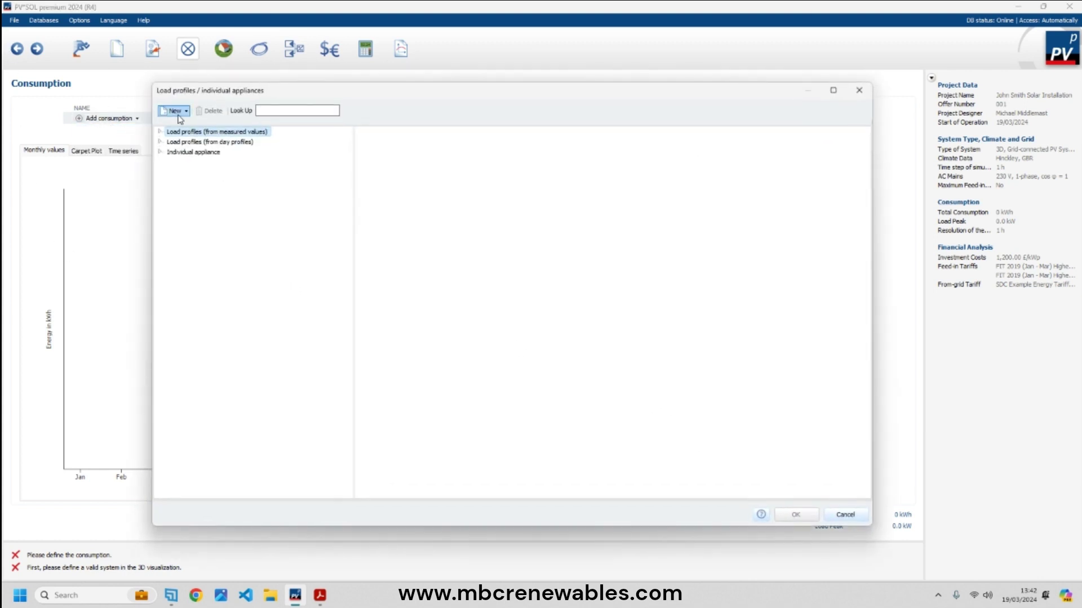
click(160, 132)
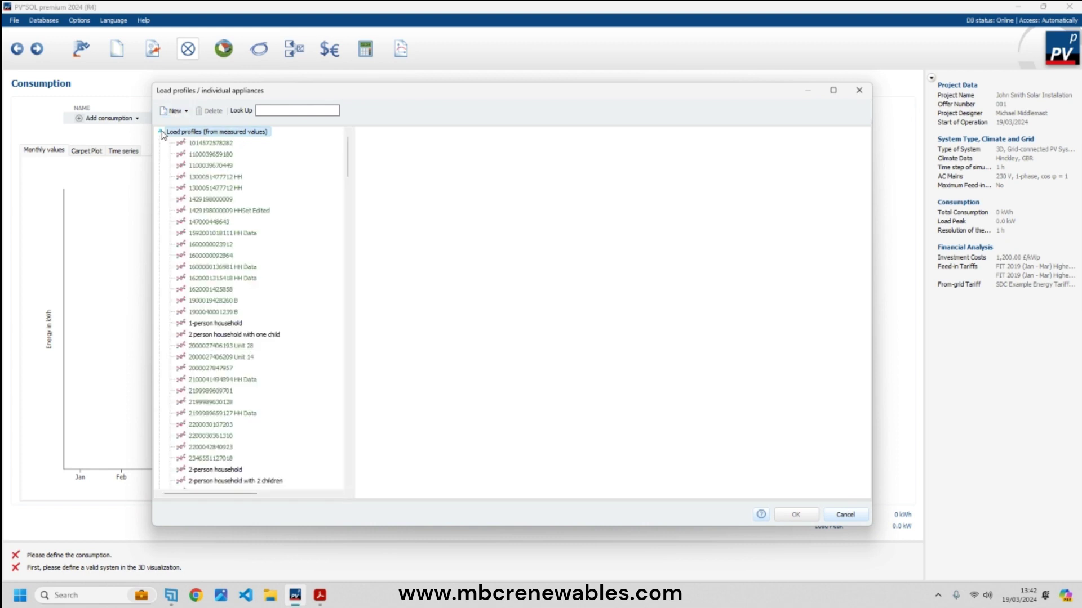
click(215, 290)
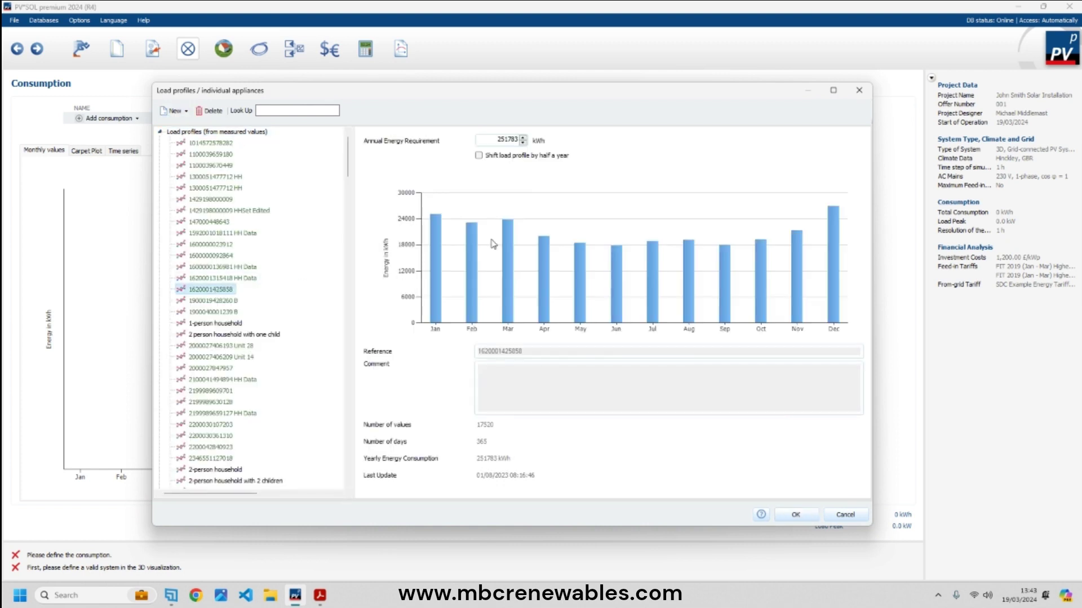
click(217, 211)
click(221, 176)
click(223, 154)
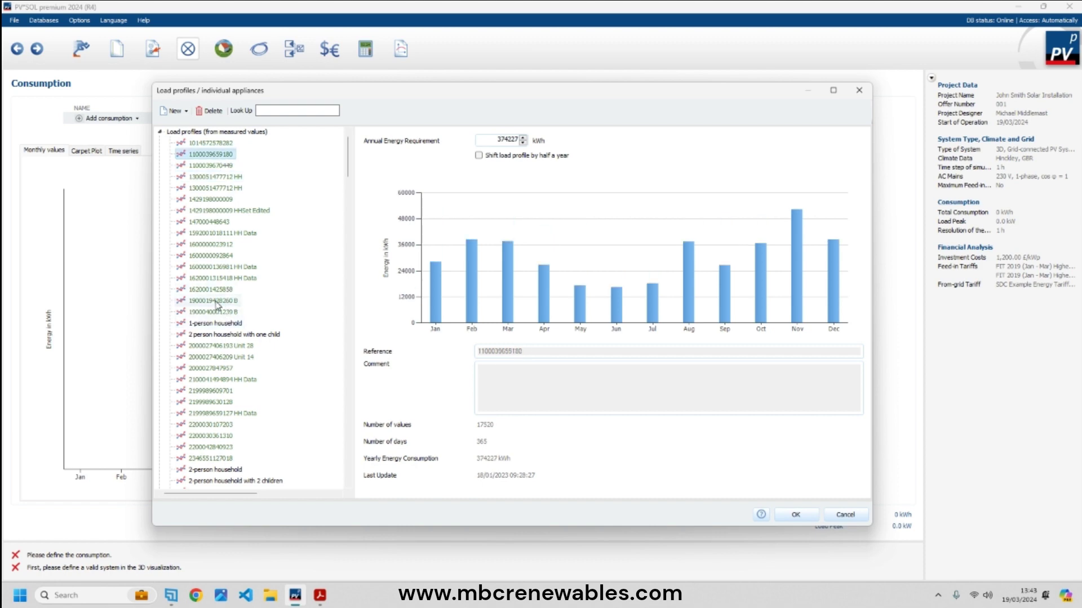
scroll(217, 306, down, 2)
scroll(217, 305, down, 13)
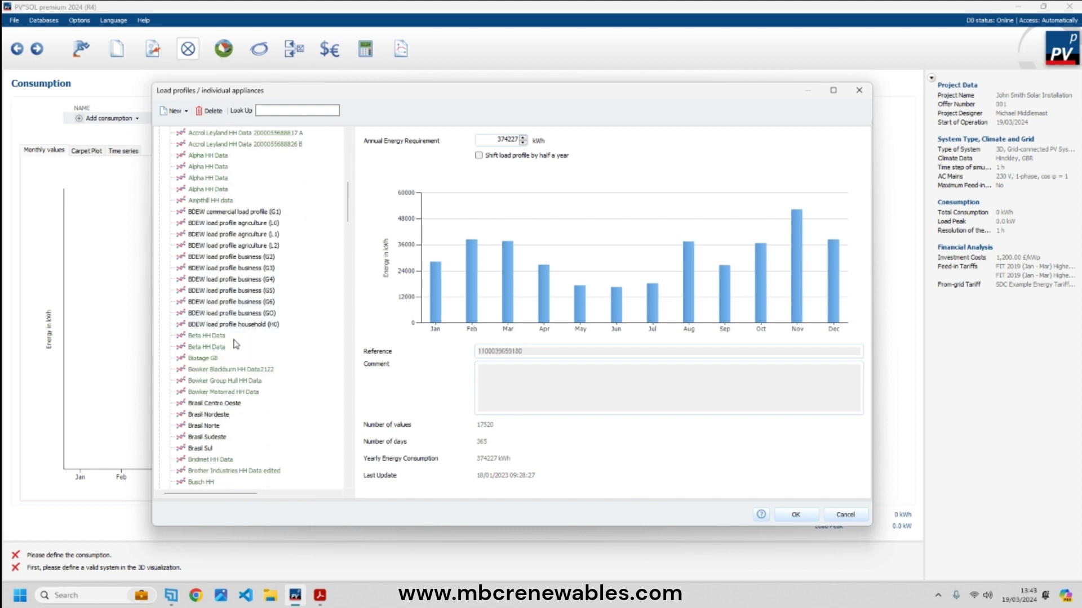
scroll(235, 282, up, 2)
- Preview the BDEW business (G1–G3) and agriculture (L0–L2) load profiles
click(239, 199)
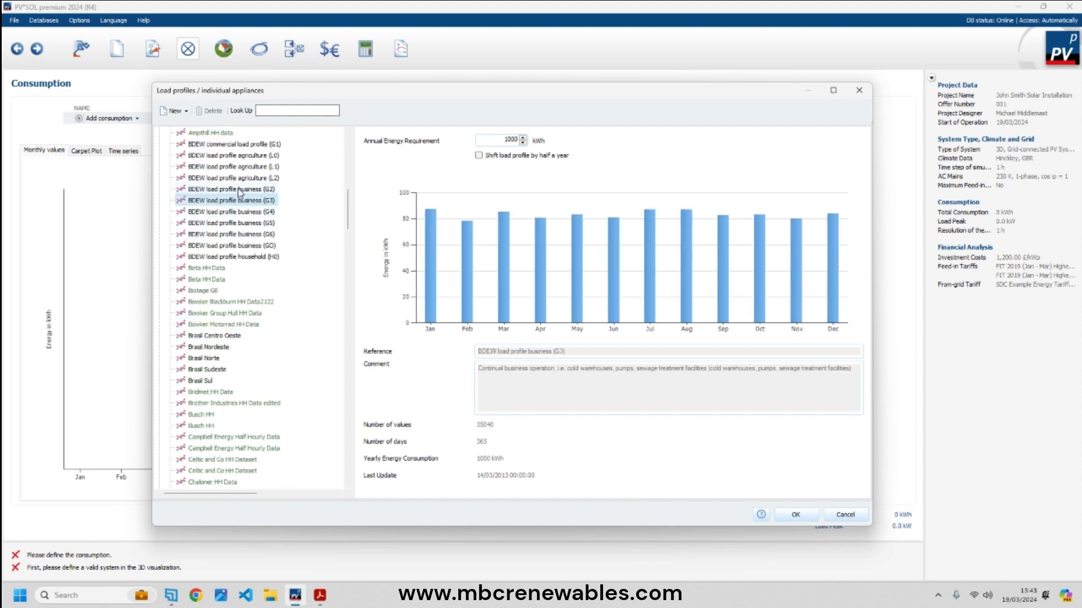
click(241, 190)
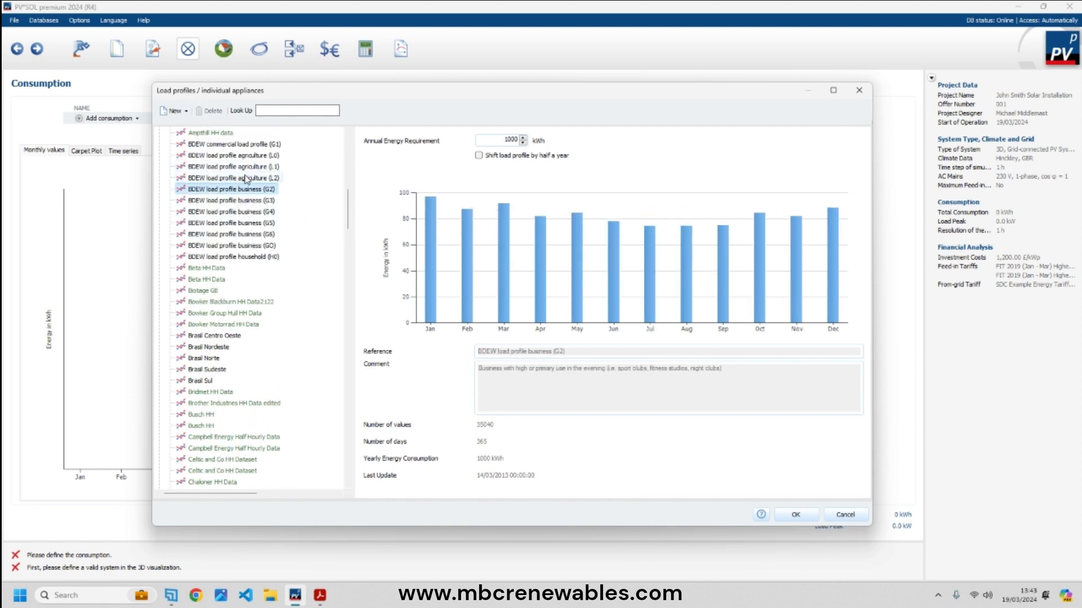
click(247, 178)
click(250, 166)
click(259, 154)
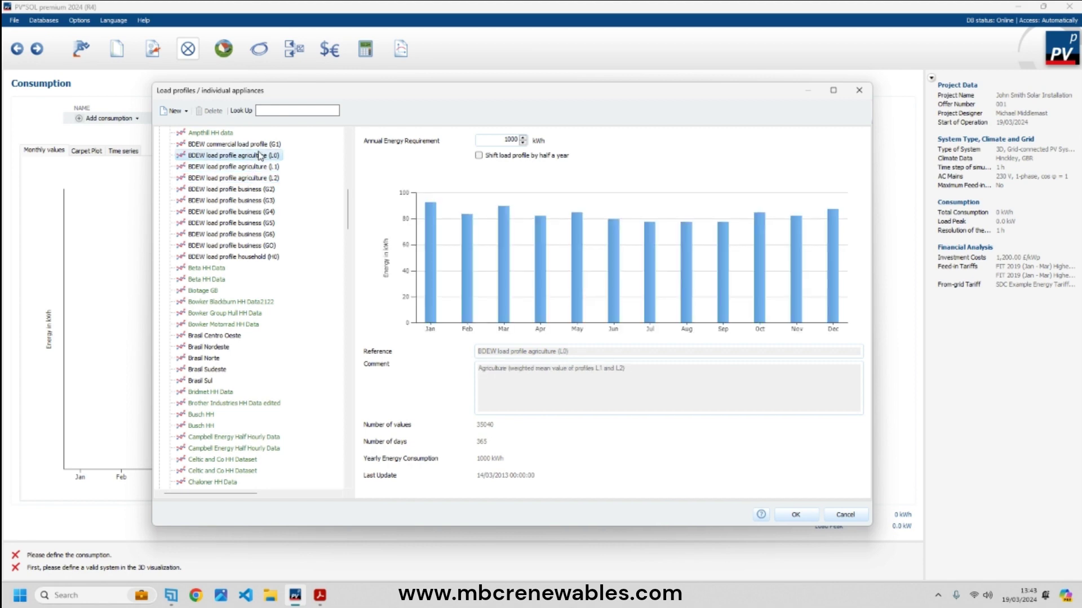
click(259, 146)
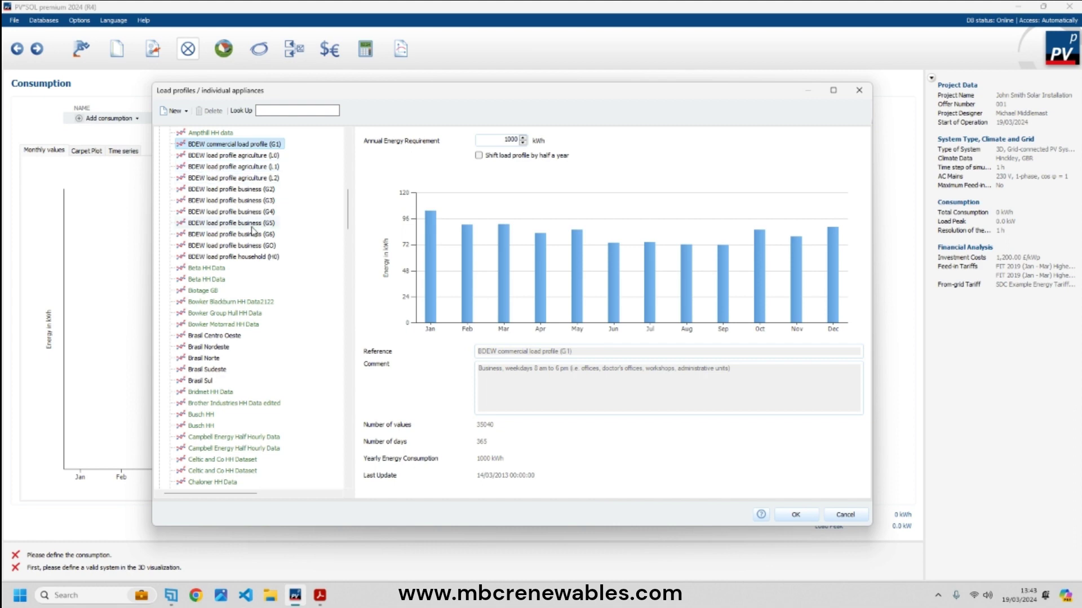
drag(348, 199, 363, 457)
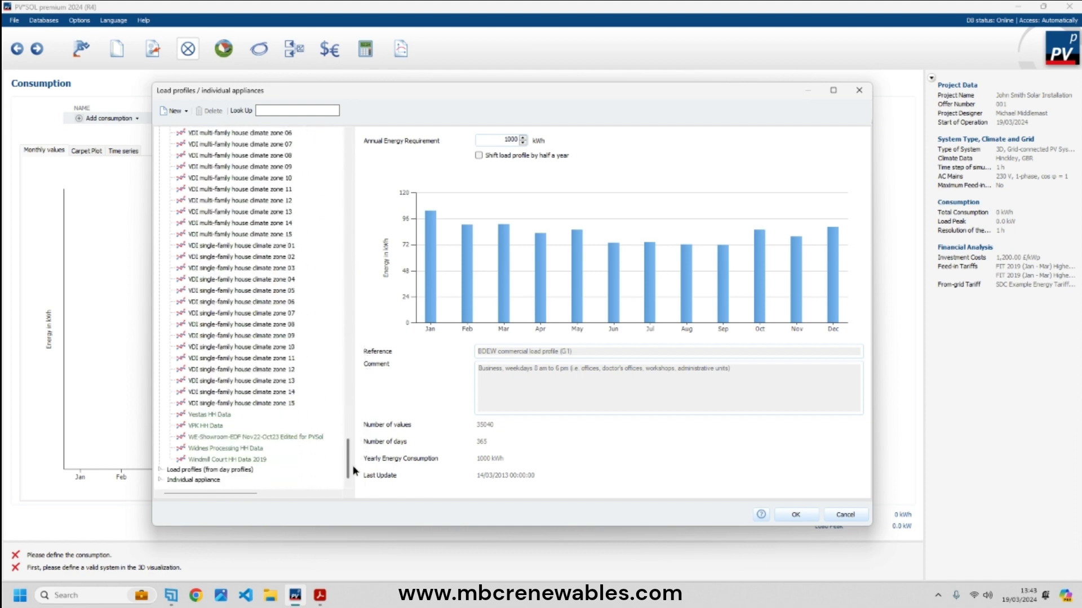
- Select the UK Household day-profile load with a 3500 kWh annual energy requirement
click(160, 470)
scroll(276, 446, down, 8)
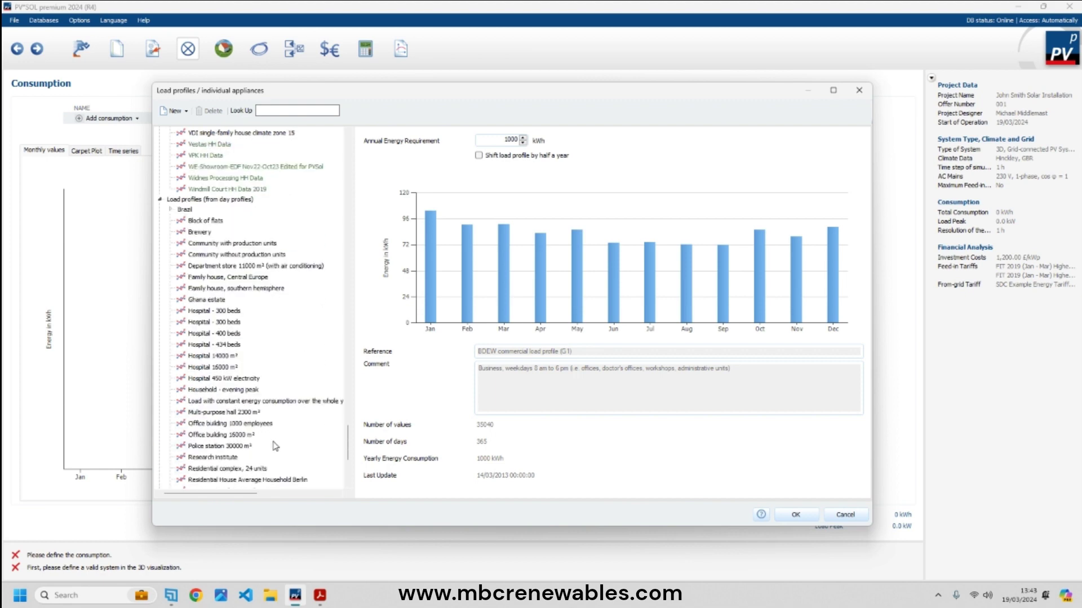
scroll(275, 446, down, 6)
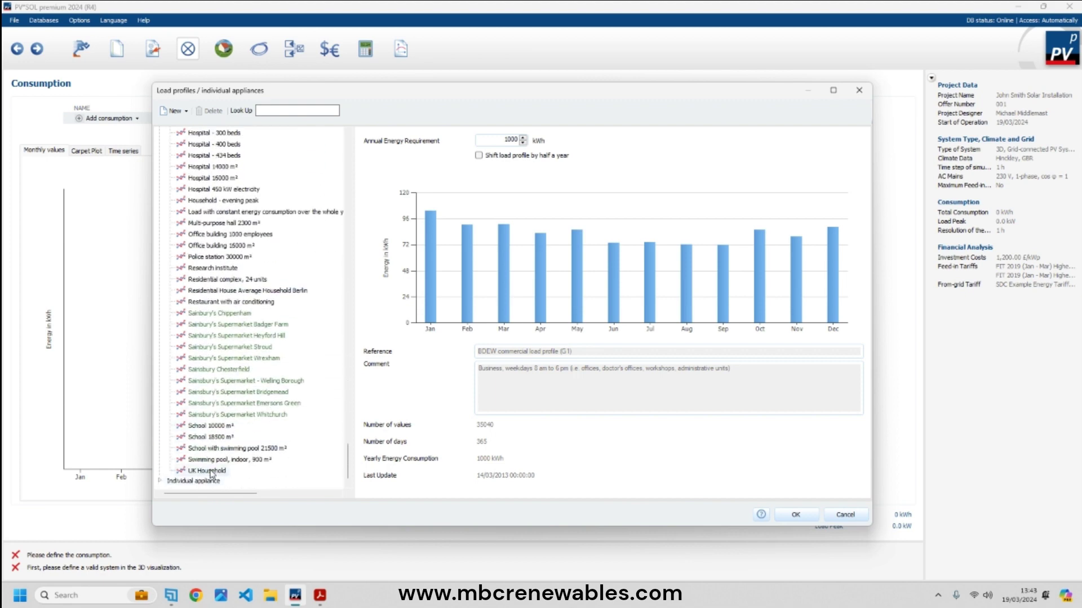
click(211, 470)
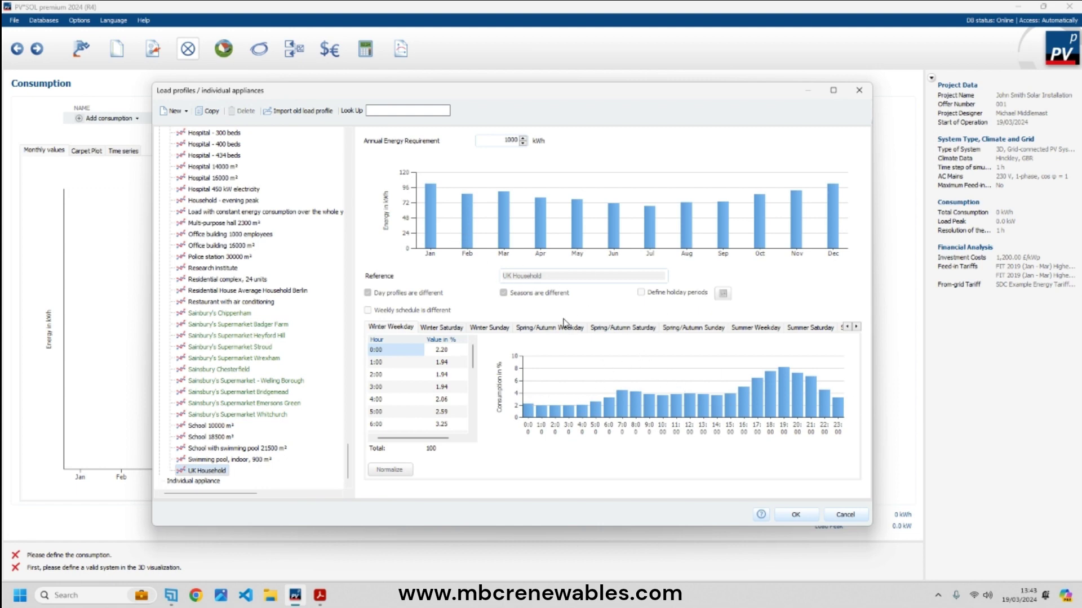
drag(516, 138, 503, 141)
text(35)
click(805, 516)
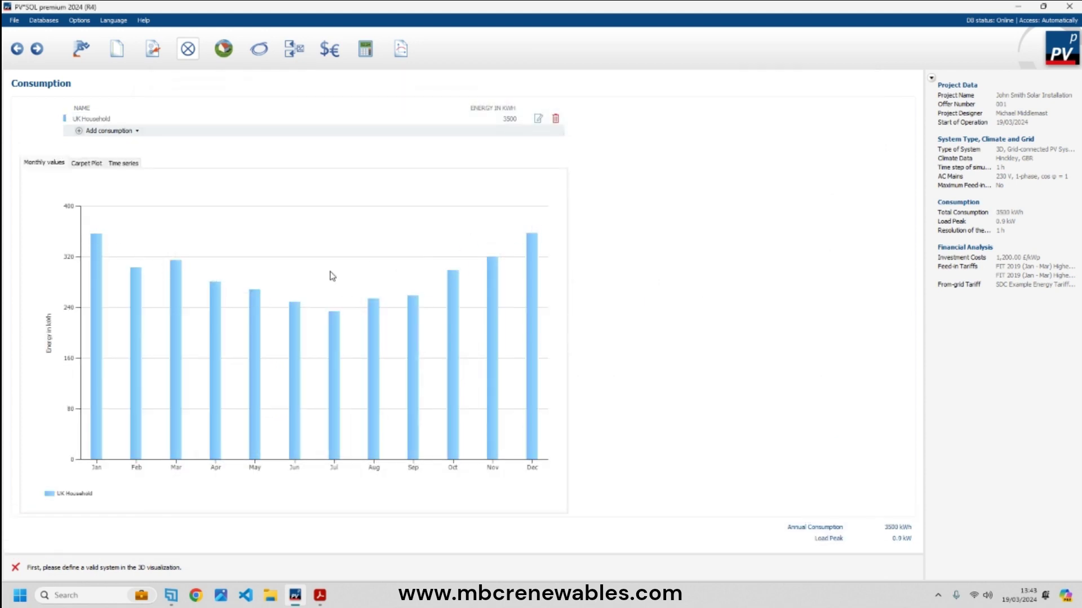
- Open the 3D visualization editor and set the coverable object to Map Section
click(223, 51)
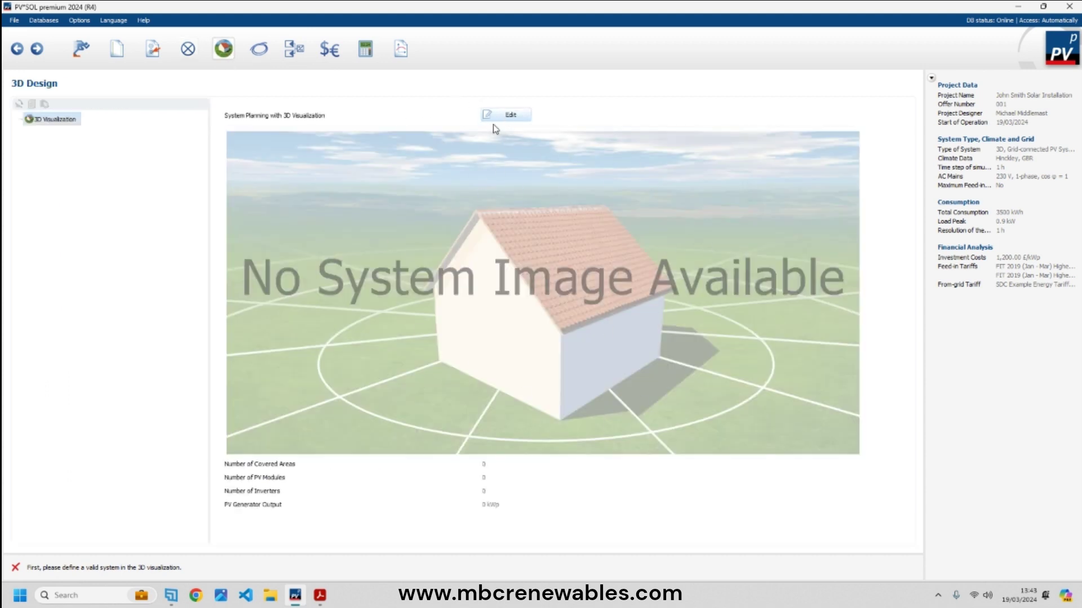
click(507, 115)
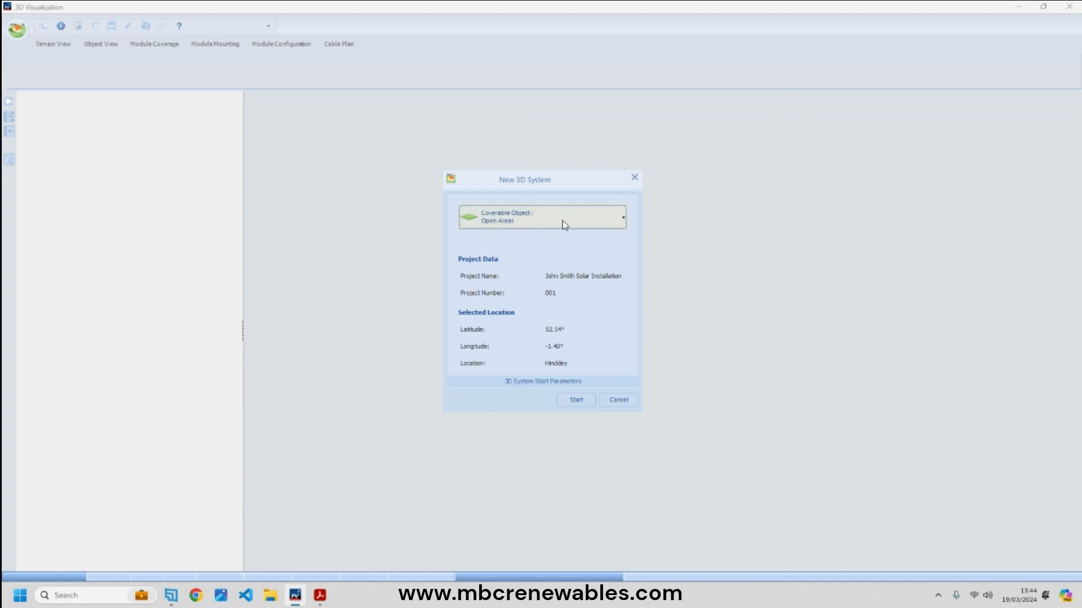
click(534, 223)
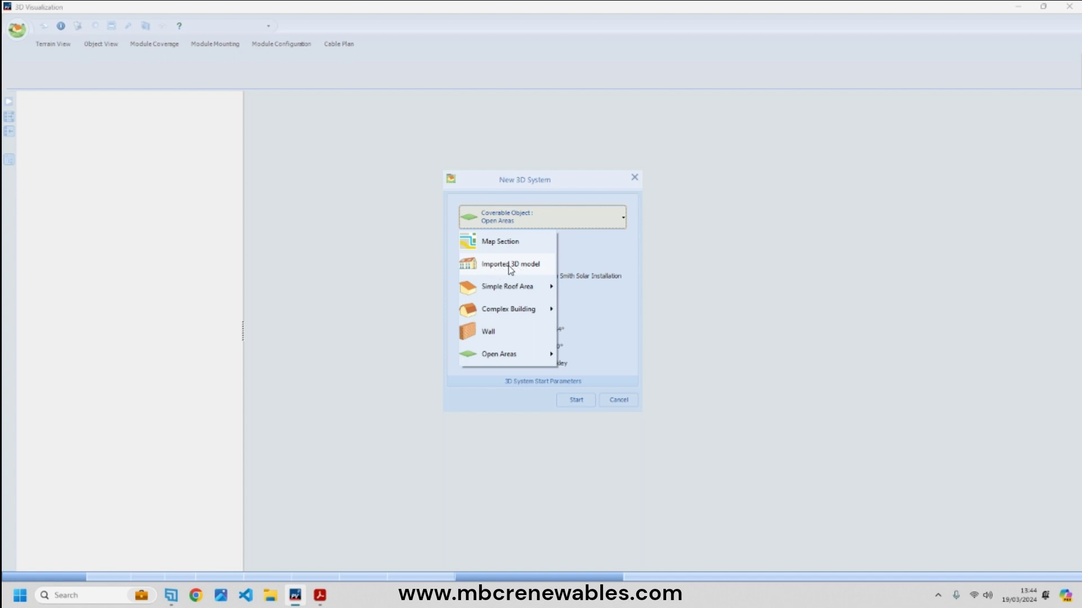
mouse_move(517, 293)
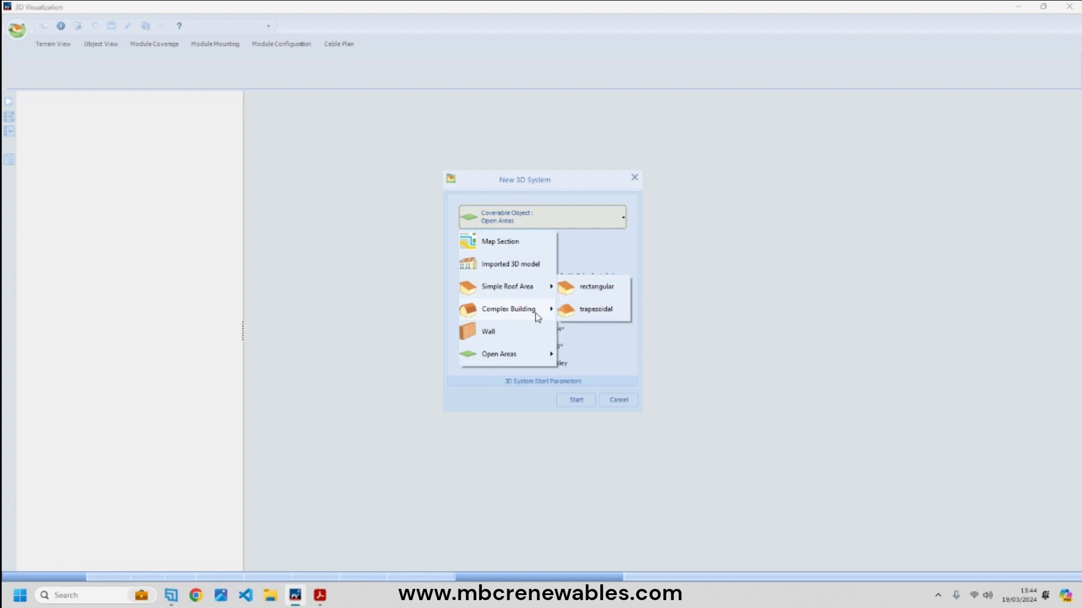
mouse_move(538, 315)
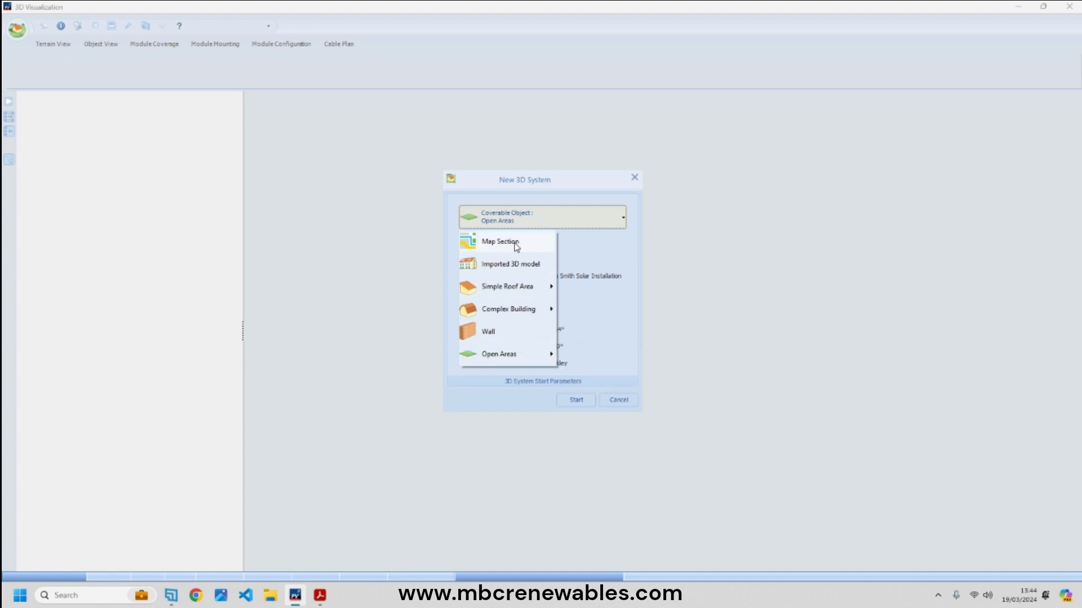
click(515, 247)
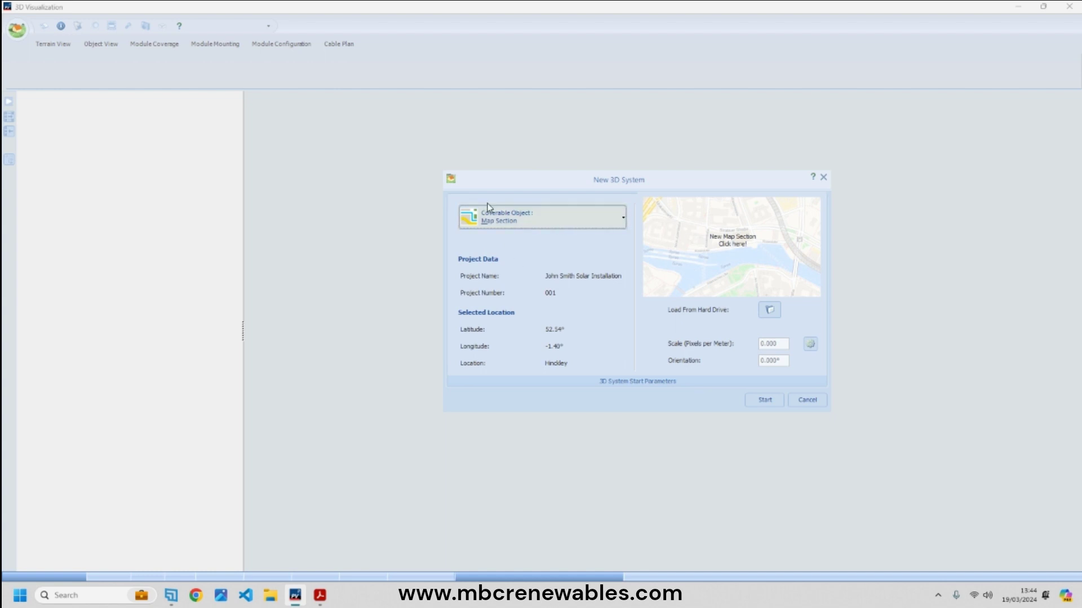
- Pick the property's map area with Bing - Satellite imagery and accept it
click(736, 246)
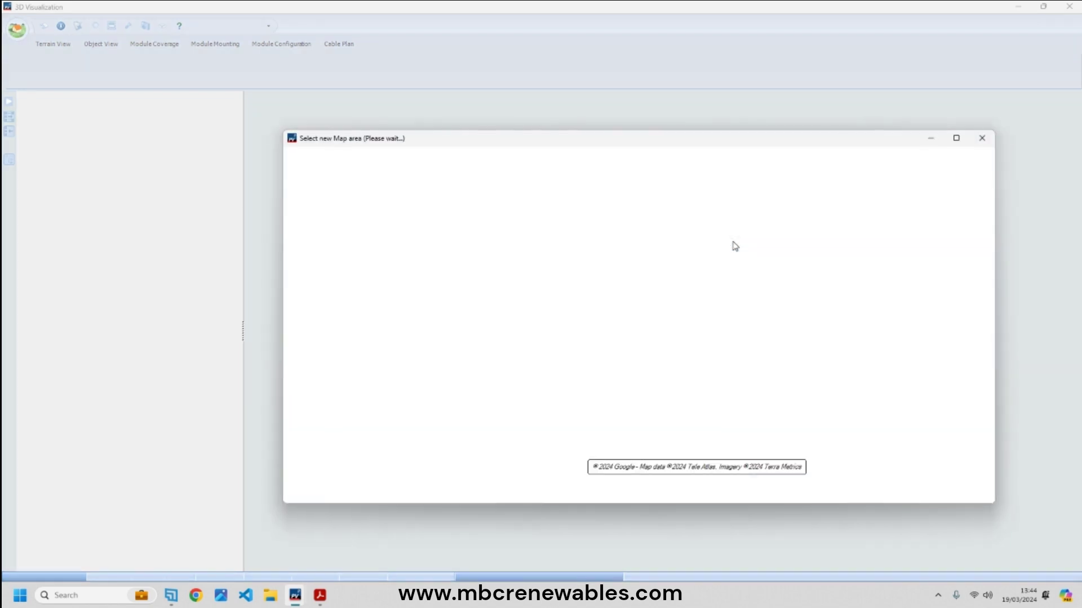
drag(706, 150, 618, 156)
drag(832, 272, 701, 244)
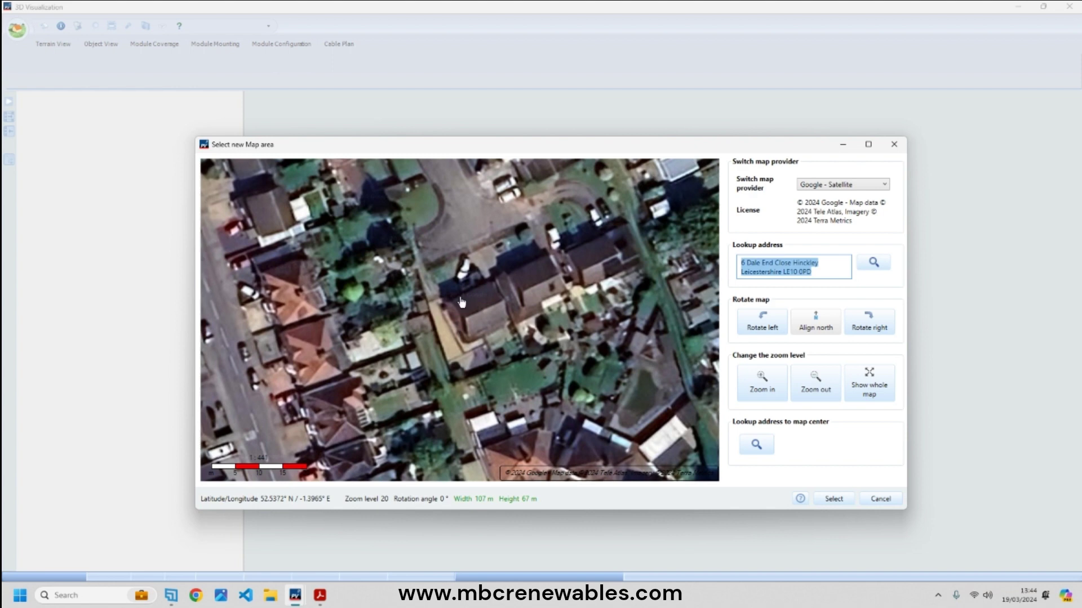
click(835, 266)
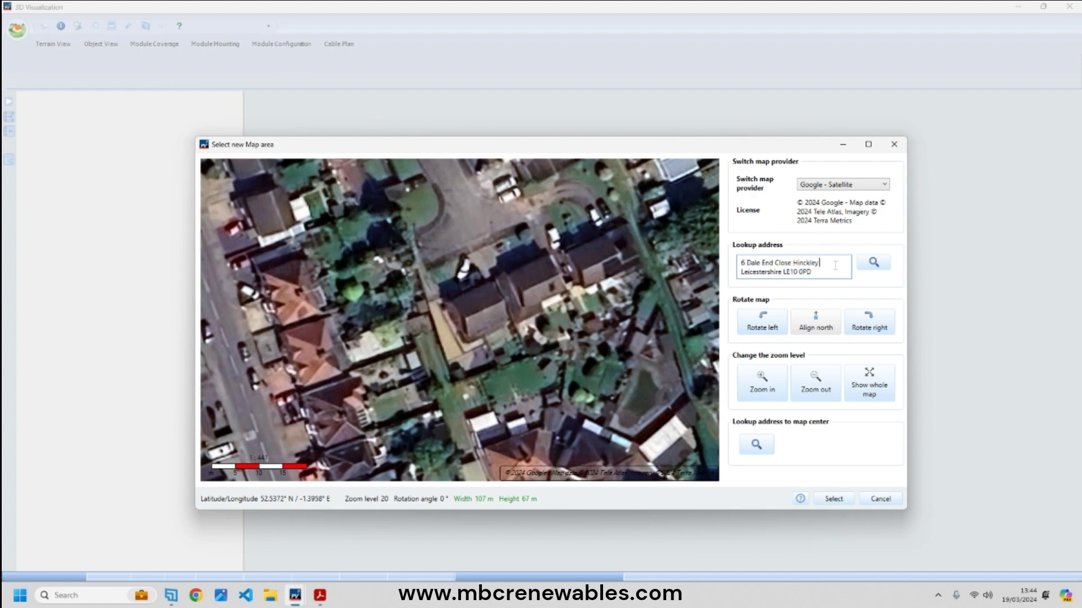
click(847, 186)
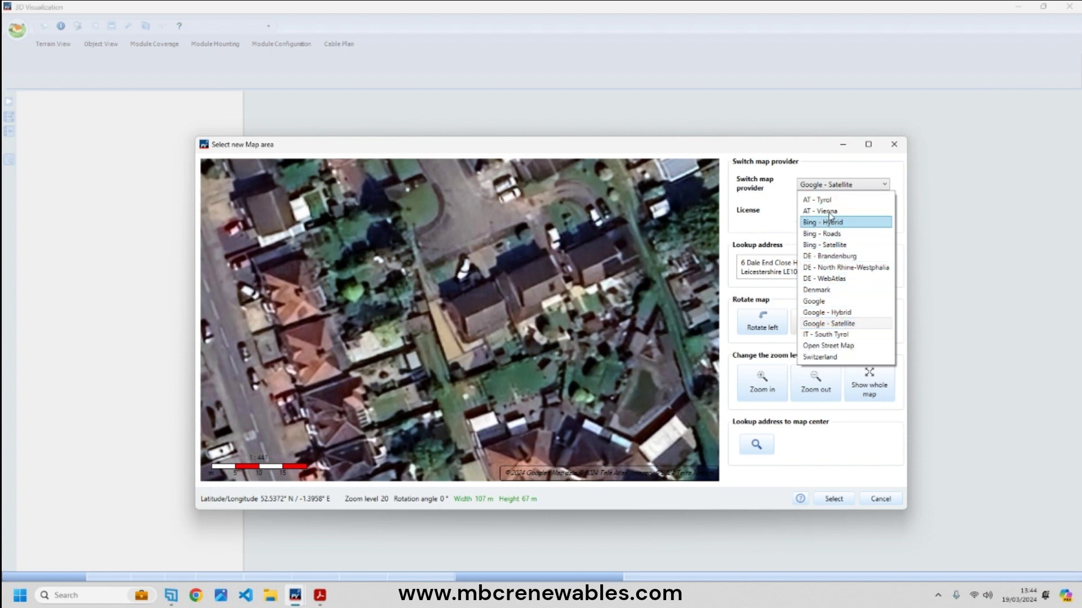
click(833, 245)
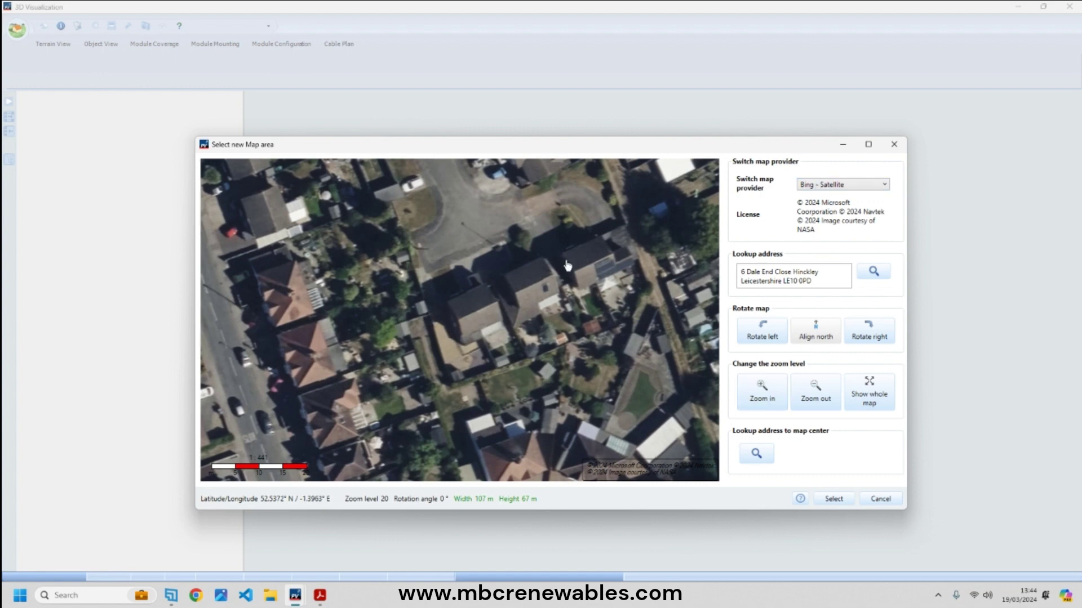
click(835, 499)
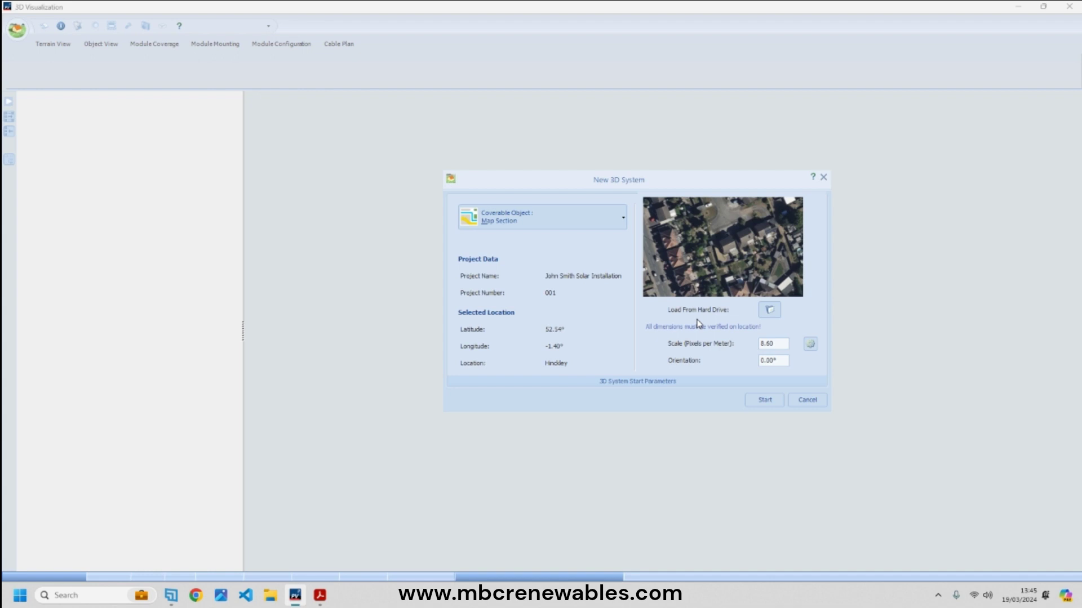
click(770, 310)
- Create the 3D system from the map section and zoom in on the target house
click(766, 401)
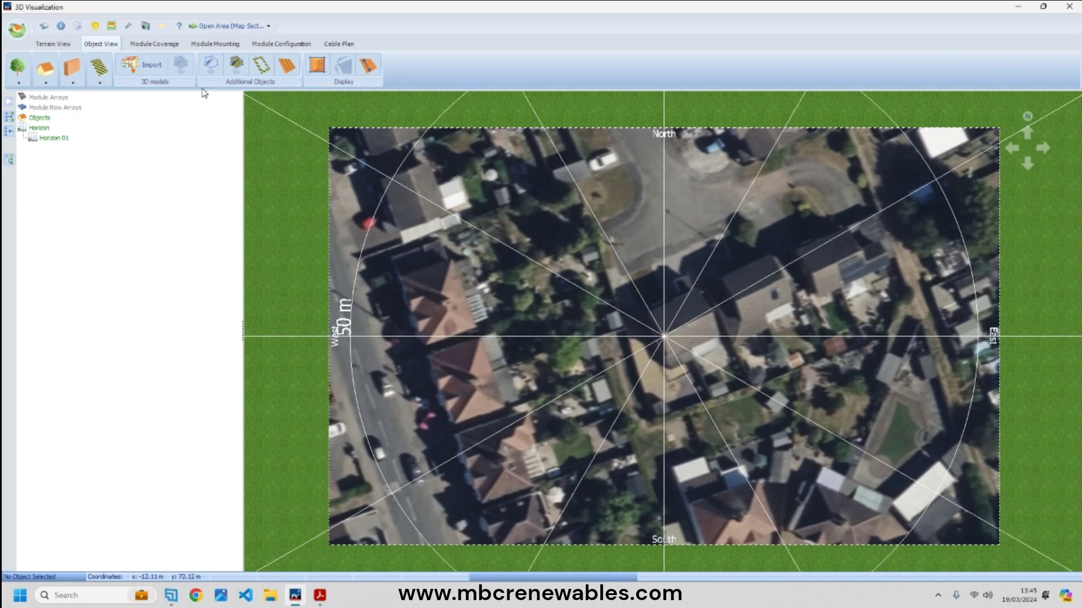
scroll(689, 361, up, 8)
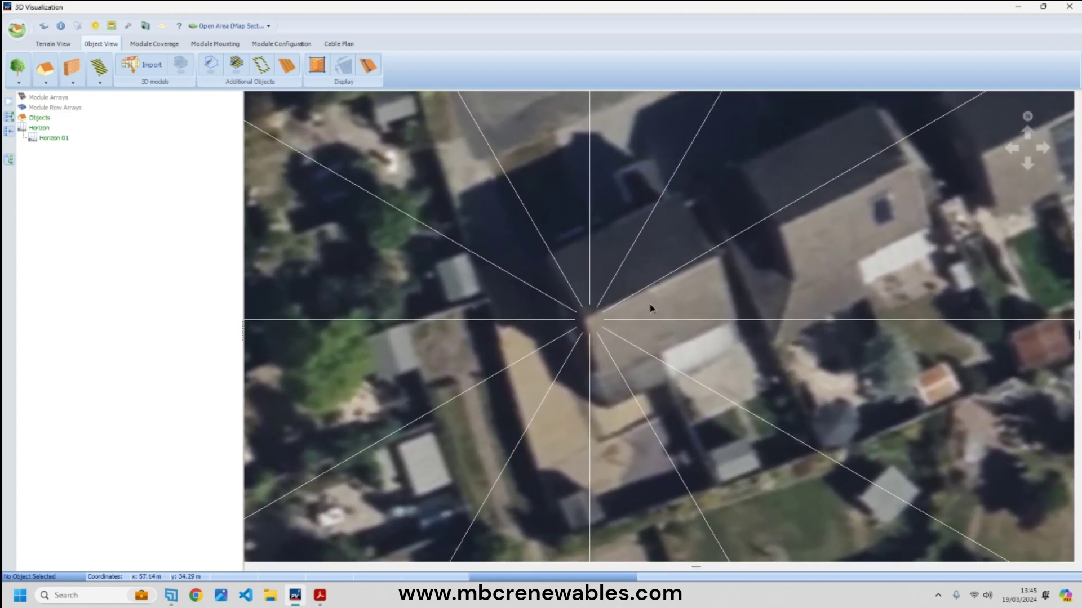
middle_drag(650, 309, 653, 304)
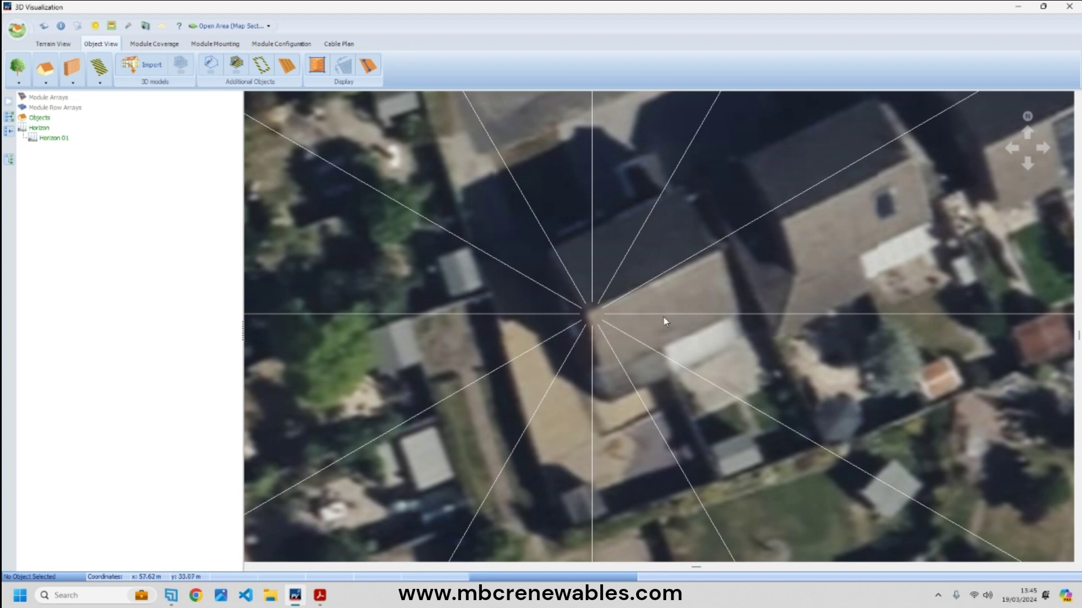
- Compare against the side-view house photo in the site photos PDF, then return to PV*SOL
mouse_move(320, 595)
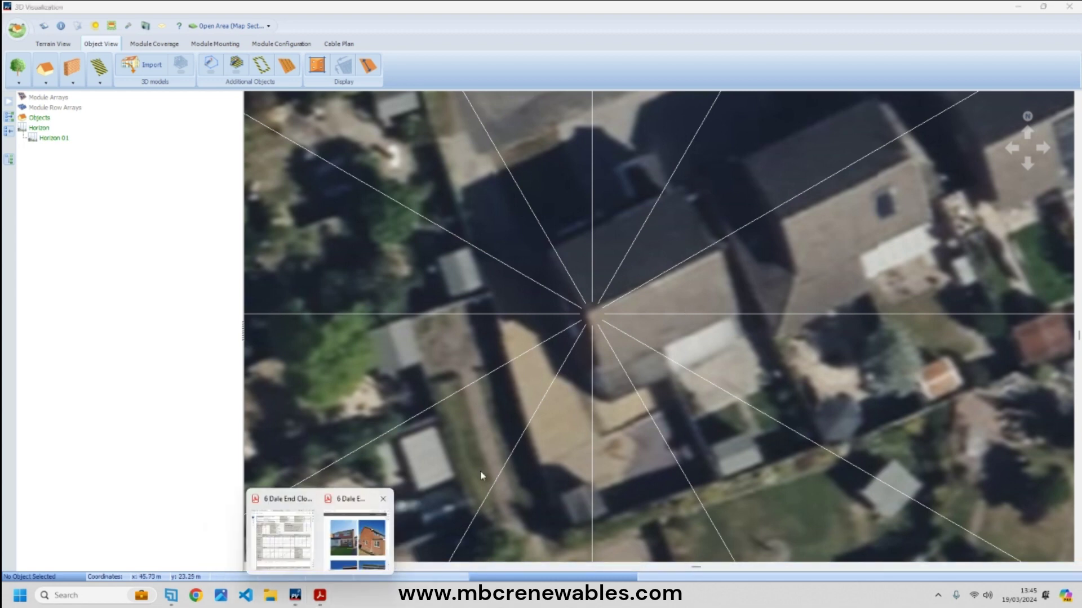
click(347, 555)
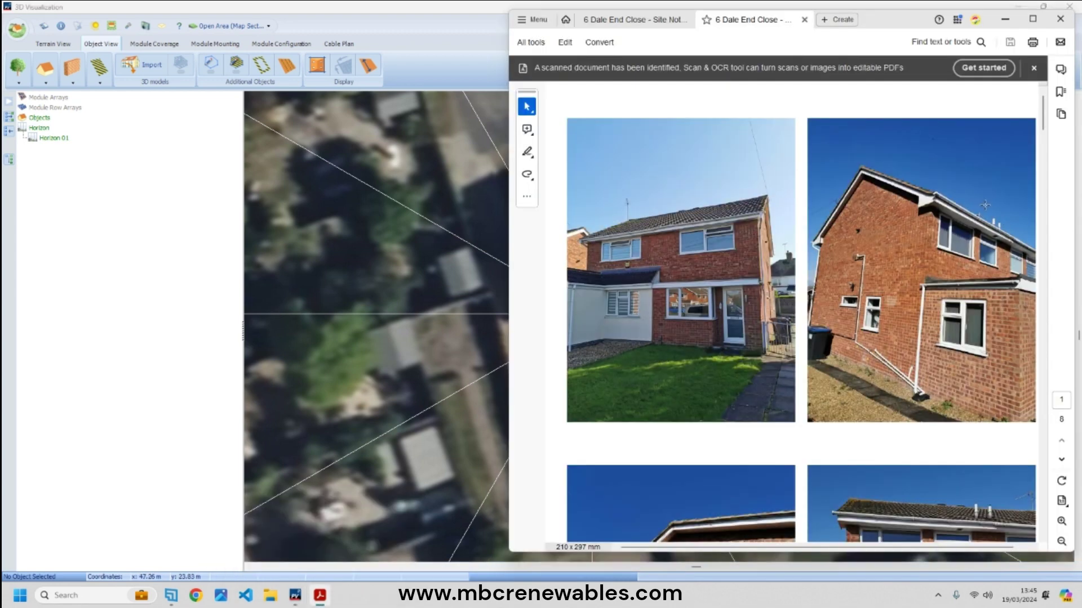
drag(980, 195, 997, 246)
click(993, 265)
key(Escape)
click(173, 275)
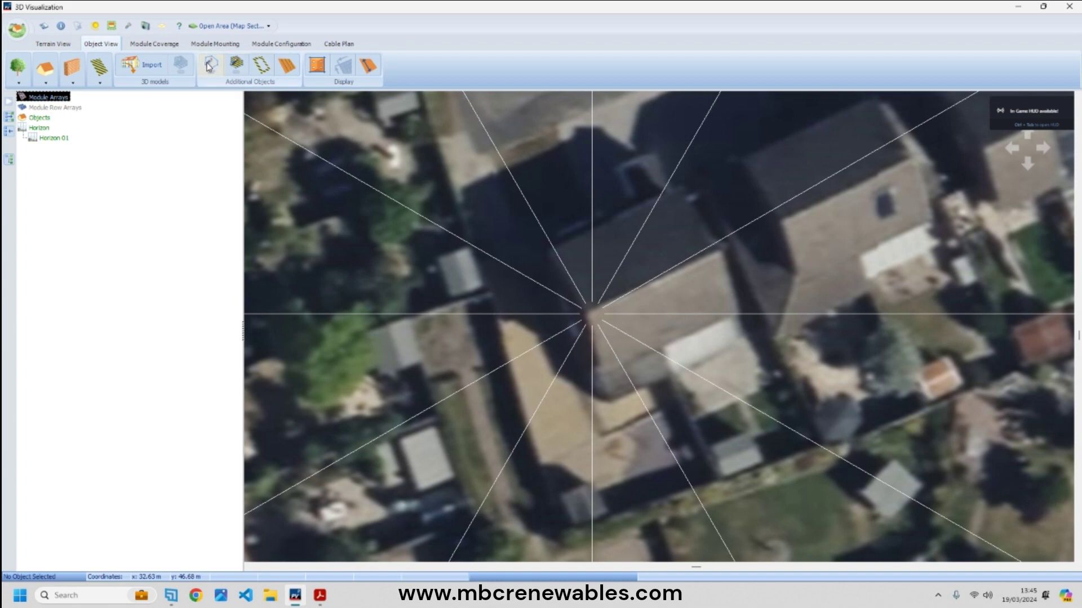
- Trace the roof corners as a 3D polygon, starting with an 8.746 m edge
click(211, 67)
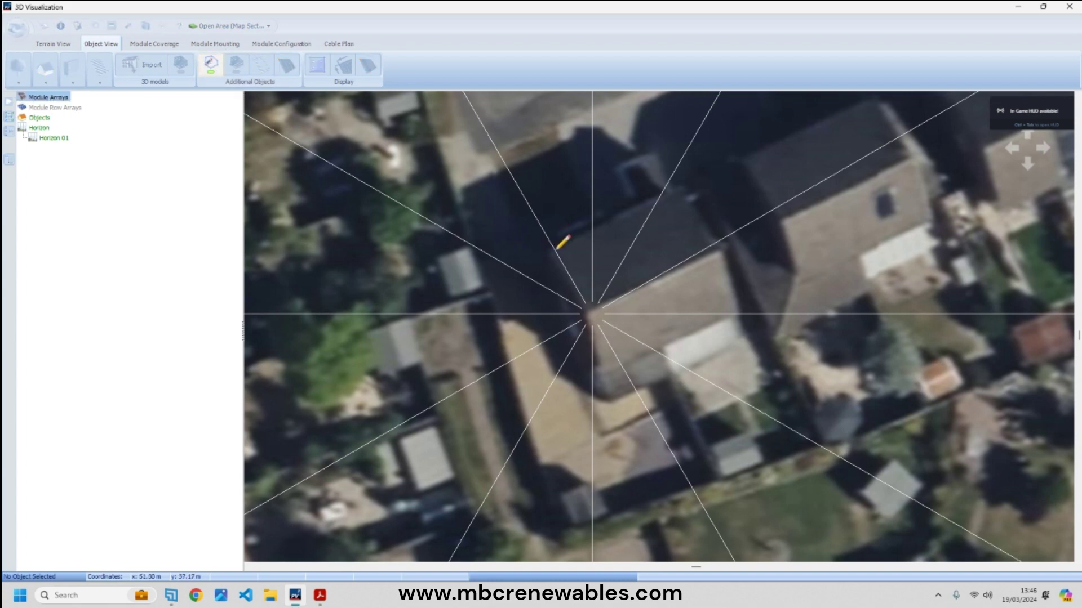
drag(549, 249, 679, 188)
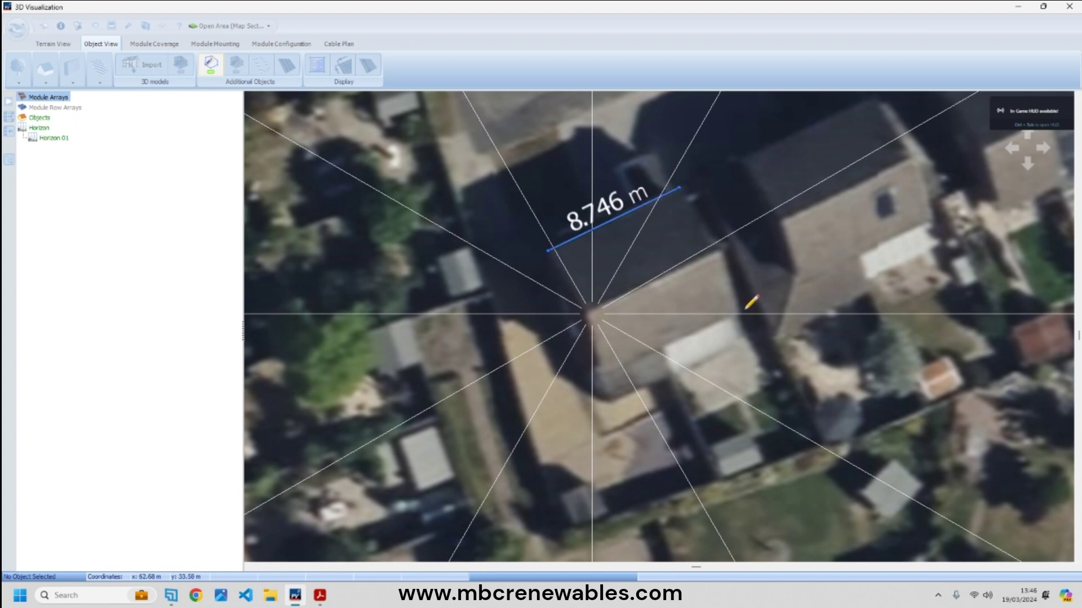
click(741, 311)
click(607, 373)
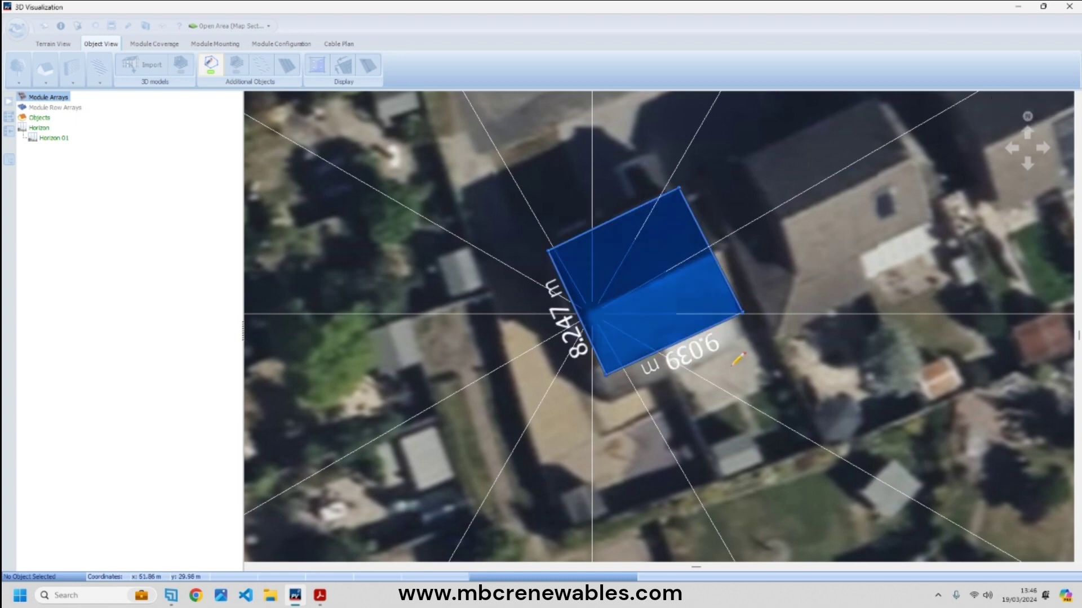
scroll(642, 297, up, 3)
scroll(642, 297, up, 1)
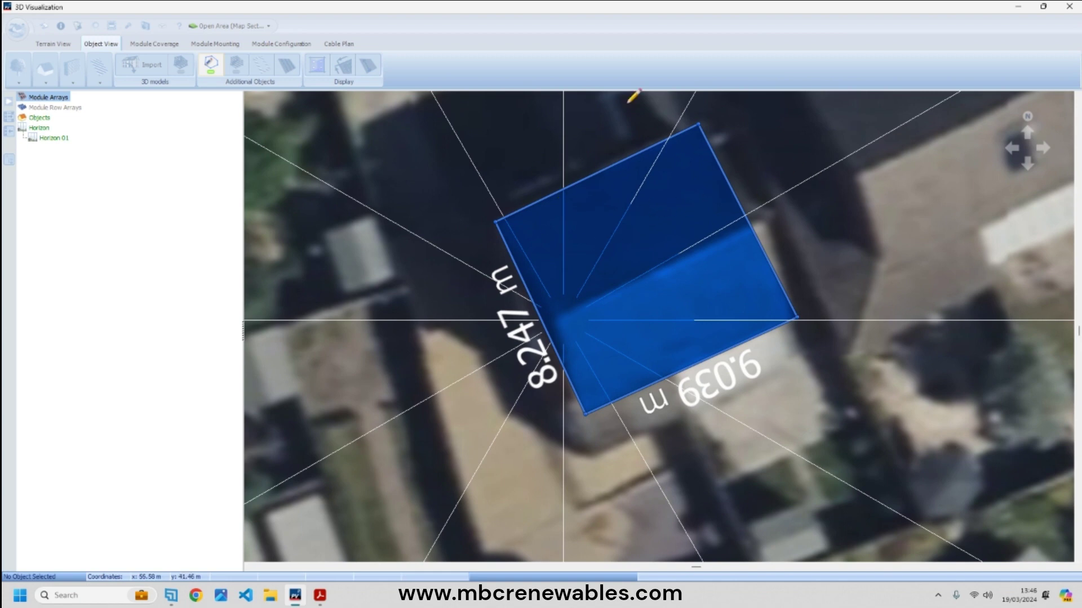
click(212, 63)
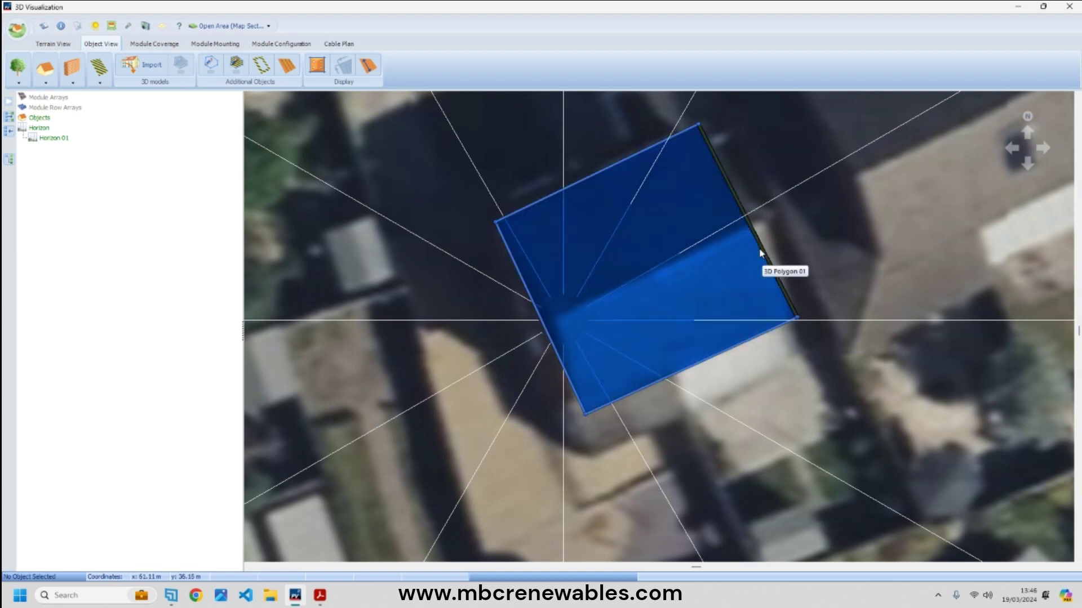
drag(700, 123, 704, 122)
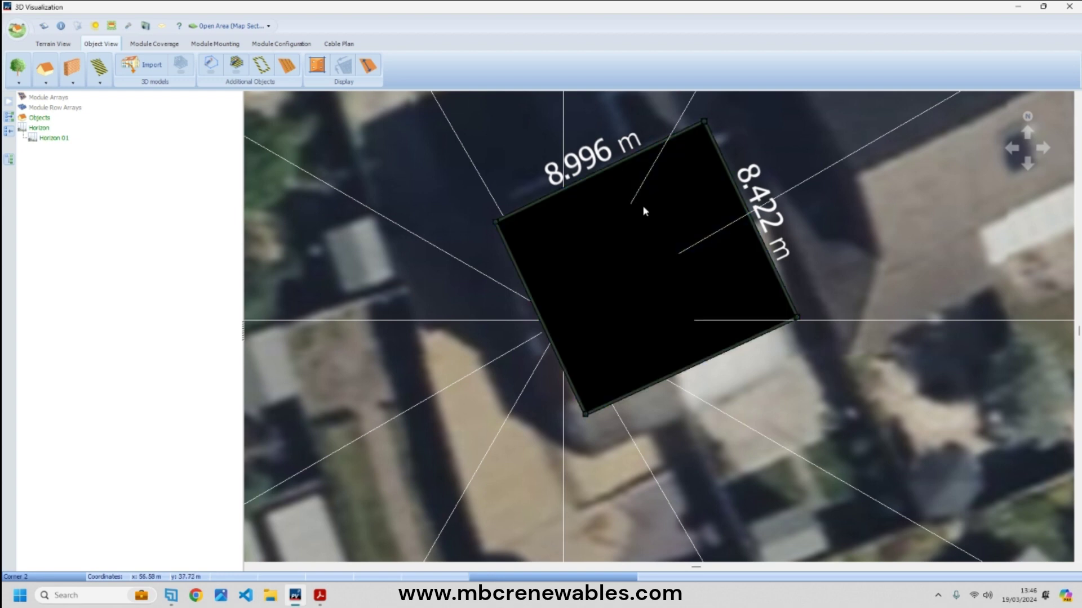
- Square the polygon to right angles and drag its edges to fit the roof, about 9.05 × 8.39 m
right_click(630, 225)
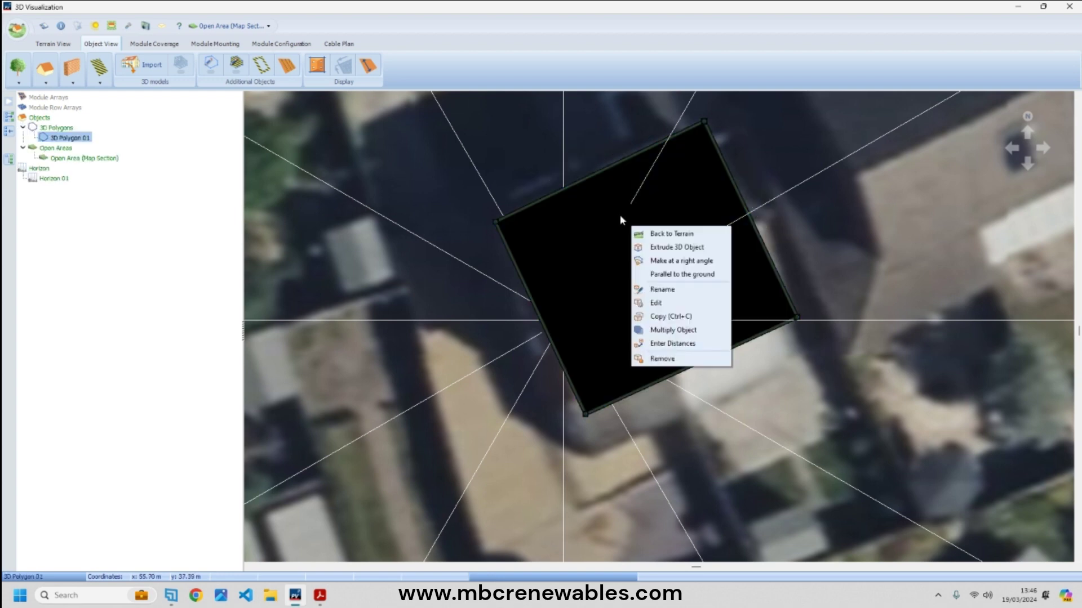
click(681, 261)
mouse_move(706, 363)
mouse_down()
mouse_move(738, 433)
mouse_move(723, 354)
mouse_move(724, 364)
mouse_up()
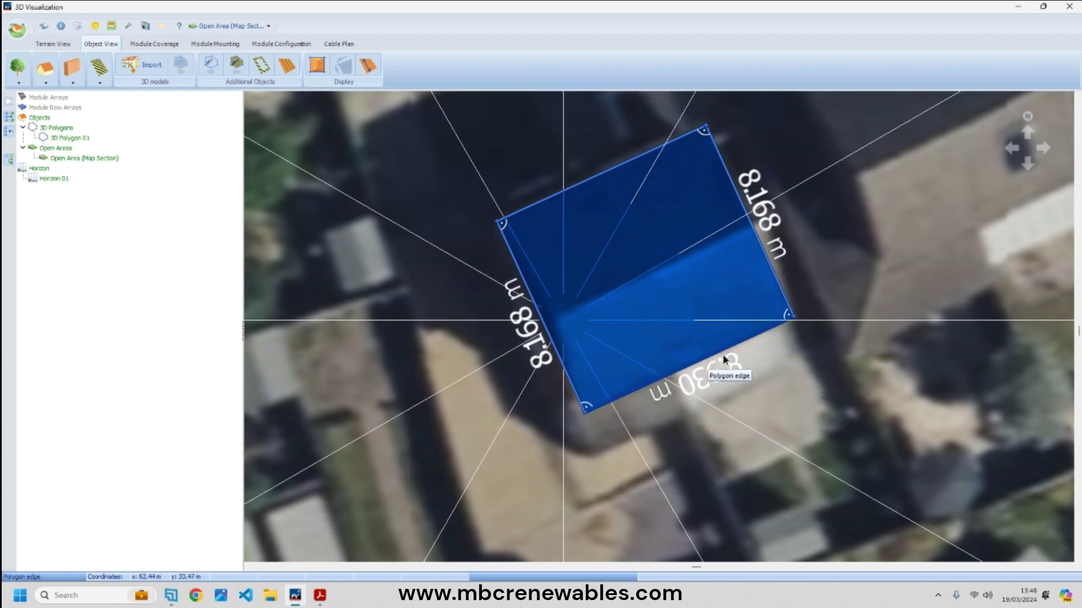
drag(772, 263, 782, 257)
mouse_move(551, 337)
mouse_down()
mouse_move(572, 331)
mouse_move(561, 339)
mouse_up()
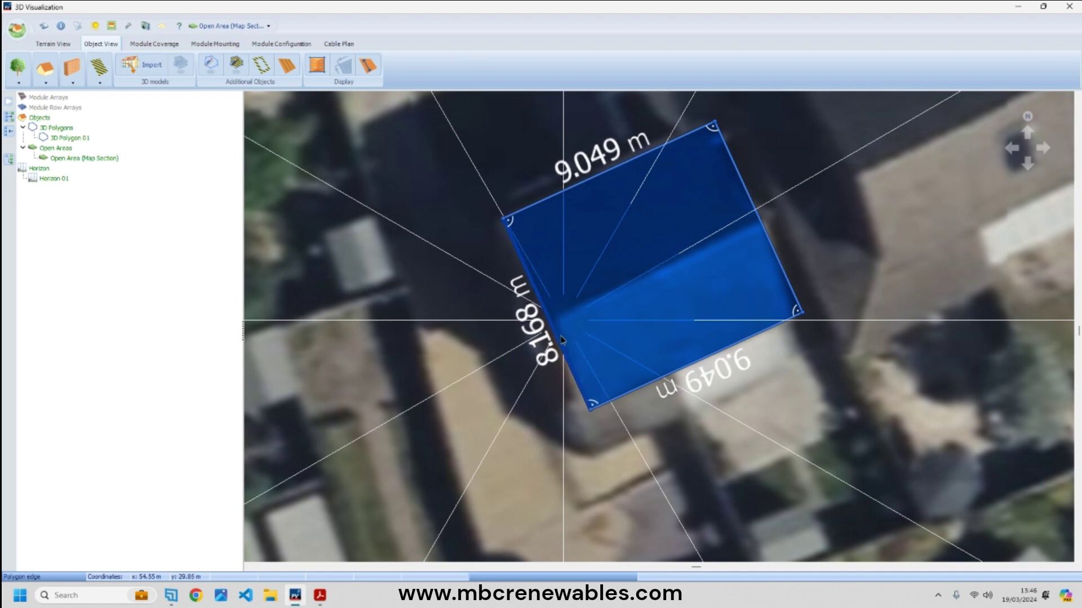
drag(715, 357, 723, 366)
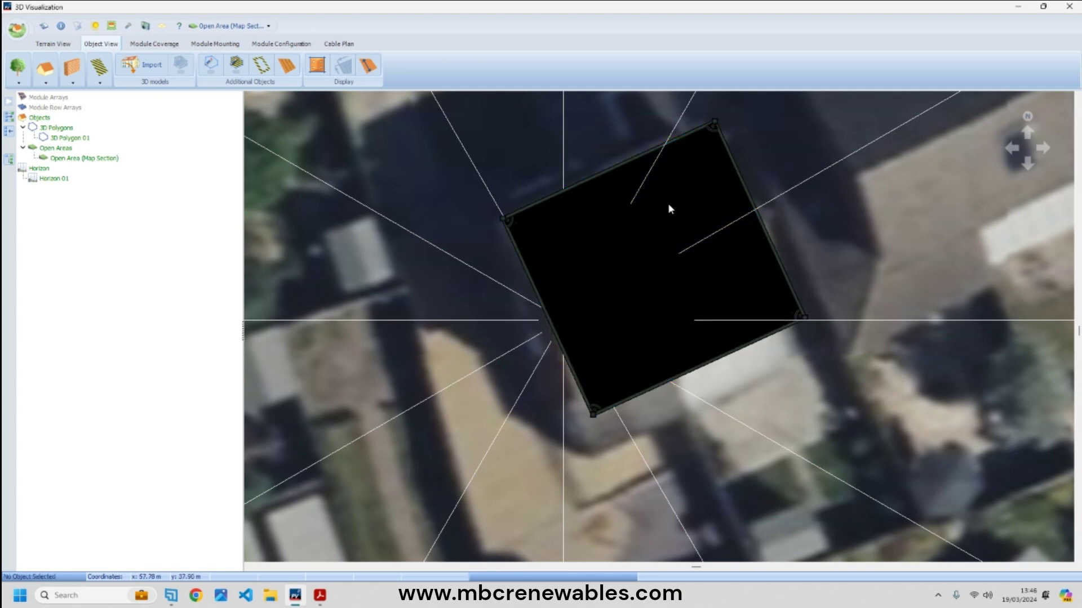
click(320, 596)
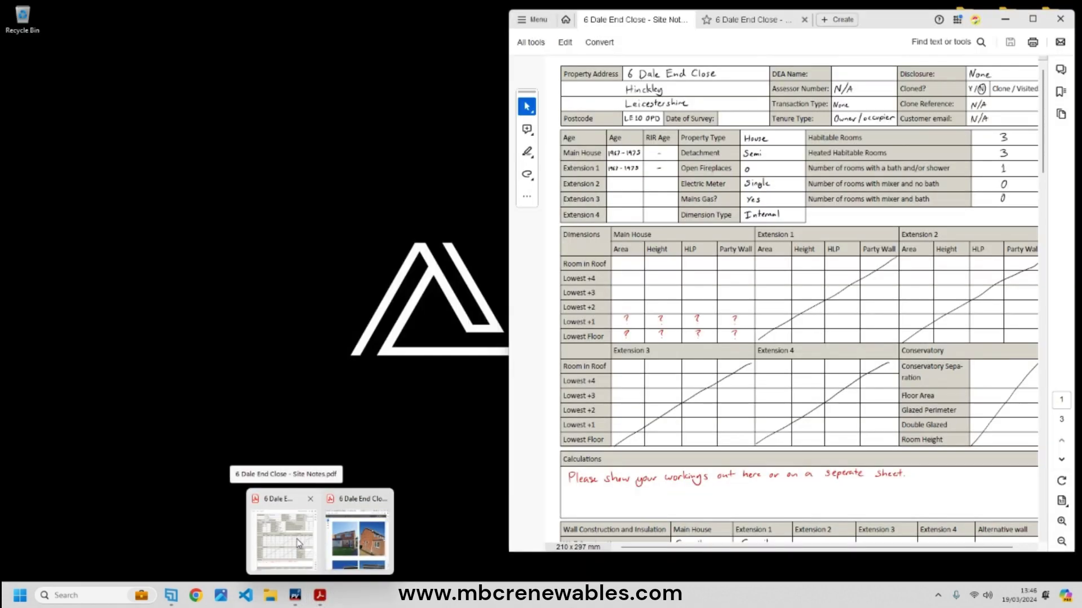
click(297, 537)
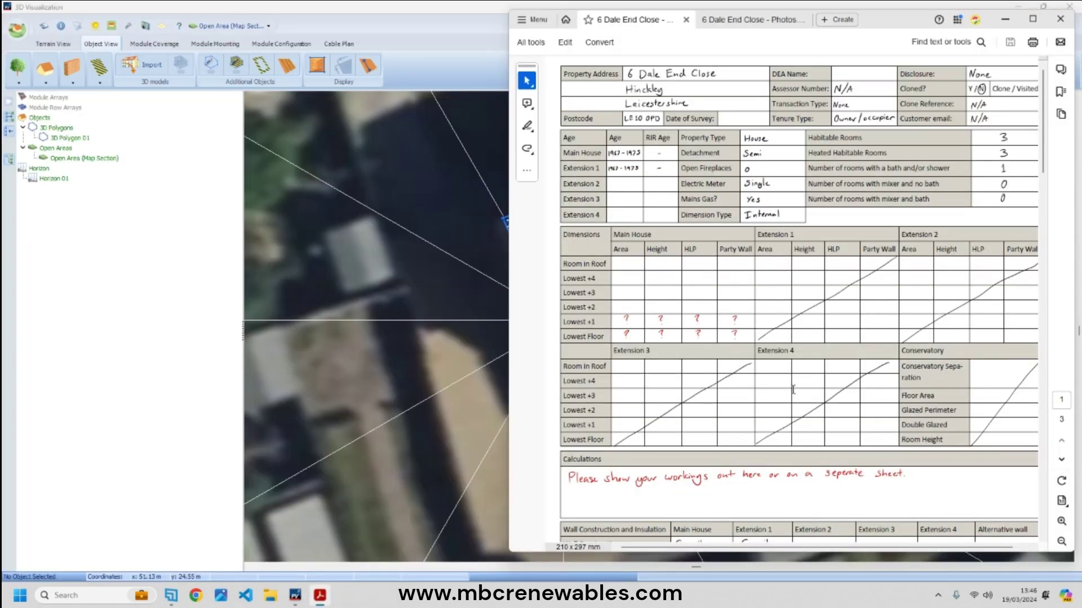
scroll(793, 390, down, 20)
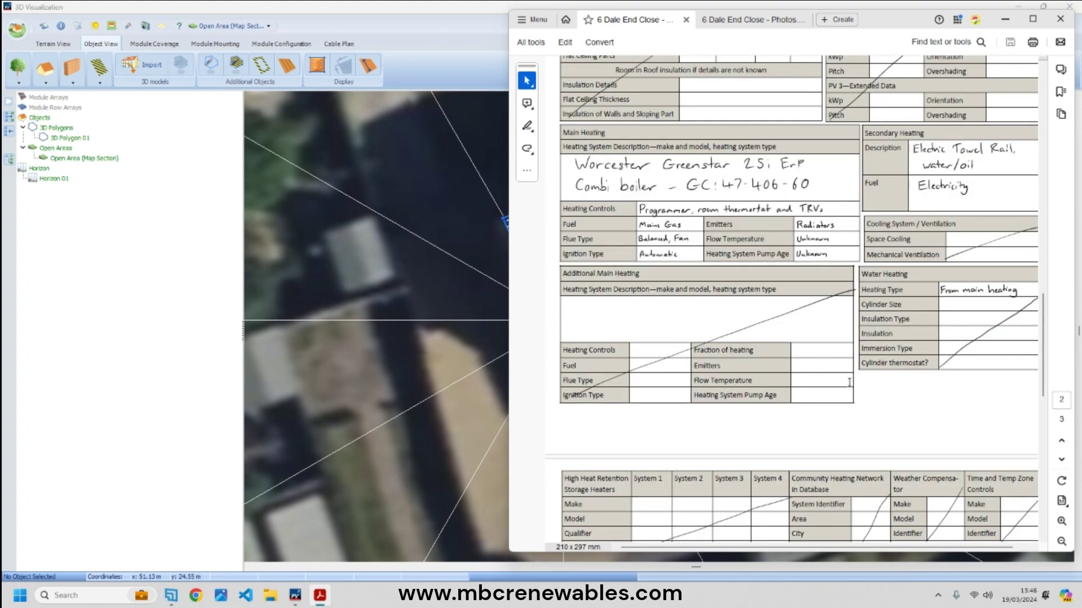
scroll(849, 382, down, 2)
scroll(849, 382, up, 6)
click(1004, 20)
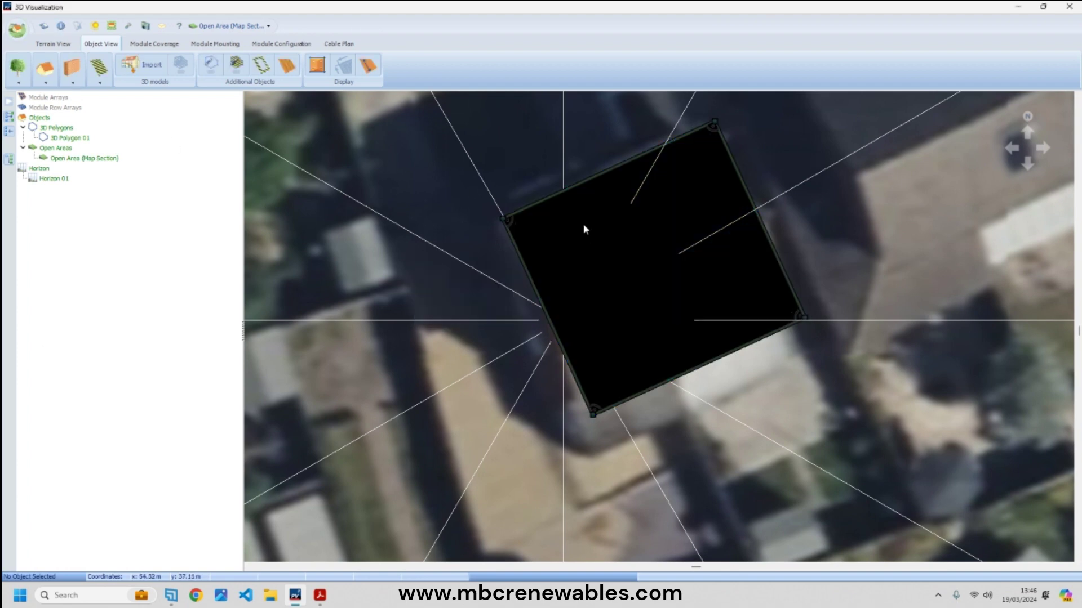
- Draw the 9.082 m ridge line as 3D Polygon 02, then extrude 3D Polygon 01 into a building
click(212, 65)
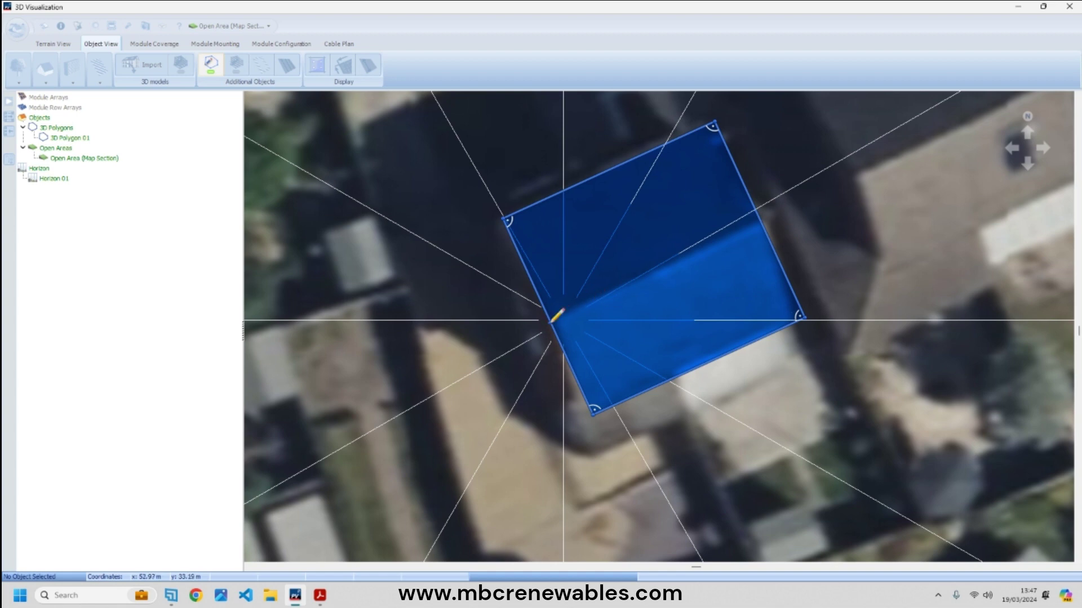
click(763, 219)
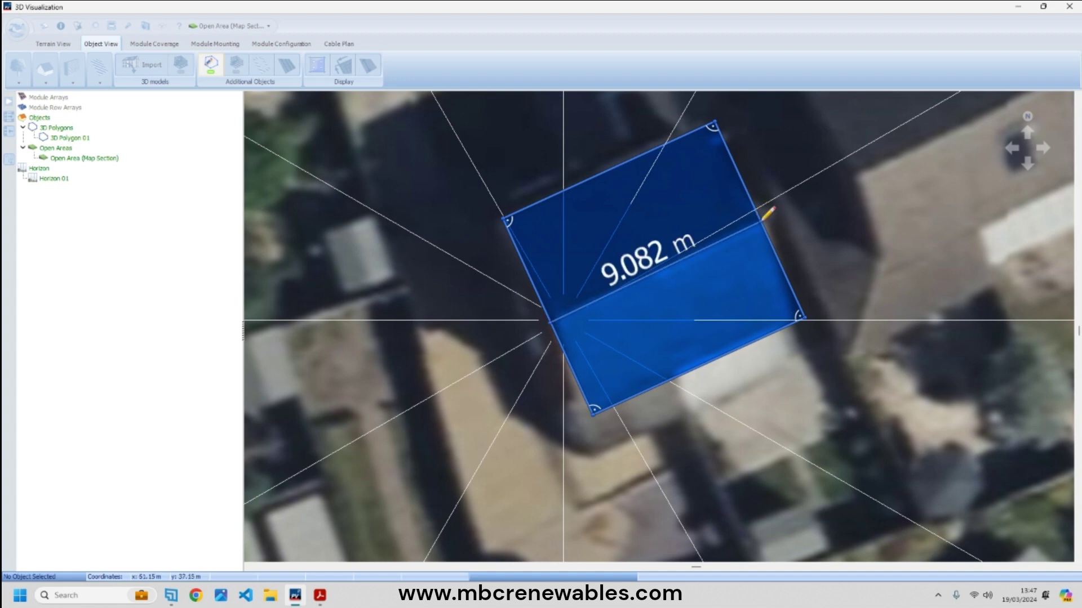
click(211, 65)
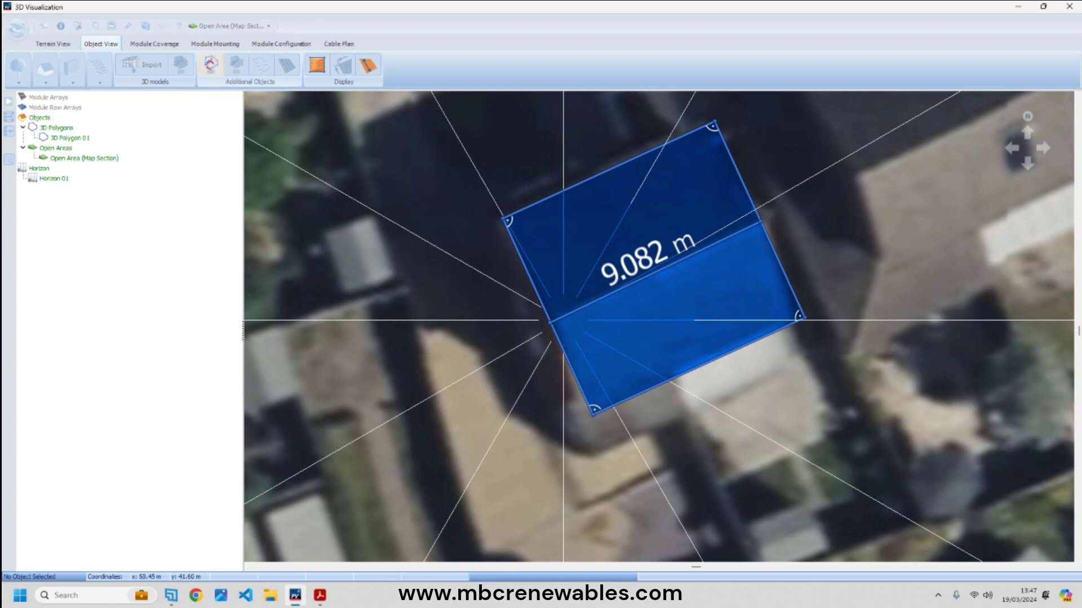
right_click(641, 224)
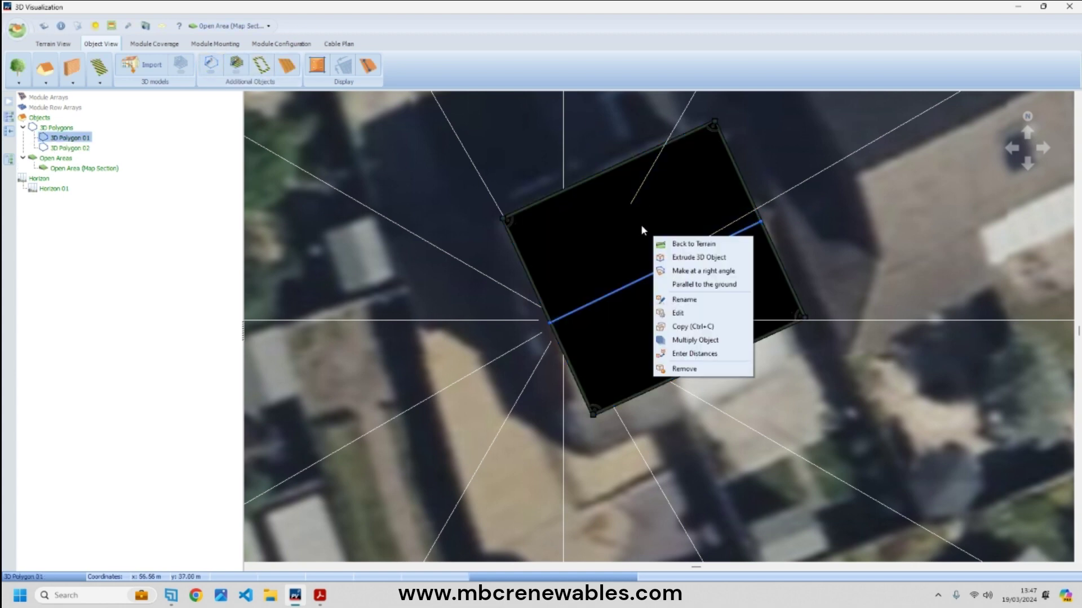
click(686, 258)
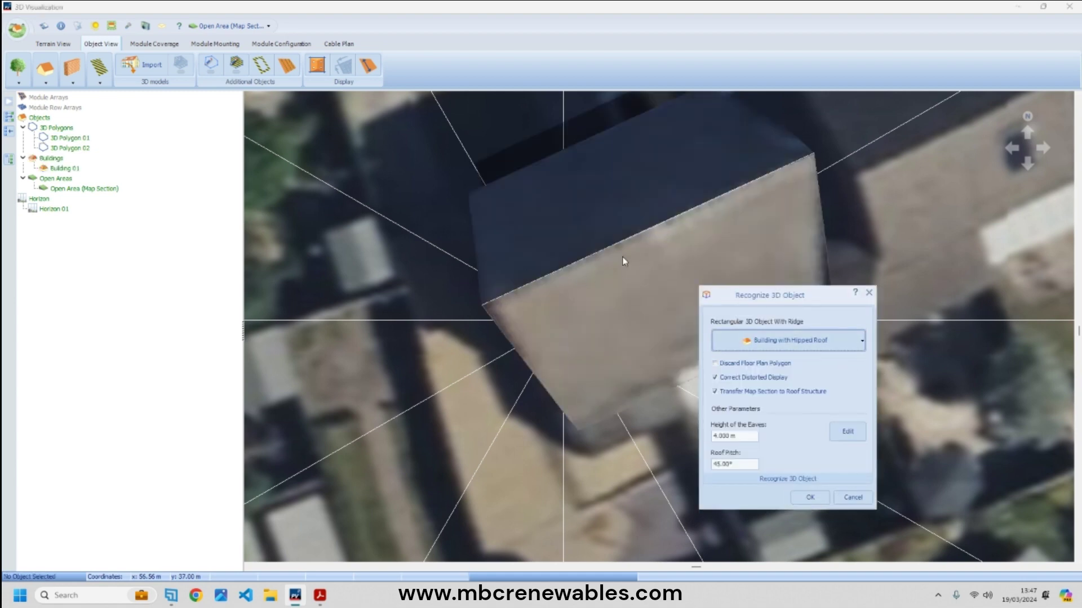
- Check the roofline in the house photos PDF before entering the eaves height
double_click(727, 437)
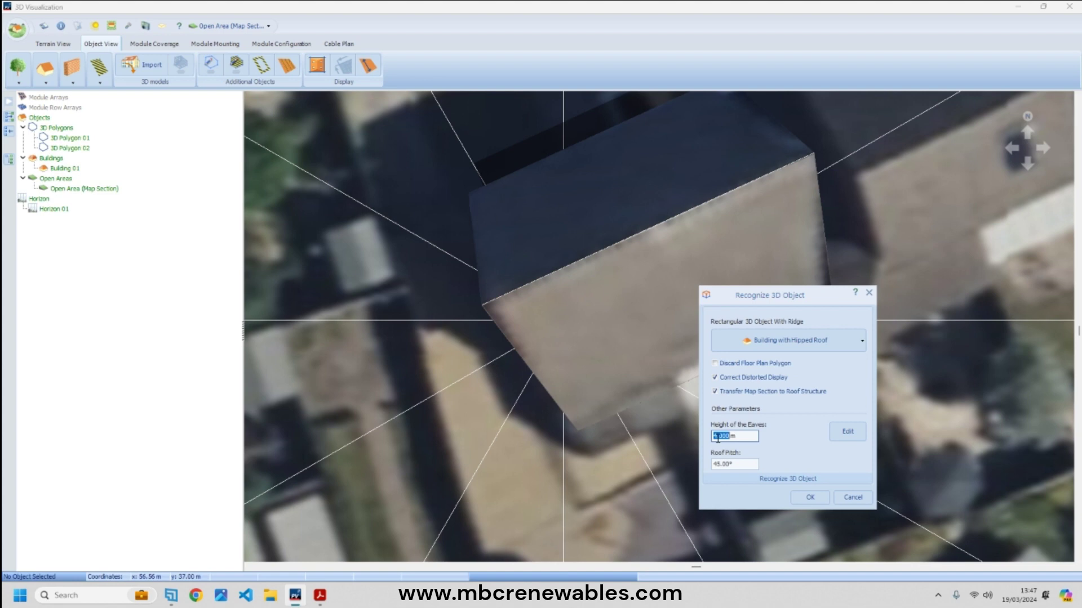
mouse_move(320, 595)
click(355, 535)
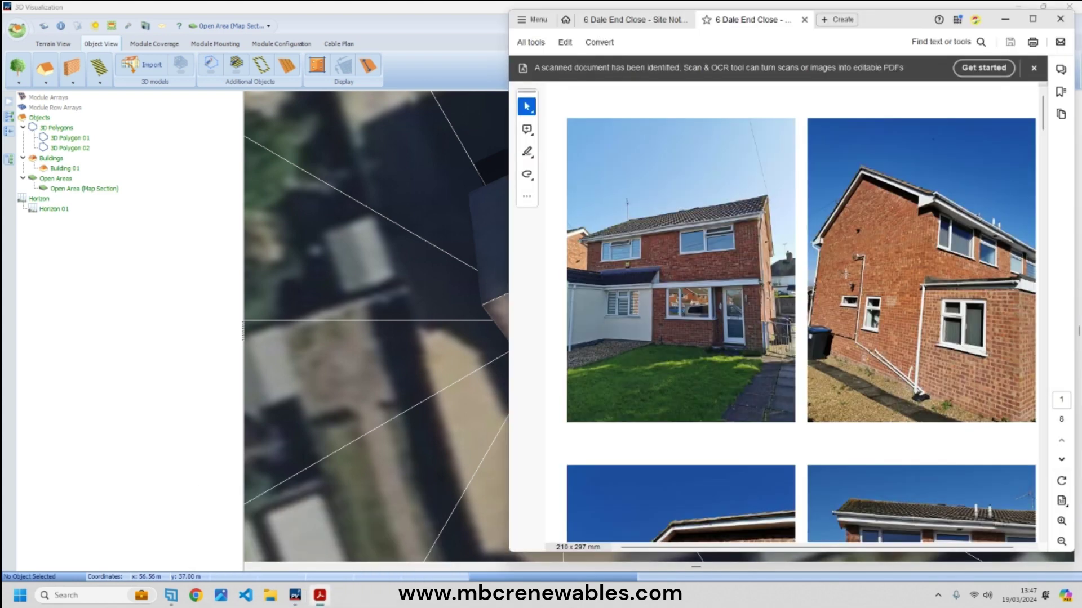
drag(924, 201, 991, 212)
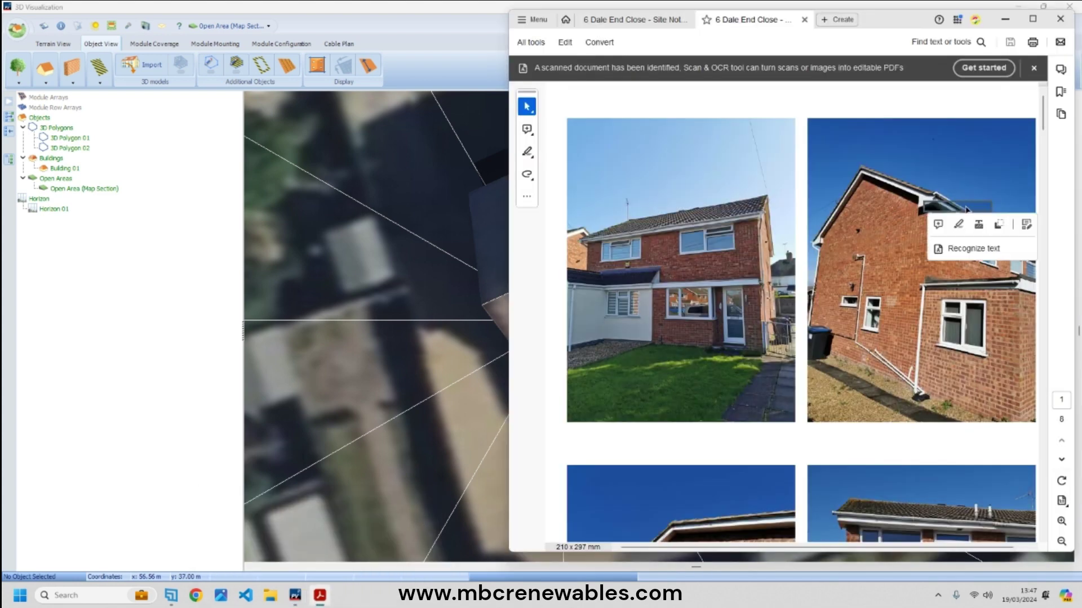
click(909, 201)
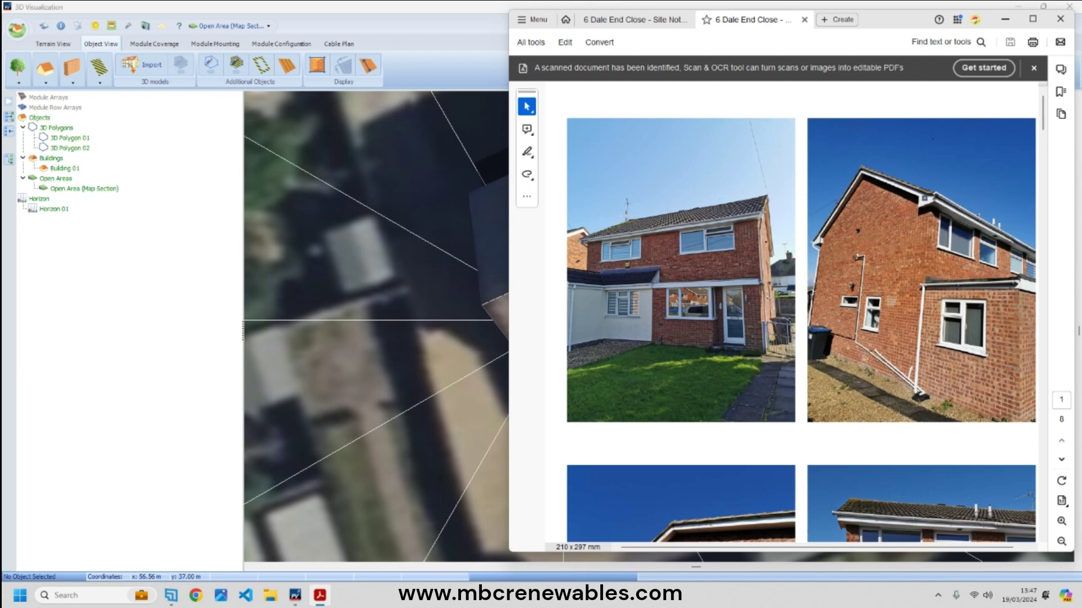
click(442, 385)
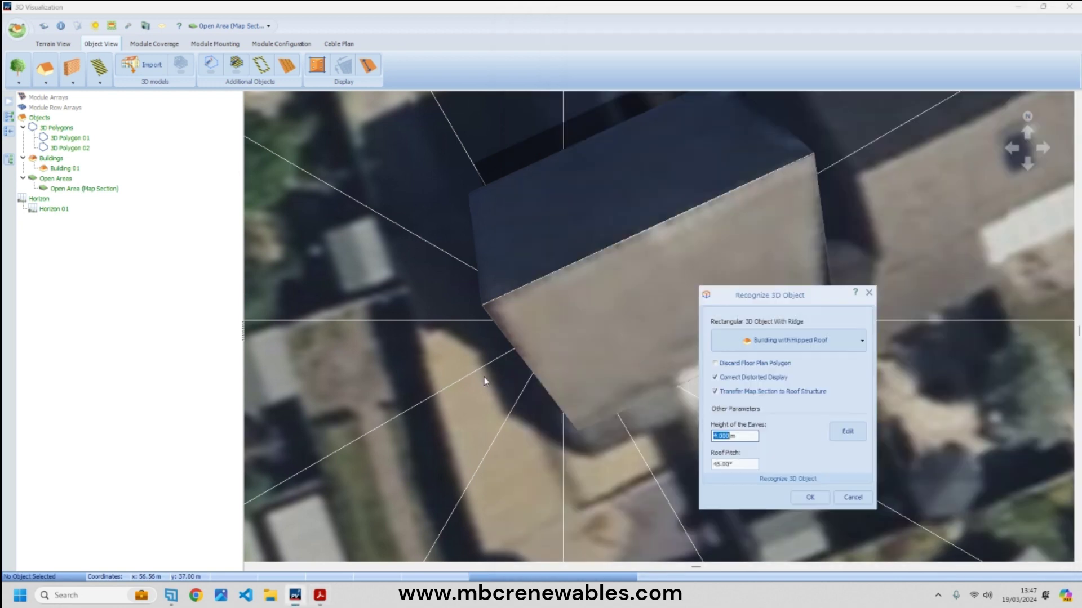
- Set eaves height to 6 m and roof pitch to 25°, then tilt the view to inspect the building
text(6)
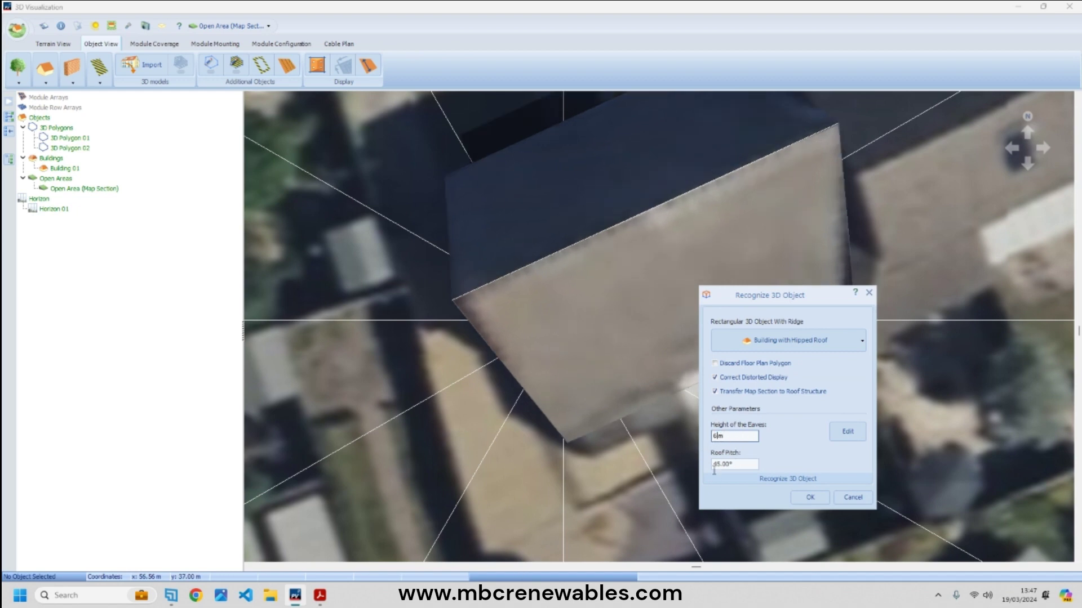
click(721, 464)
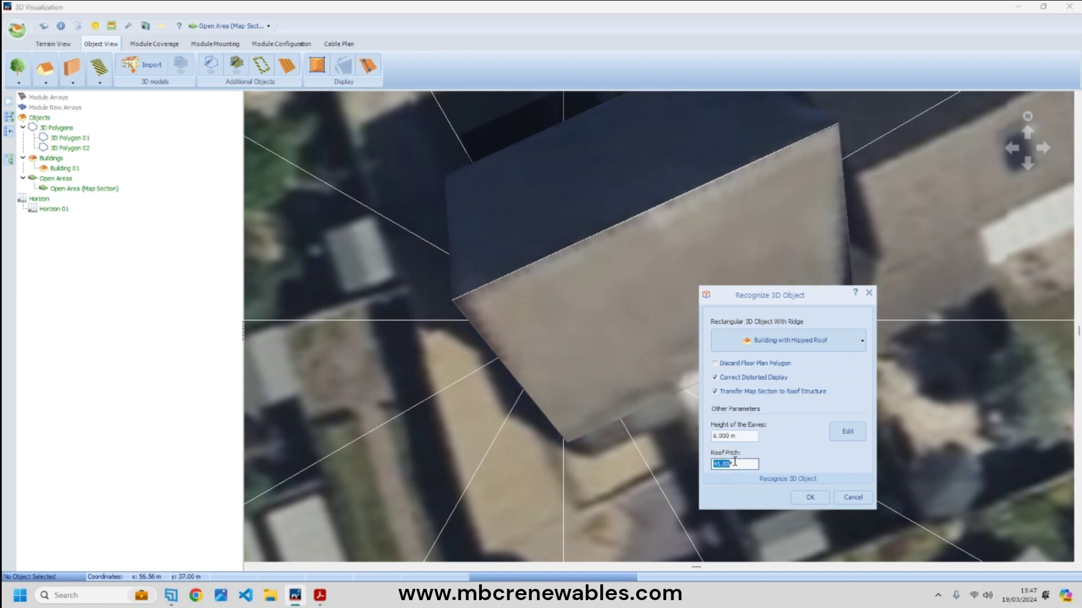
text(25)
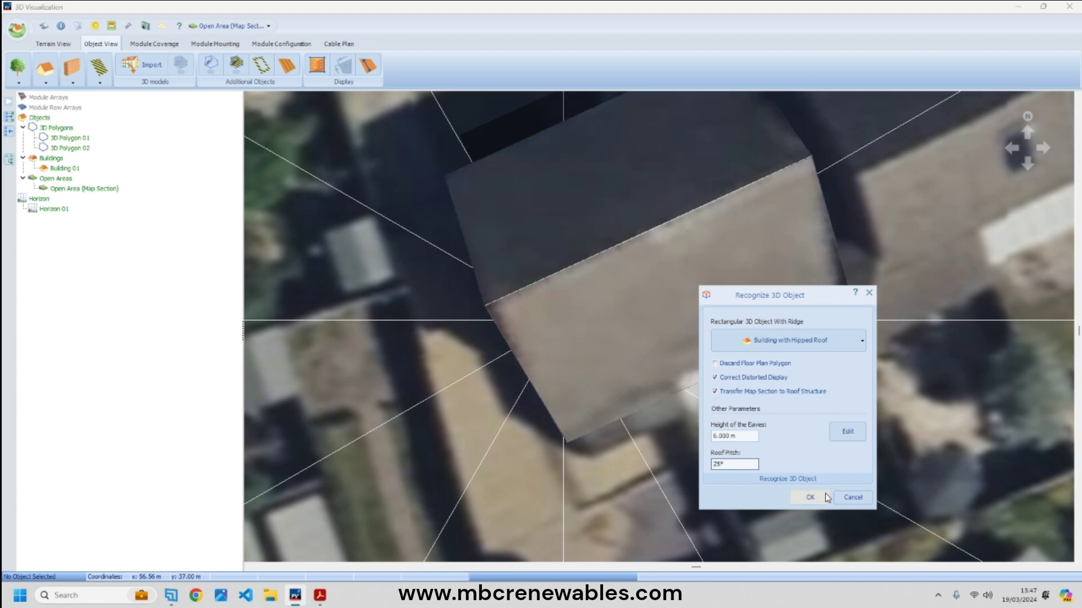
click(811, 498)
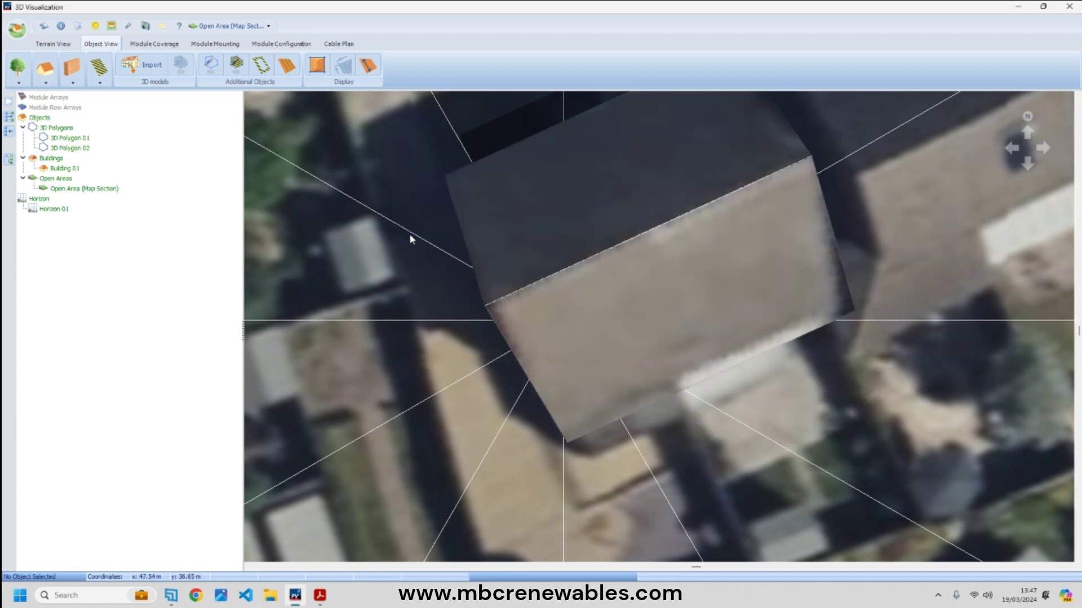
scroll(433, 389, down, 10)
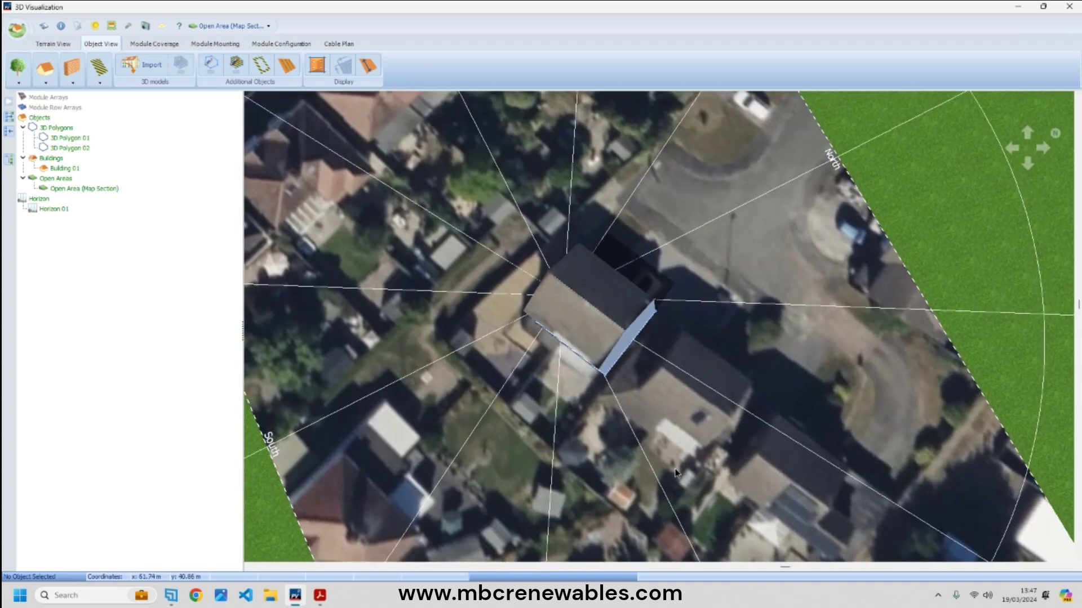
right_drag(676, 472, 1074, 452)
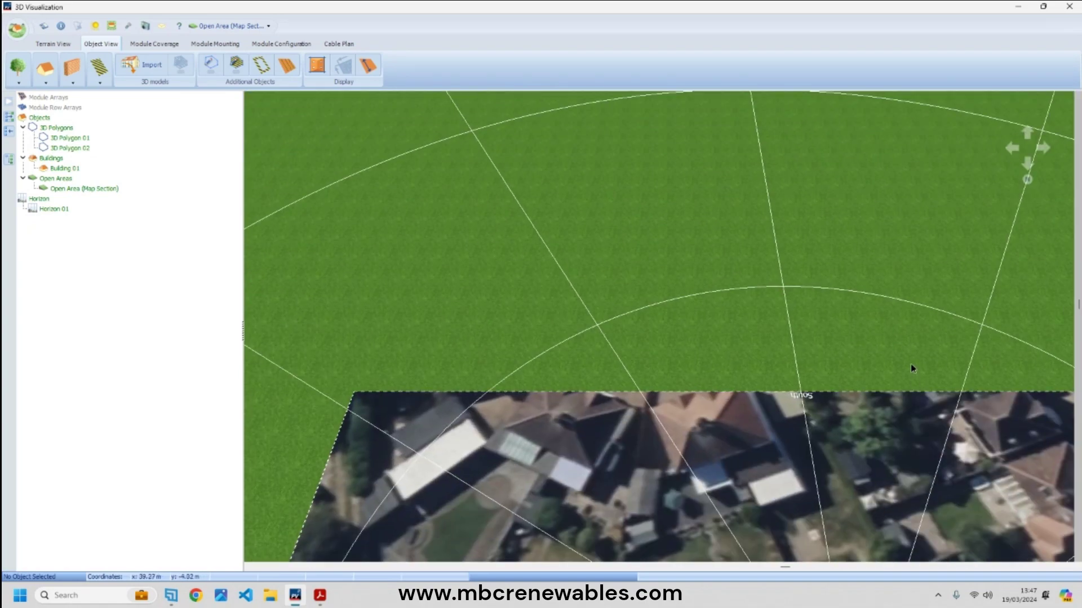
scroll(717, 360, up, 6)
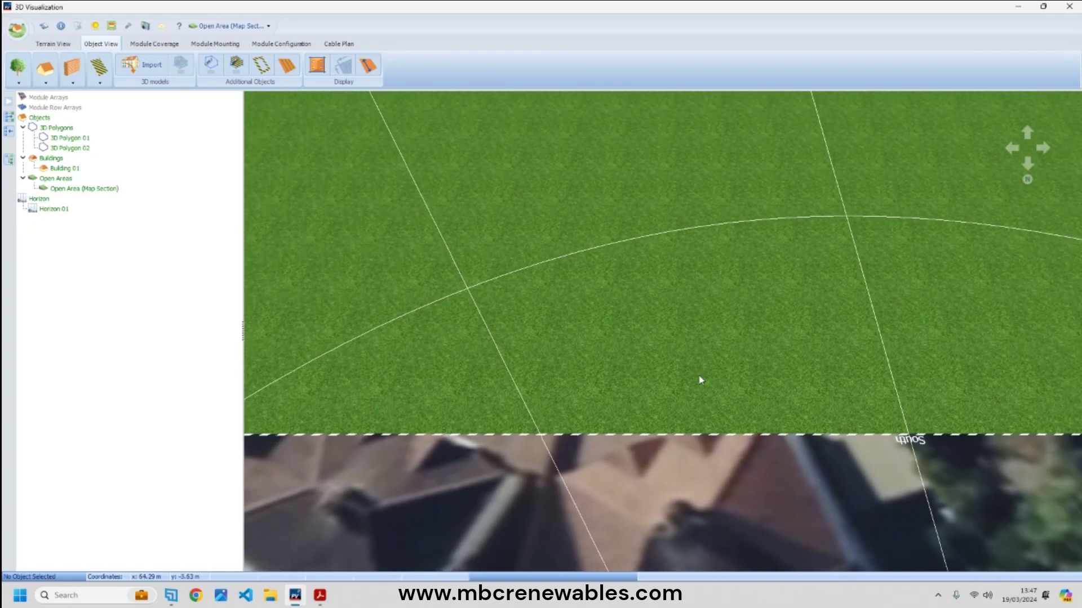
scroll(701, 382, down, 3)
scroll(701, 381, up, 5)
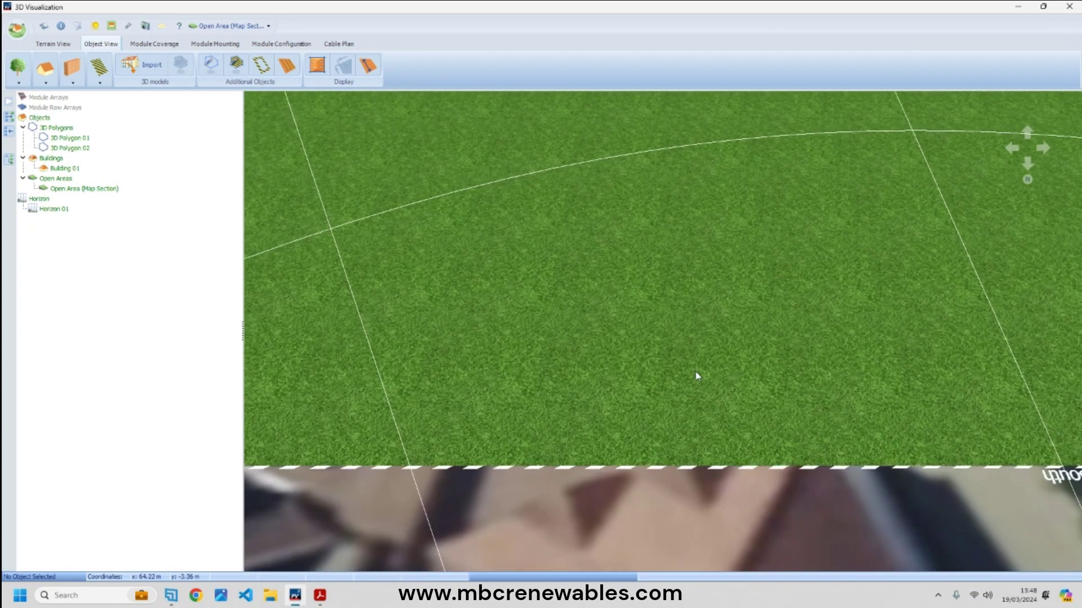
scroll(657, 370, down, 3)
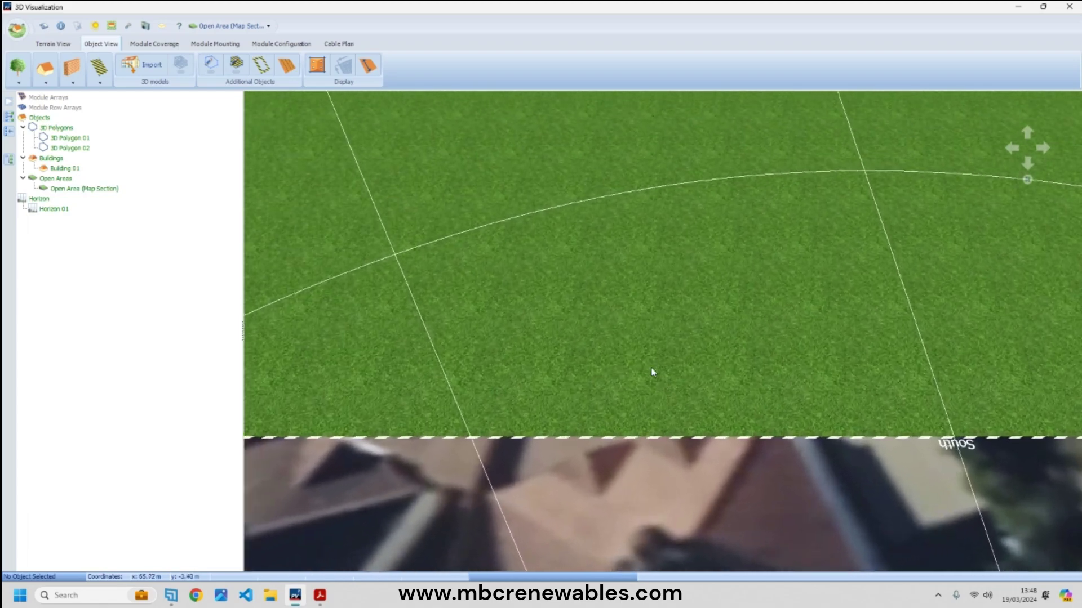
scroll(652, 372, down, 5)
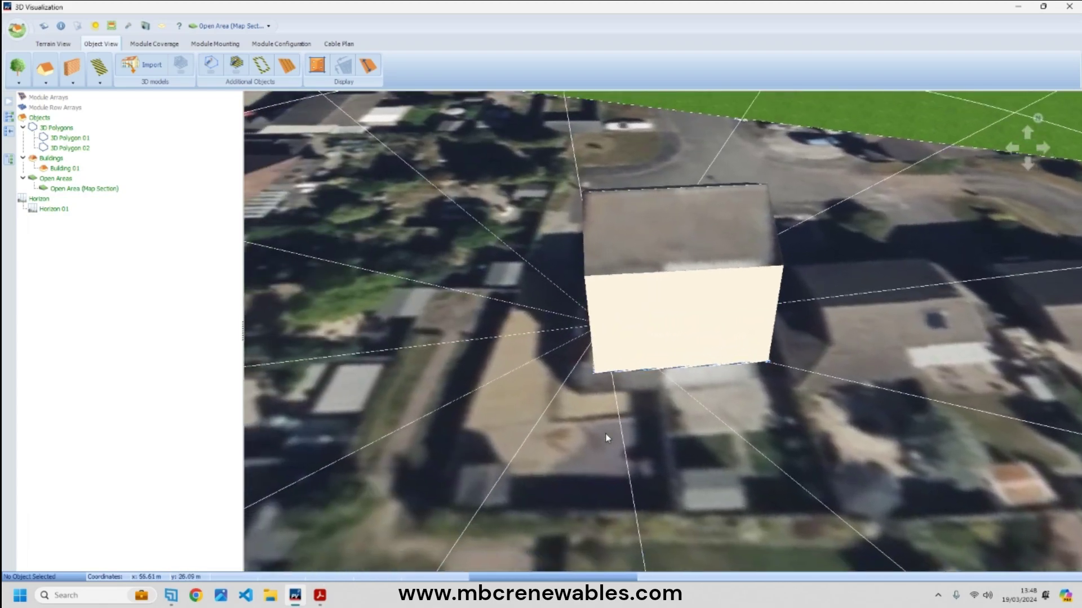
drag(606, 433, 652, 367)
drag(473, 285, 482, 309)
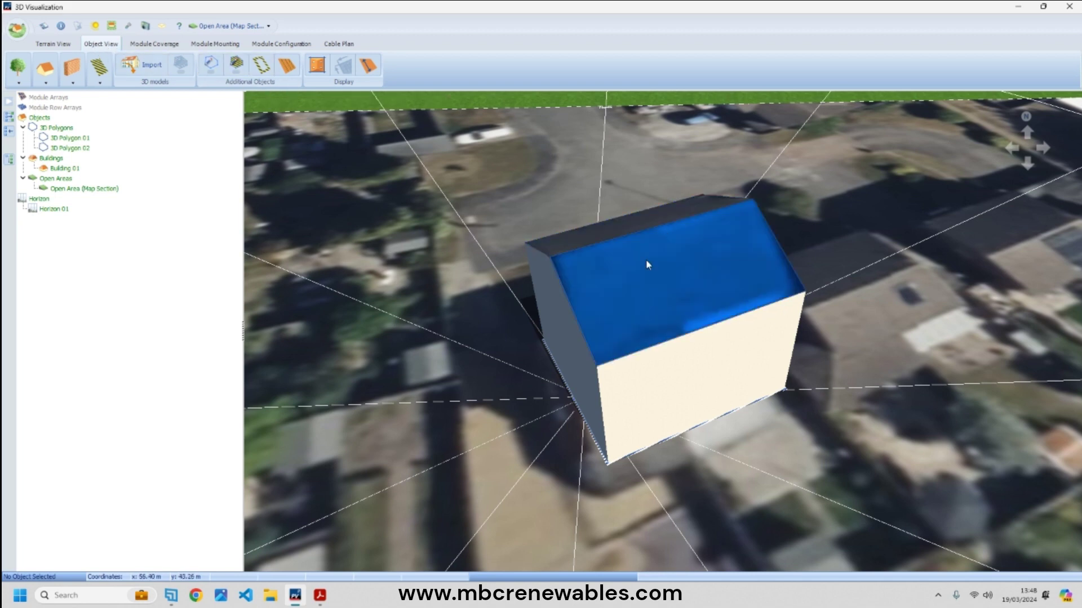
- Activate the building's southeast roof face and set all four edge distances to 0.400 m
right_click(639, 278)
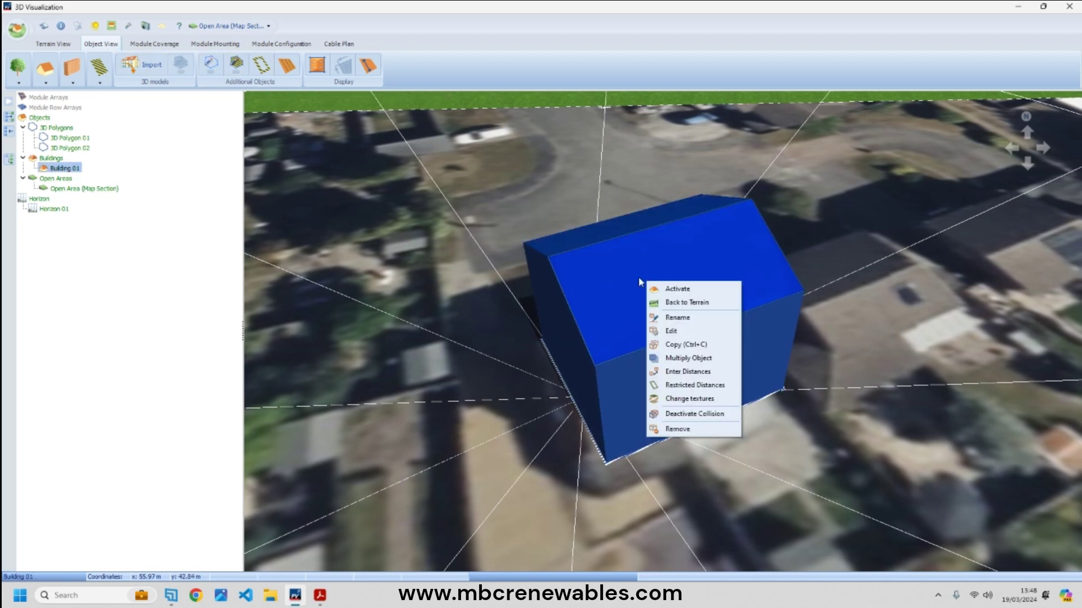
click(691, 289)
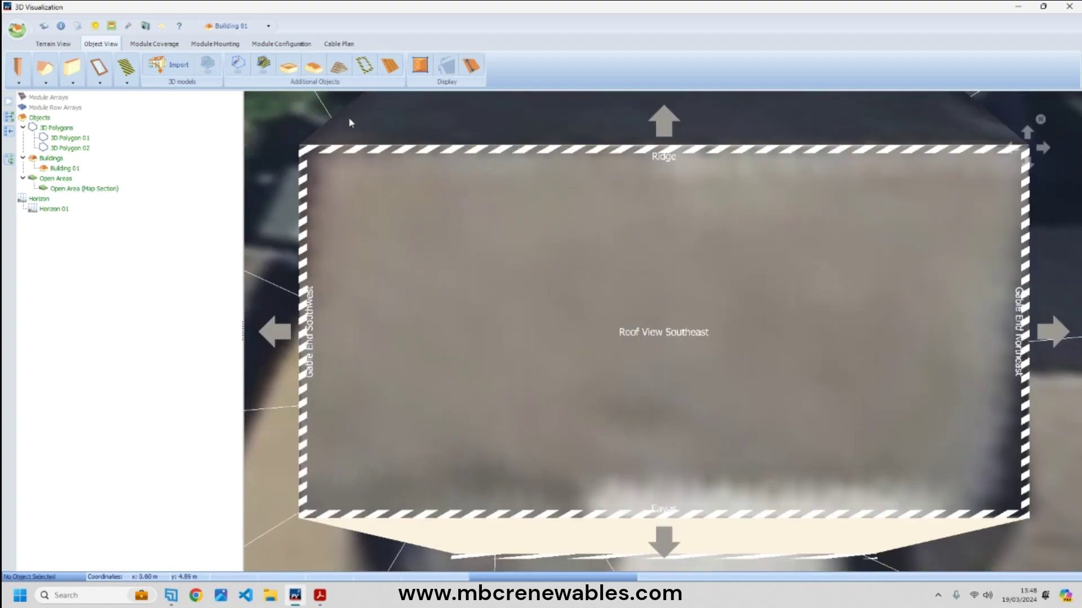
click(366, 68)
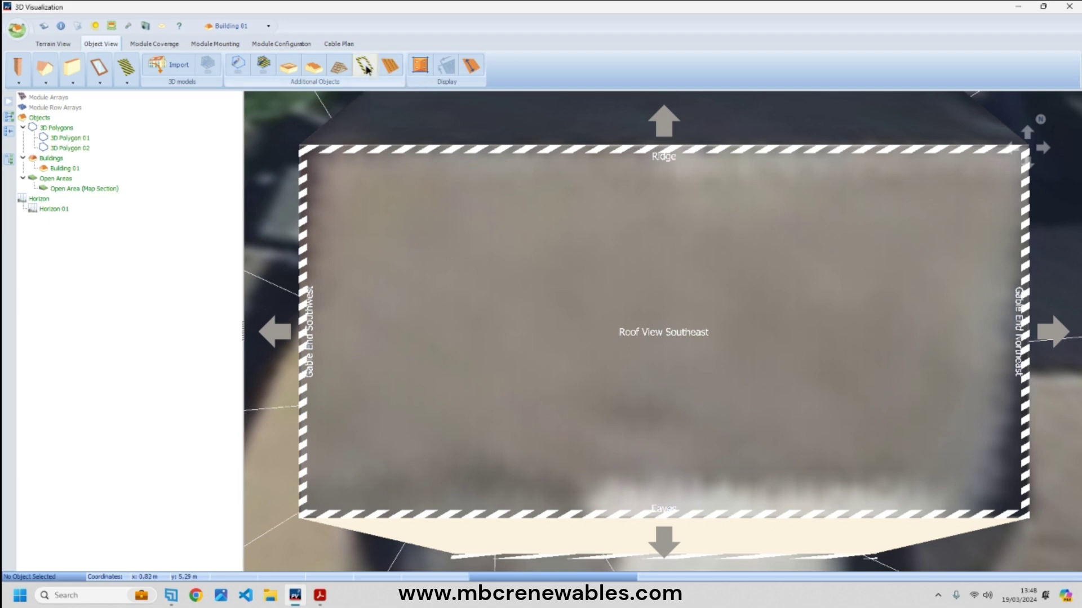
drag(499, 109, 905, 224)
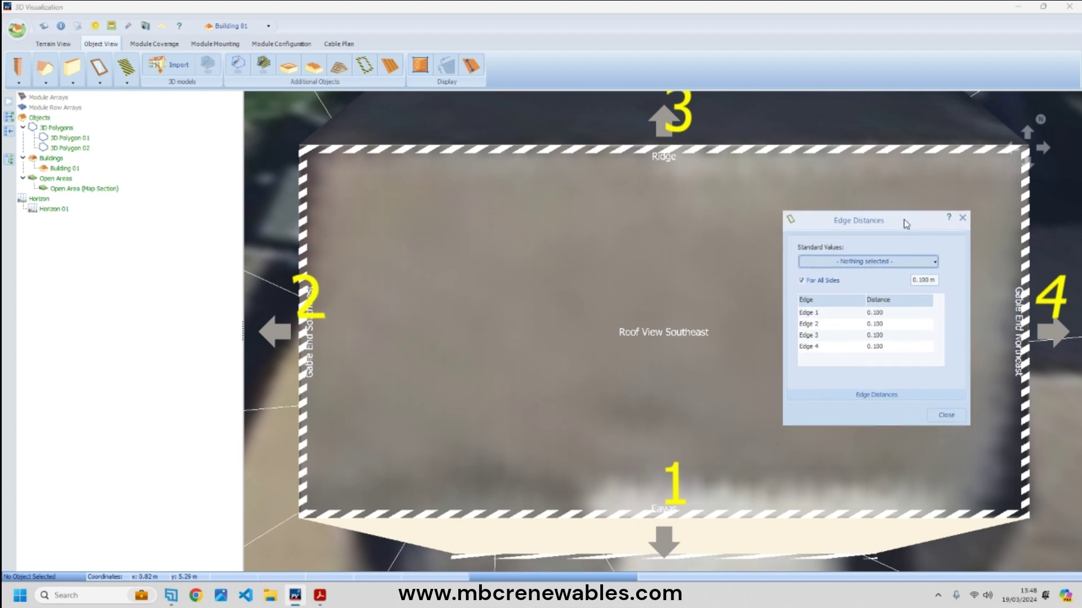
double_click(928, 281)
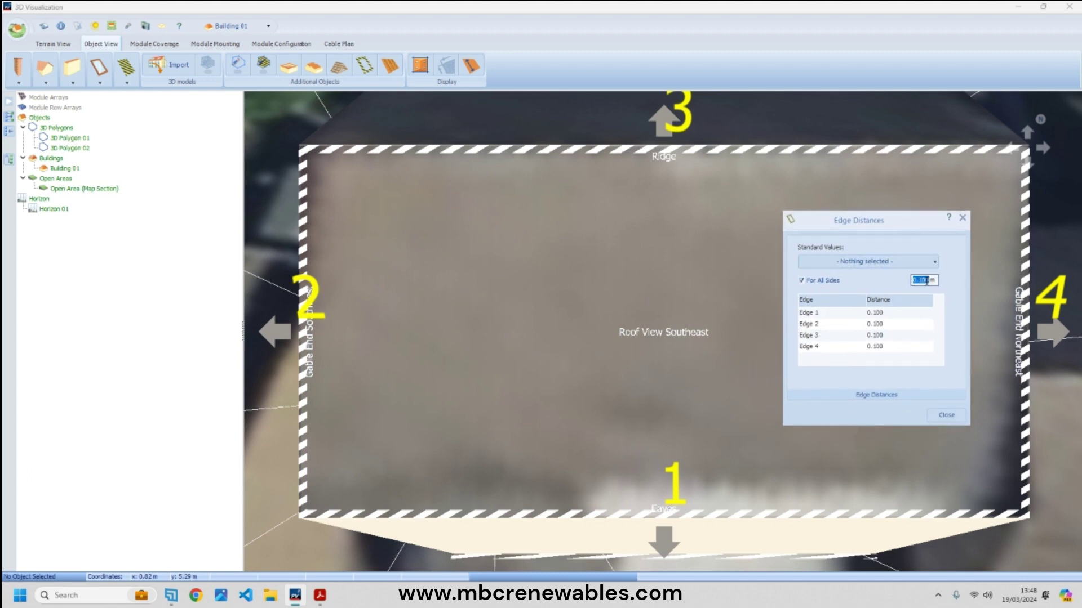
text(0.400)
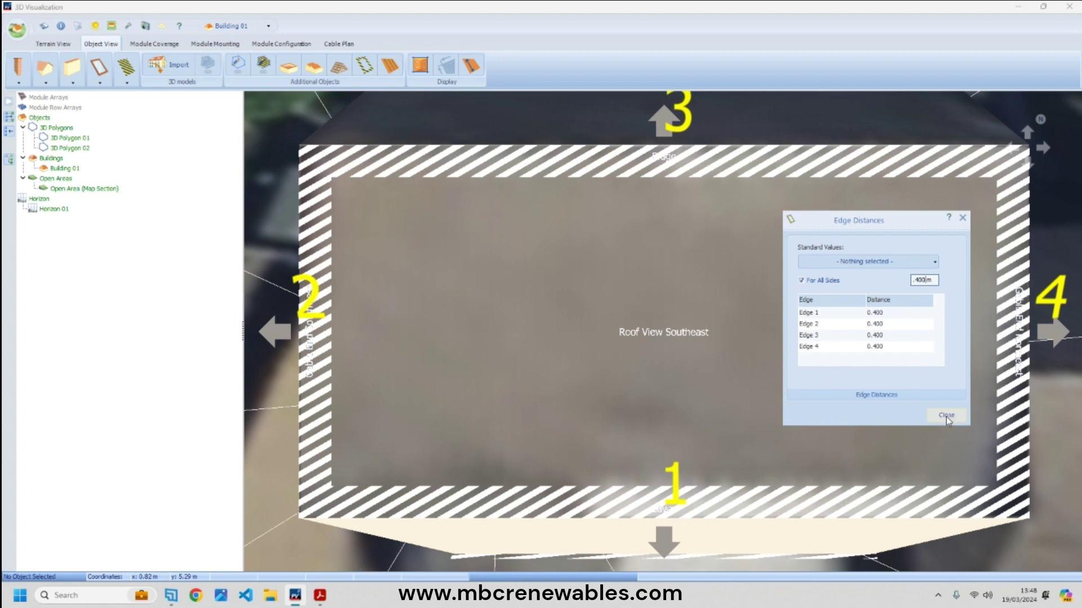
click(946, 417)
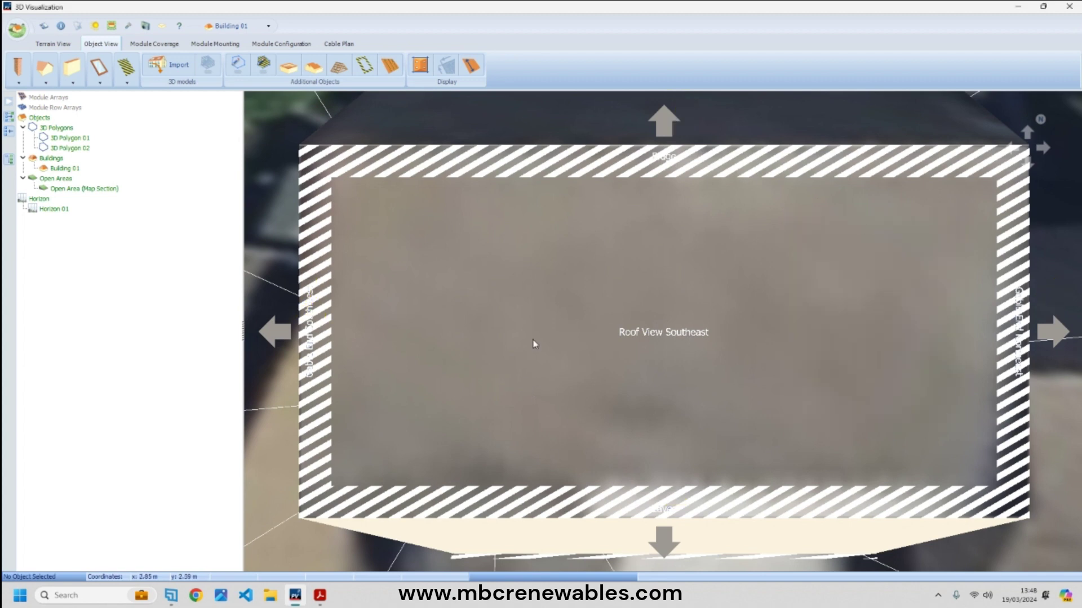
- Define Trina Solar TSM-400-NEG9.28 VERTEX S+ 2022 as the new reference module, mounted vertically
click(156, 43)
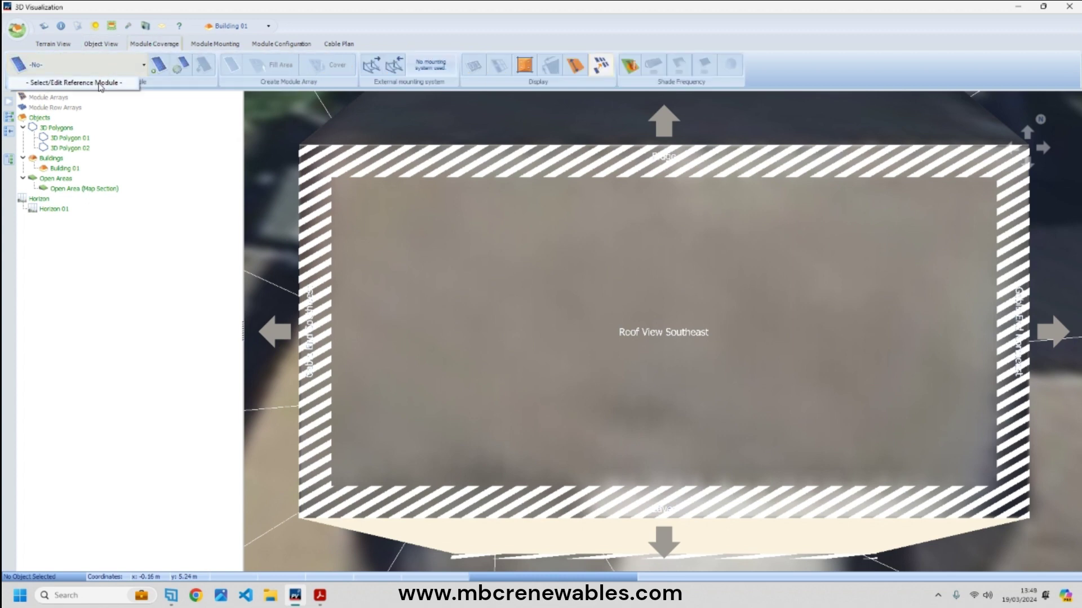
click(91, 83)
click(355, 162)
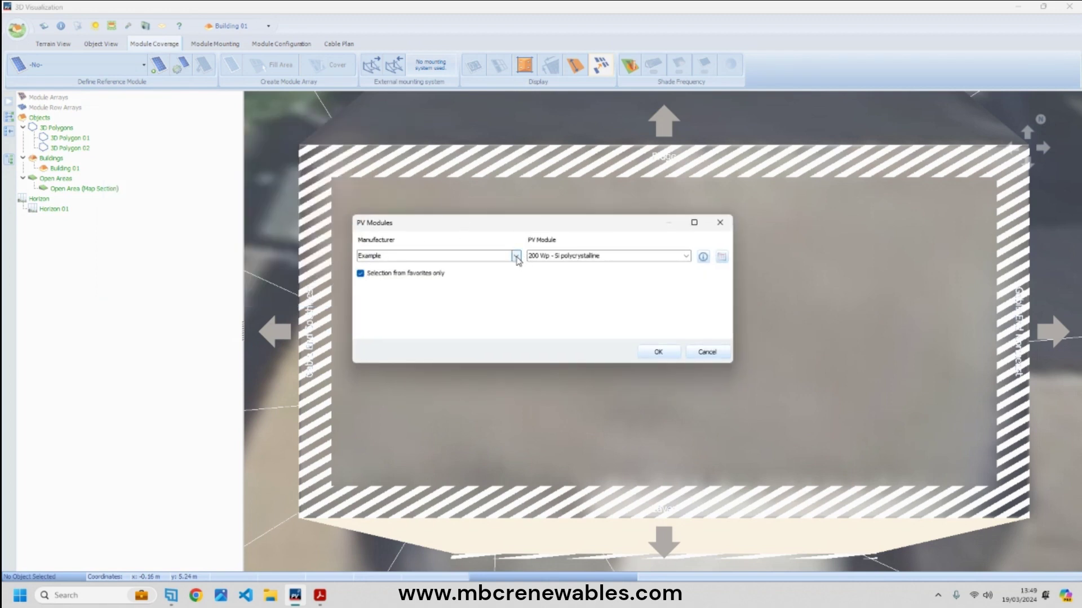
click(515, 256)
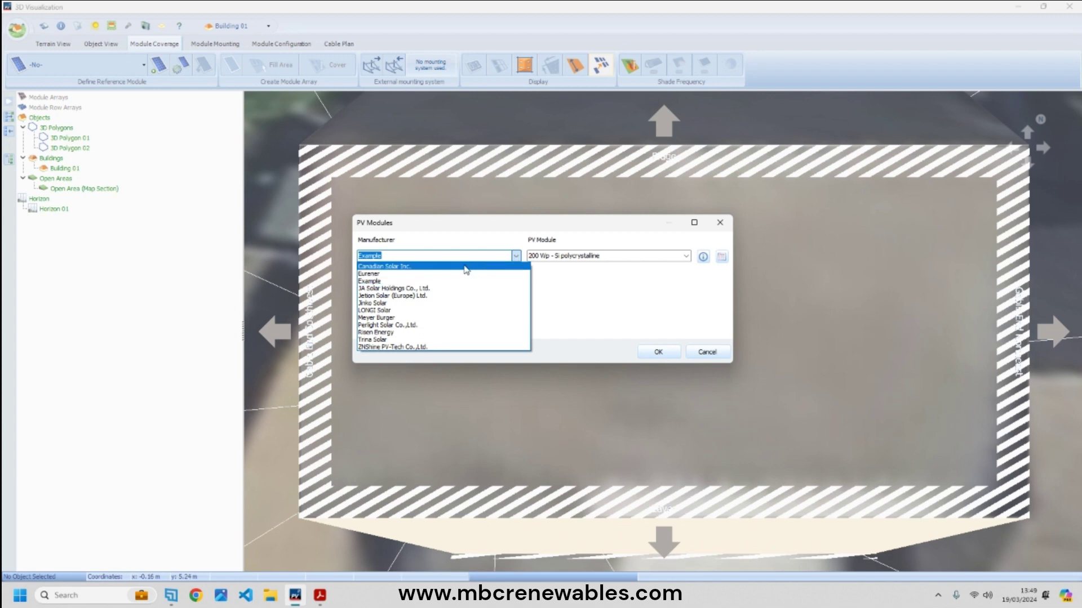
click(438, 340)
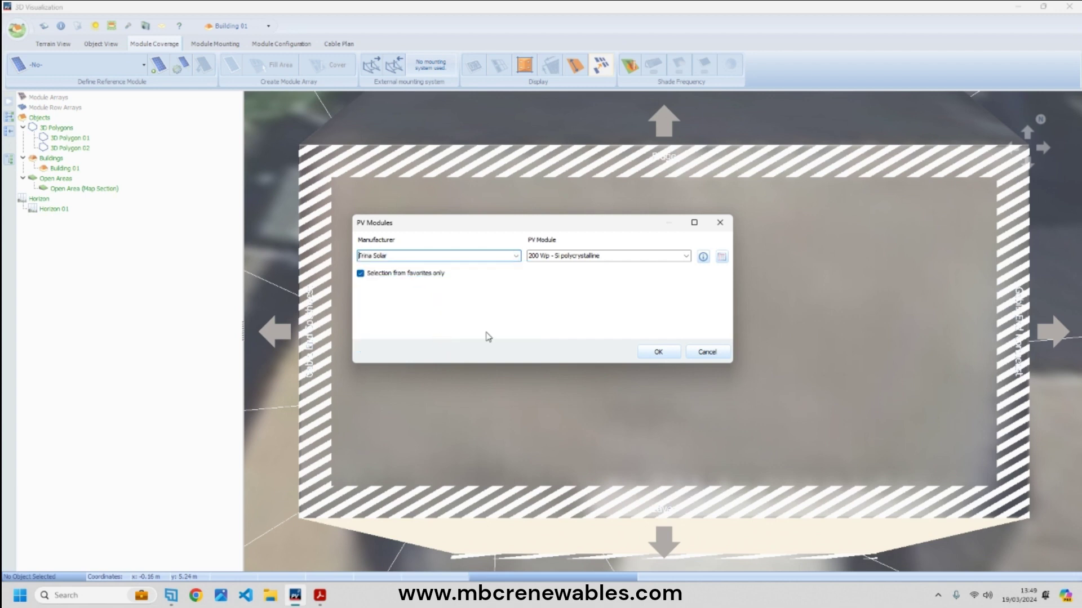
click(686, 256)
drag(697, 292, 702, 400)
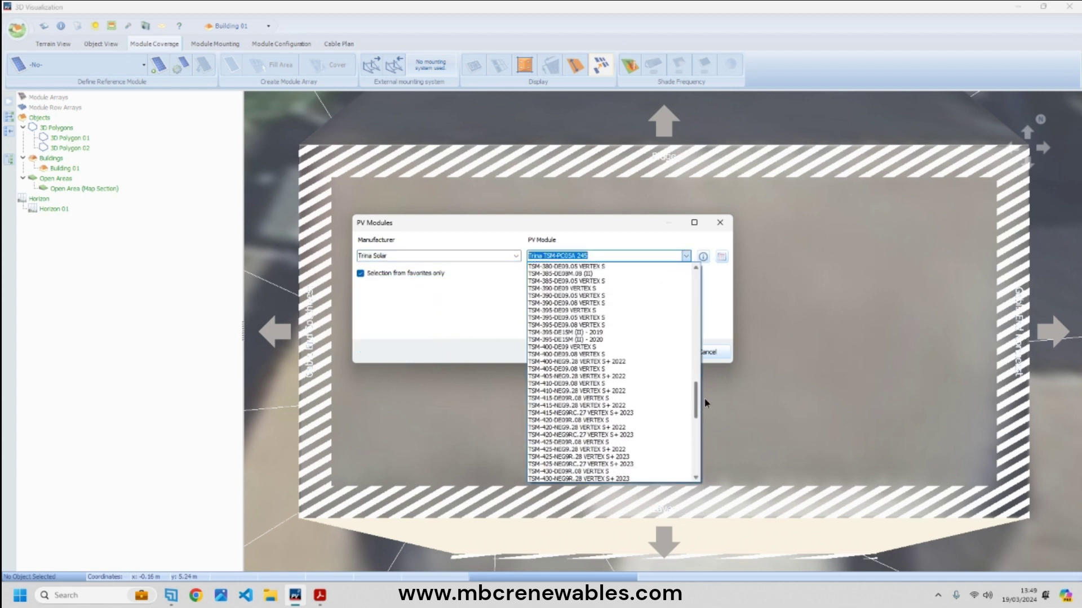
click(640, 363)
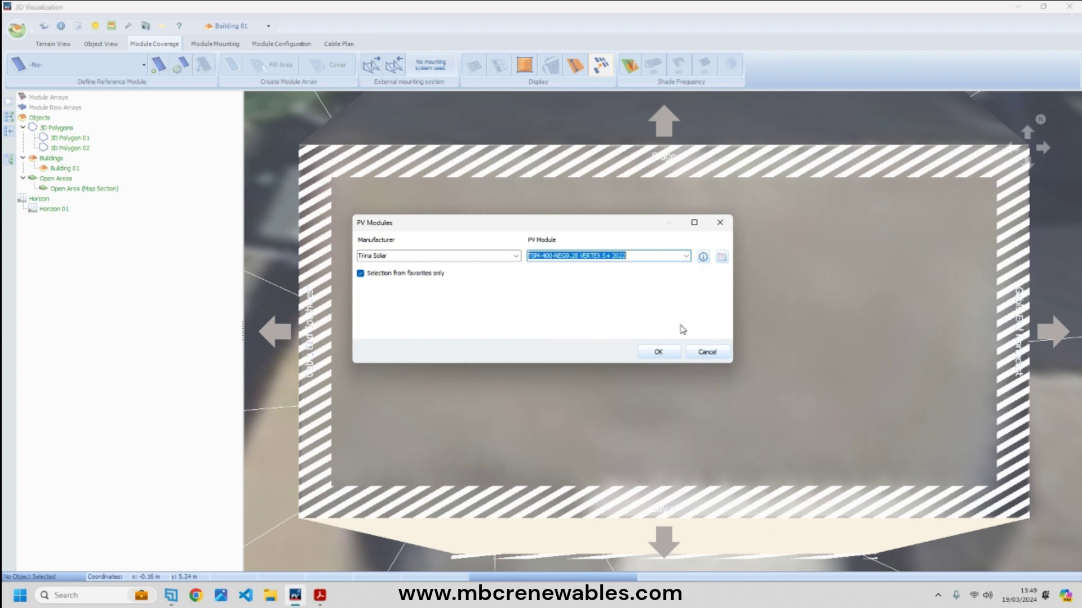
click(657, 353)
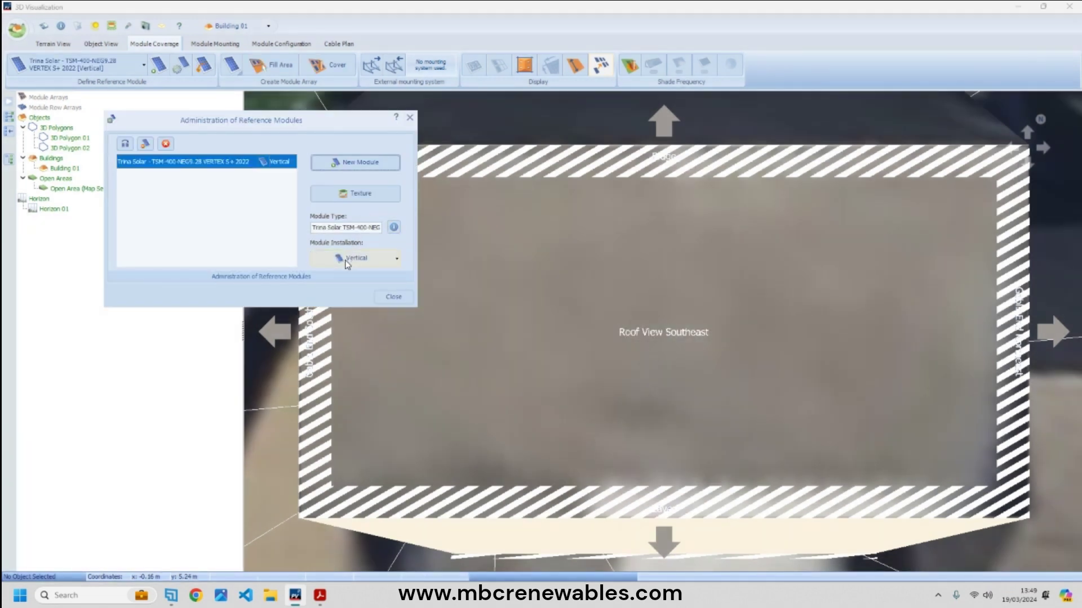
click(363, 260)
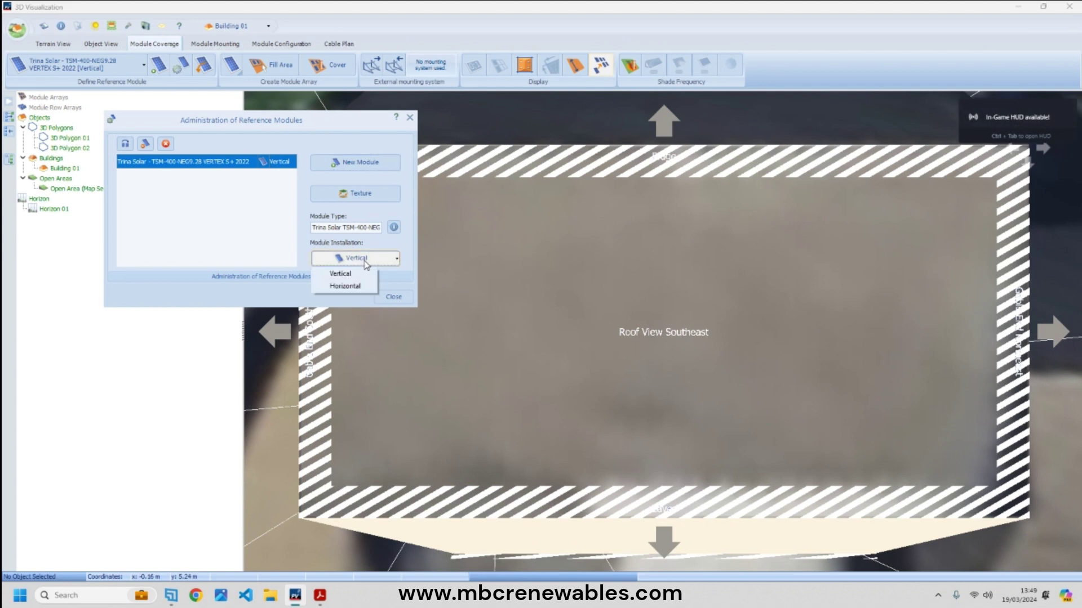
click(398, 279)
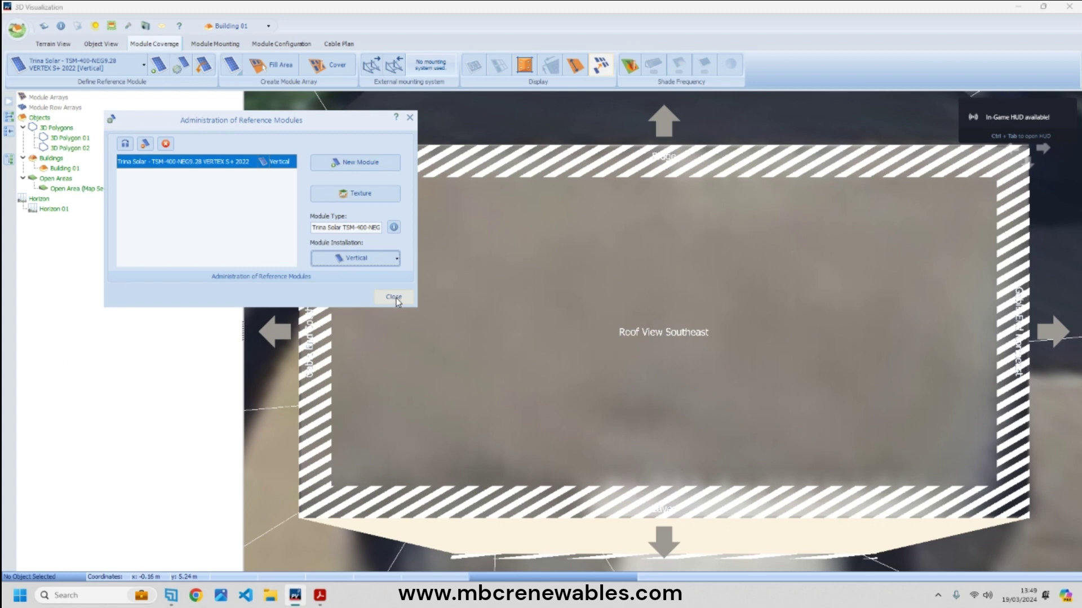
click(393, 297)
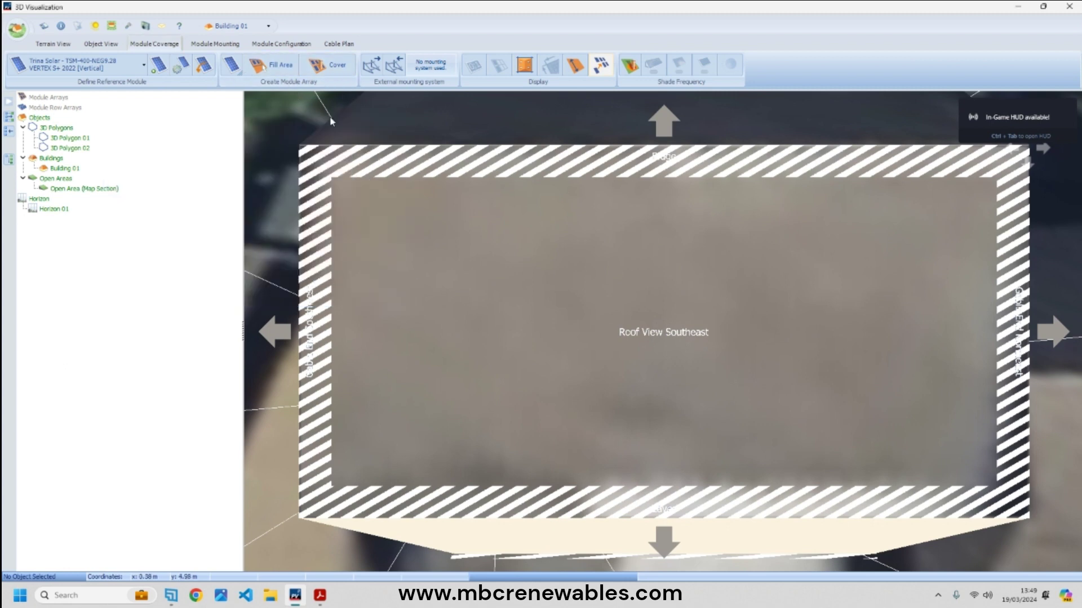
- Place three individual modules on the roof face, then select and delete them
click(231, 65)
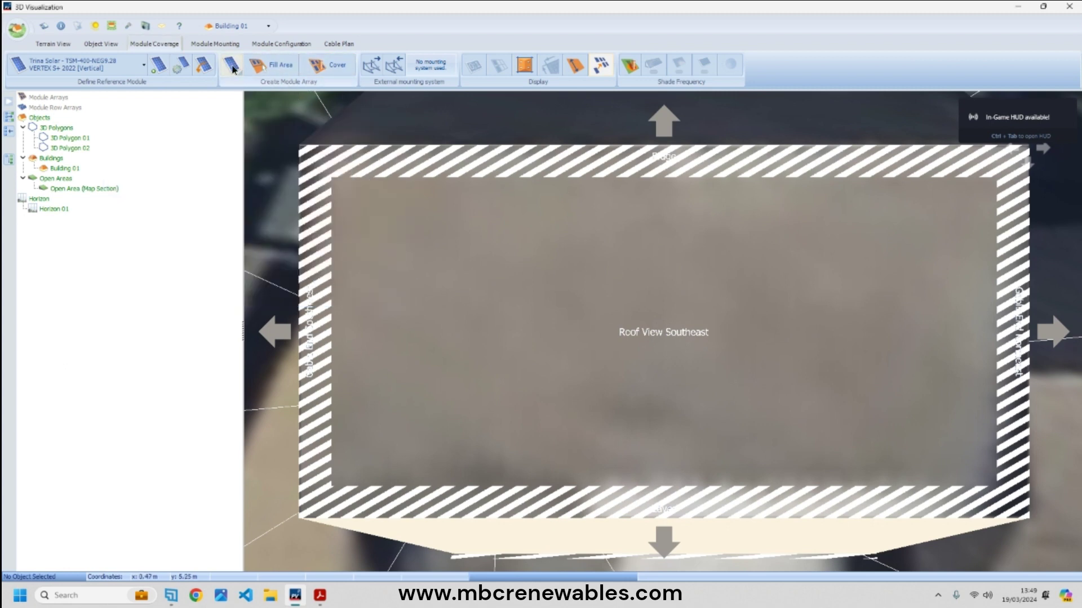
click(434, 352)
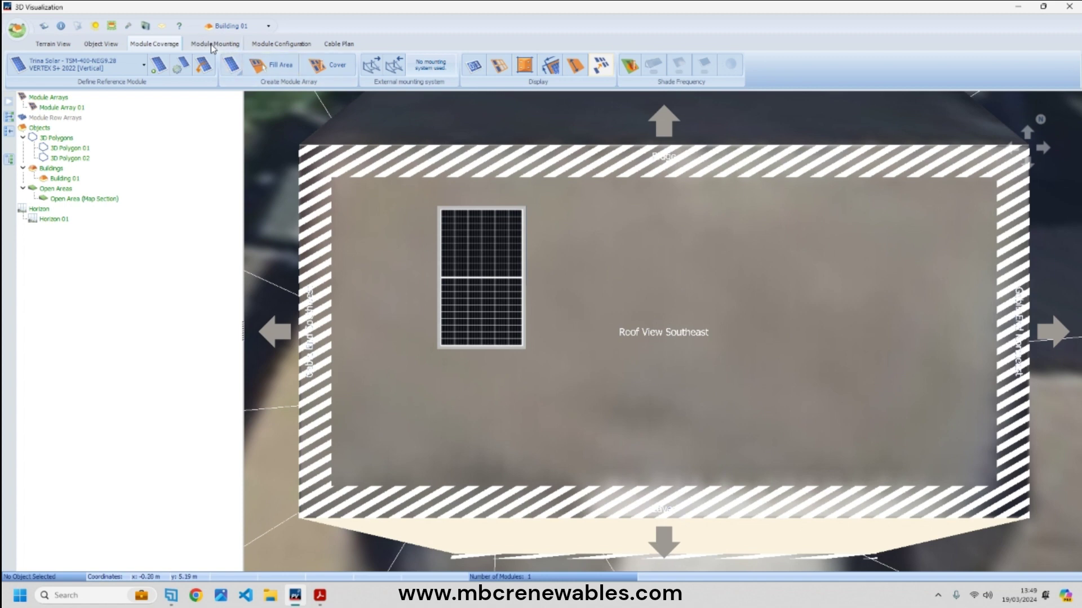
click(231, 65)
click(647, 348)
click(231, 64)
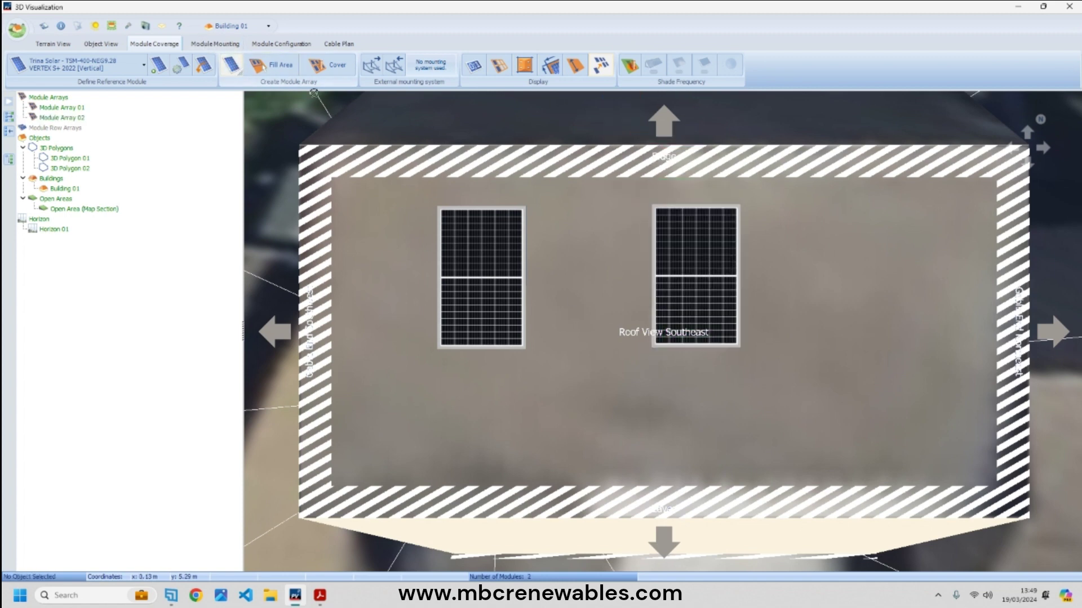
click(811, 408)
drag(435, 213, 1007, 431)
key(Delete)
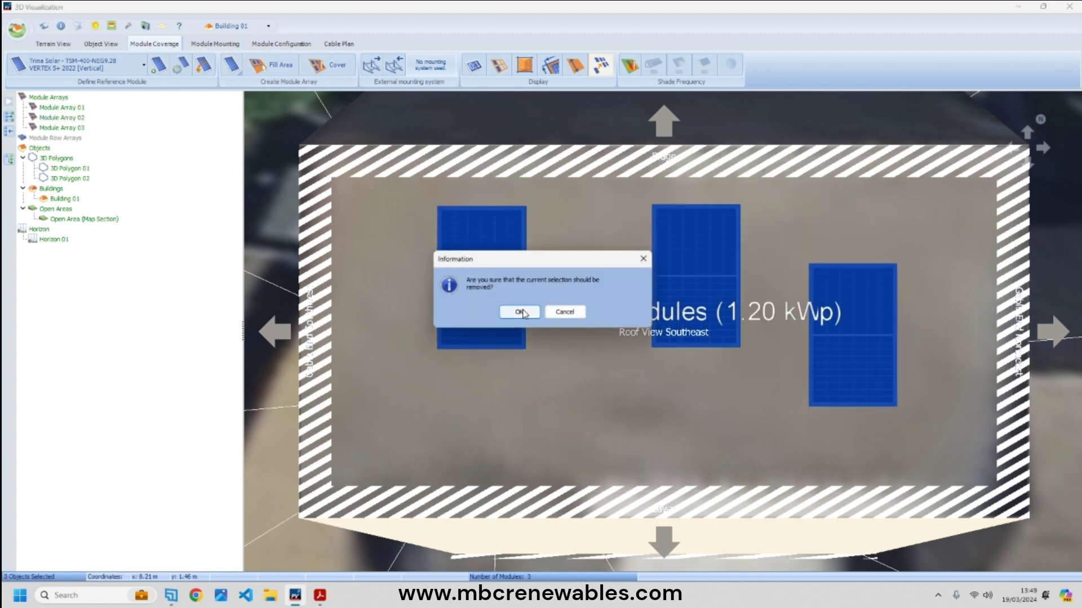
click(451, 311)
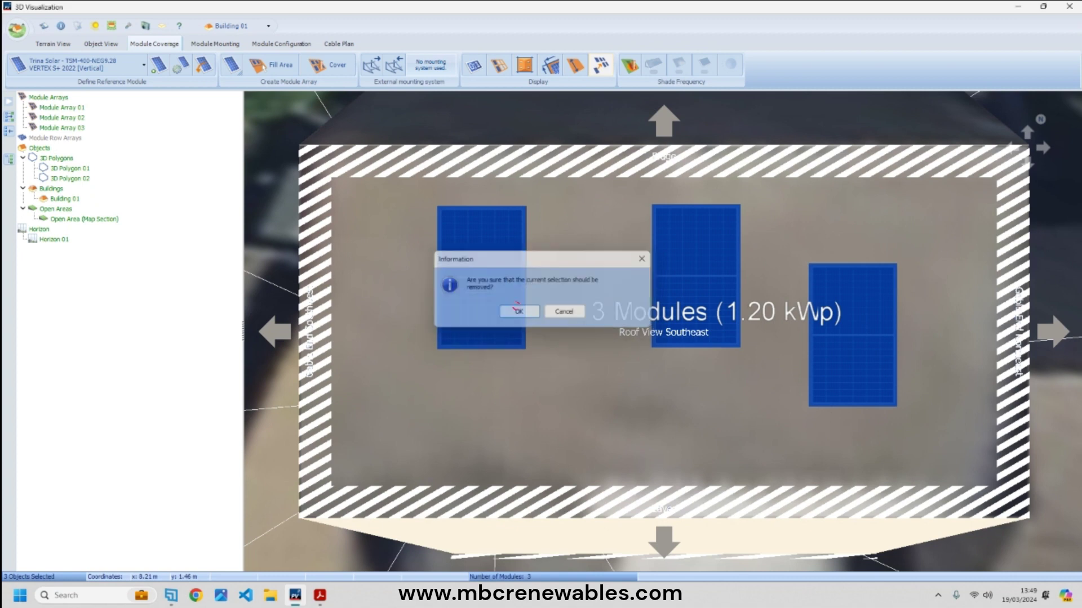
- Fill the outlined roof area with a 14-module array, then remove it
click(282, 65)
click(427, 246)
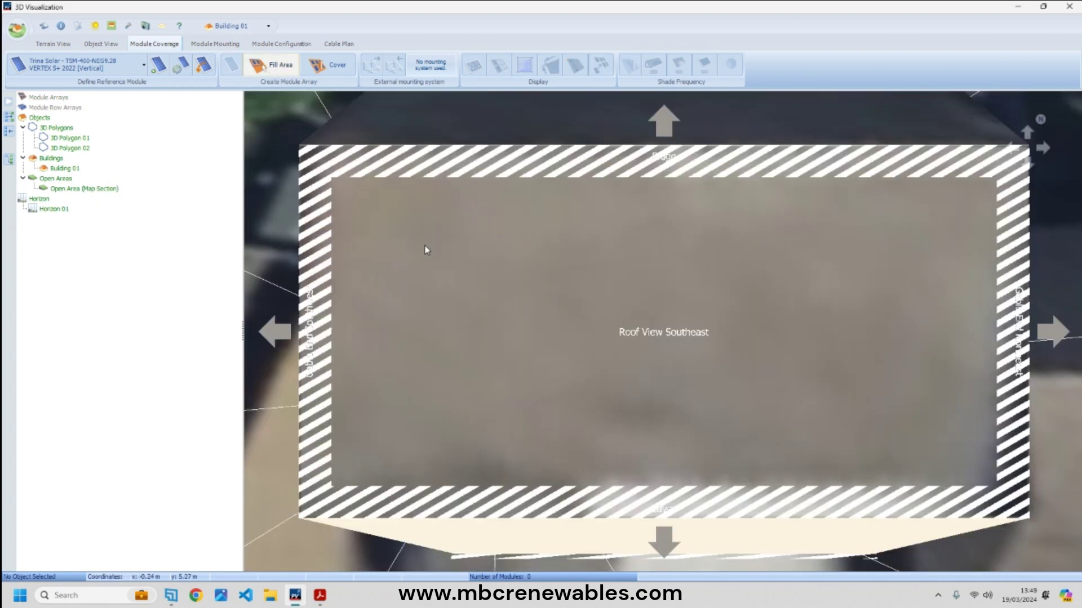
drag(350, 200, 994, 510)
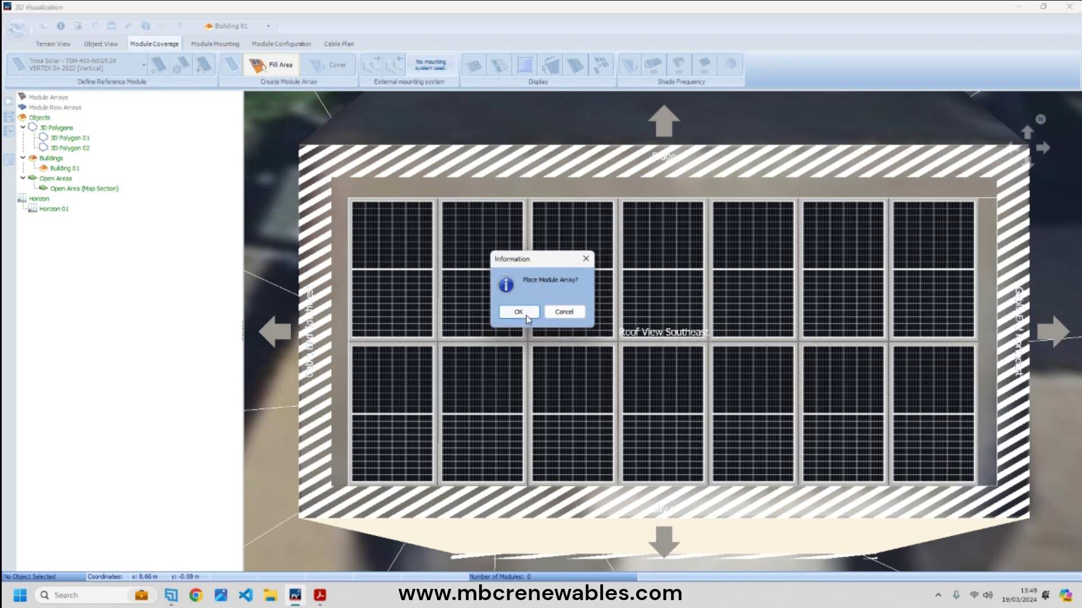
click(518, 312)
key(Delete)
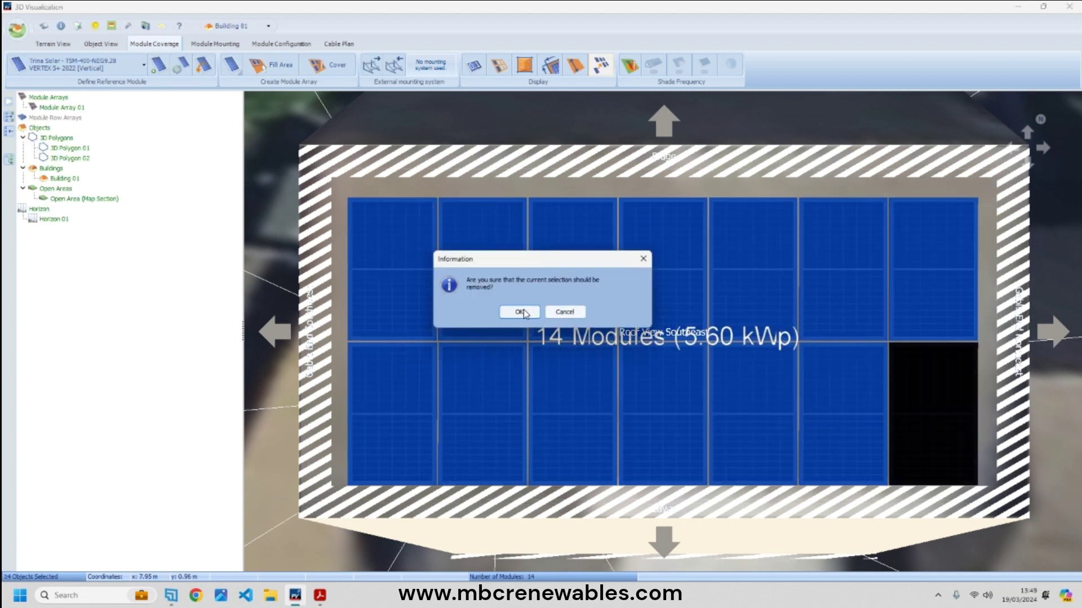
click(519, 312)
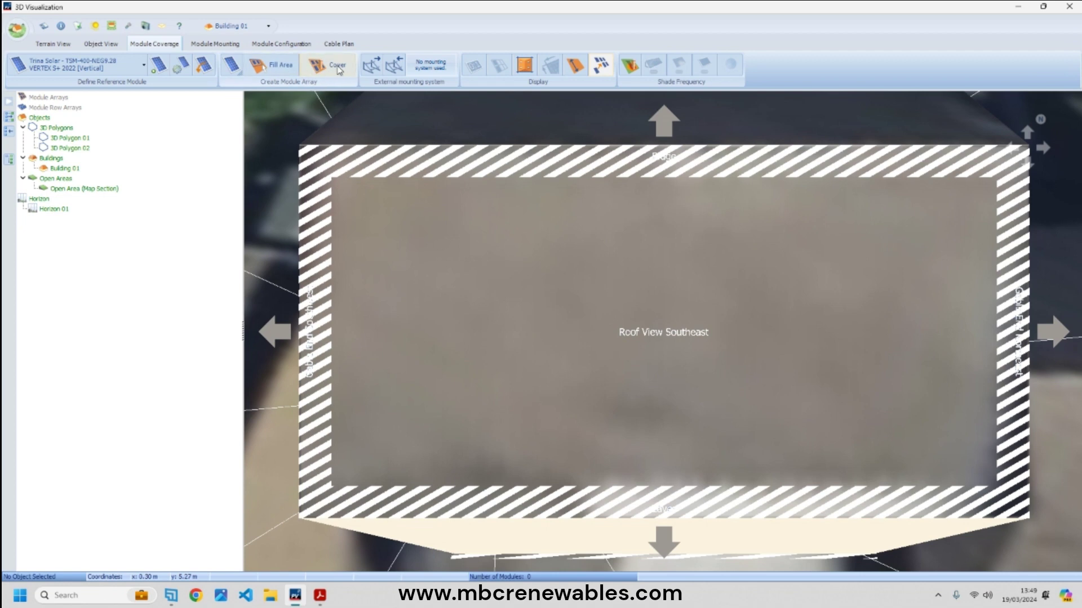
- Cover the roof with a two-row, 14-module array, nudge it into place, then select and delete it
click(338, 65)
click(494, 232)
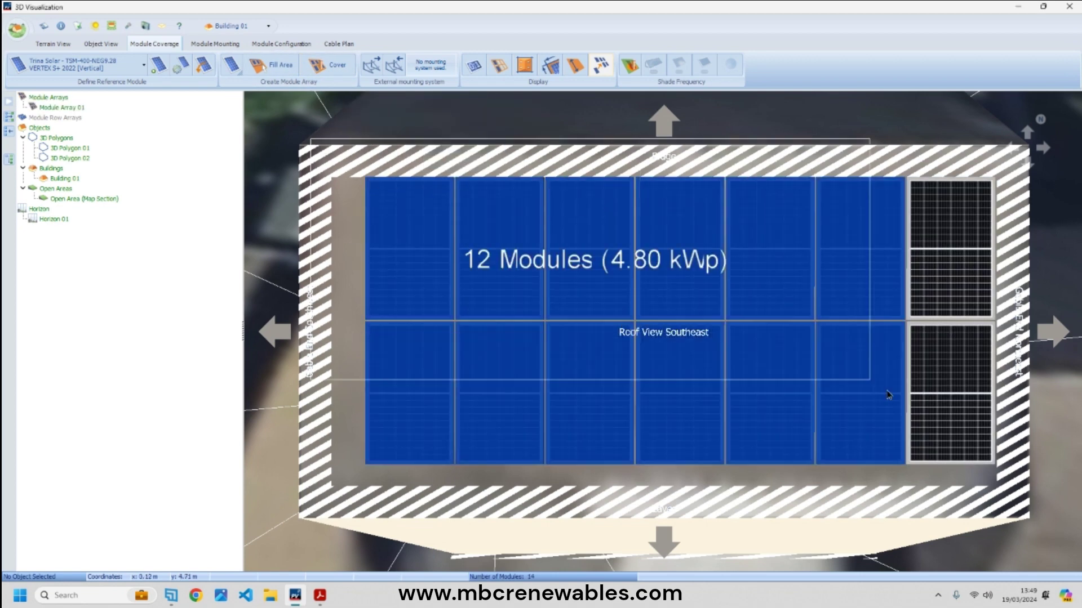
click(915, 499)
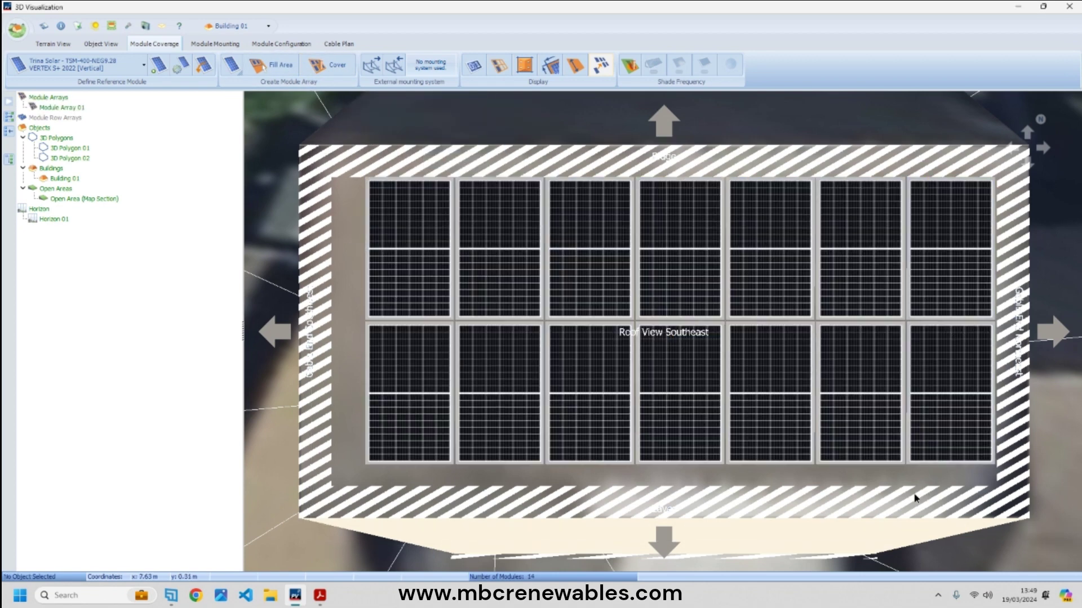
drag(388, 439, 349, 471)
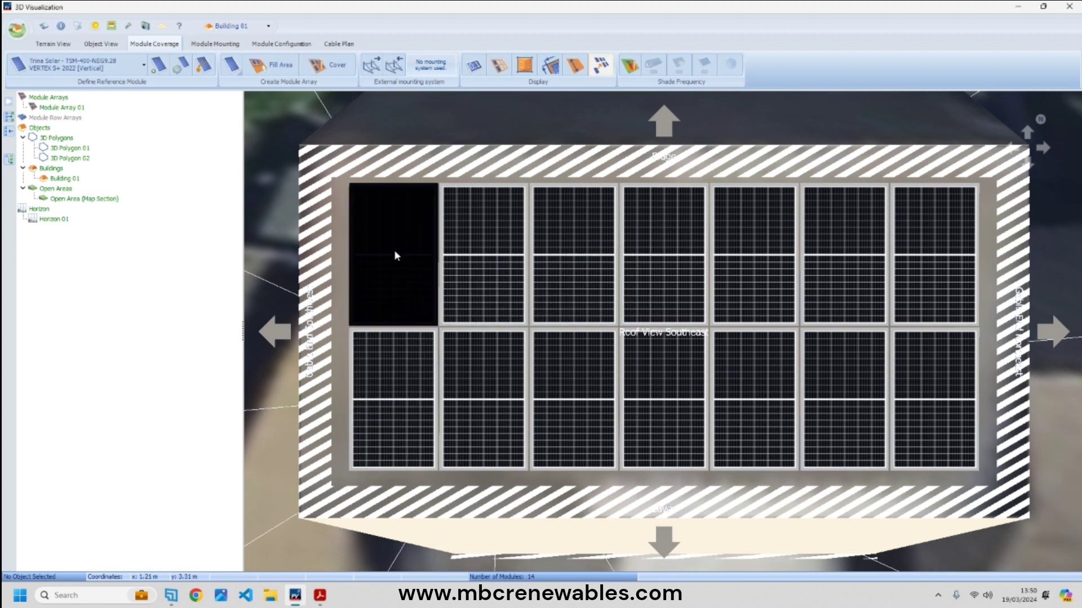
drag(334, 153, 992, 469)
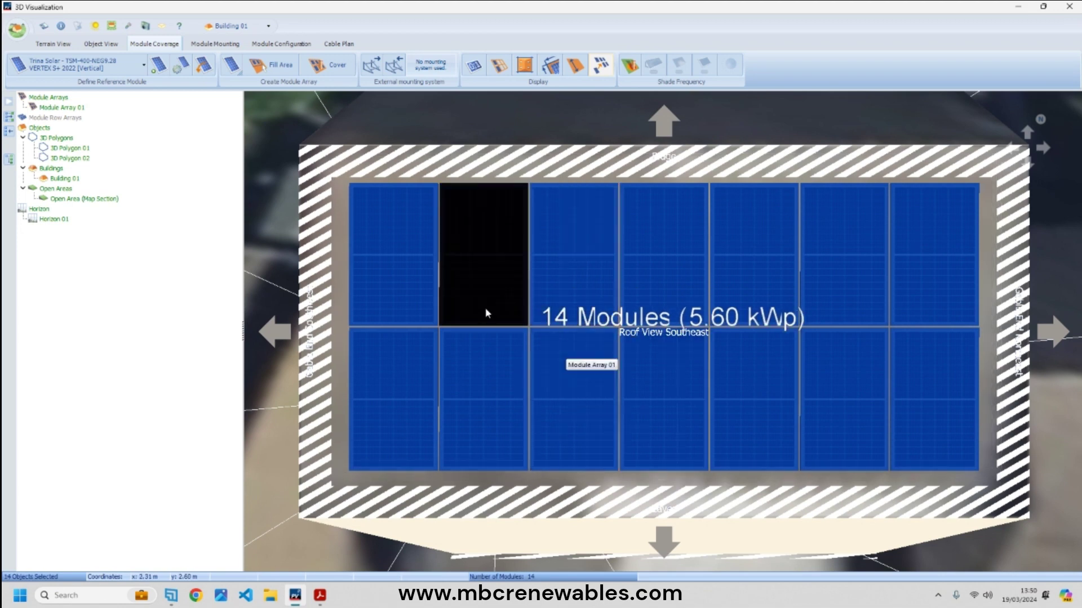
key(Delete)
- Delete the 14 modules and fill a 7 x 1 area on the southeast roof (2.80 kWp)
click(519, 312)
click(271, 65)
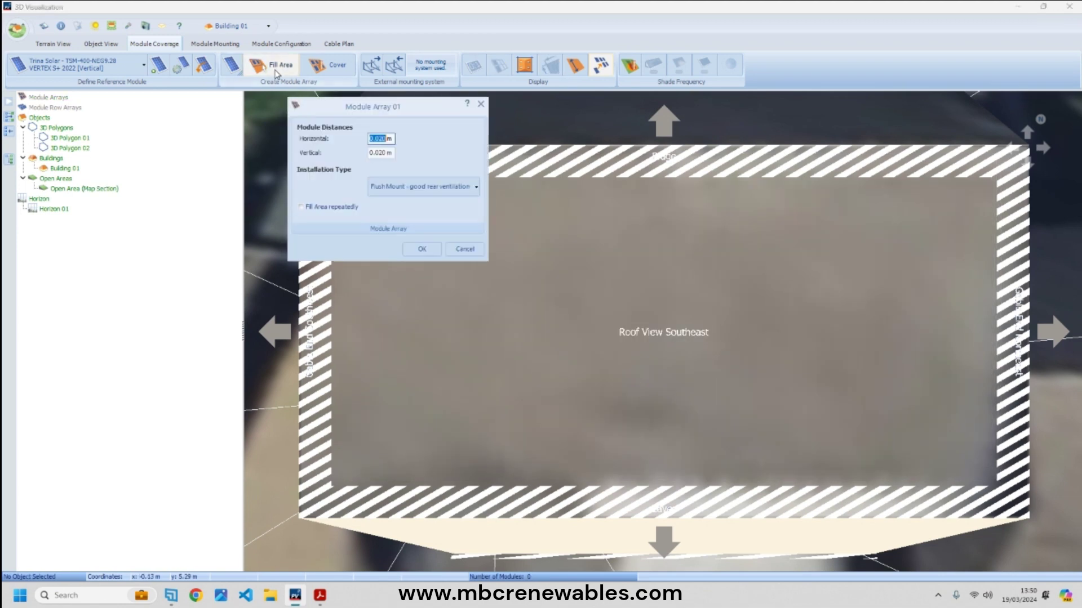
click(424, 250)
drag(610, 319, 997, 411)
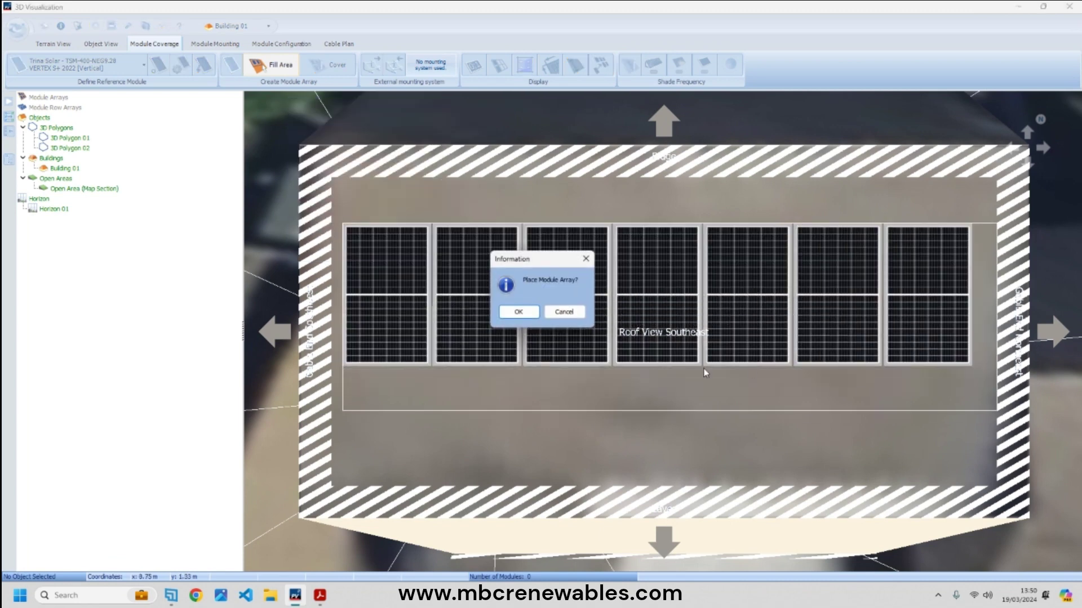
click(518, 312)
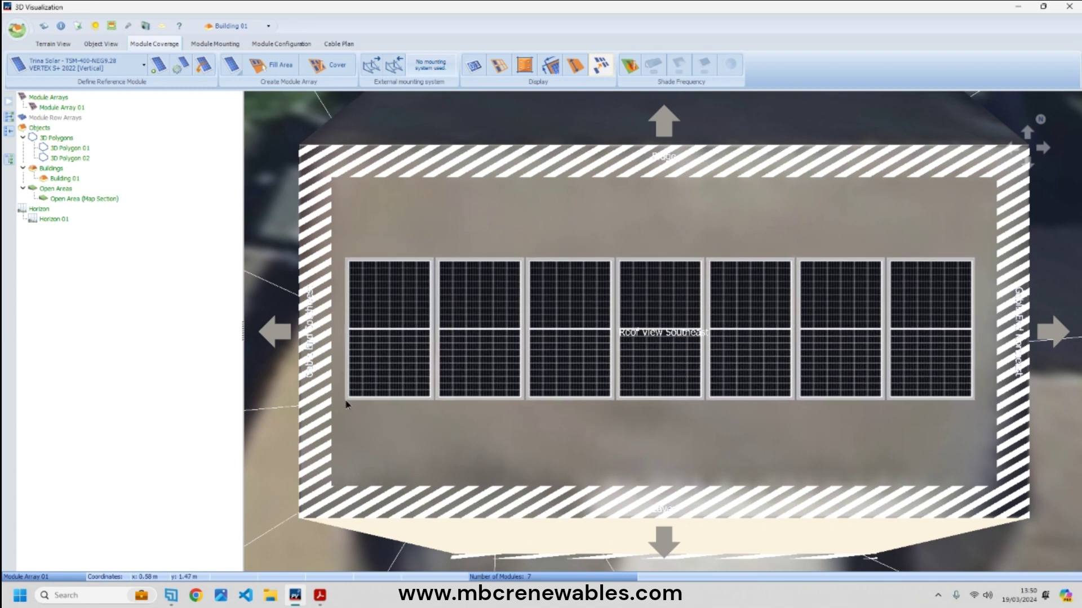
drag(344, 217, 983, 428)
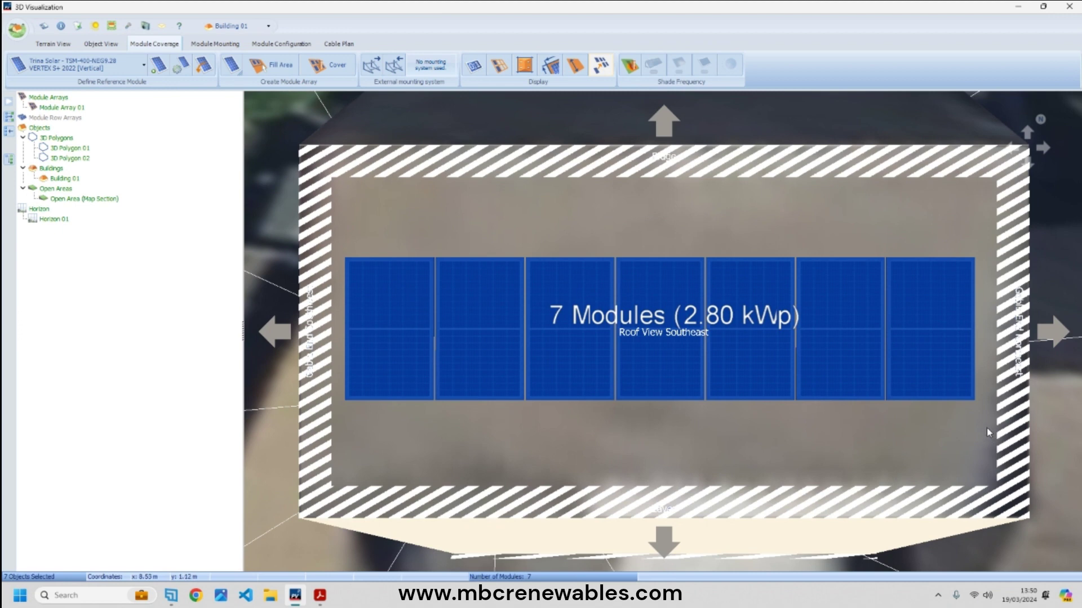
click(968, 439)
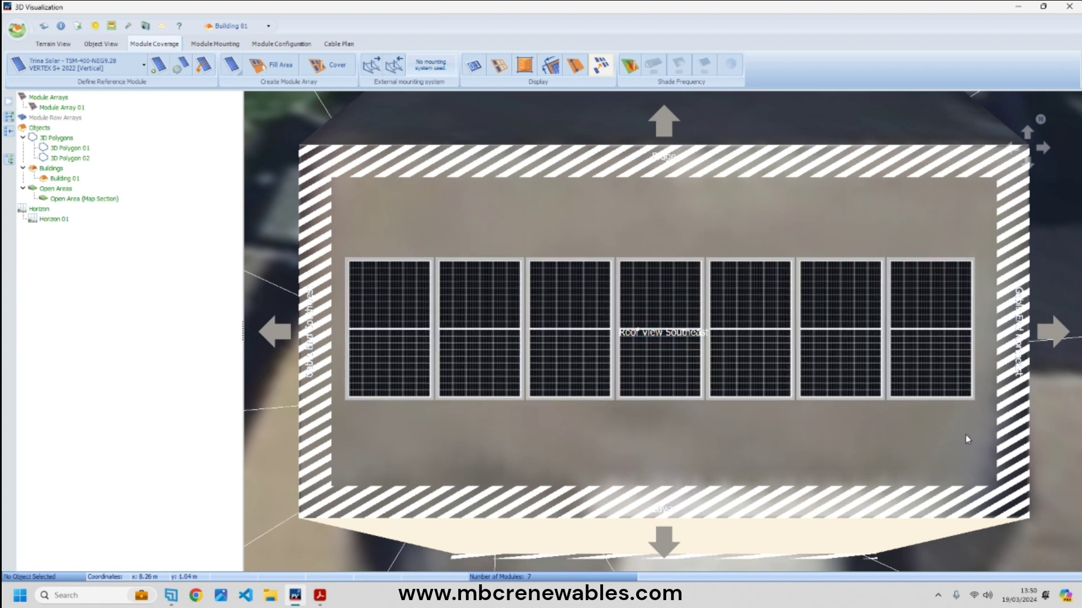
- On Module Configuration, select all seven southeast-roof modules and choose Configure
click(289, 45)
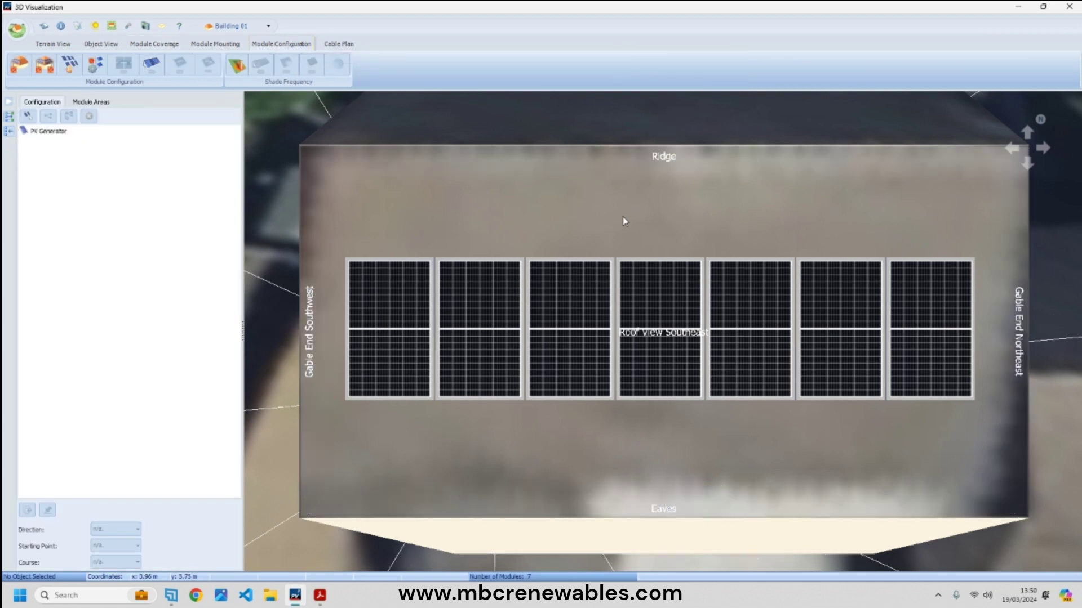
click(42, 68)
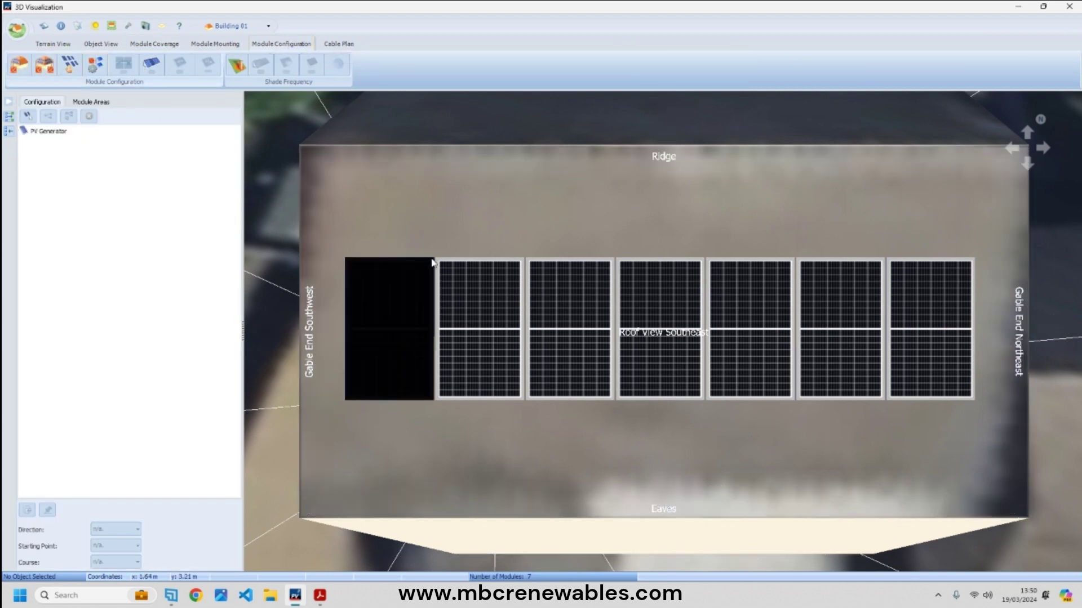
drag(332, 199, 1036, 459)
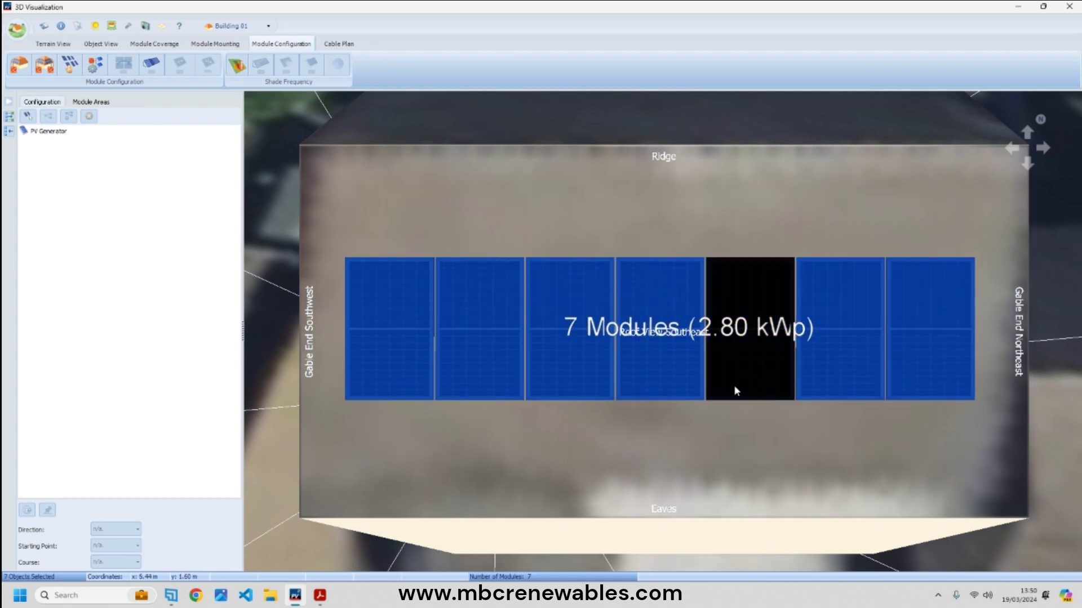
right_click(658, 332)
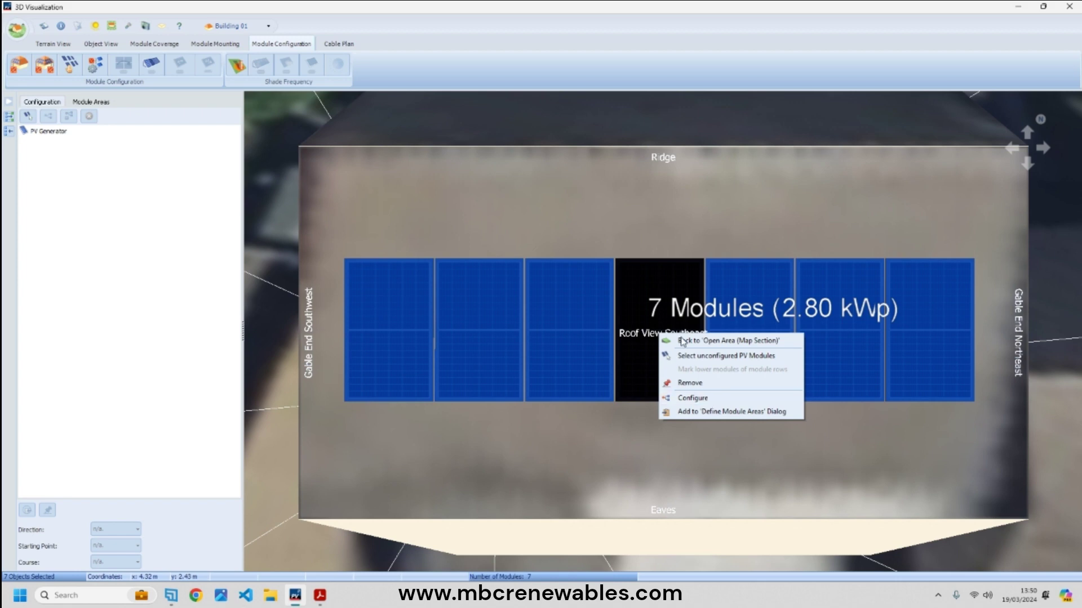
click(693, 398)
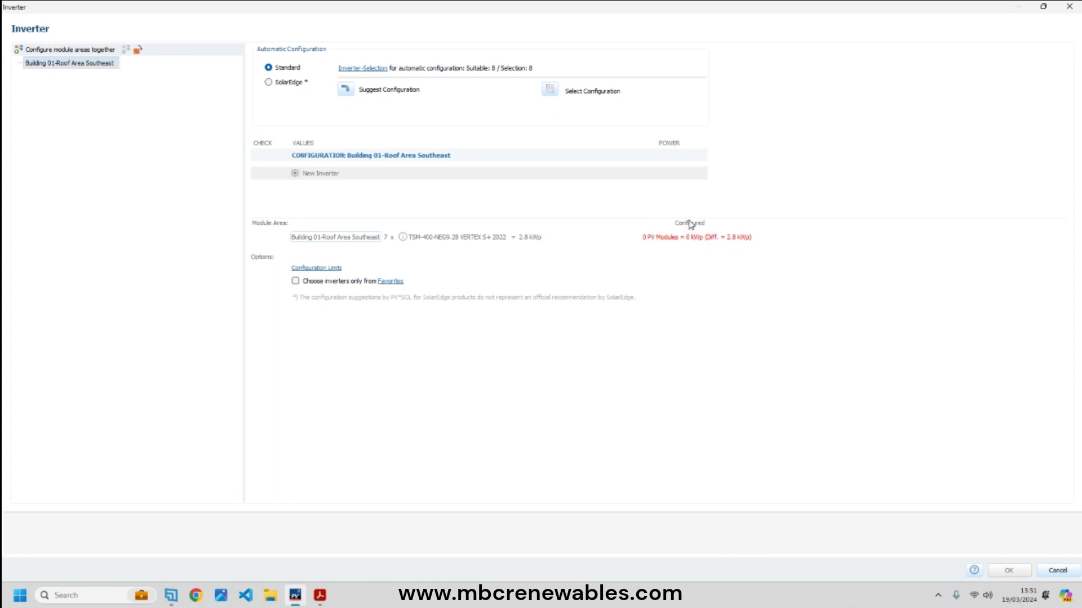
- Open the inverter database, untick all current inverters and search 'ginl' for Ginlong (Solis) models
click(555, 97)
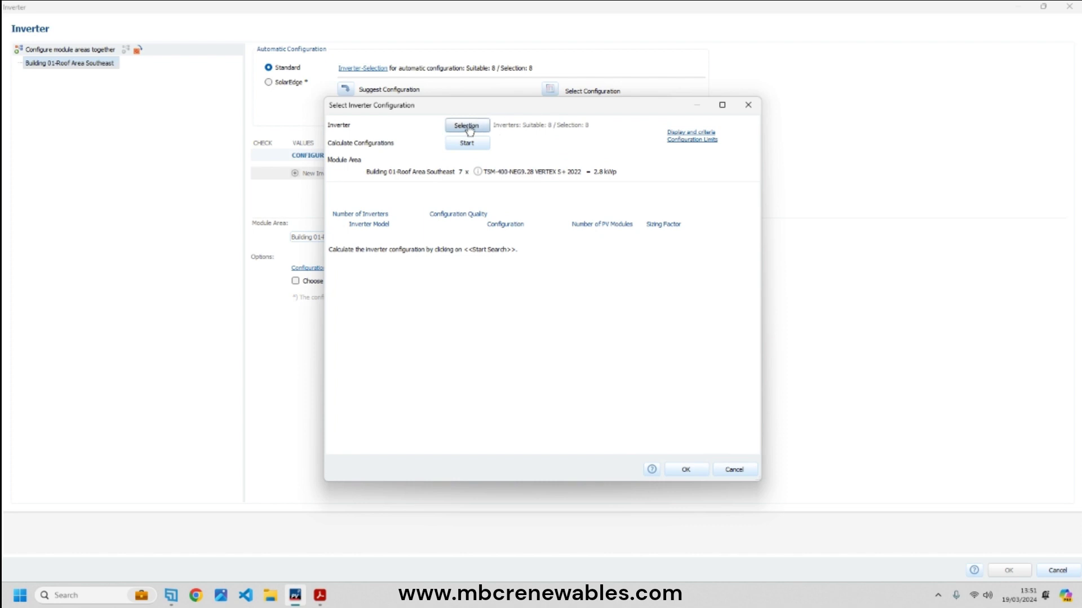
click(733, 104)
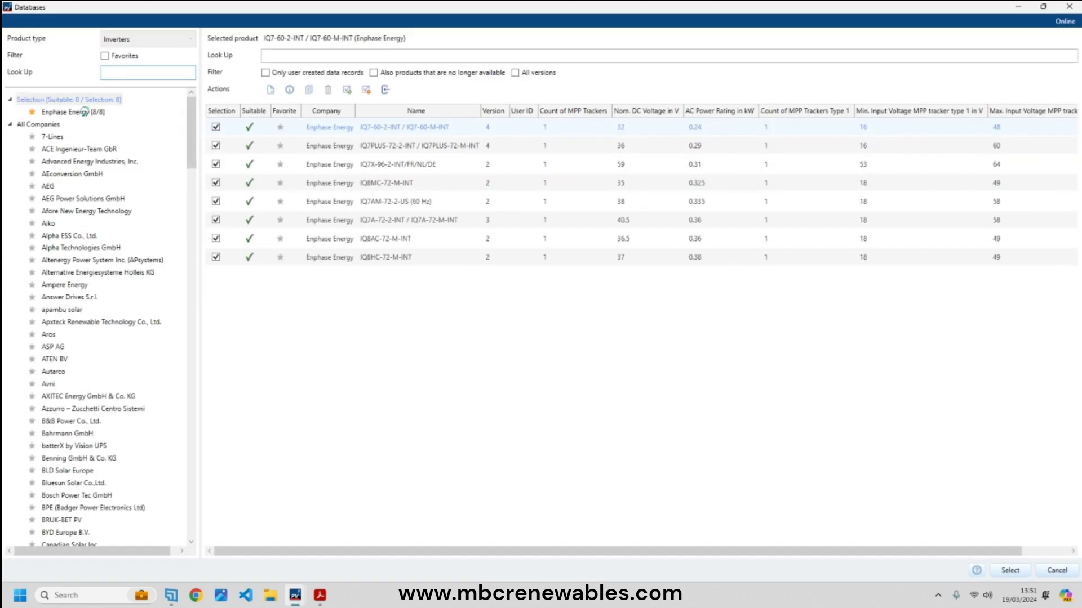
click(84, 111)
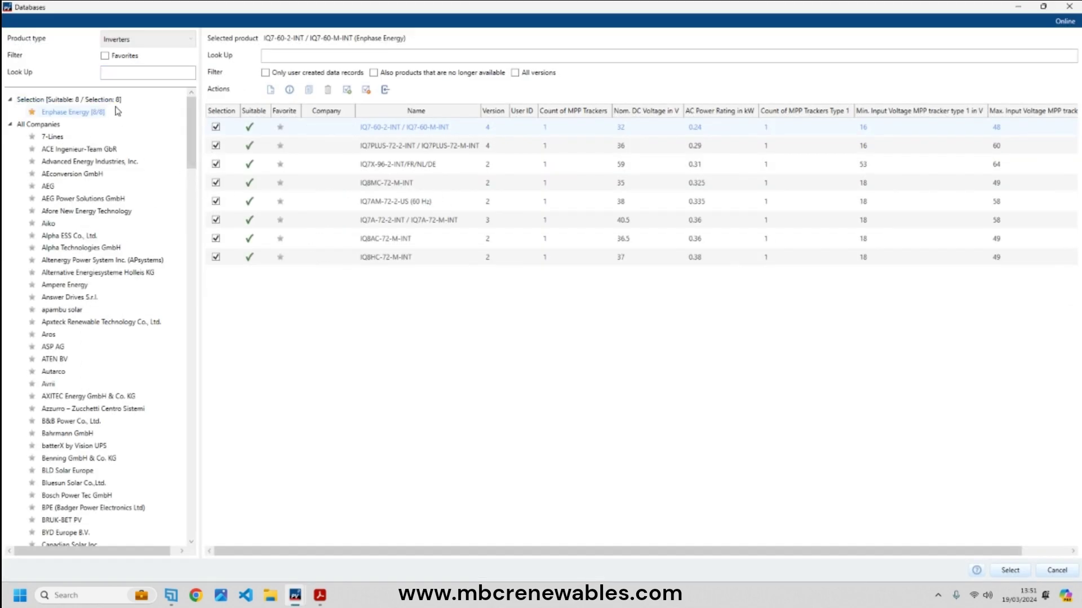
click(365, 90)
click(157, 74)
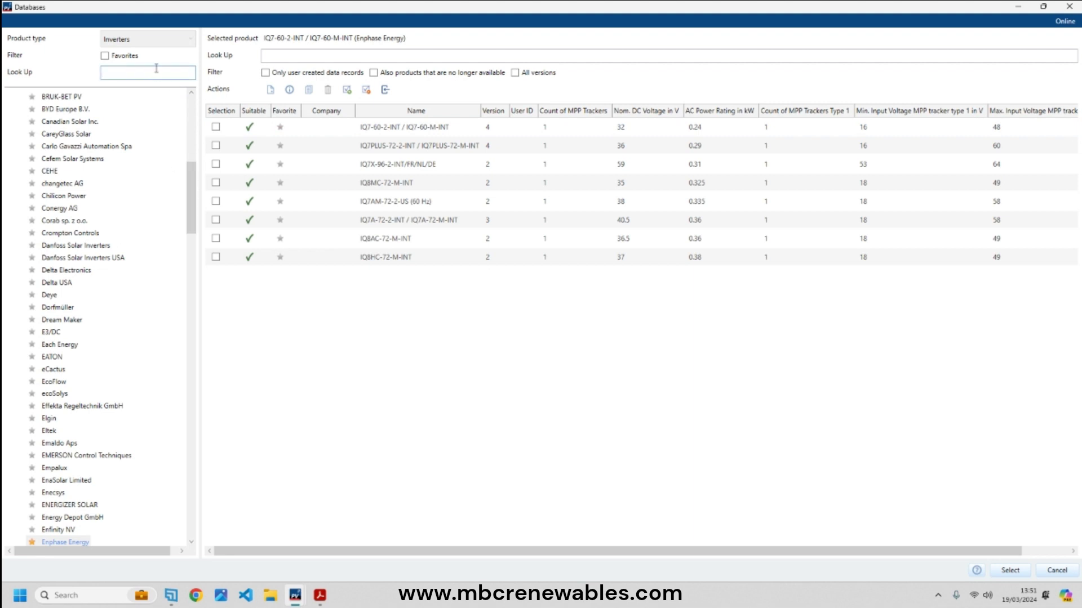
text(gin)
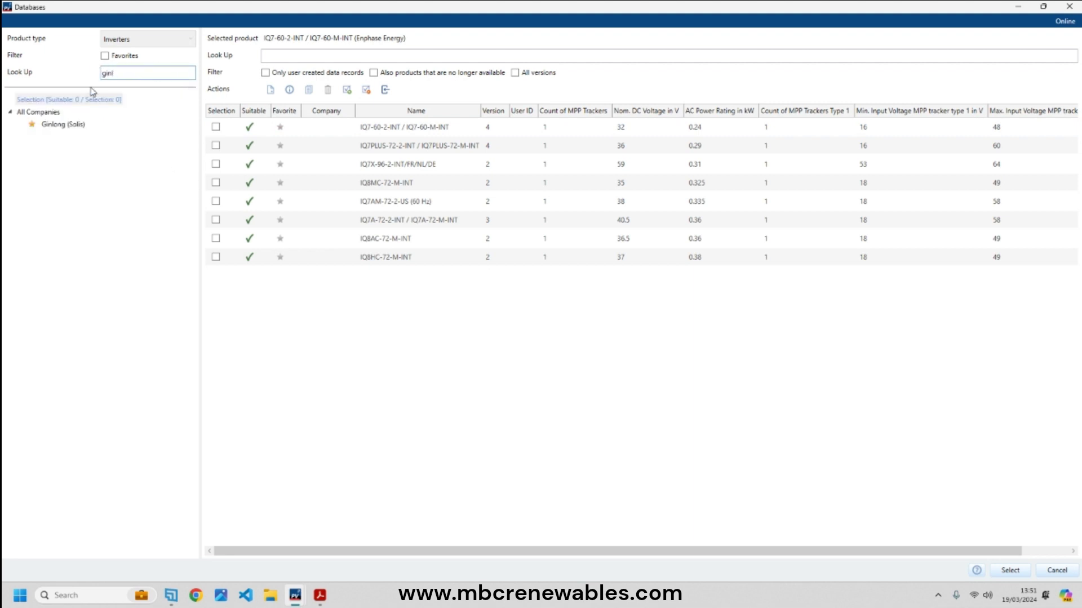
text(l)
click(55, 124)
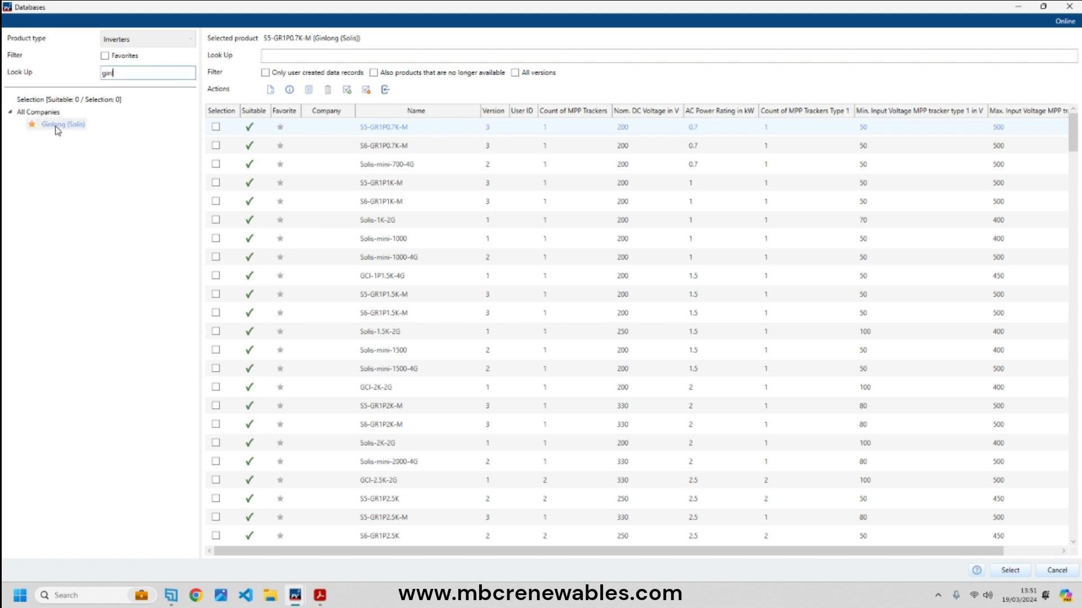
- Sort the Ginlong inverters by AC power rating, largest first
click(722, 111)
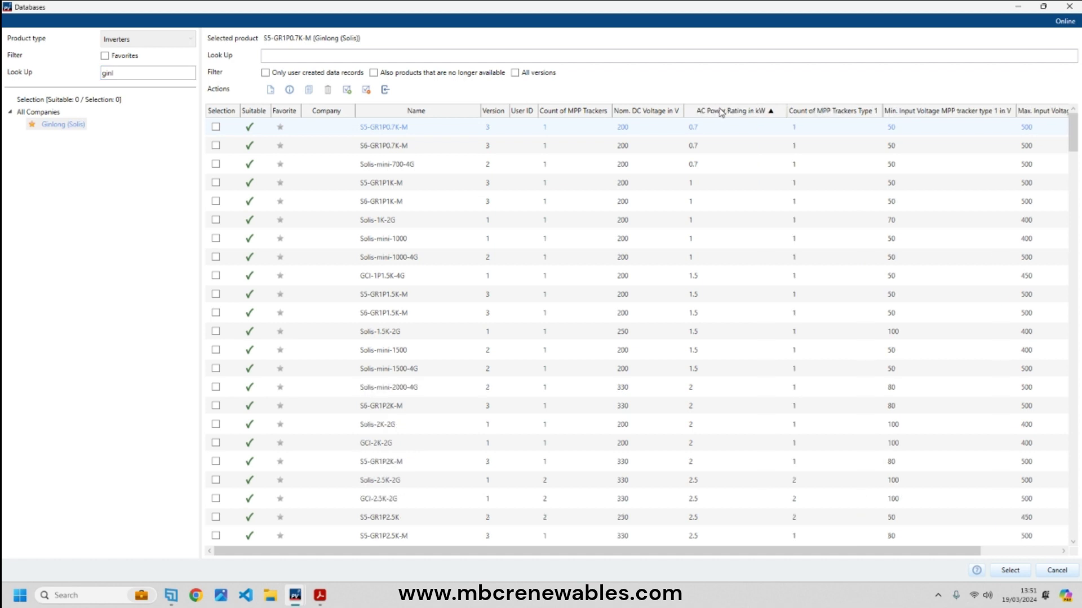
click(722, 112)
click(721, 112)
click(722, 112)
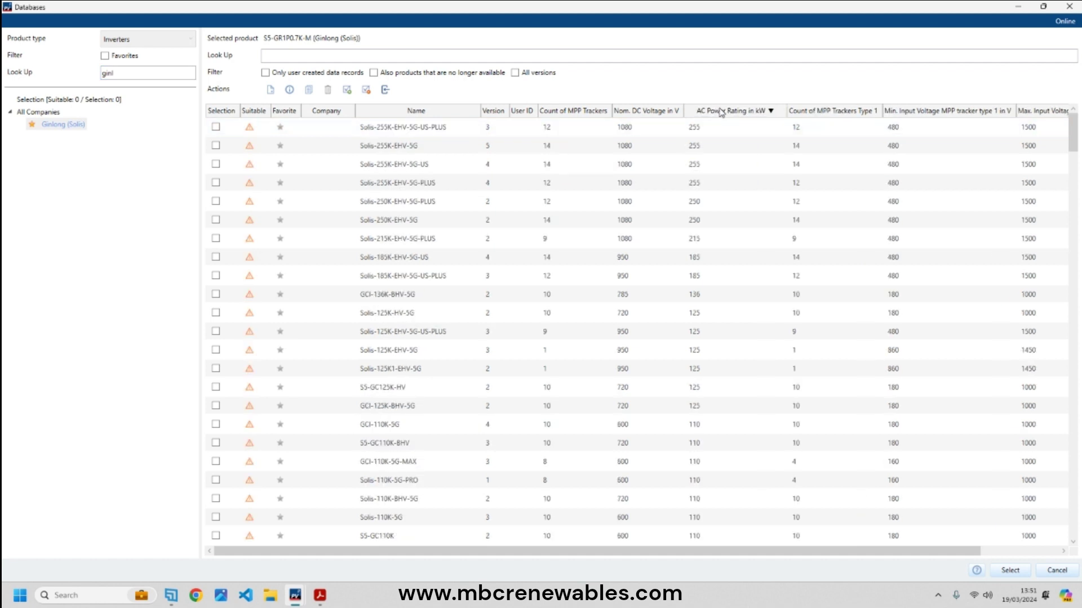
click(724, 113)
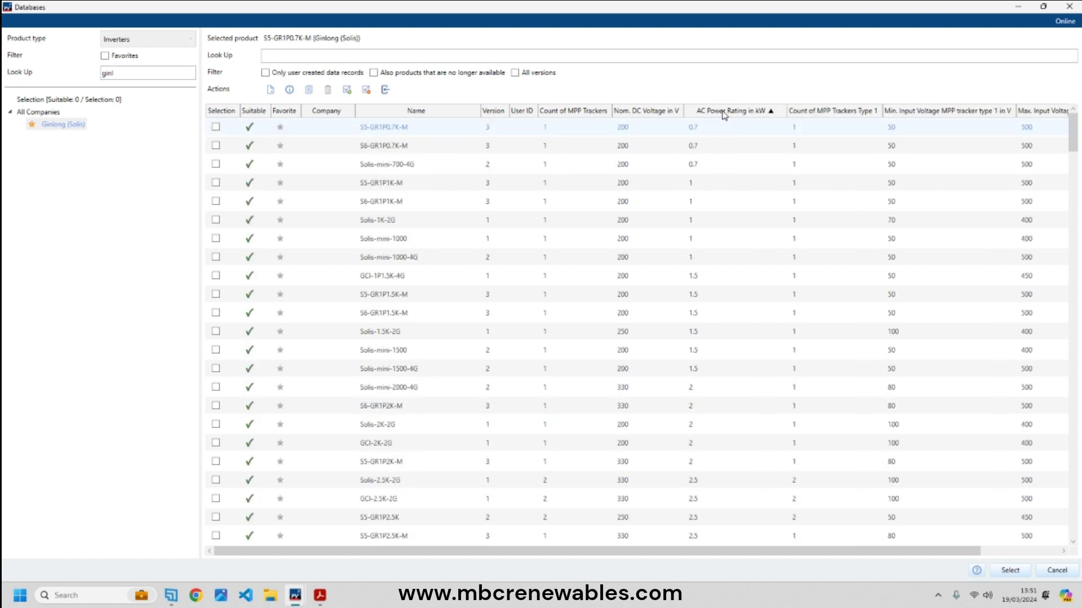
click(724, 113)
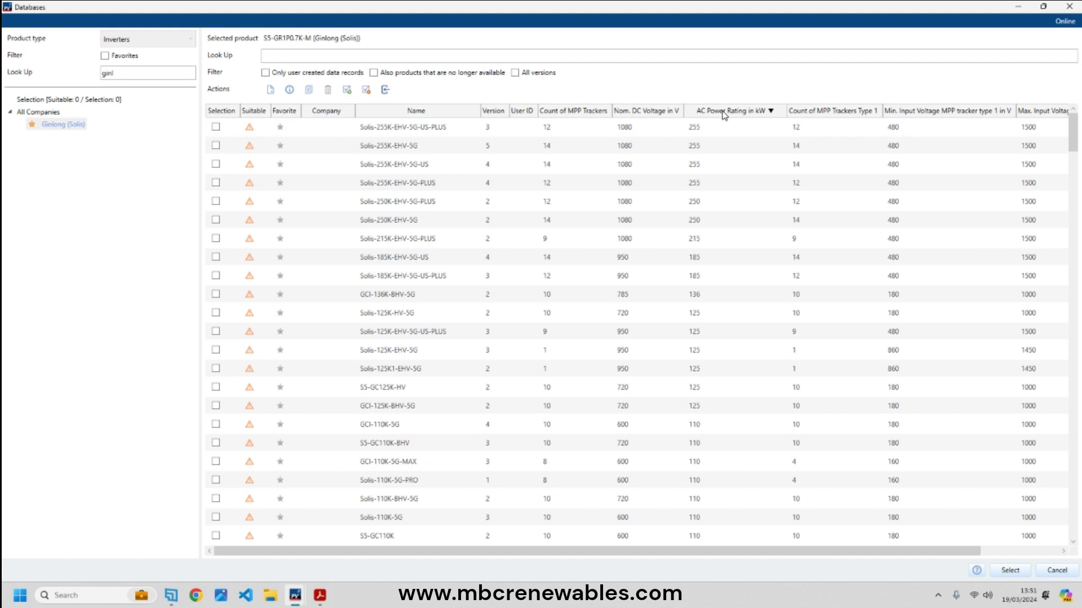
click(724, 112)
click(724, 112)
- In the 2.5–3 kW rows, tick Solis-2.5K-2G and confirm the two-inverter shortlist
scroll(565, 503, down, 20)
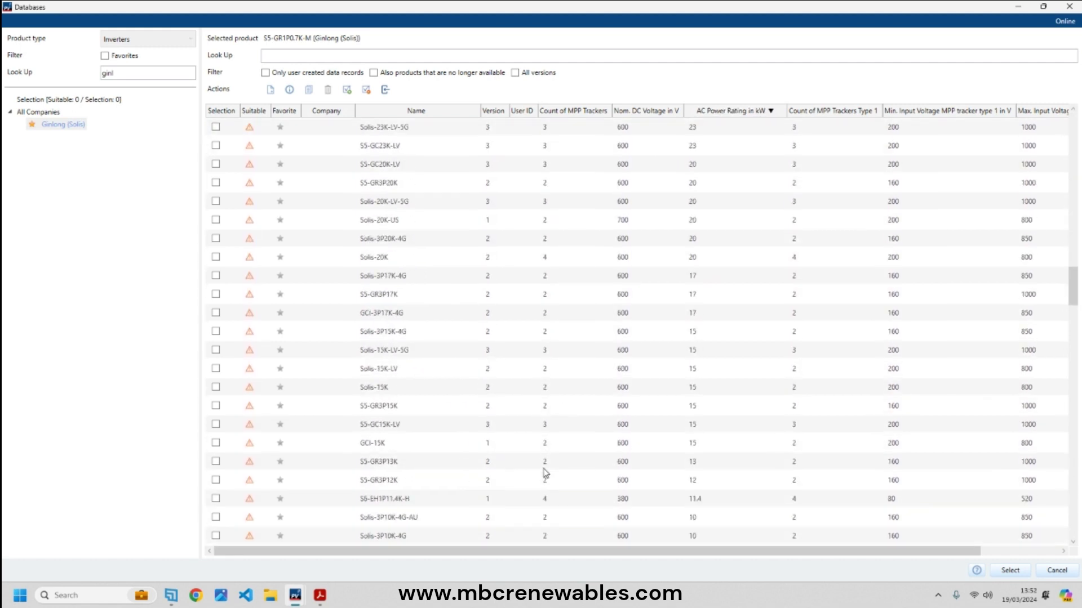
scroll(546, 473, down, 20)
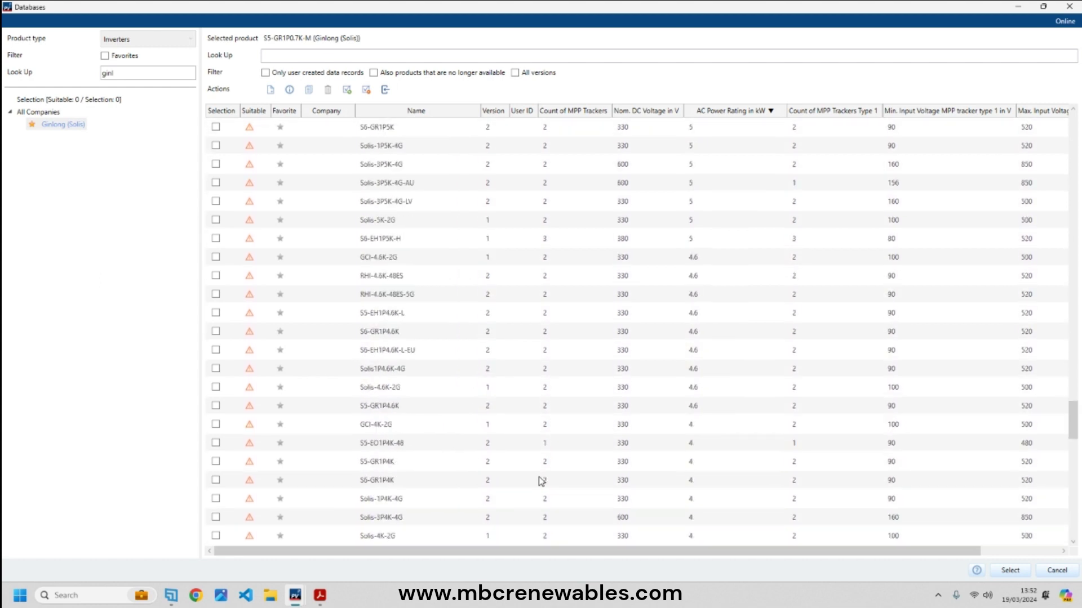
scroll(541, 480, down, 15)
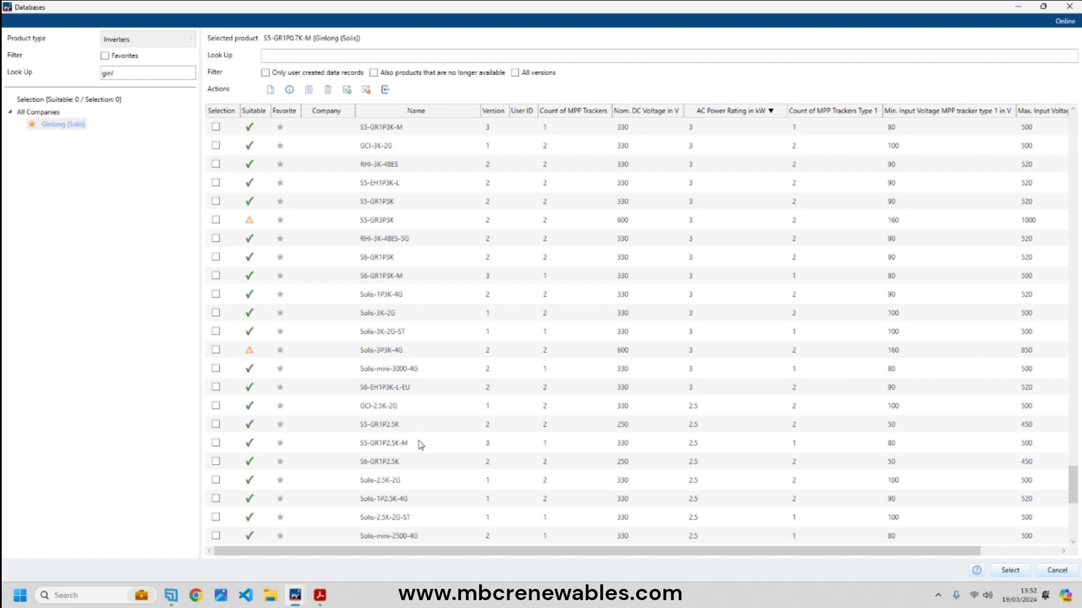
scroll(397, 458, down, 1)
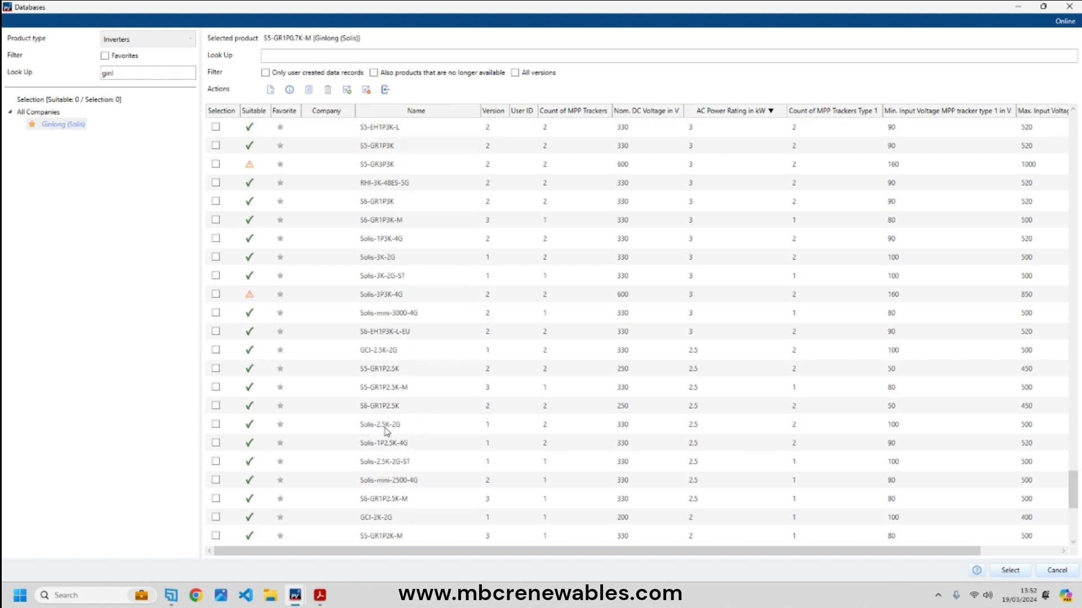
click(215, 426)
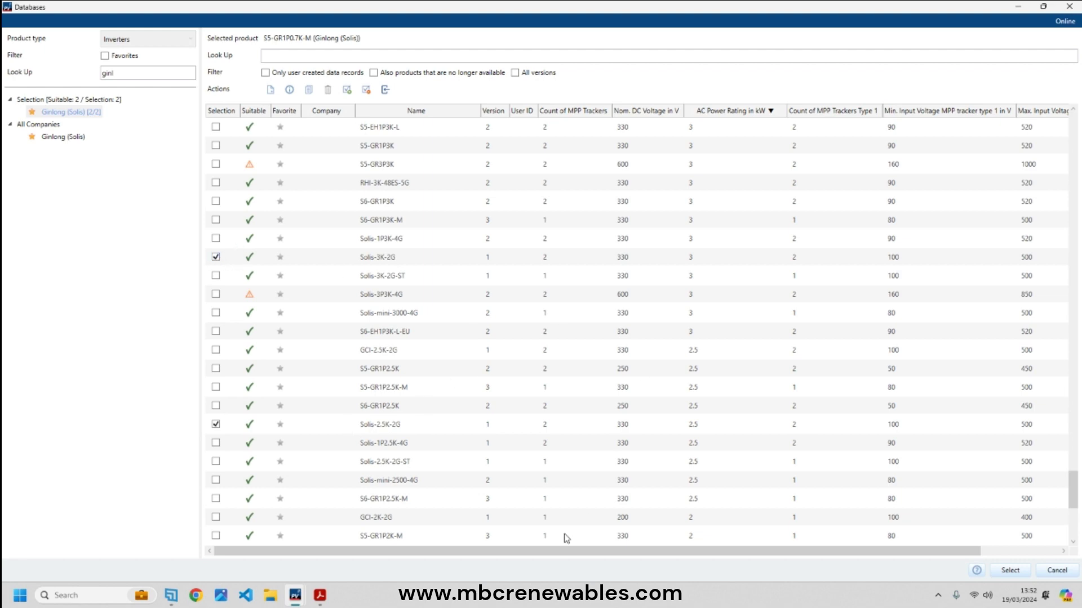
click(1010, 570)
- Calculate configurations for the two shortlisted inverters, close when none fit, and reopen Inverter-Selection
key(alt+Tab)
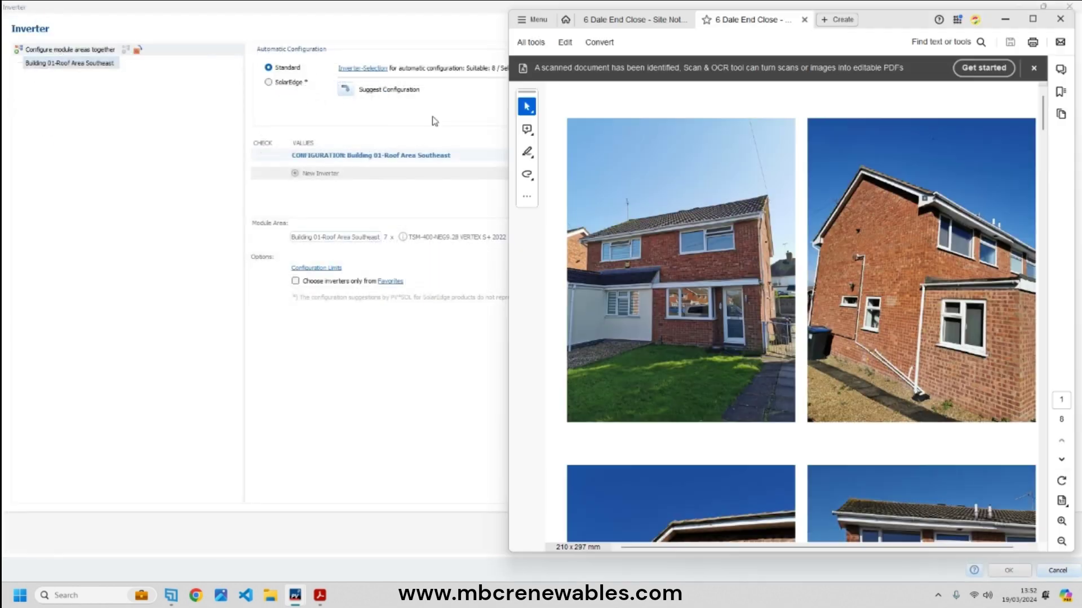
click(434, 121)
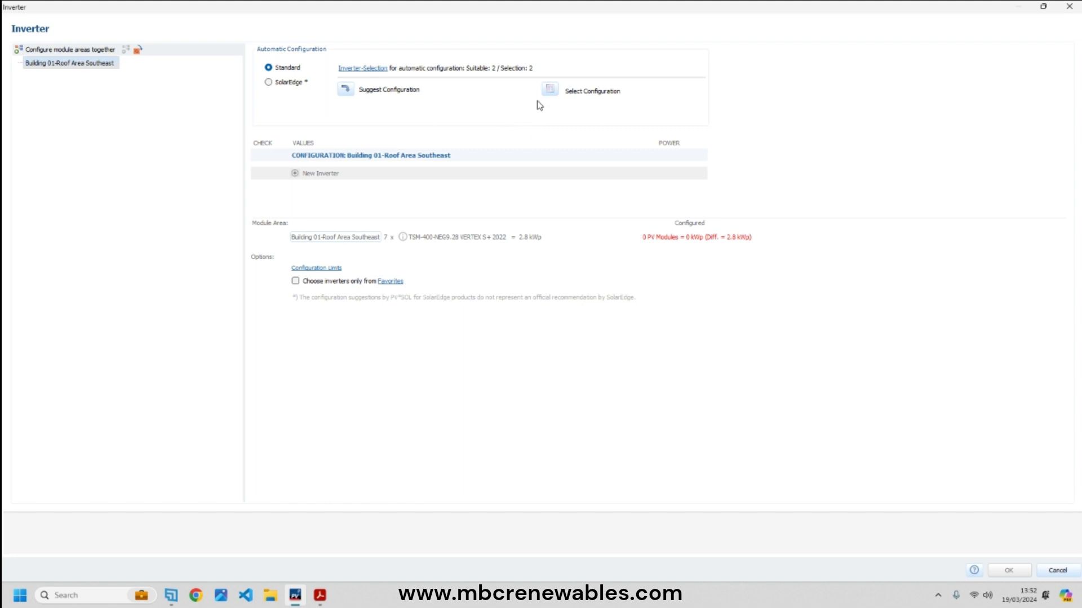
click(550, 89)
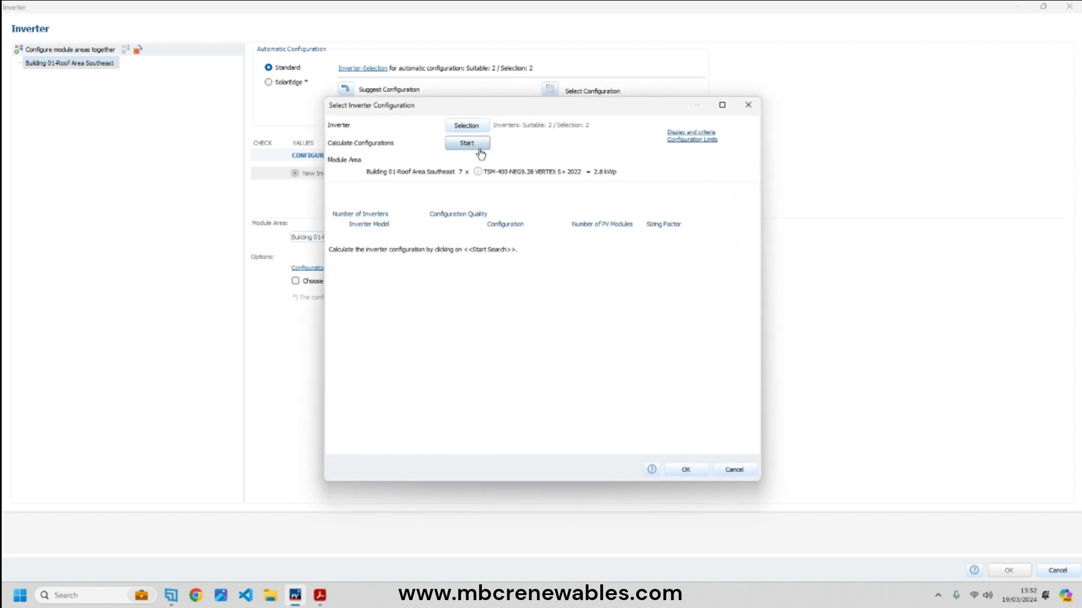
click(480, 149)
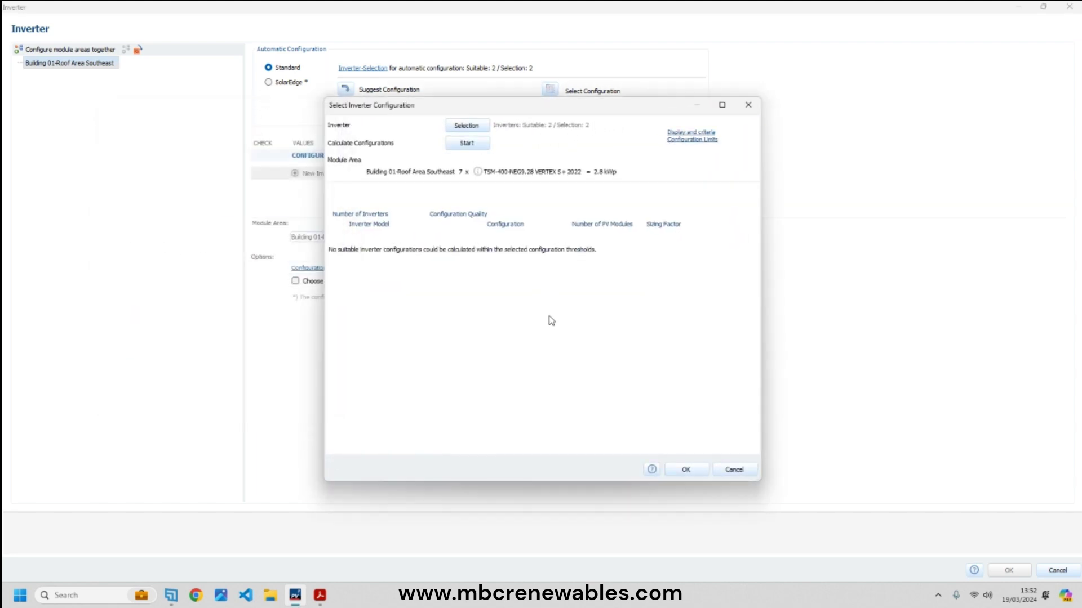
click(479, 148)
click(699, 472)
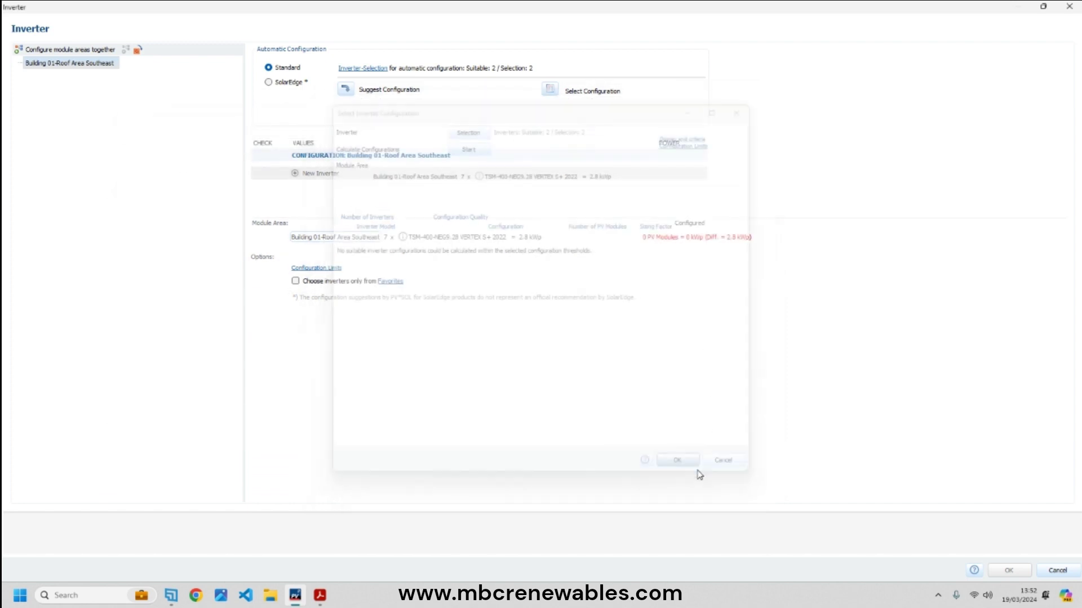
click(367, 68)
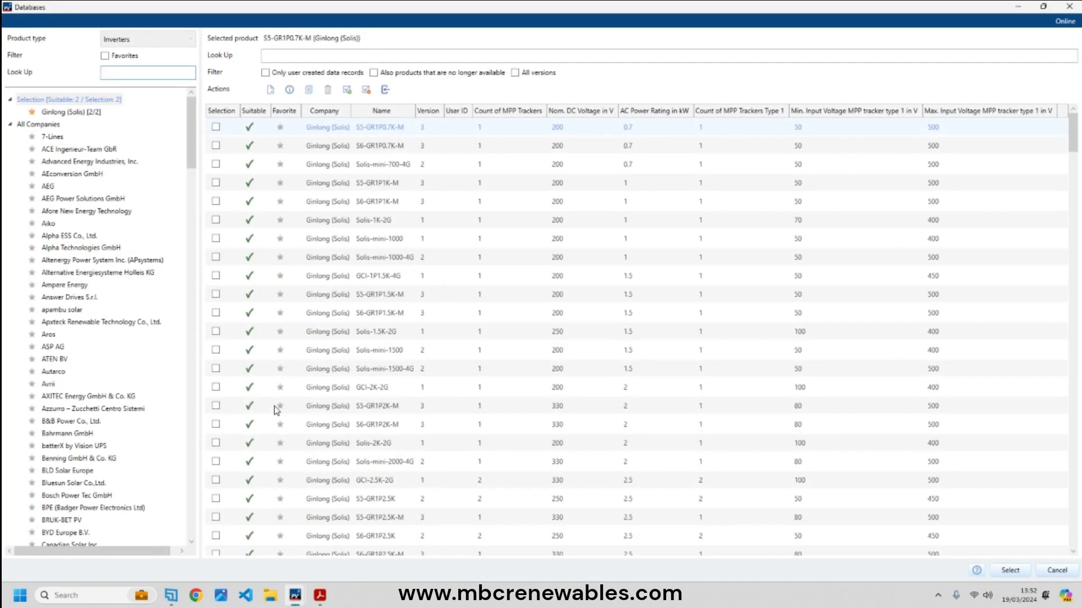
- Sort Ginlong inverters by ascending AC power, untick RHI-3K-48ES-5G and confirm five selected inverters
click(96, 113)
click(670, 113)
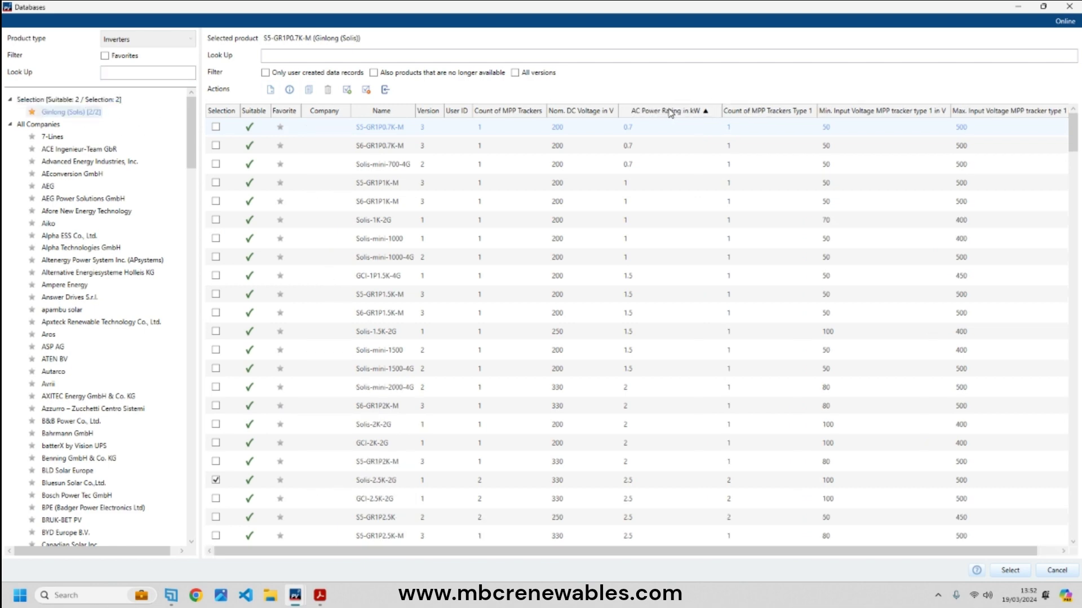
scroll(397, 406, down, 2)
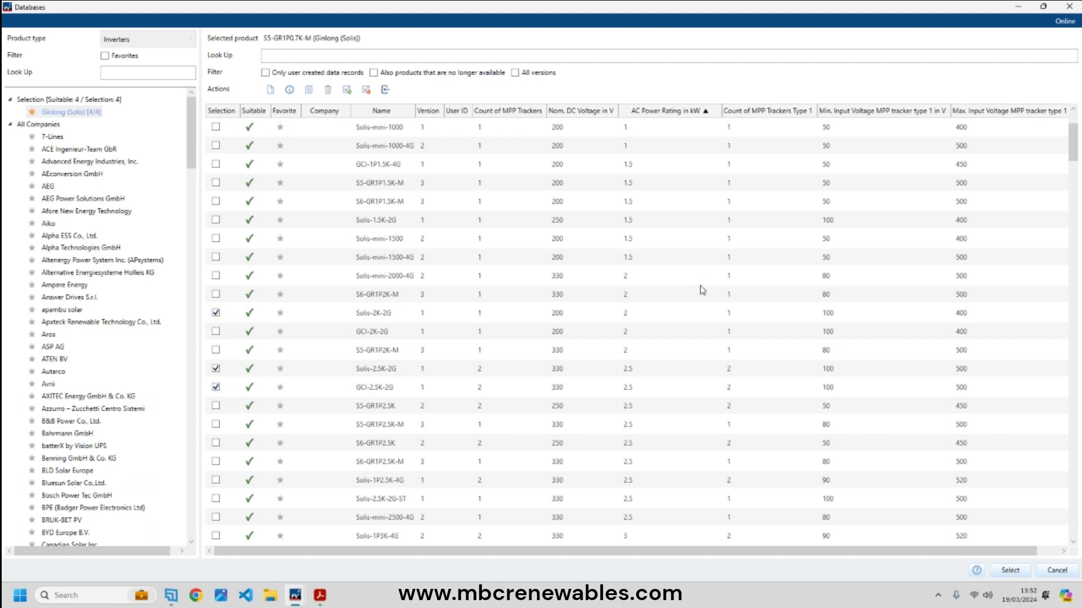
scroll(609, 338, down, 5)
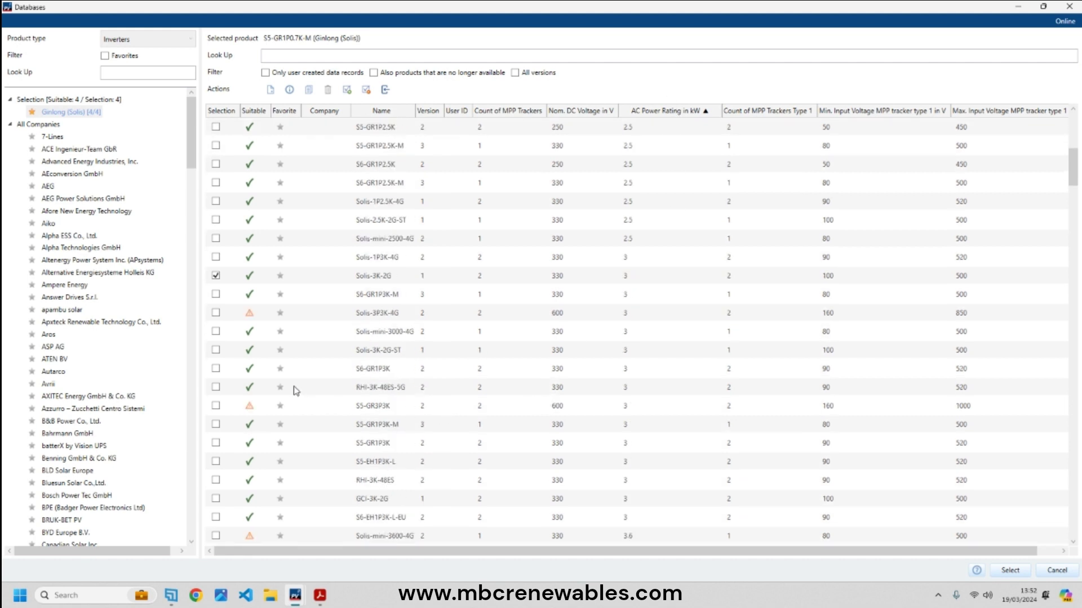
click(216, 388)
click(1010, 571)
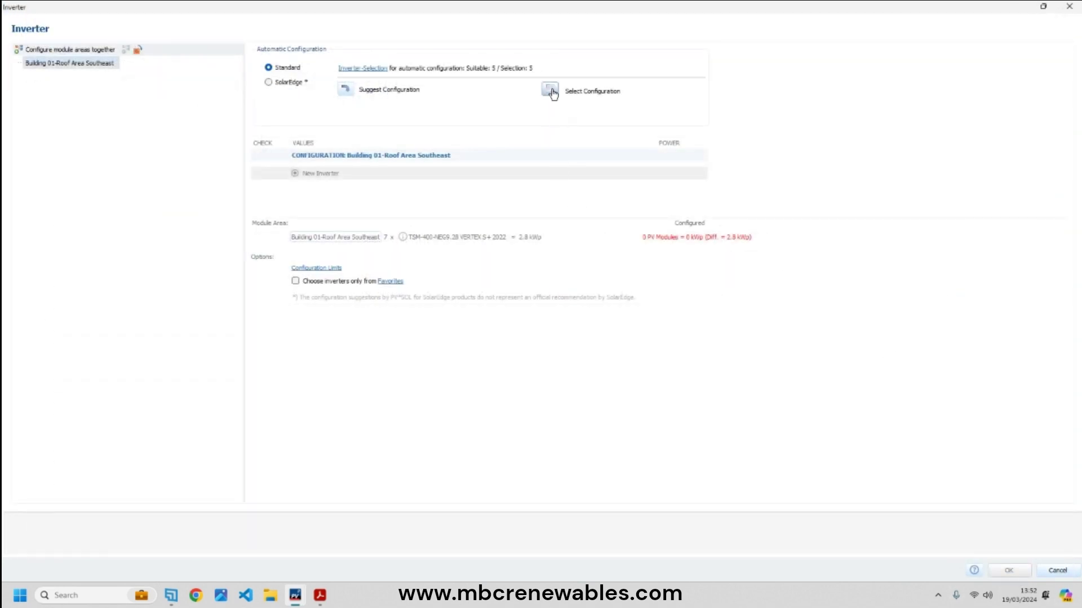
- Calculate configurations and apply the single-string GCI-2.5K-2G result to all seven modules
click(549, 92)
click(478, 145)
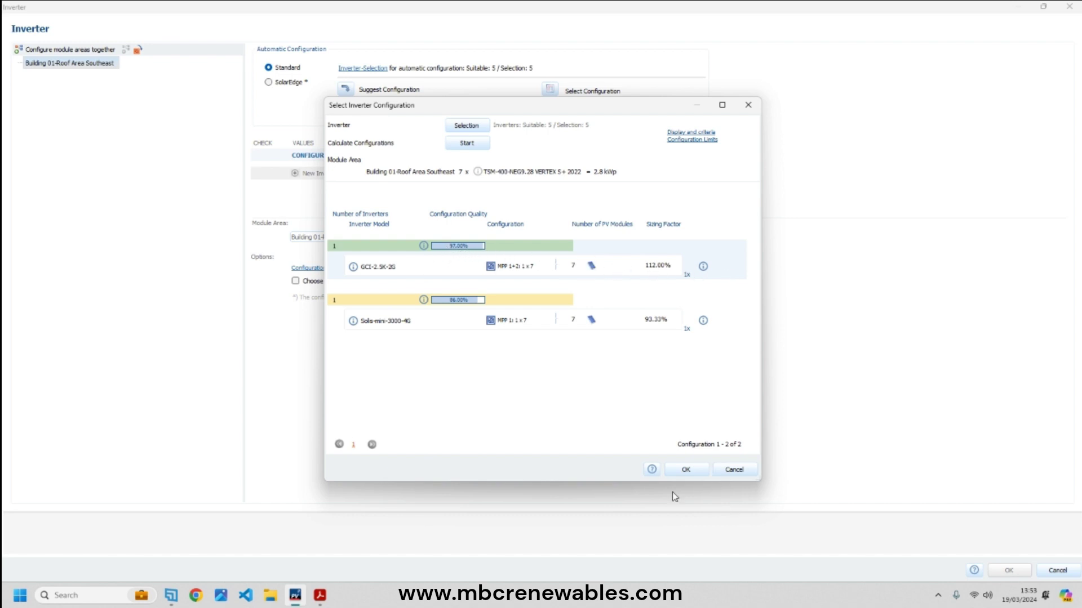
click(690, 468)
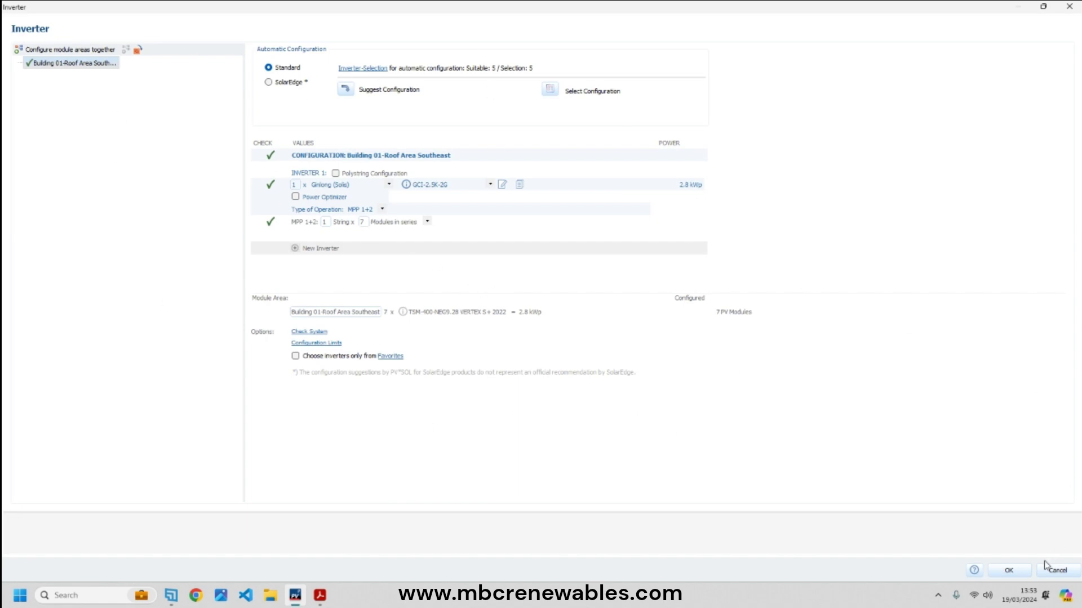
click(1005, 572)
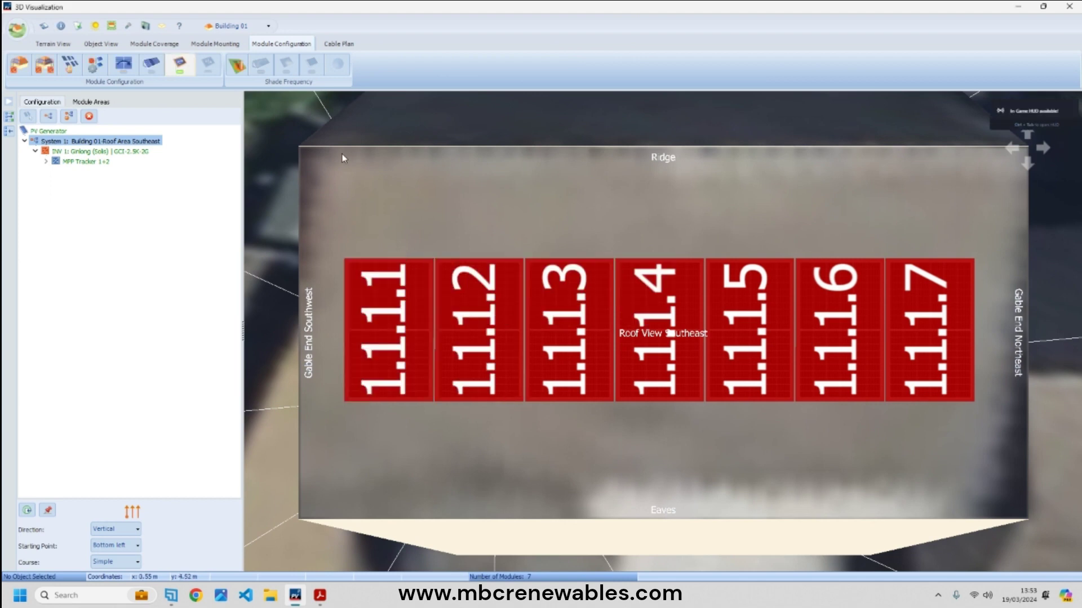
- For System 1, keep the vertical string direction, set course to Meander and accept cable deletion
click(329, 45)
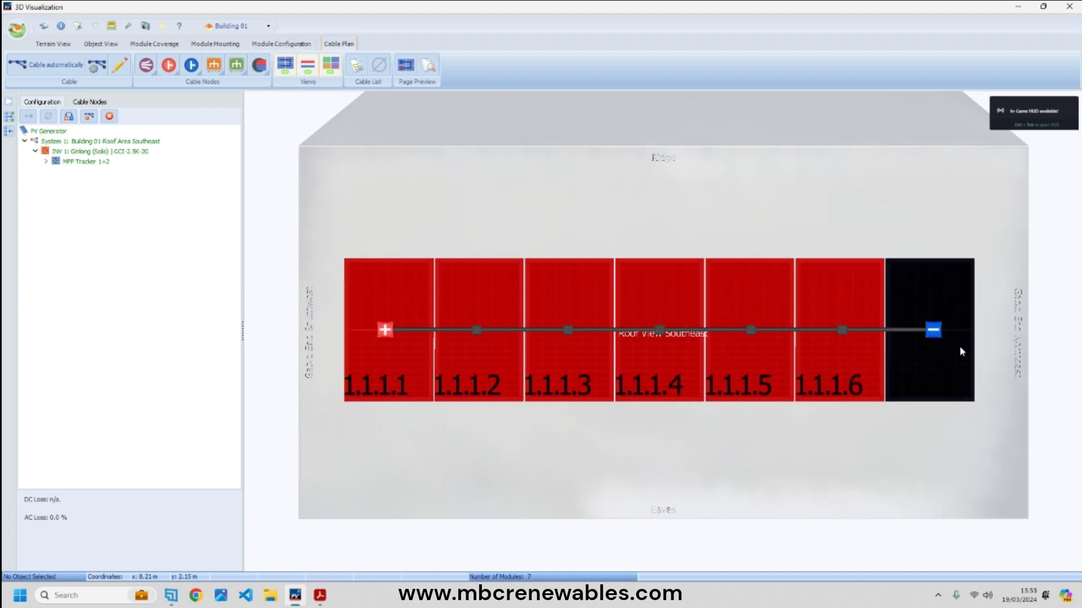
click(282, 43)
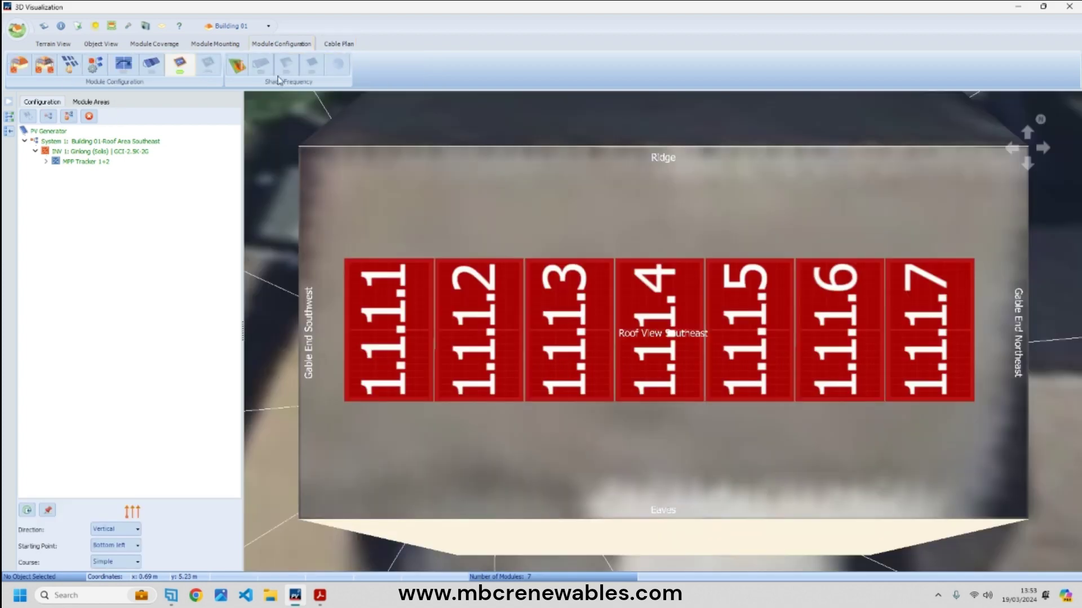
click(133, 142)
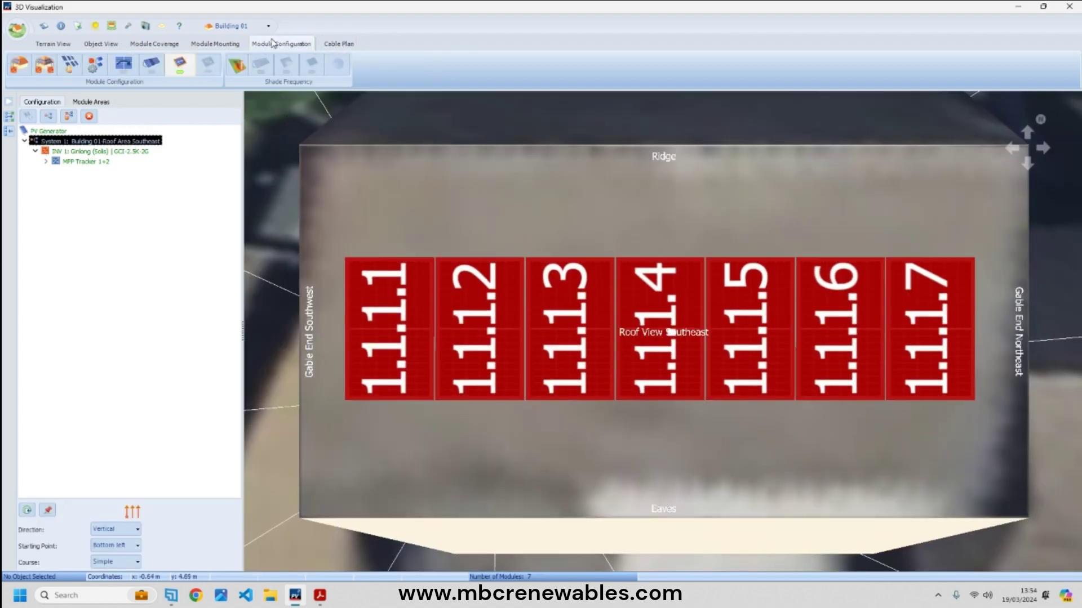
click(125, 533)
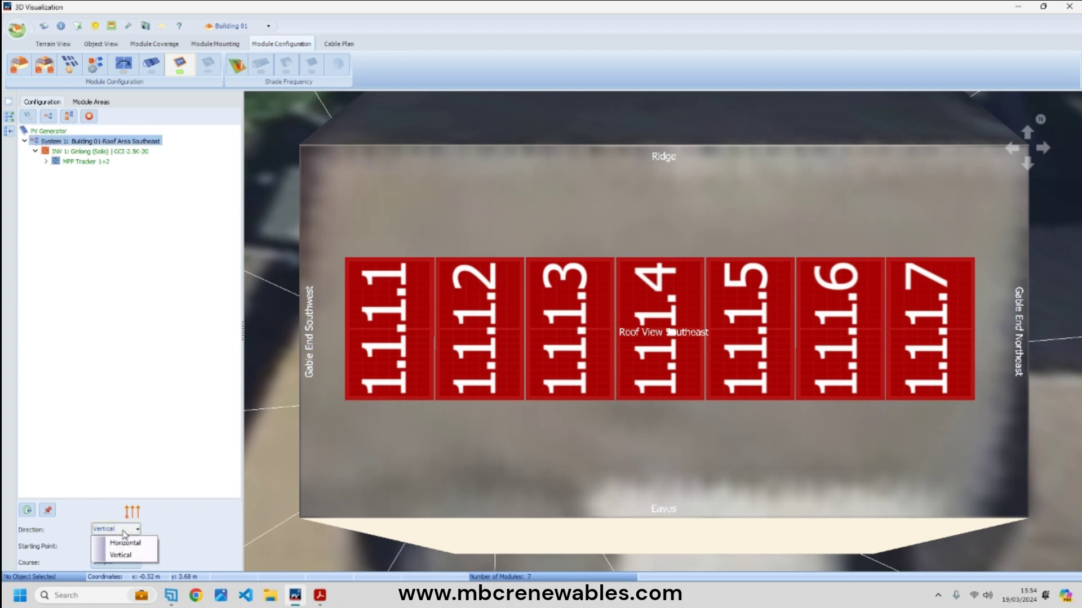
click(171, 523)
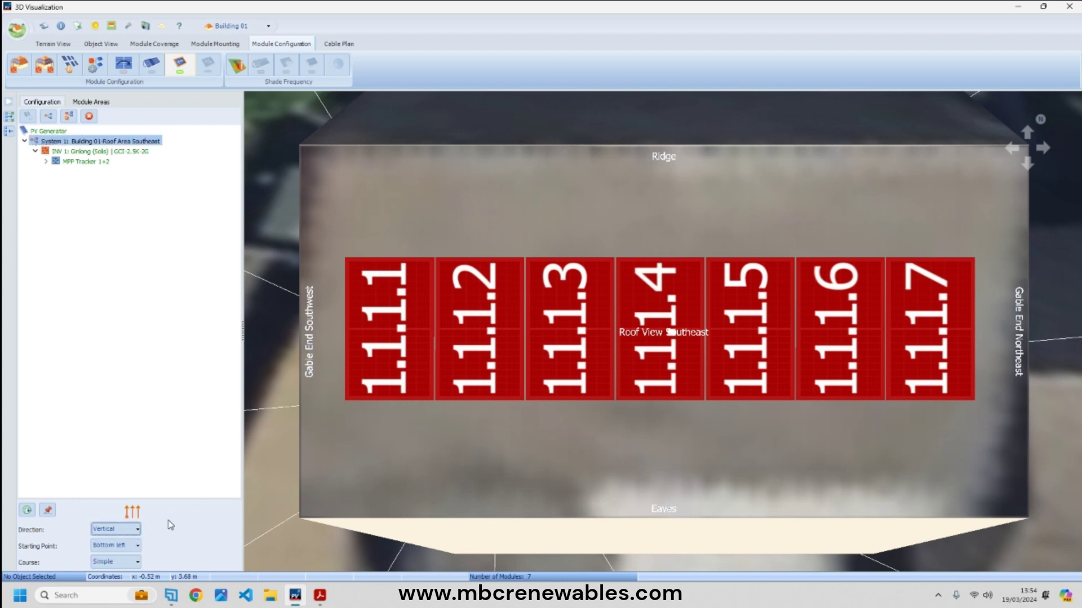
click(131, 563)
click(124, 560)
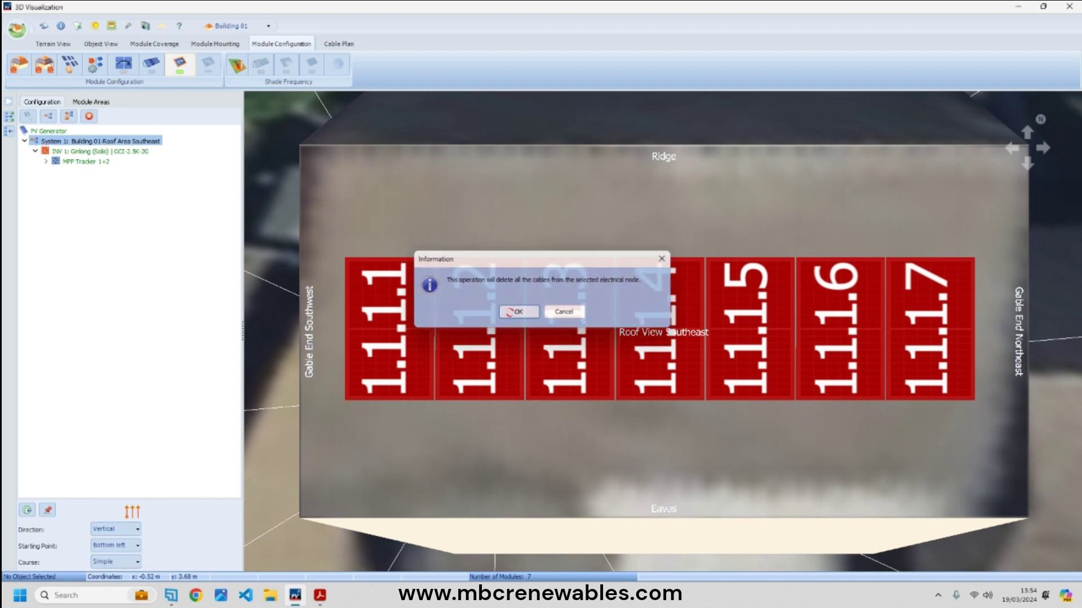
click(528, 310)
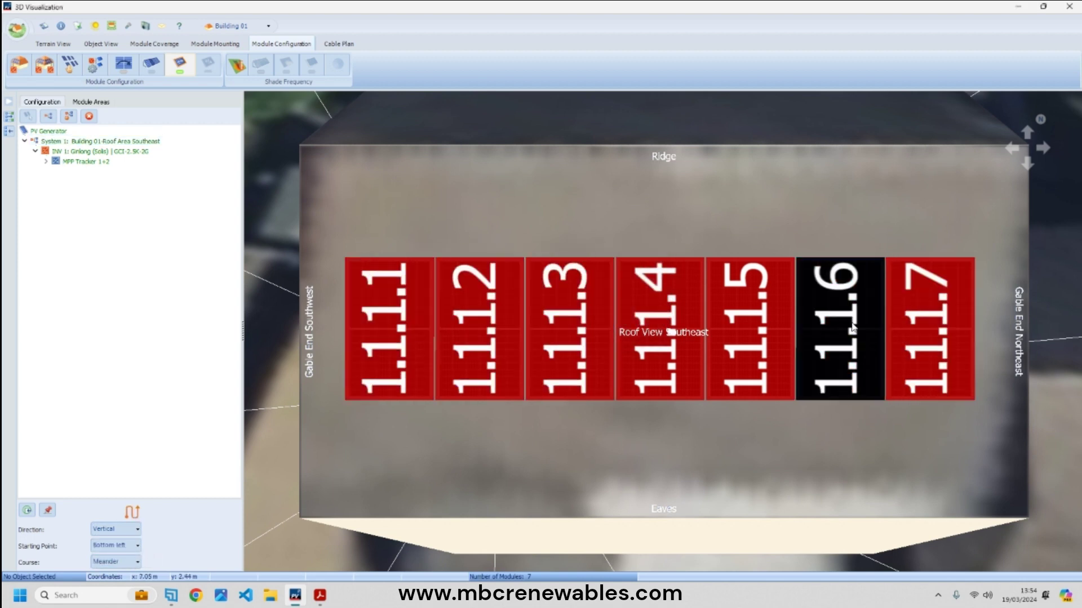
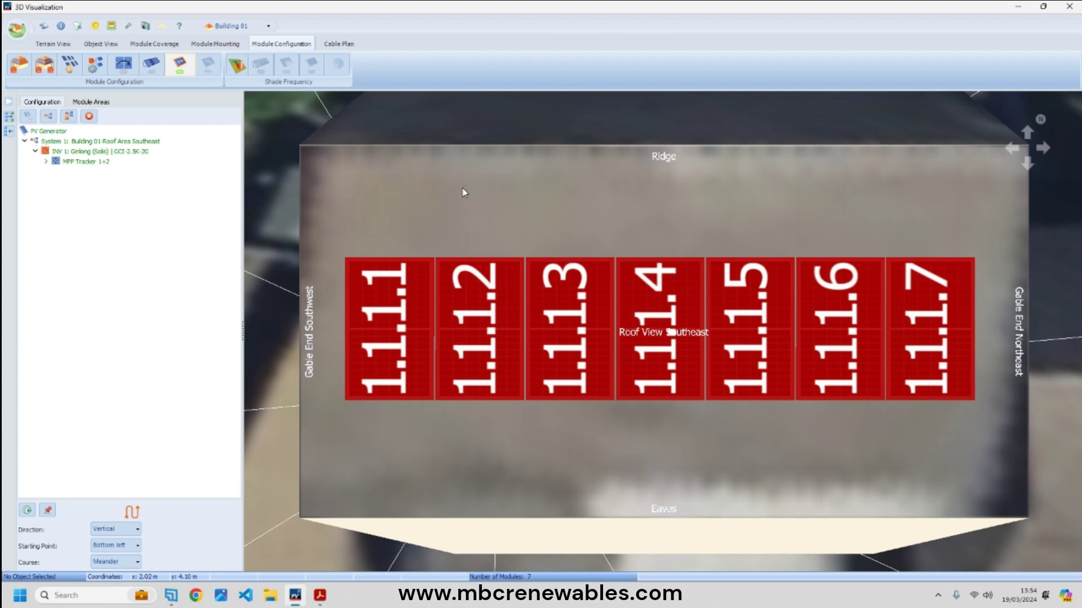
- Delete System 1's cabling, recable it automatically and move Combiner Box 01 to the roof's upper-left
click(342, 43)
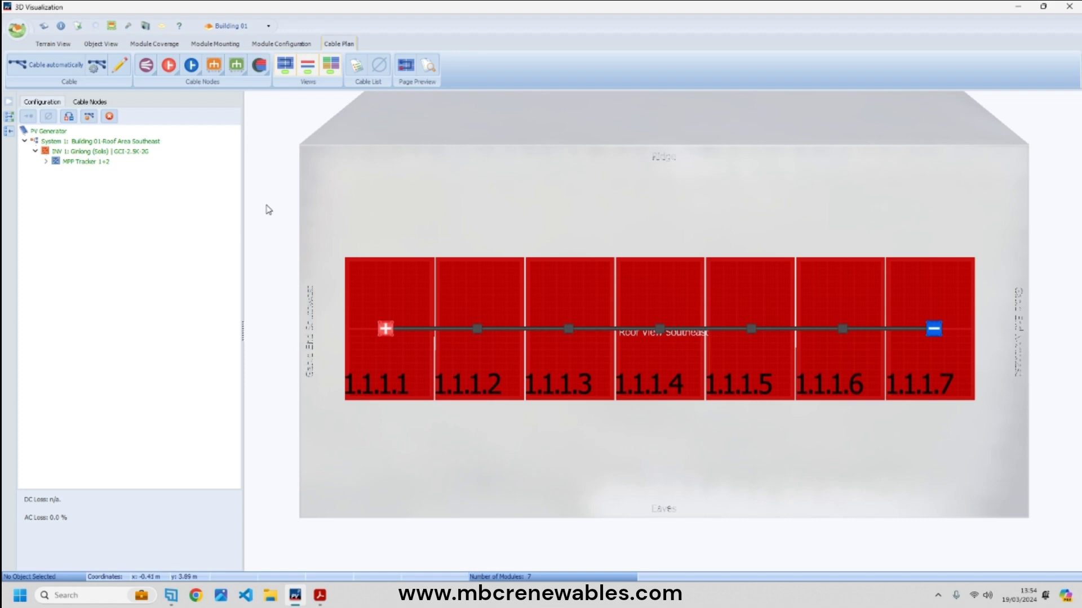
click(103, 143)
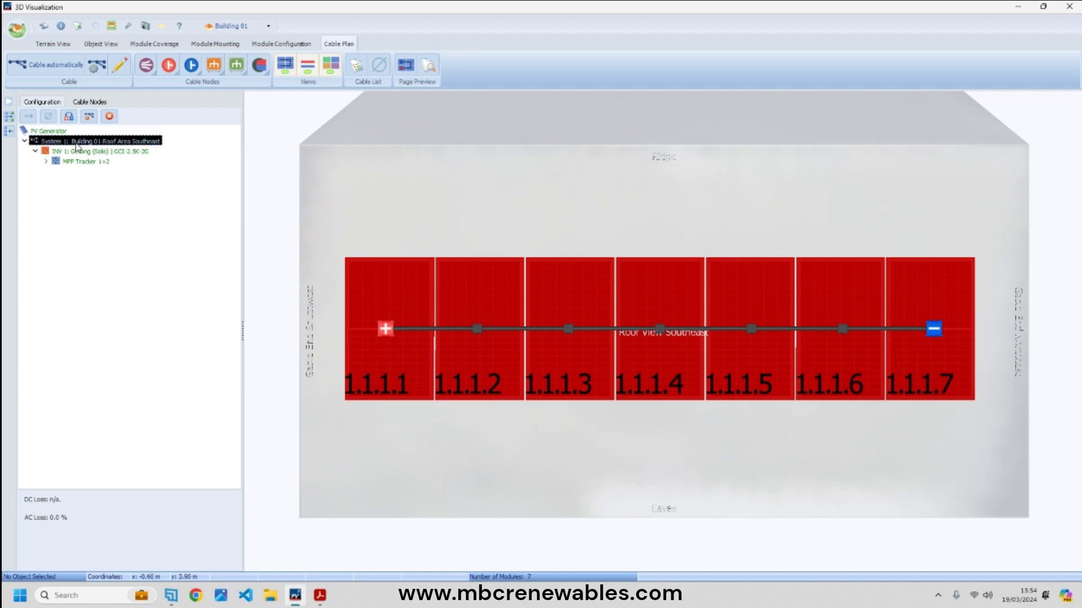
click(65, 69)
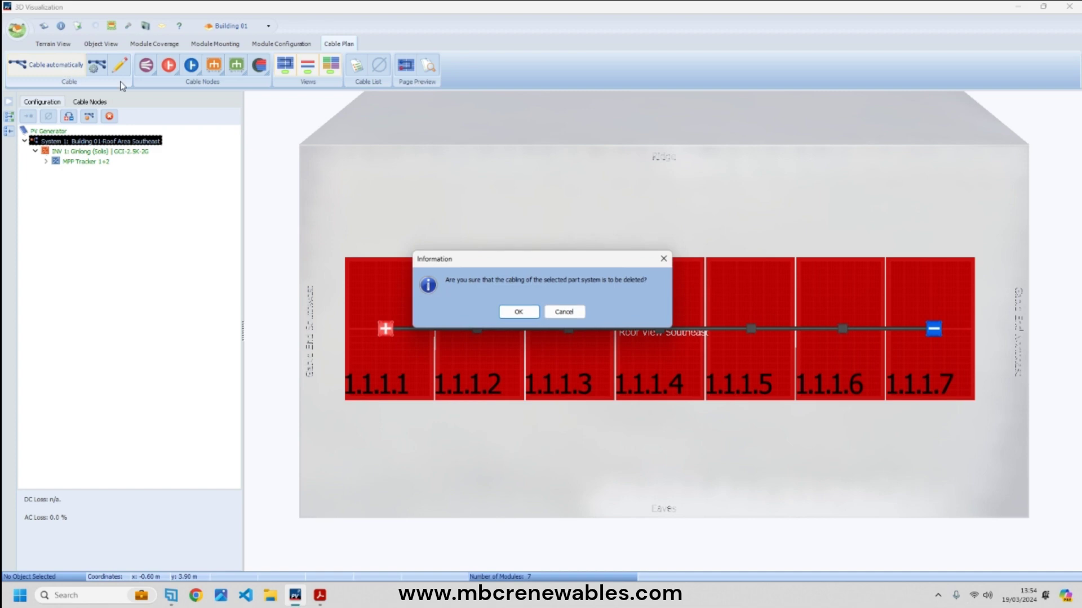
click(519, 313)
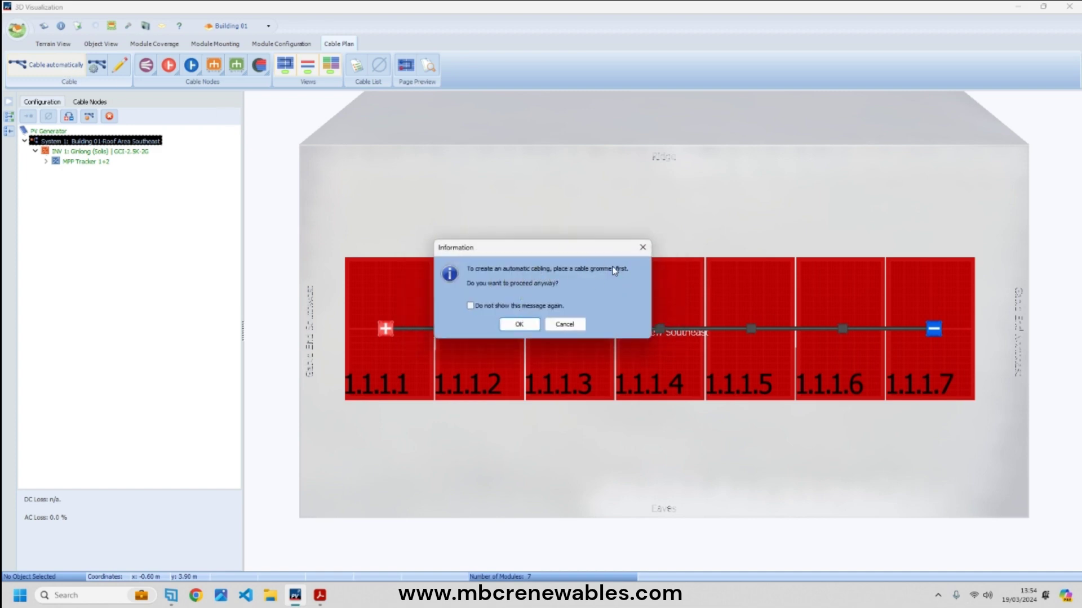
click(519, 325)
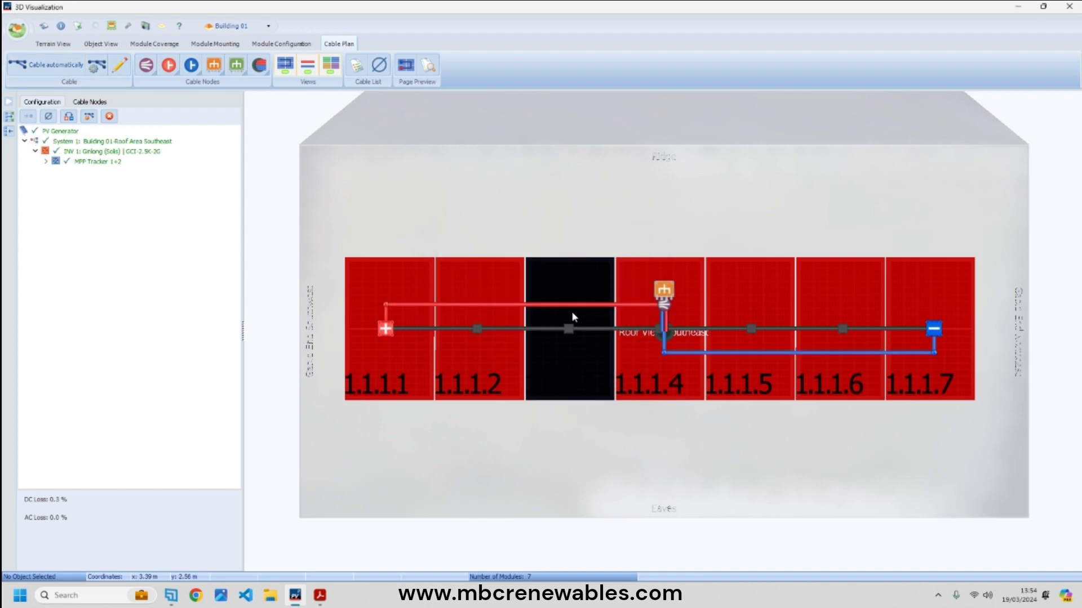
drag(668, 292, 342, 228)
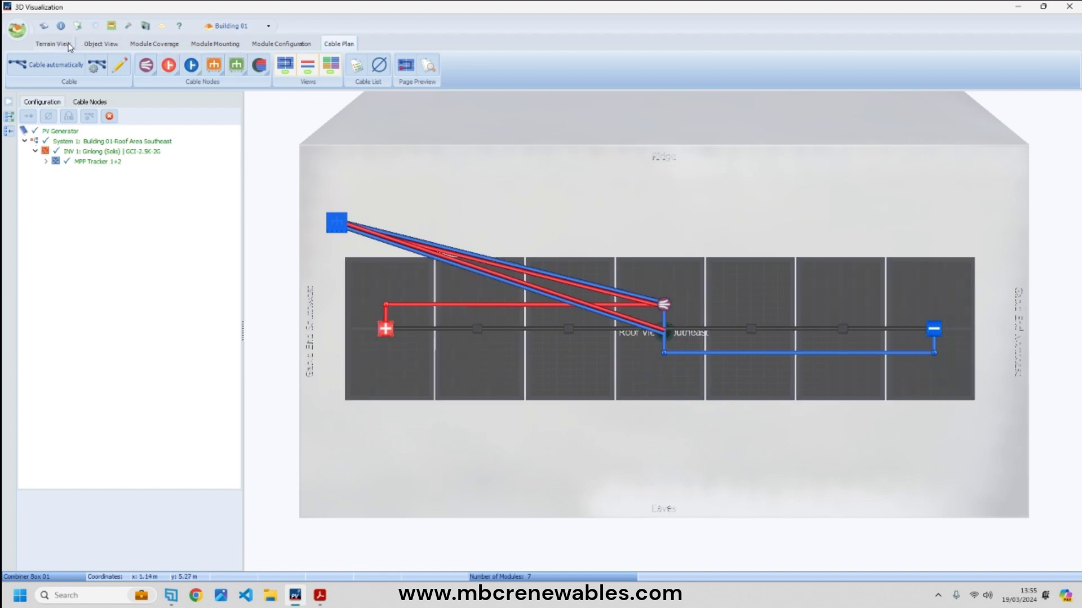
- Rotate the site in Terrain View, then switch to Object View of Building 01's southeast roof
click(45, 44)
click(721, 276)
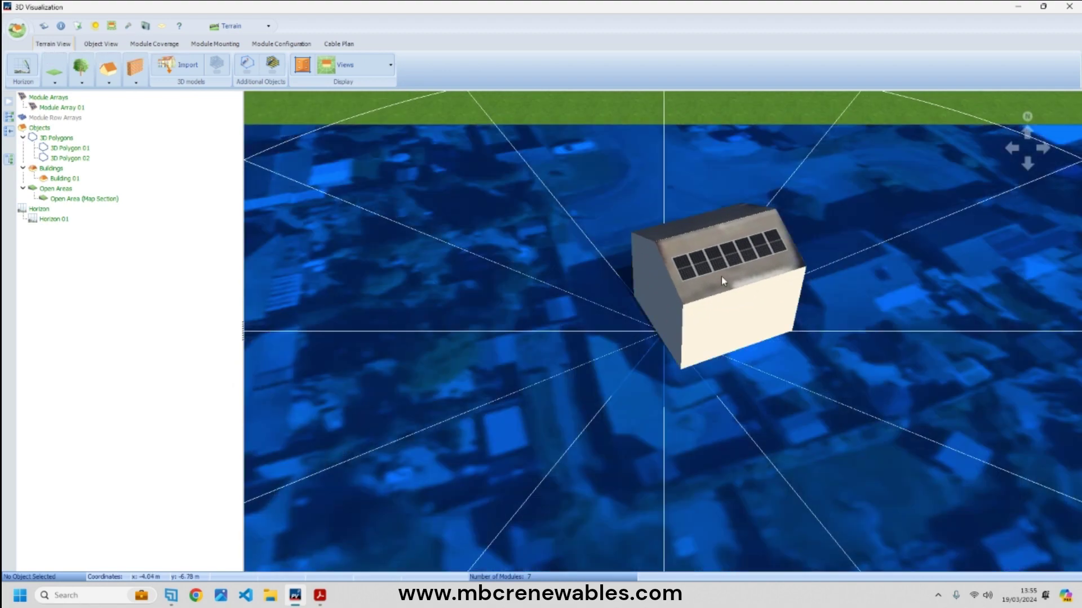
mouse_move(721, 276)
right_down()
mouse_move(851, 214)
mouse_move(724, 257)
right_up()
click(509, 133)
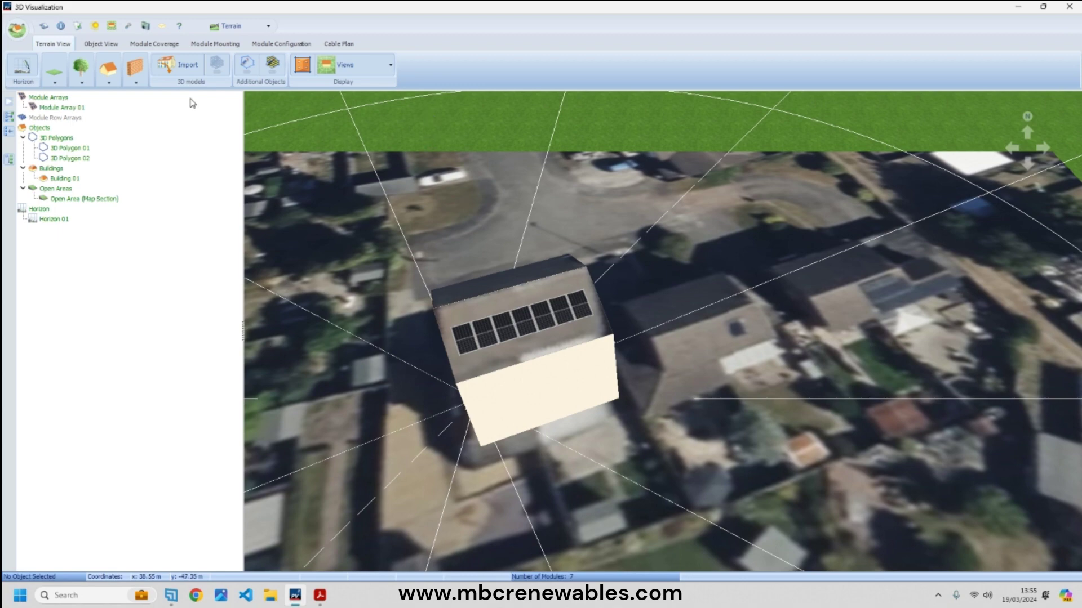
click(104, 44)
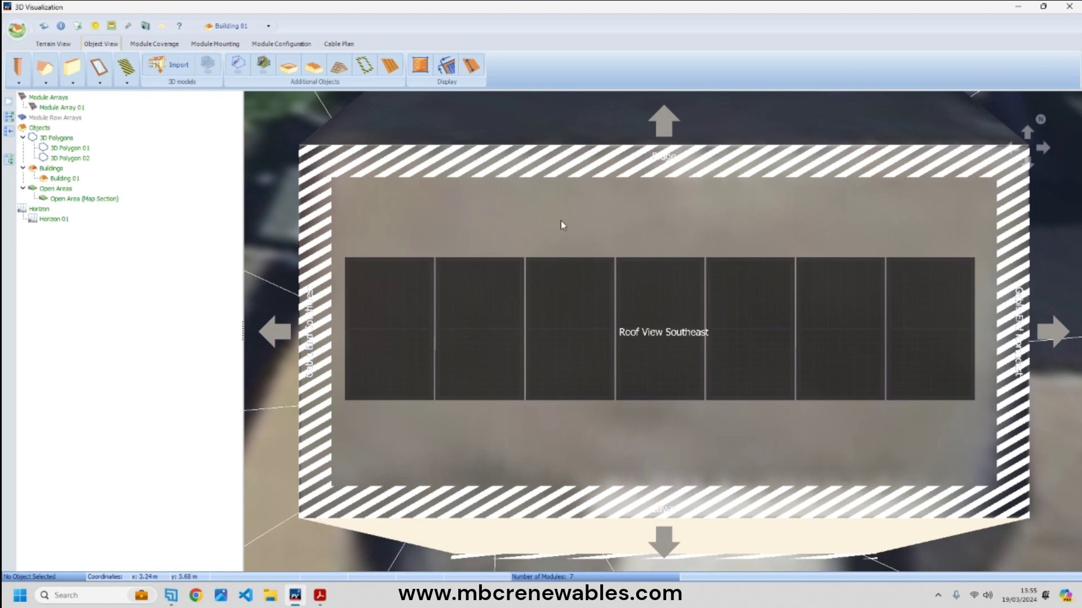
- Return to the open area and give Building 01's attic front surface the Roof tile 2 texture
right_click(535, 218)
click(605, 237)
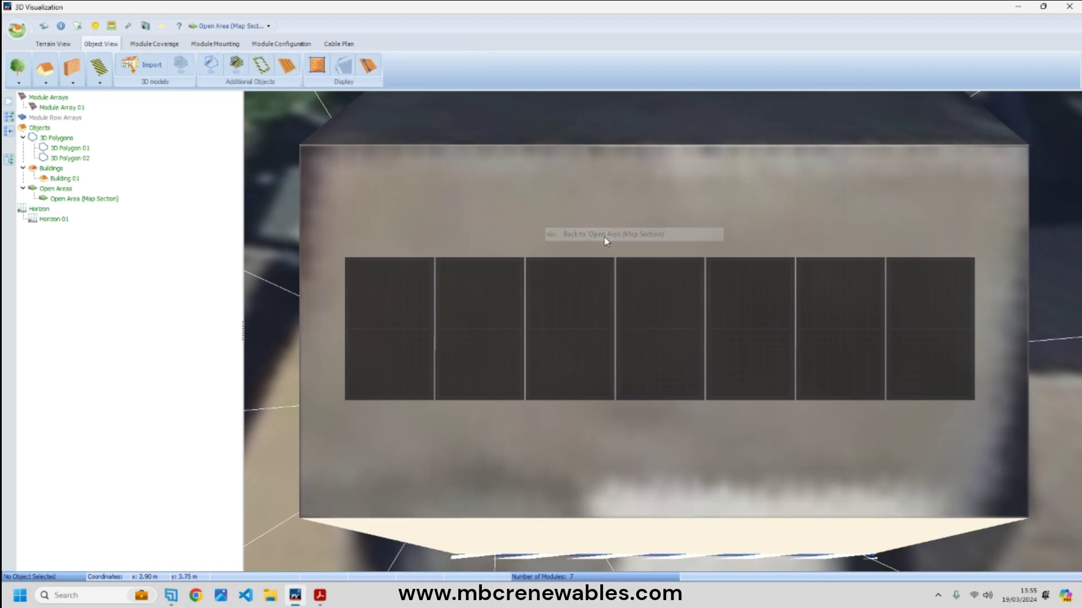
click(712, 349)
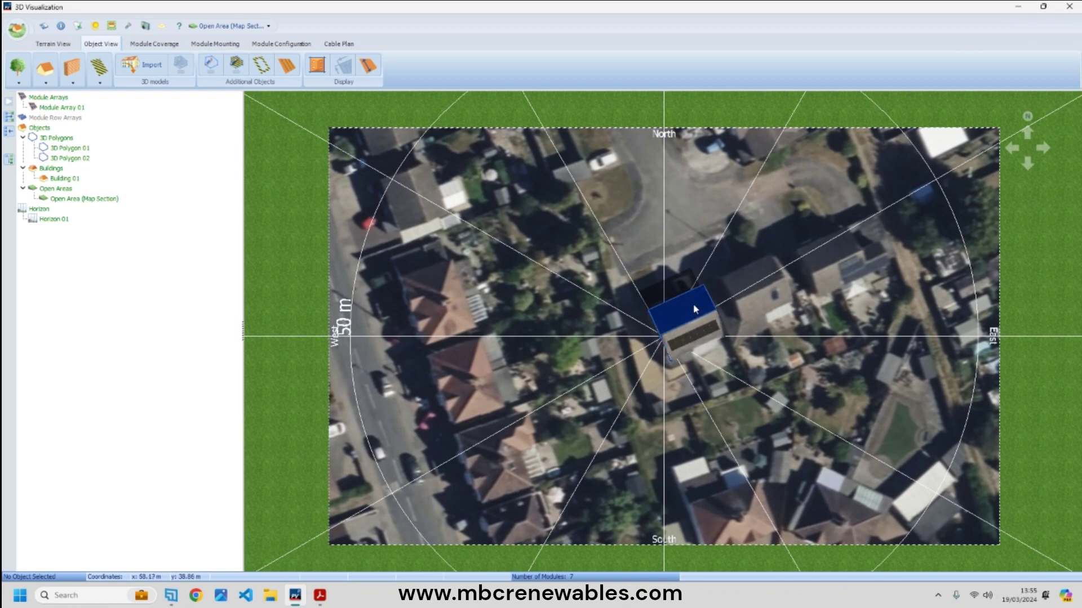
right_click(713, 339)
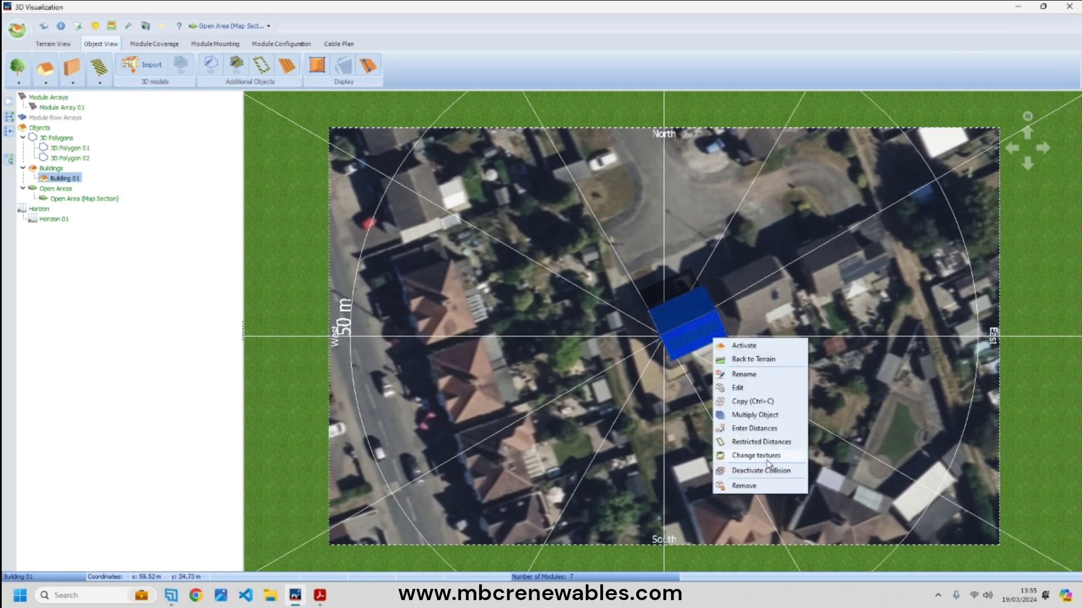
click(770, 458)
drag(898, 354, 431, 105)
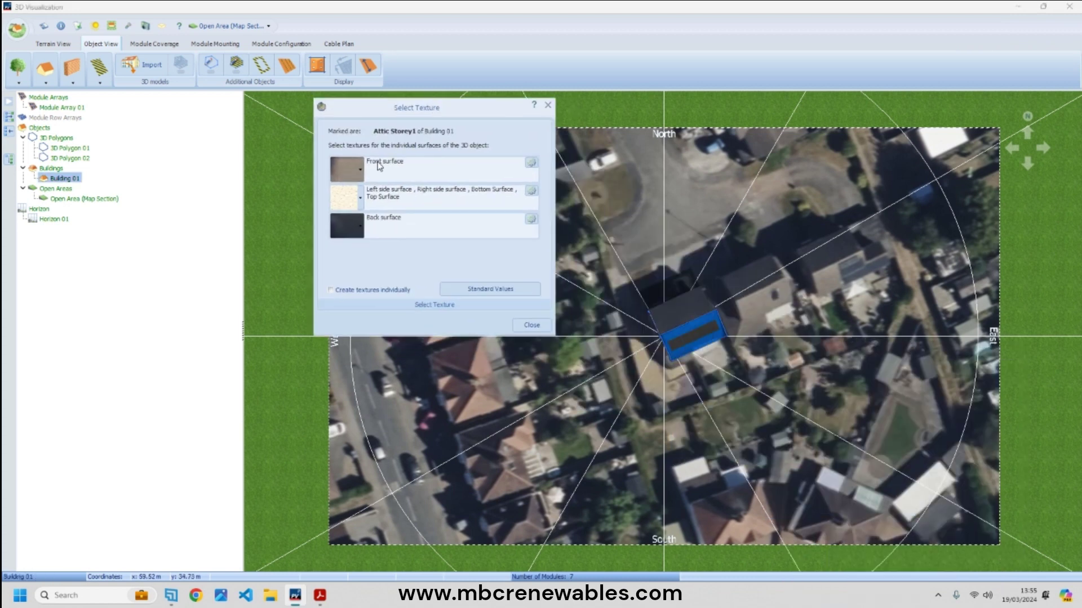
click(357, 178)
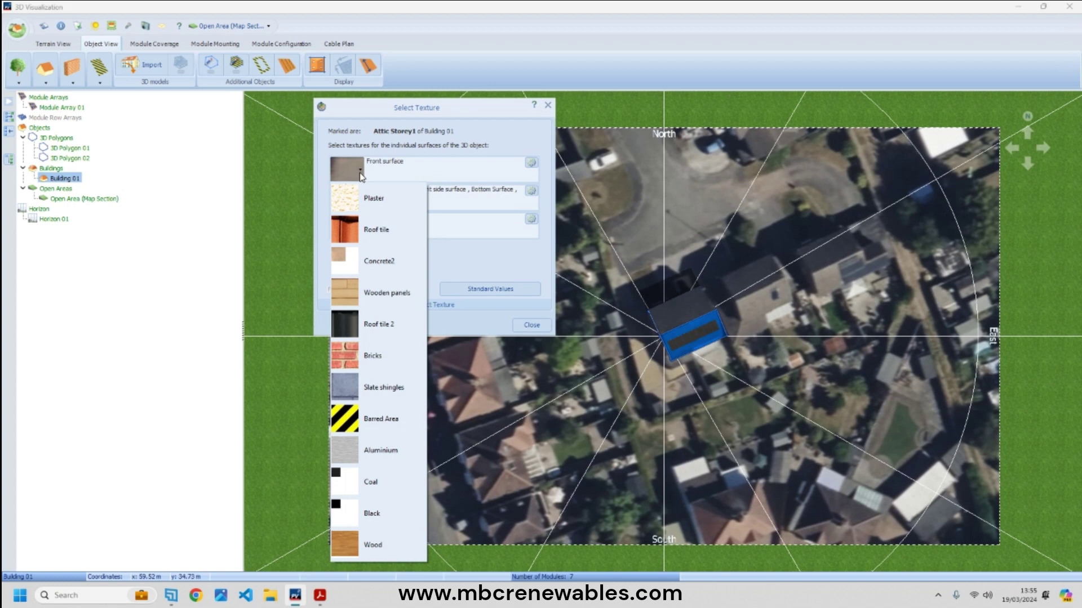
click(387, 335)
- Set the attic's back surface to Roof tile 2 and its remaining surfaces to Bricks
click(361, 226)
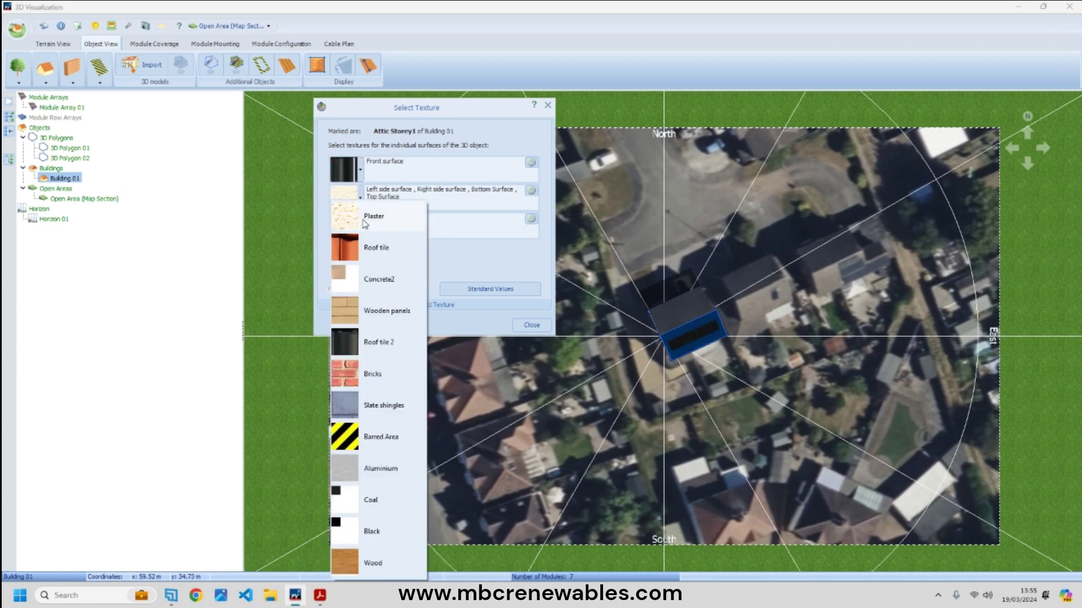
click(372, 345)
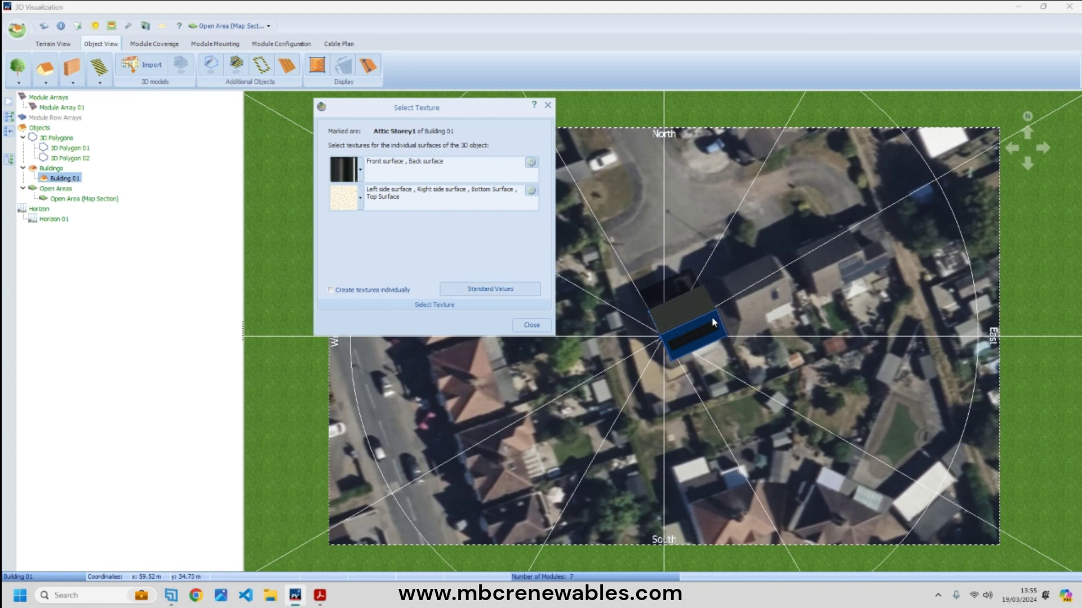
click(361, 198)
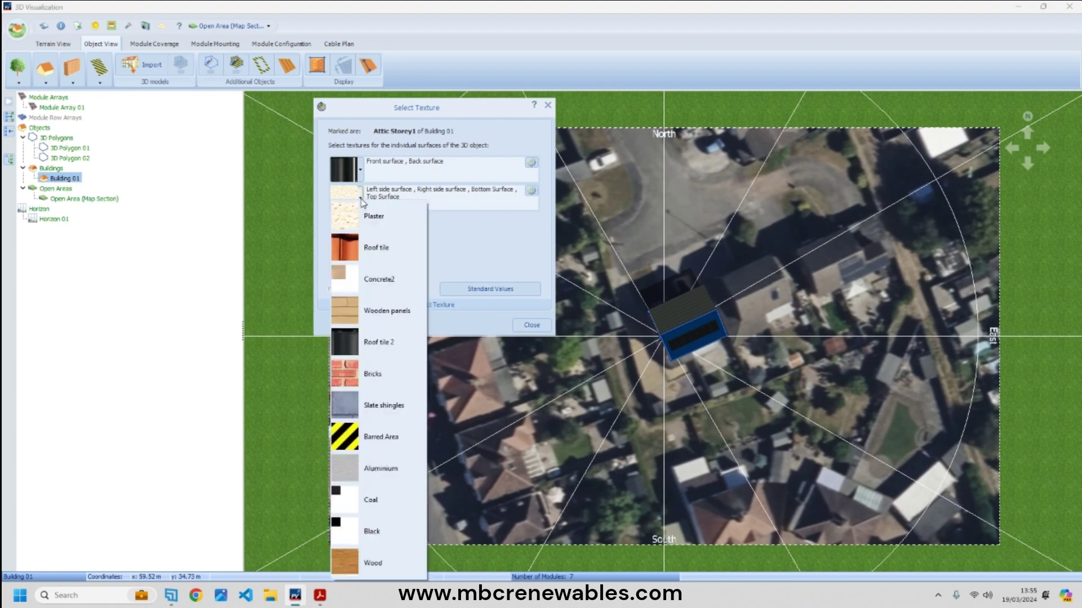
click(372, 374)
click(532, 325)
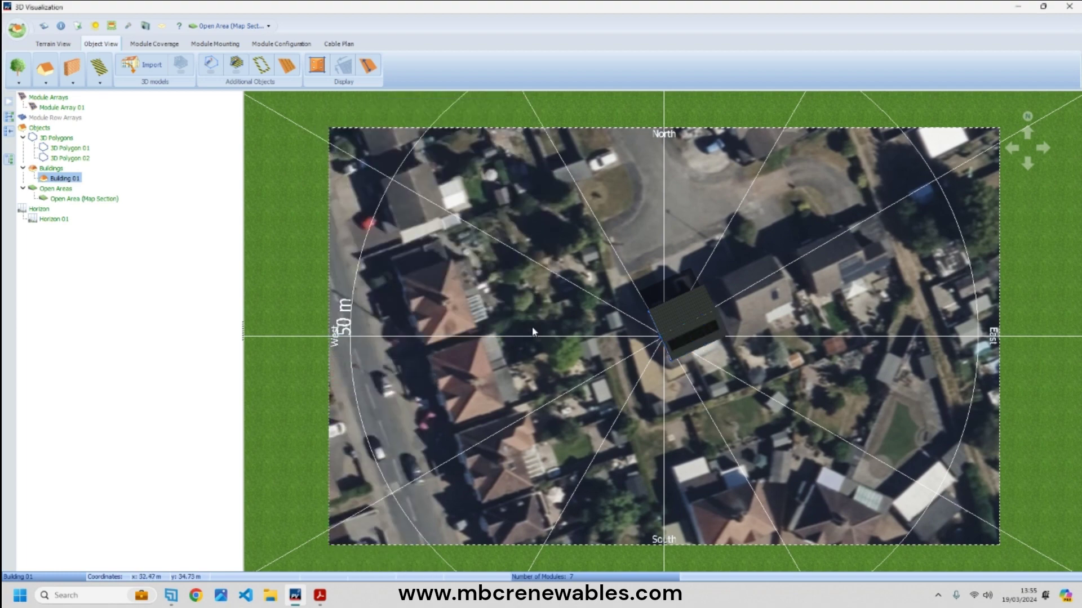
scroll(799, 364, up, 10)
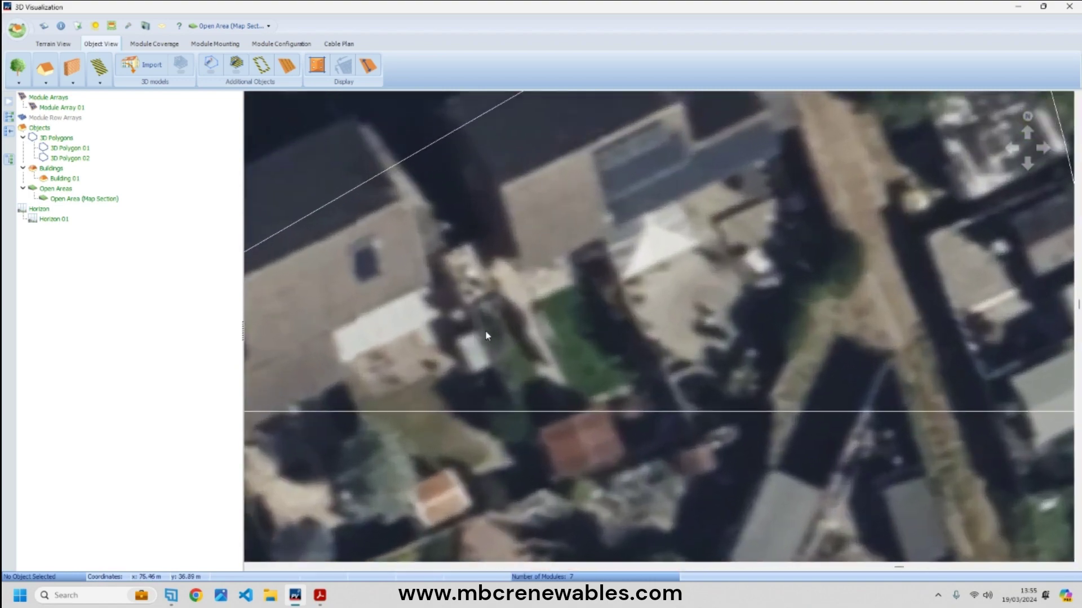
- Apply the Bricks texture to all surfaces of Building 01's Storey1
scroll(505, 345, down, 10)
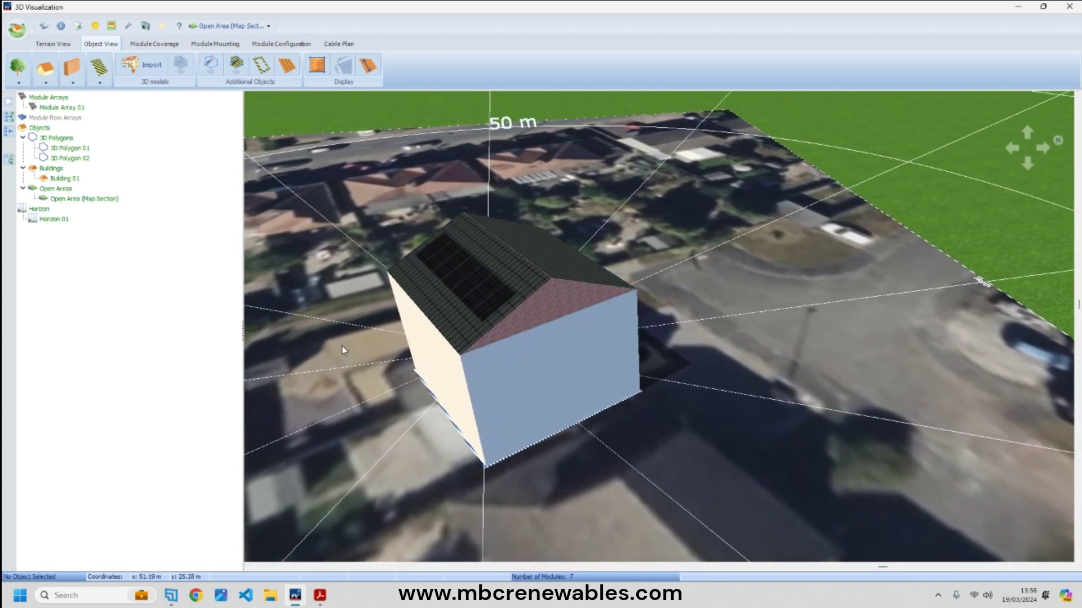
drag(342, 346, 675, 376)
scroll(702, 403, down, 5)
scroll(620, 386, up, 8)
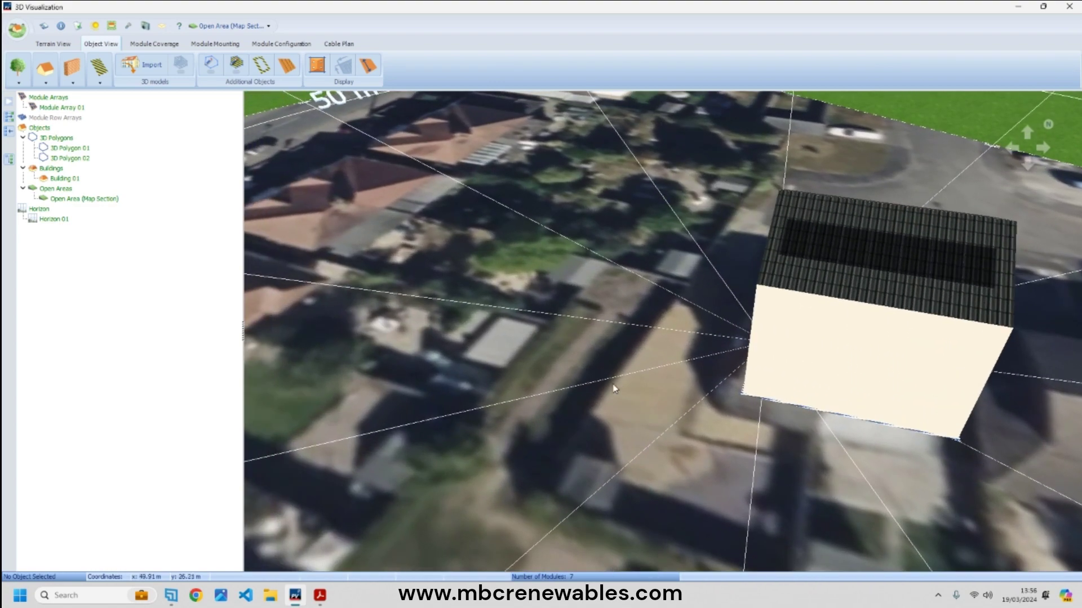
scroll(676, 389, down, 5)
scroll(736, 396, up, 2)
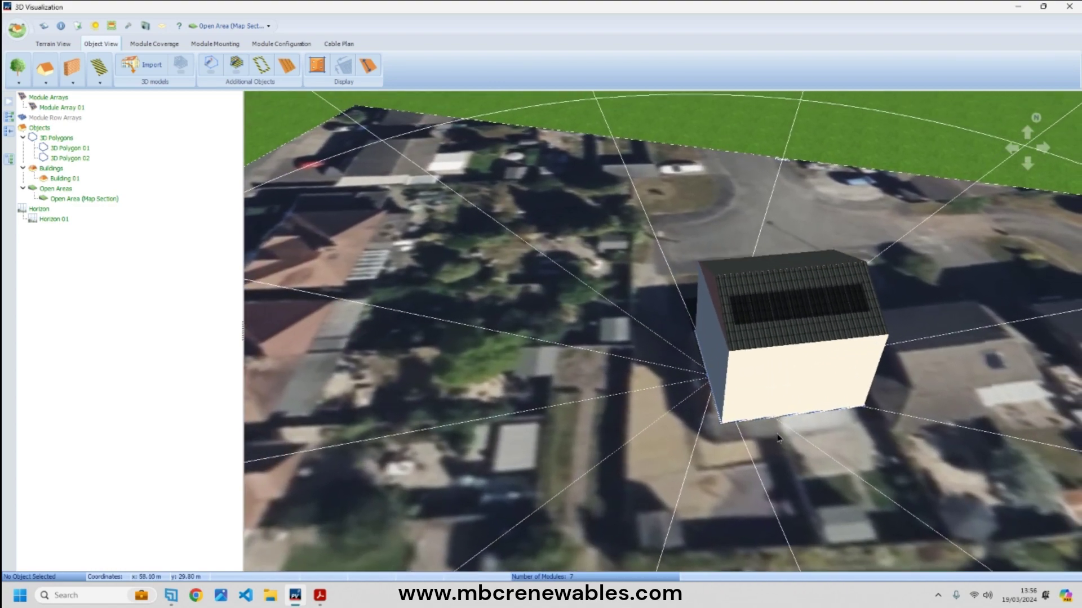
drag(851, 446, 708, 386)
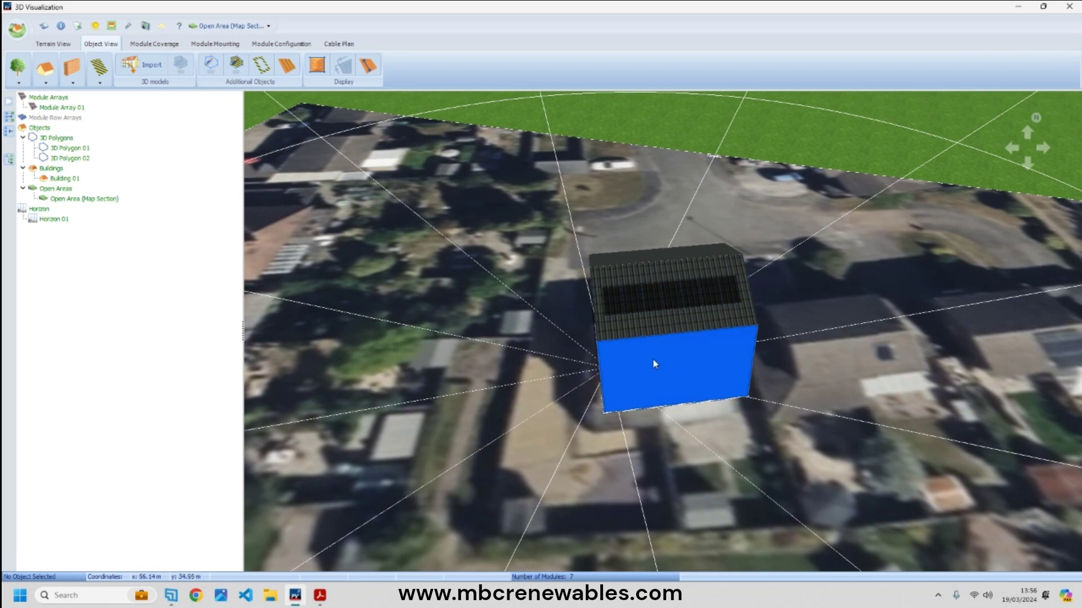
right_click(680, 364)
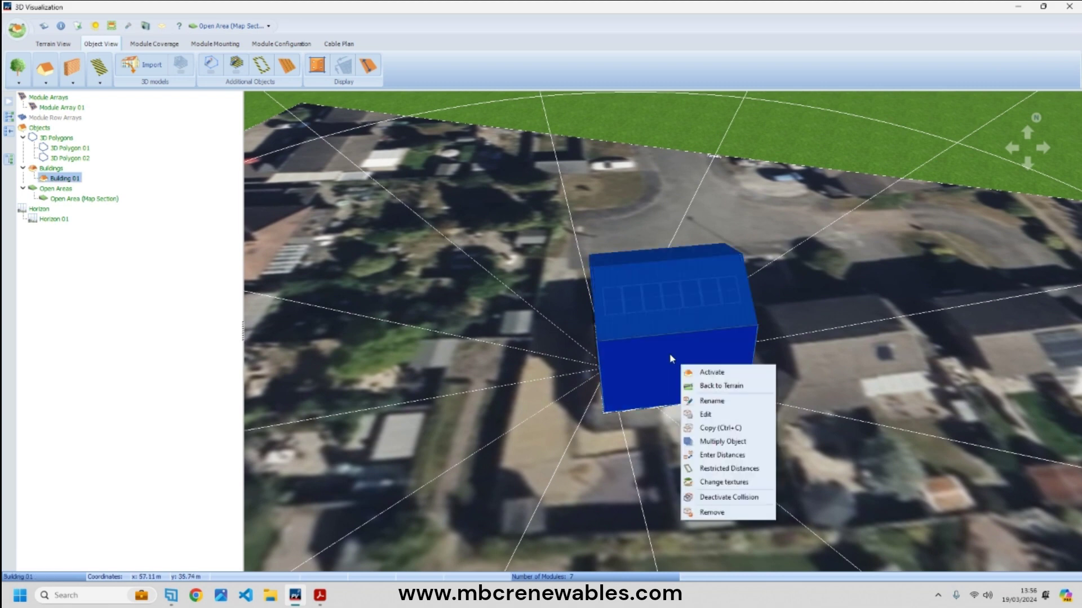
click(724, 483)
drag(838, 356, 387, 129)
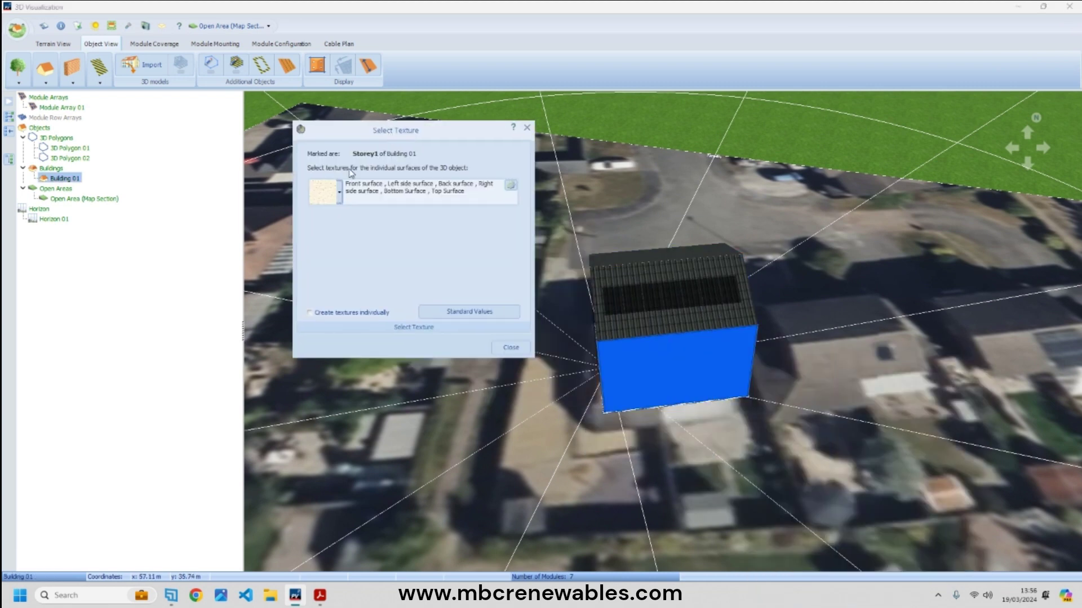
click(339, 192)
click(371, 376)
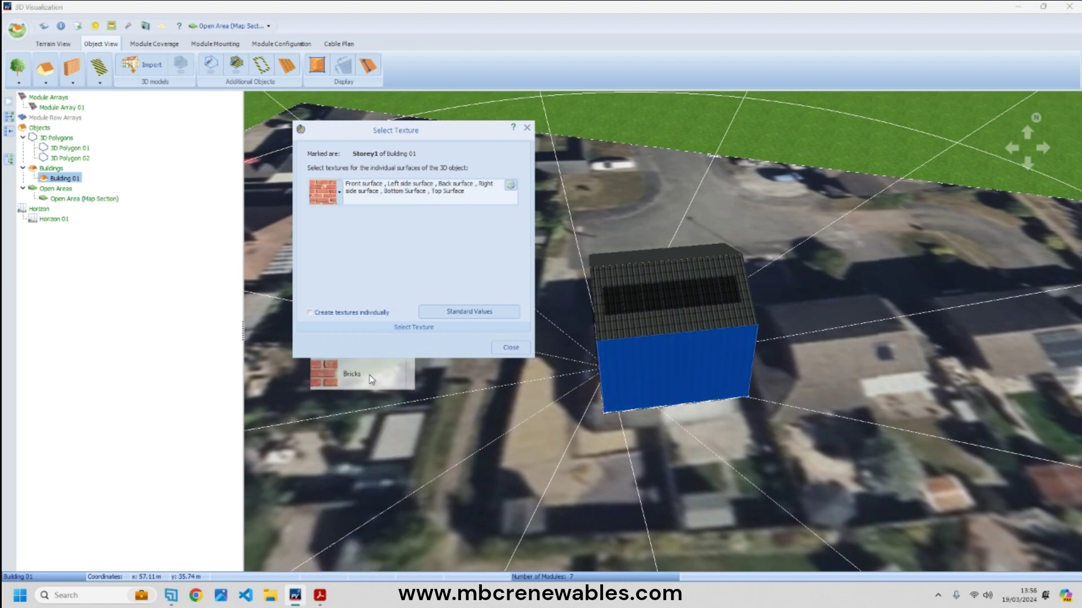
click(522, 351)
- Orbit around the brick-walled building and bring up its options
click(492, 356)
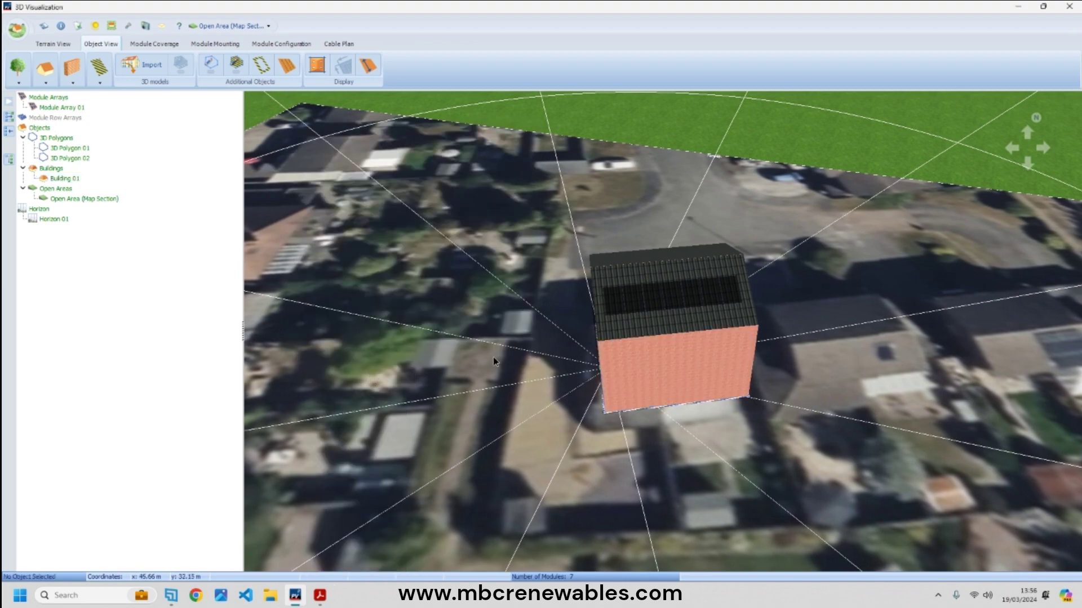
right_drag(492, 356, 786, 410)
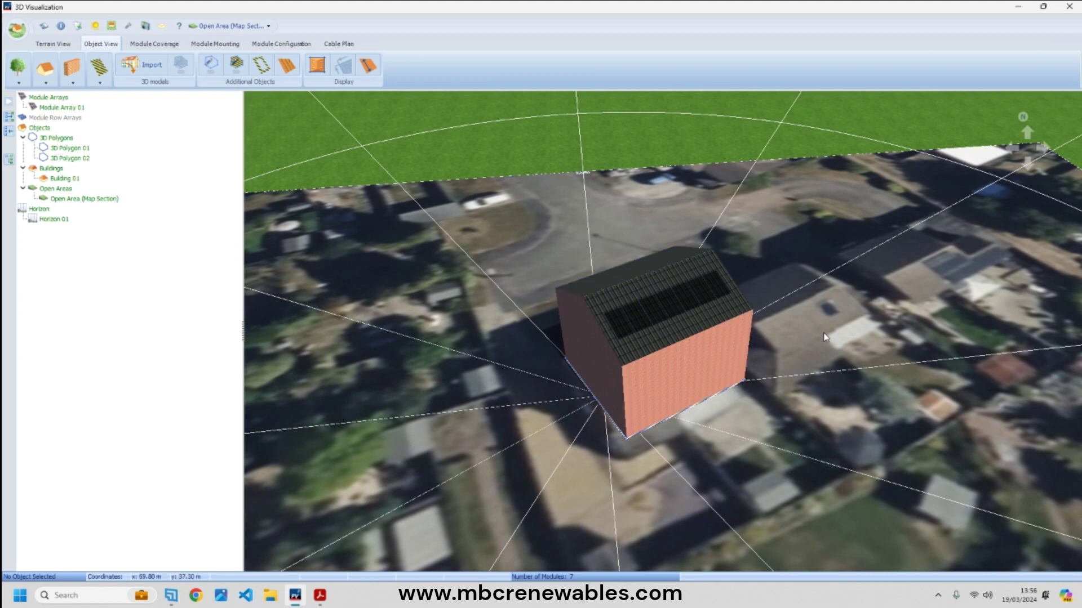
right_click(682, 373)
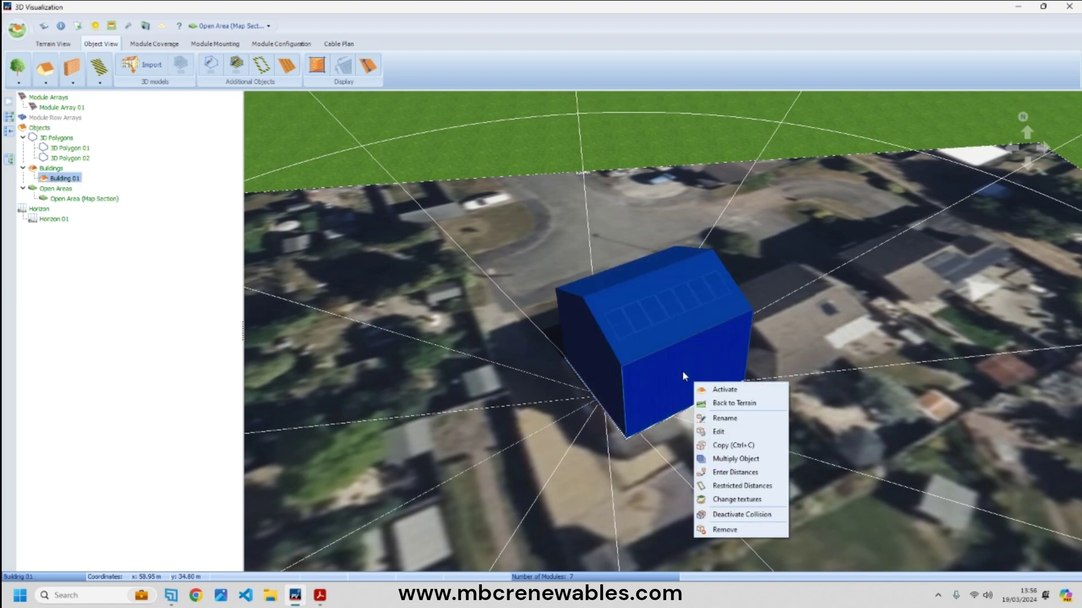
- Place a front door and two upper double windows on Building 01's front wall
click(730, 388)
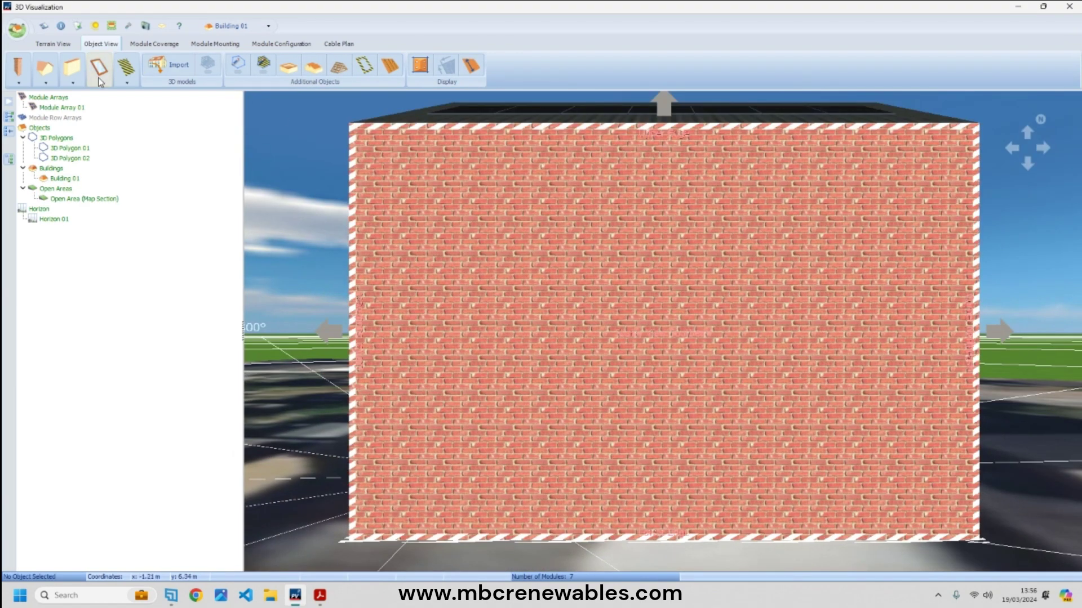
click(99, 68)
click(190, 100)
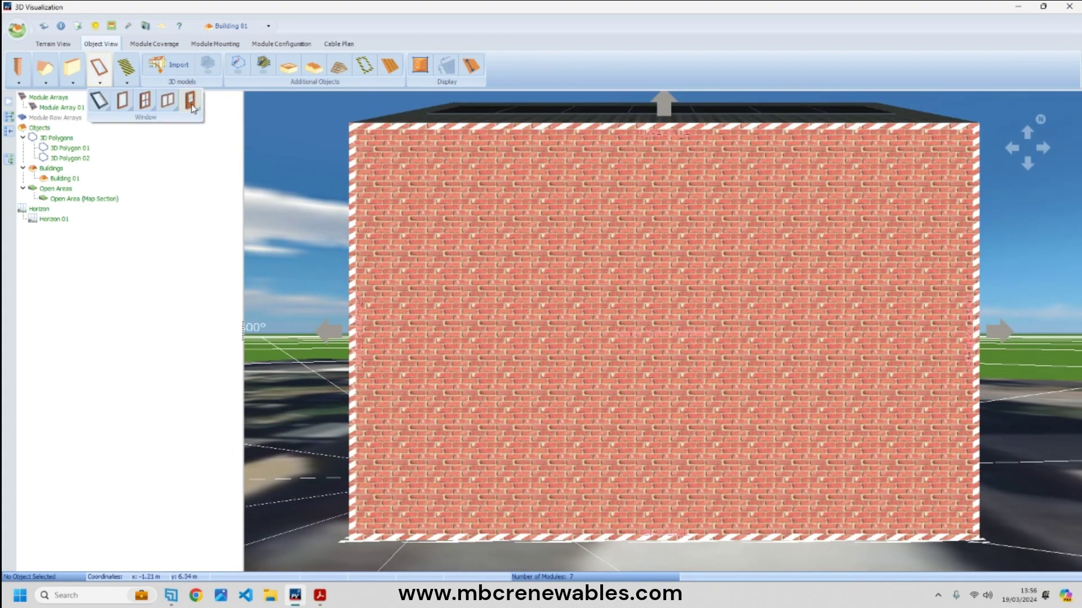
click(633, 542)
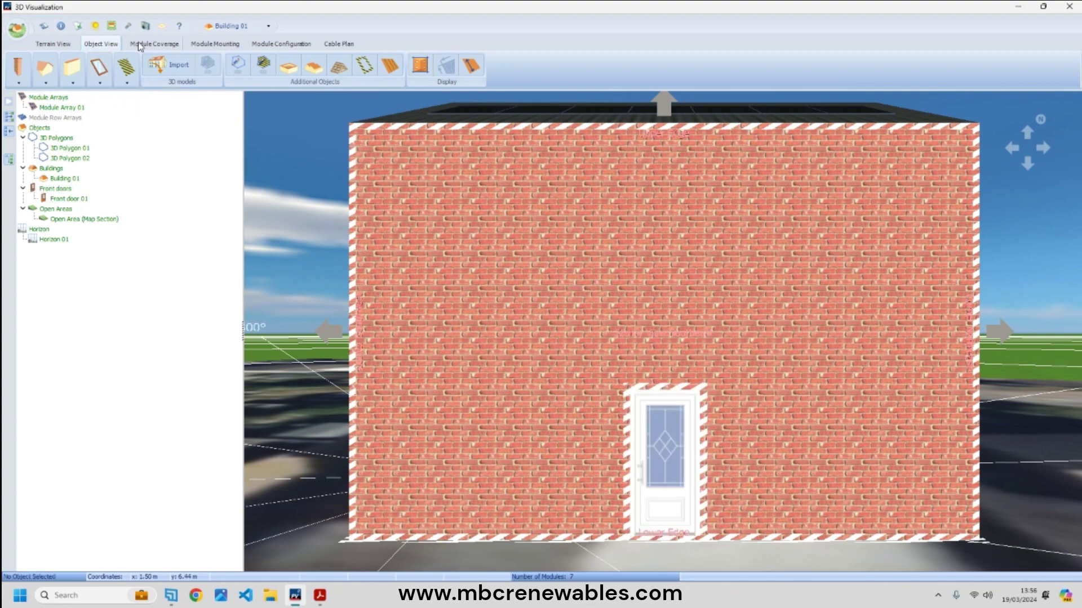
click(99, 69)
click(168, 101)
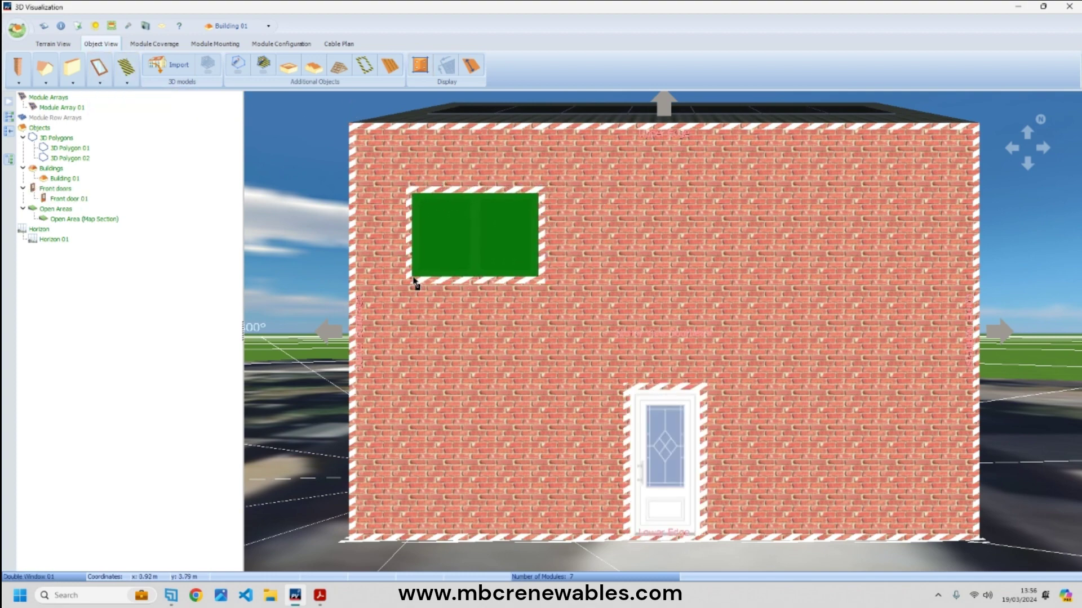
click(412, 283)
click(99, 69)
click(168, 100)
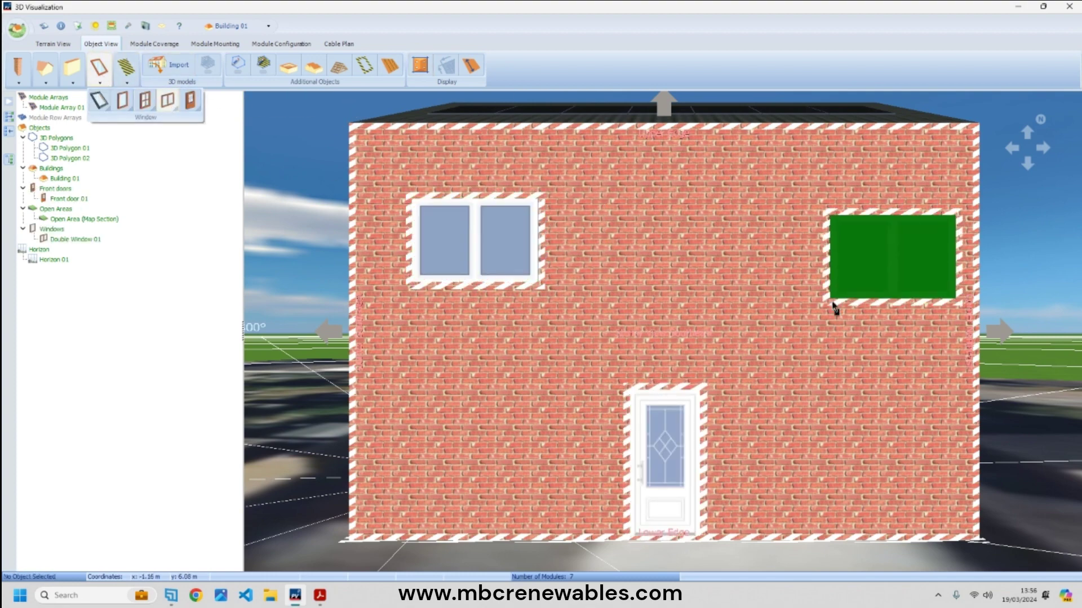
click(782, 288)
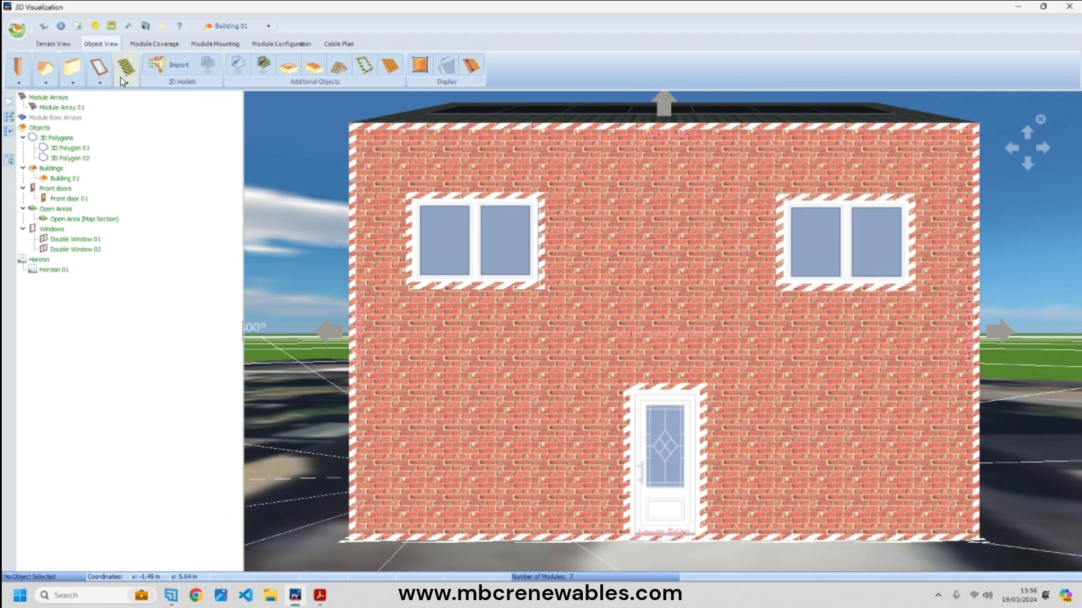
- Add two lower double windows and a top-centre lattice window to the front wall
click(99, 69)
click(168, 100)
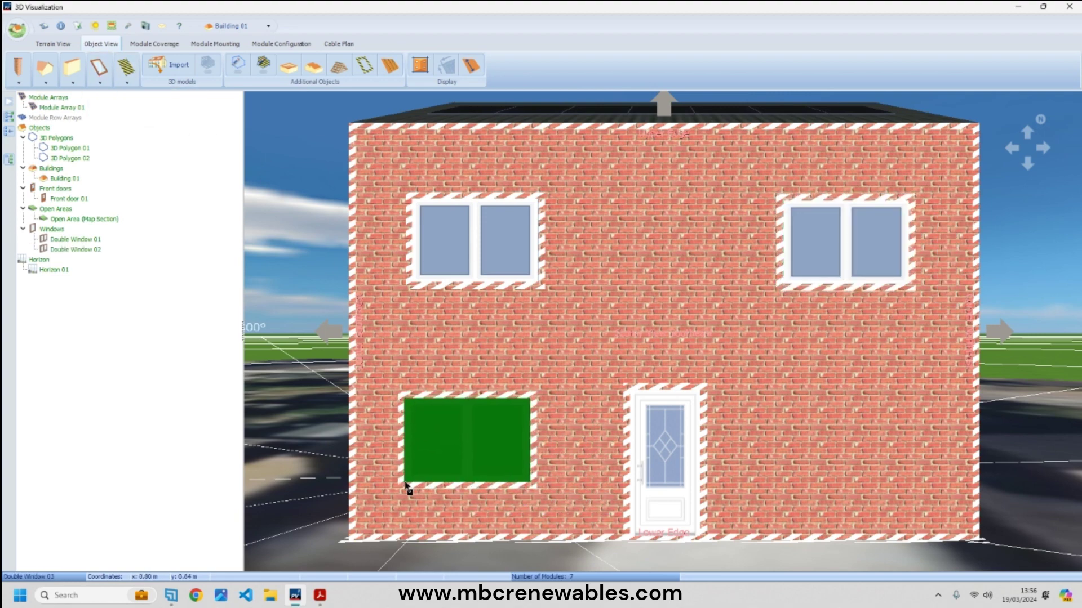
click(415, 484)
click(100, 79)
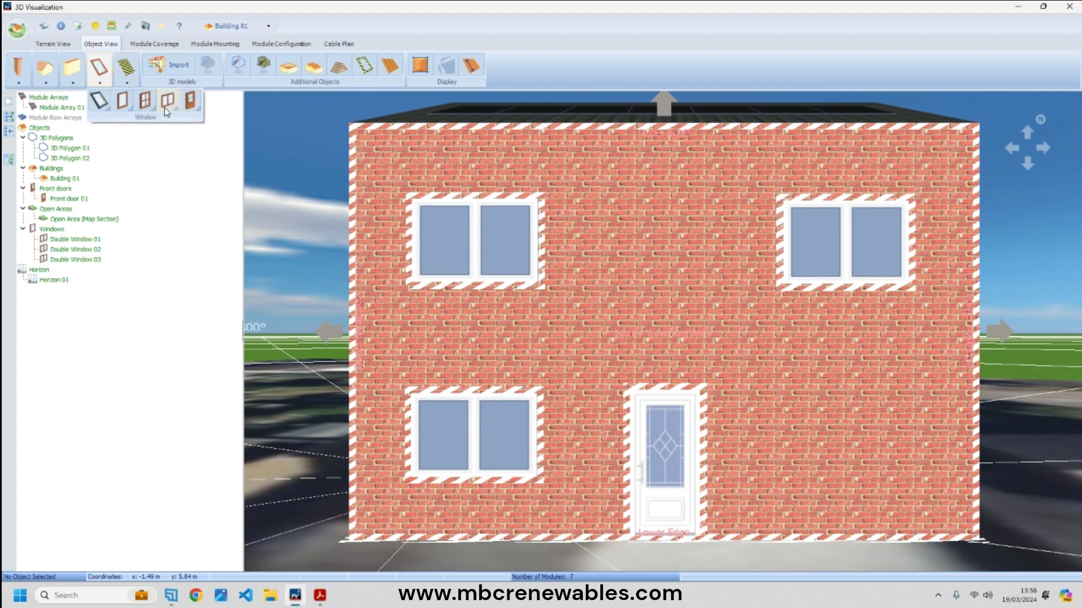
click(168, 100)
click(787, 486)
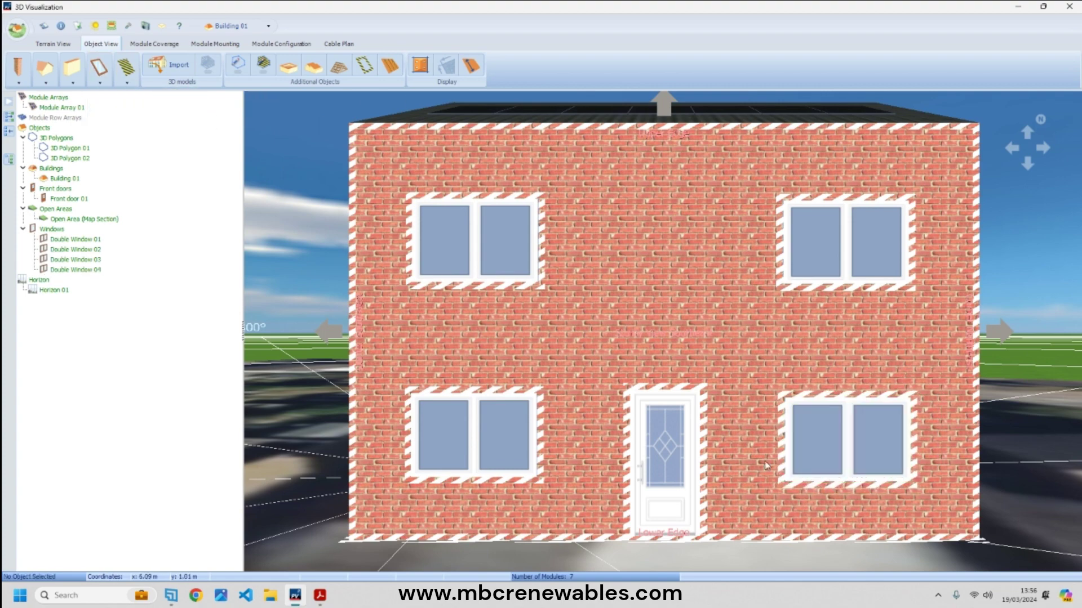
click(99, 70)
click(145, 101)
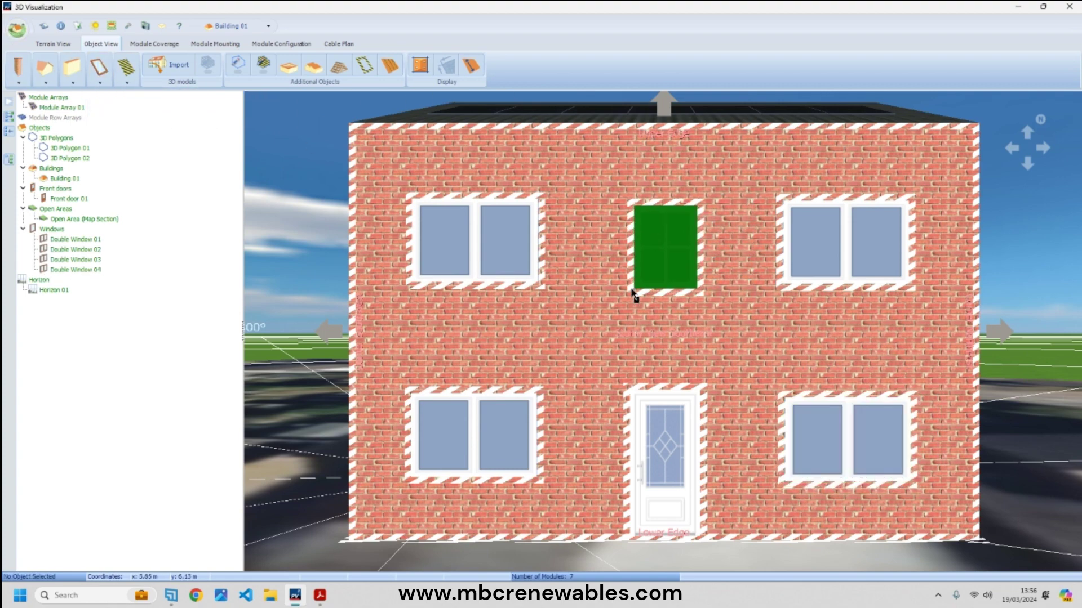
click(630, 291)
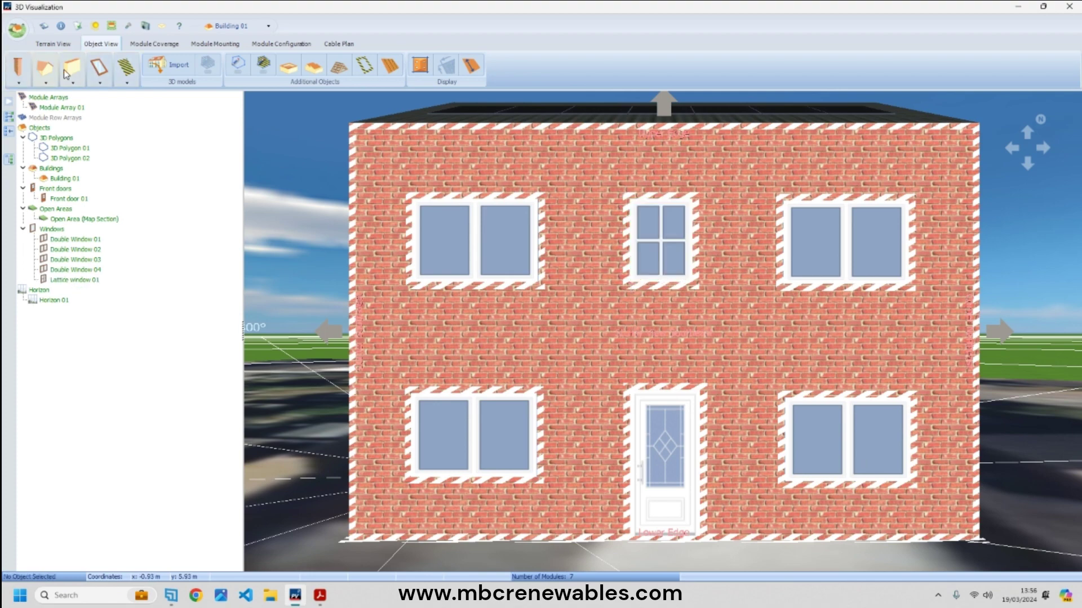
click(68, 43)
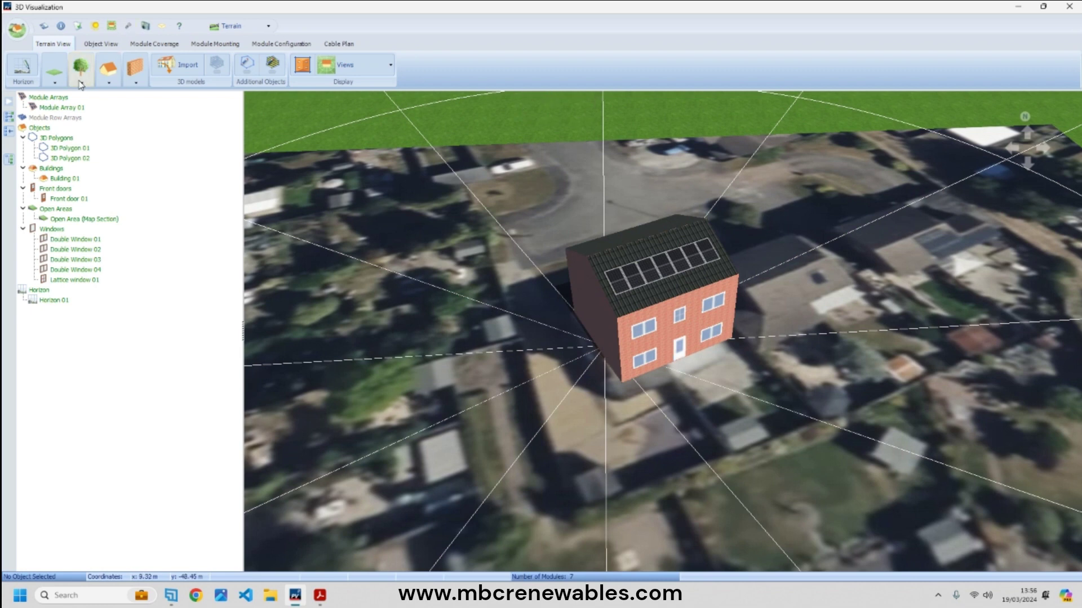
click(82, 82)
click(104, 103)
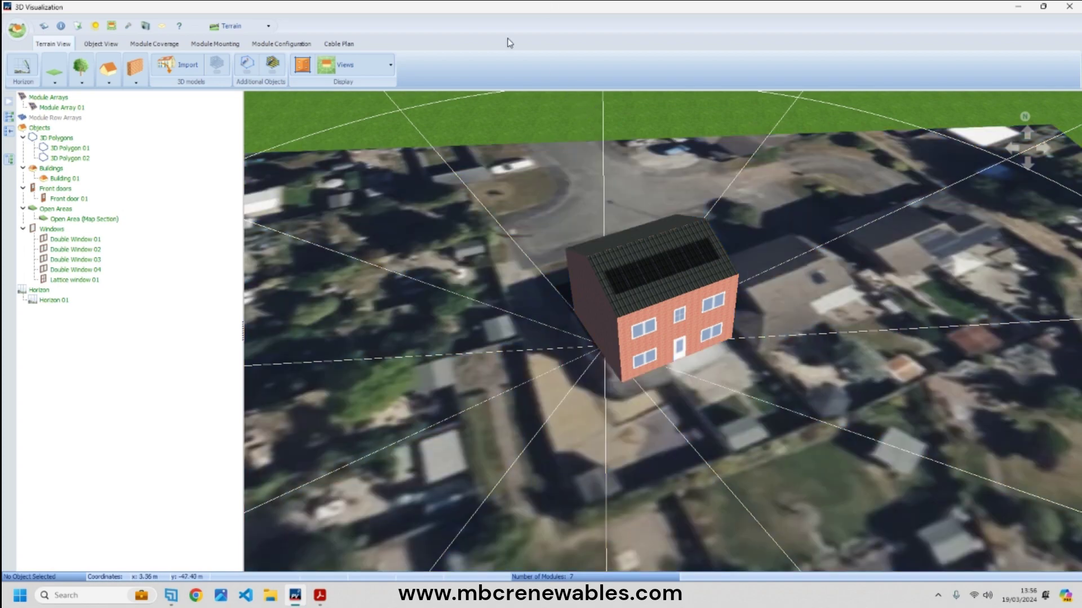
click(102, 45)
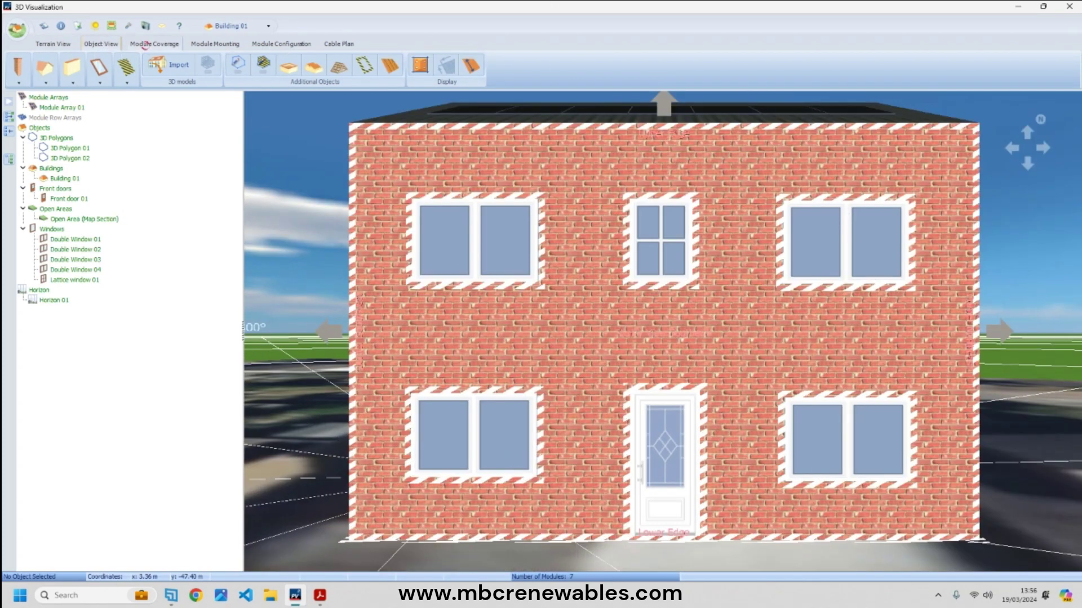
click(144, 47)
right_click(408, 278)
click(445, 284)
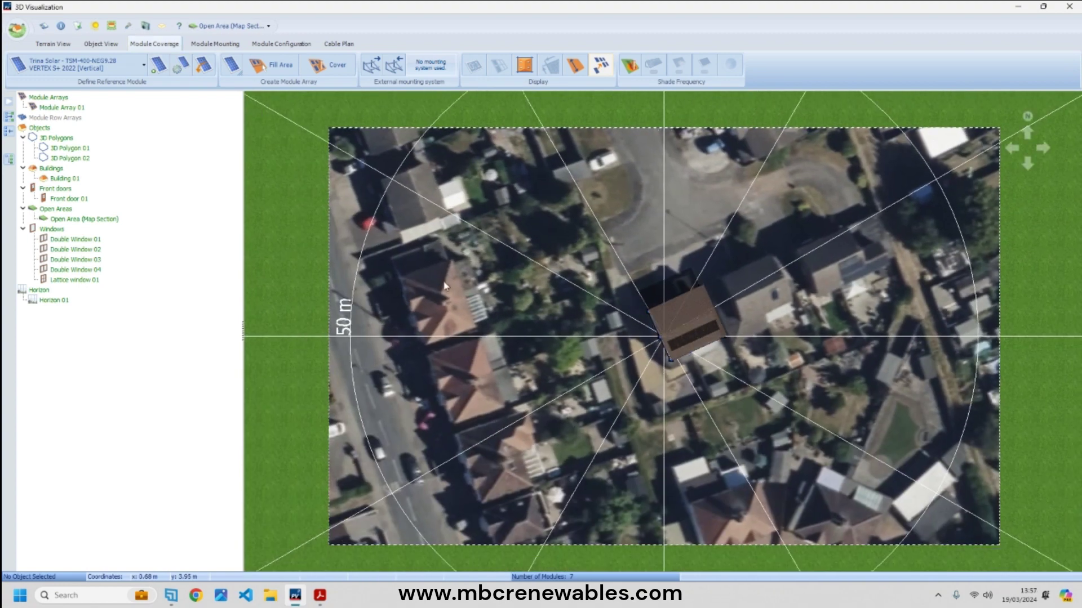
drag(550, 295, 364, 136)
scroll(394, 237, up, 1)
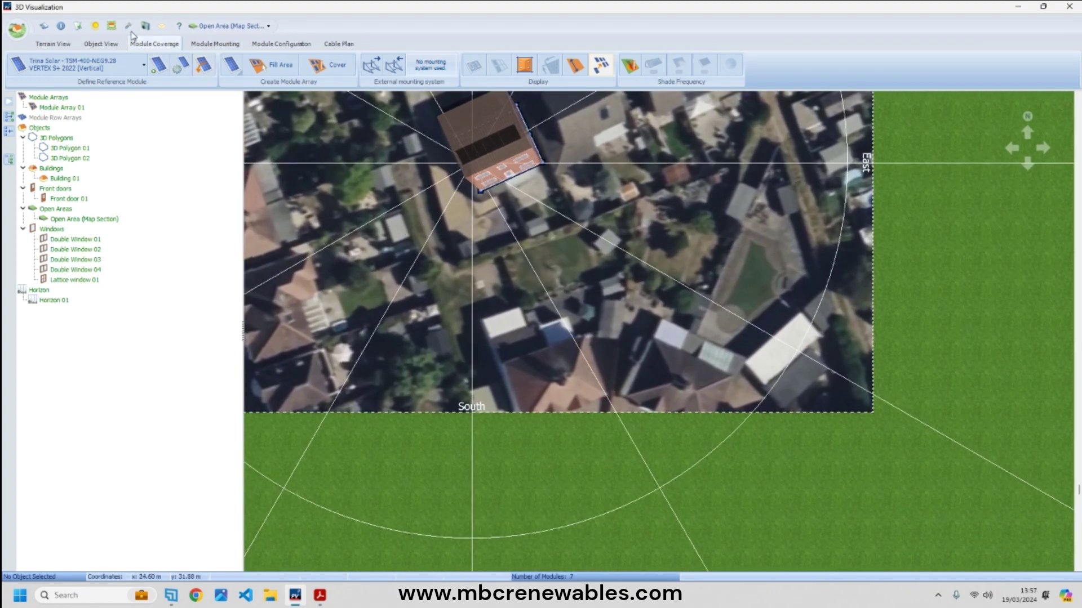
click(103, 45)
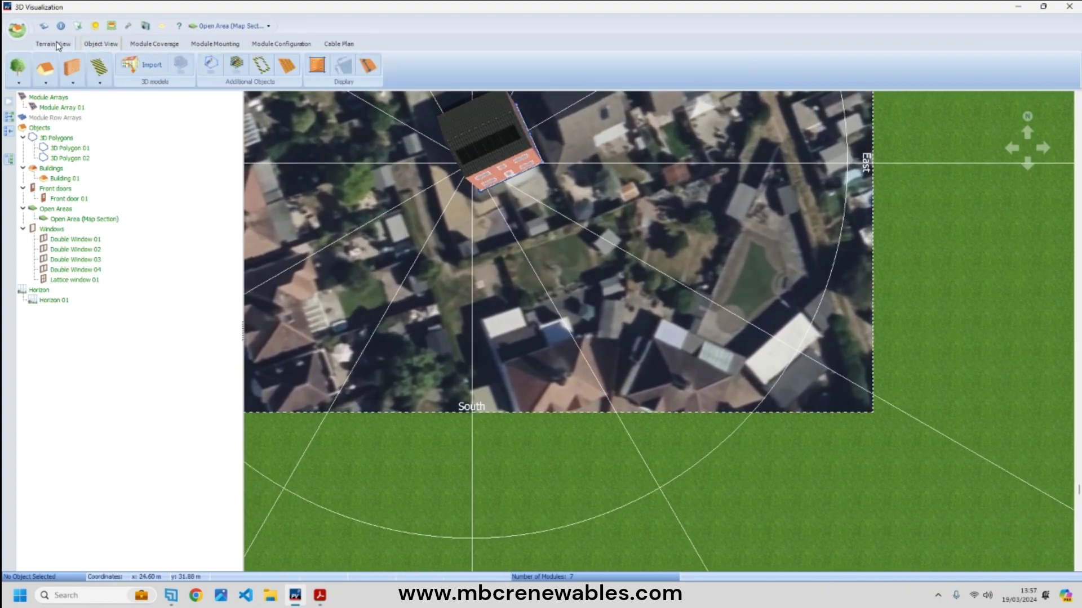
click(59, 45)
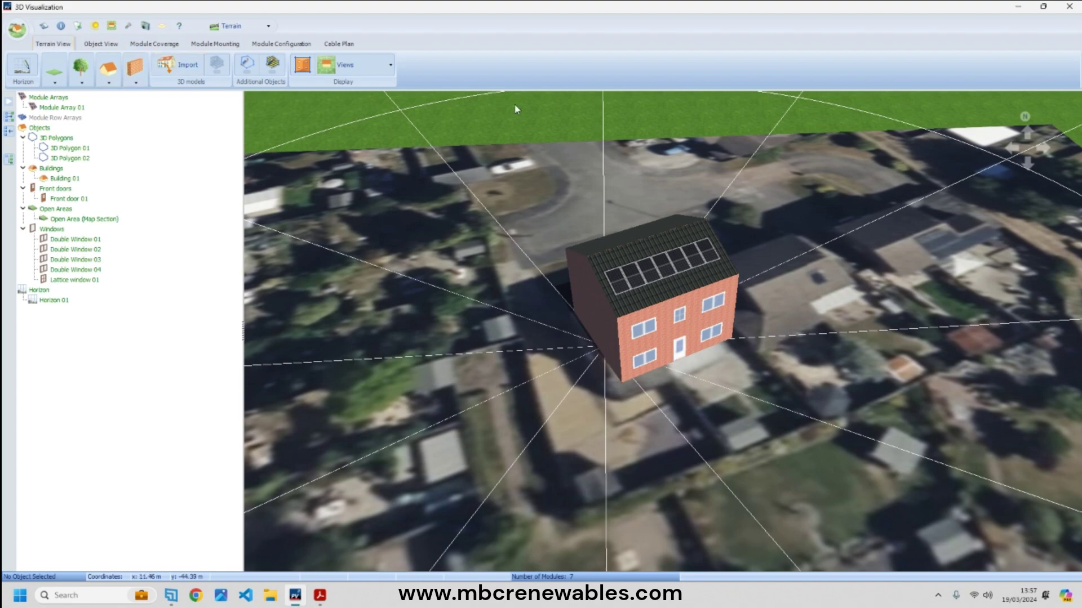
click(829, 197)
scroll(830, 197, up, 5)
scroll(665, 248, up, 5)
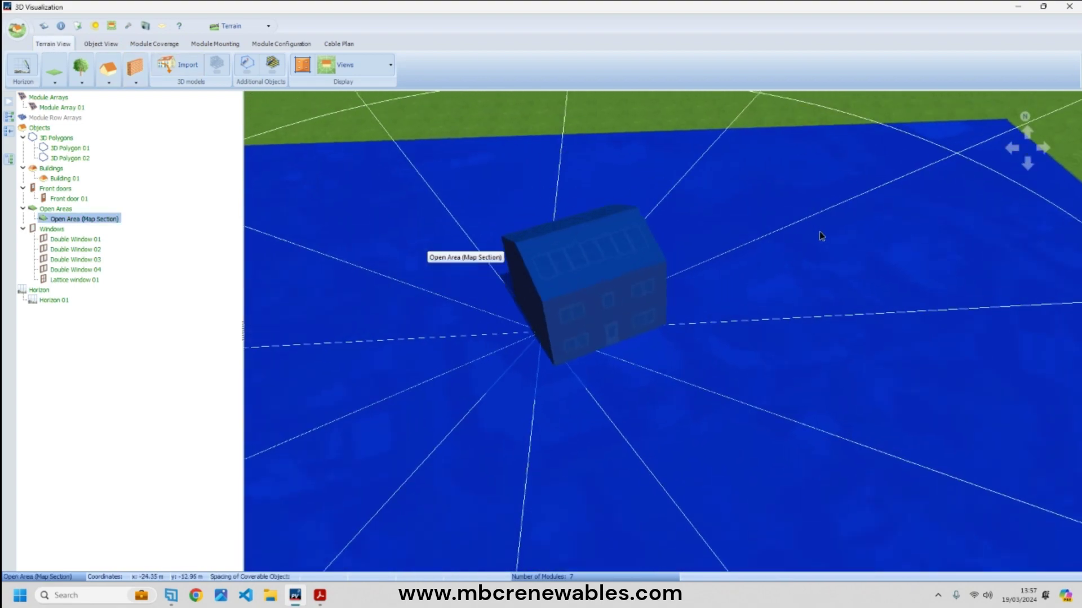
scroll(796, 326, down, 3)
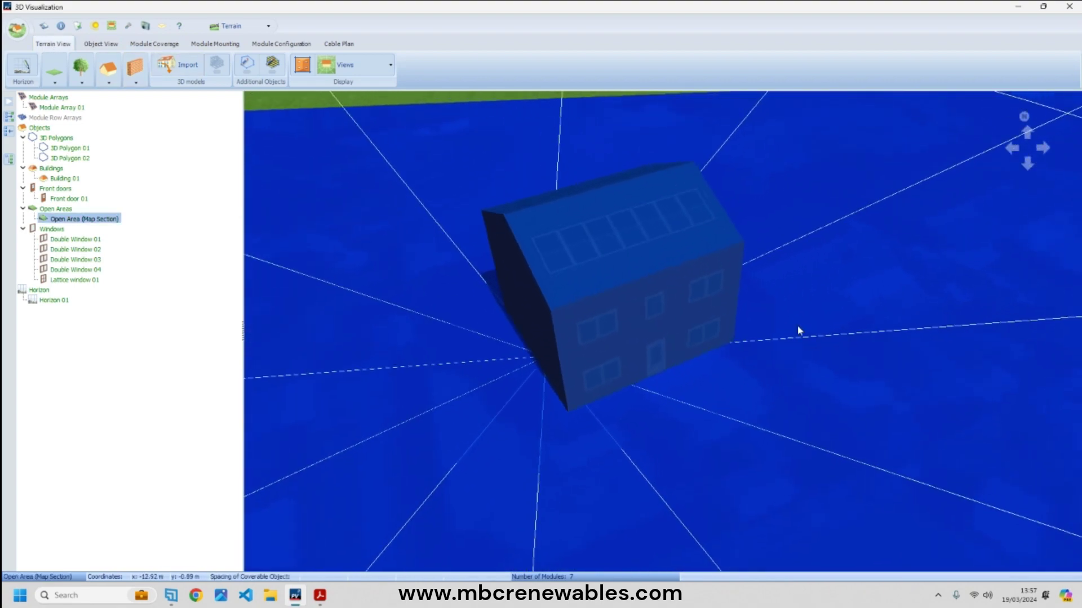
click(572, 93)
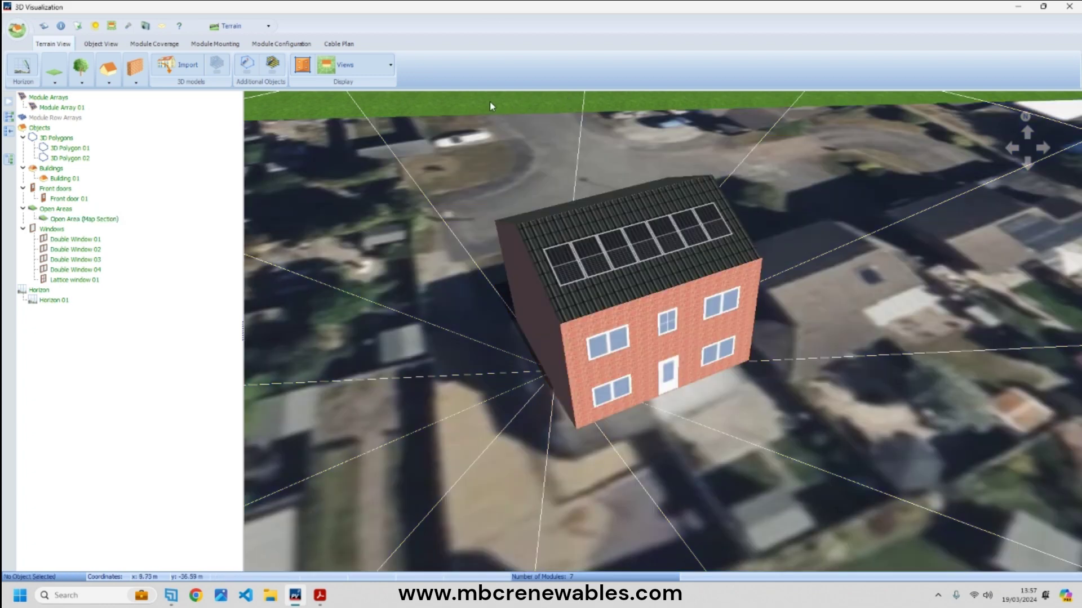
- Capture two screenshots of the house from different angles
click(146, 25)
click(206, 278)
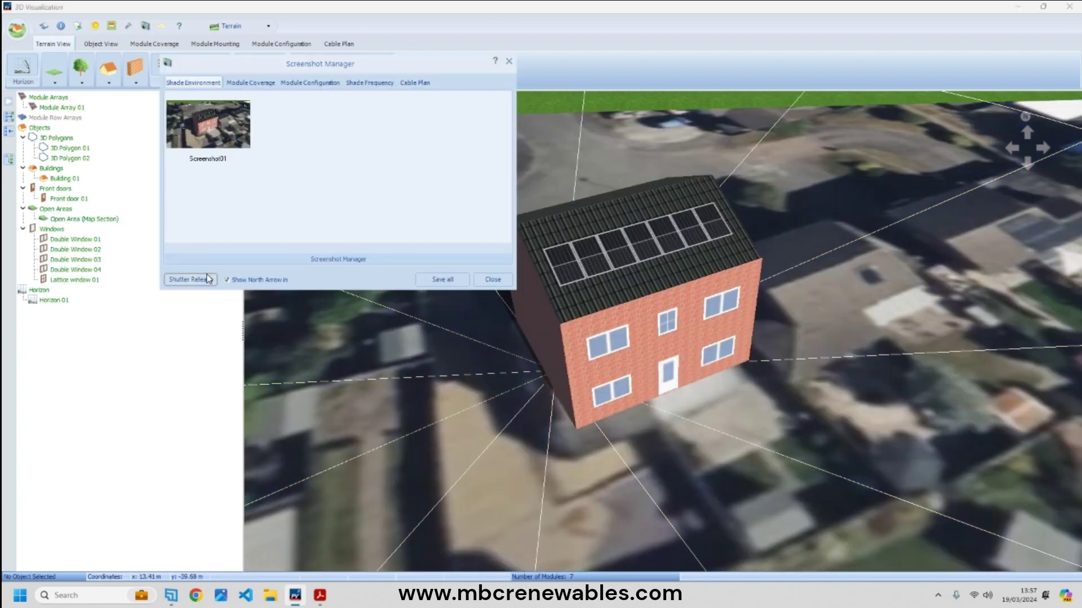
click(493, 279)
scroll(739, 359, up, 5)
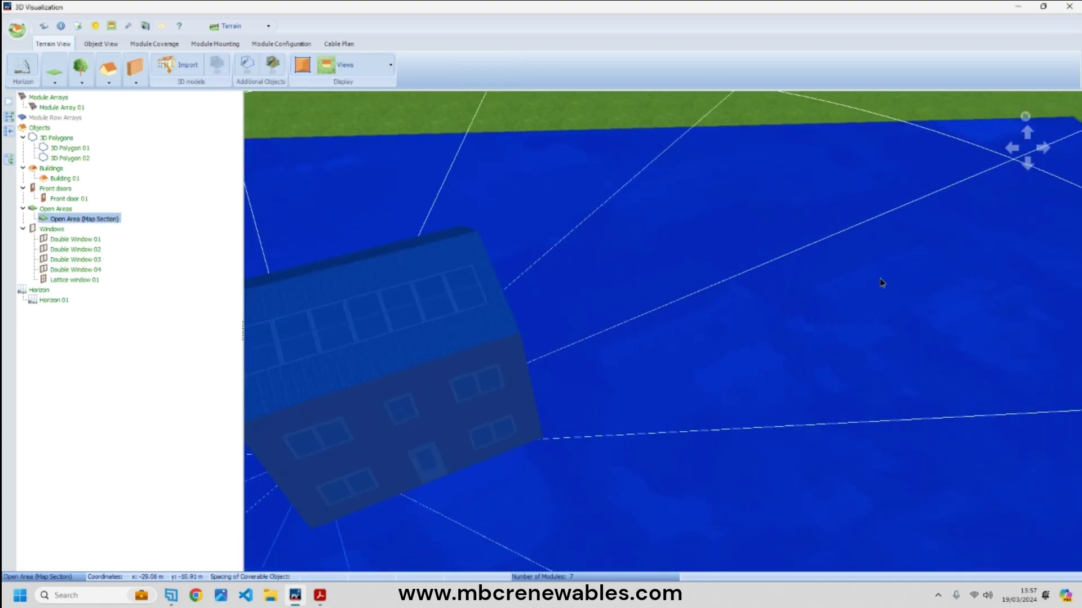
scroll(619, 349, down, 5)
right_drag(540, 340, 620, 352)
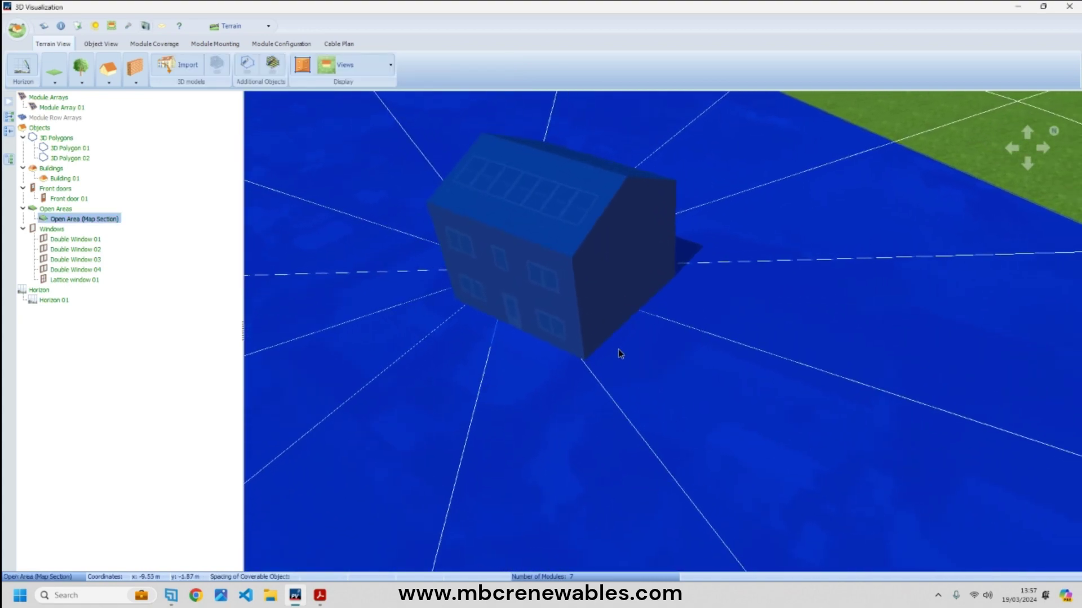
scroll(579, 315, up, 2)
key(Escape)
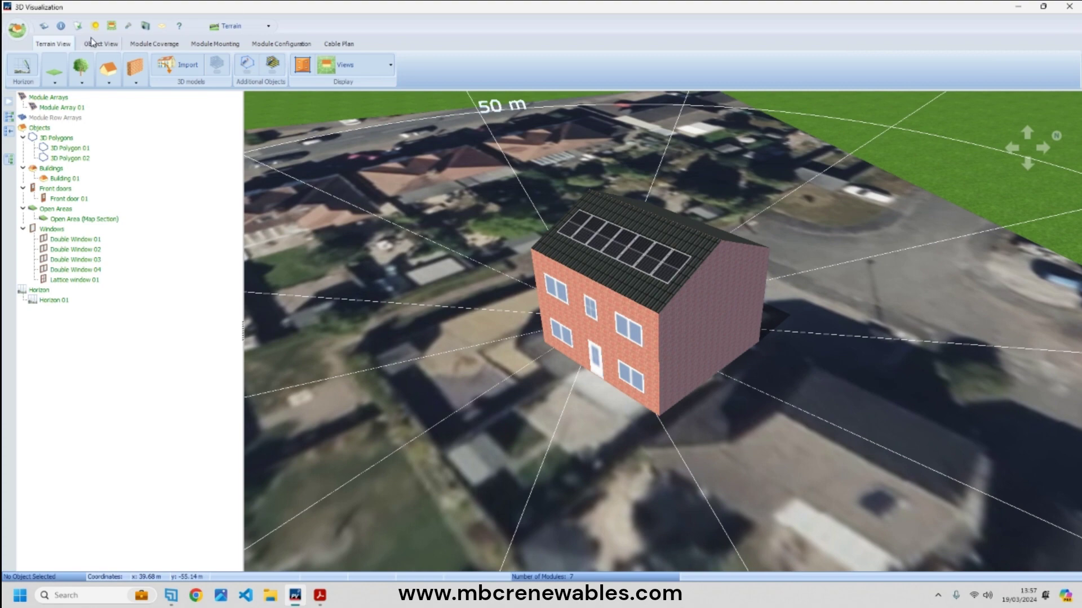
click(146, 25)
click(186, 273)
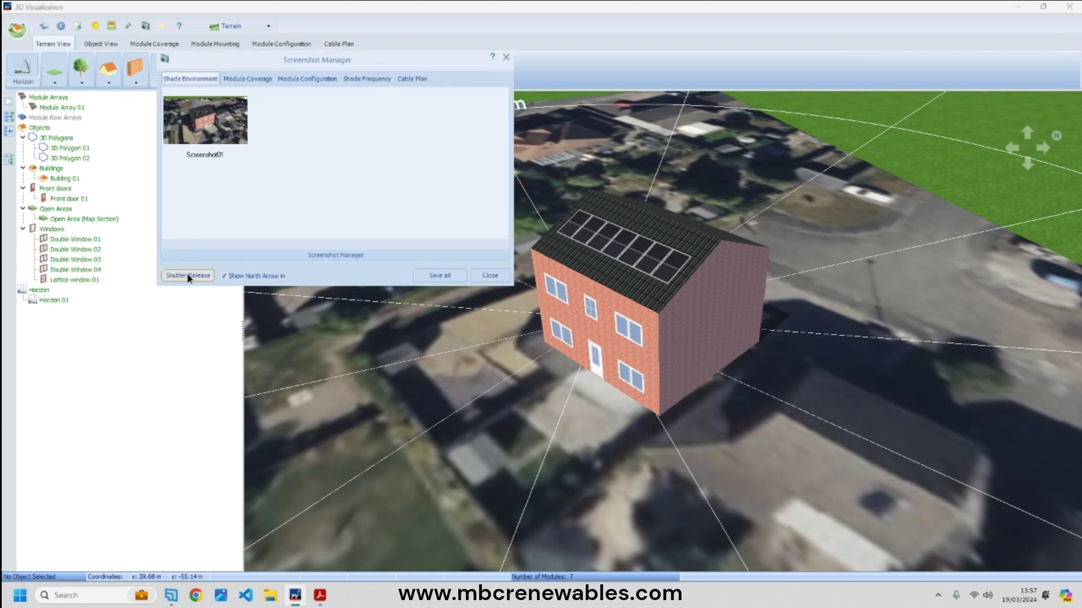
click(490, 275)
- Zoom in and capture a close-up screenshot of the roof array
drag(459, 191, 654, 361)
right_drag(623, 280, 591, 288)
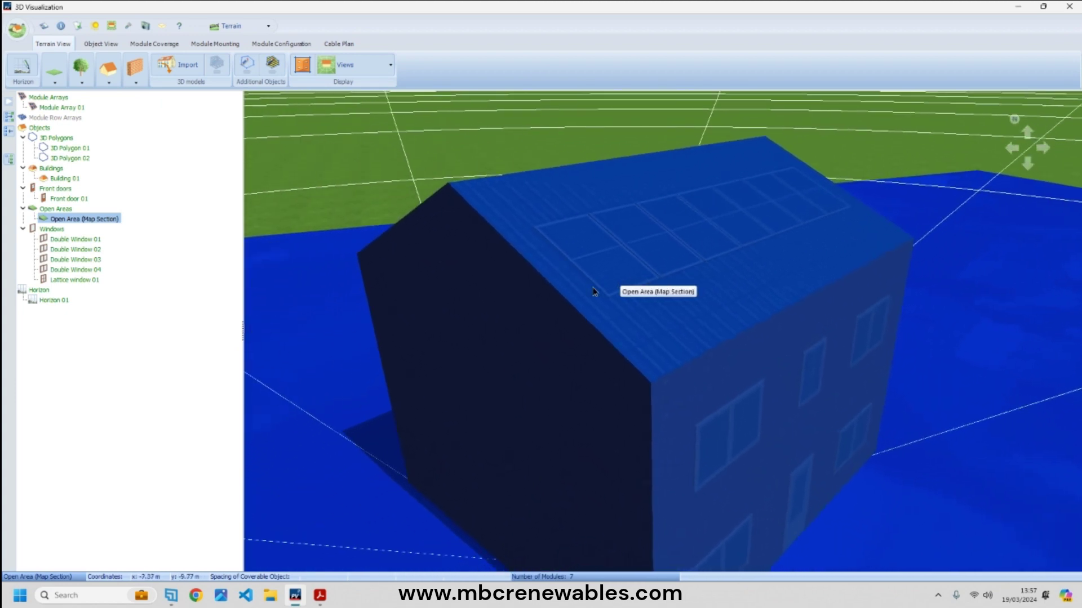
key(Escape)
click(143, 29)
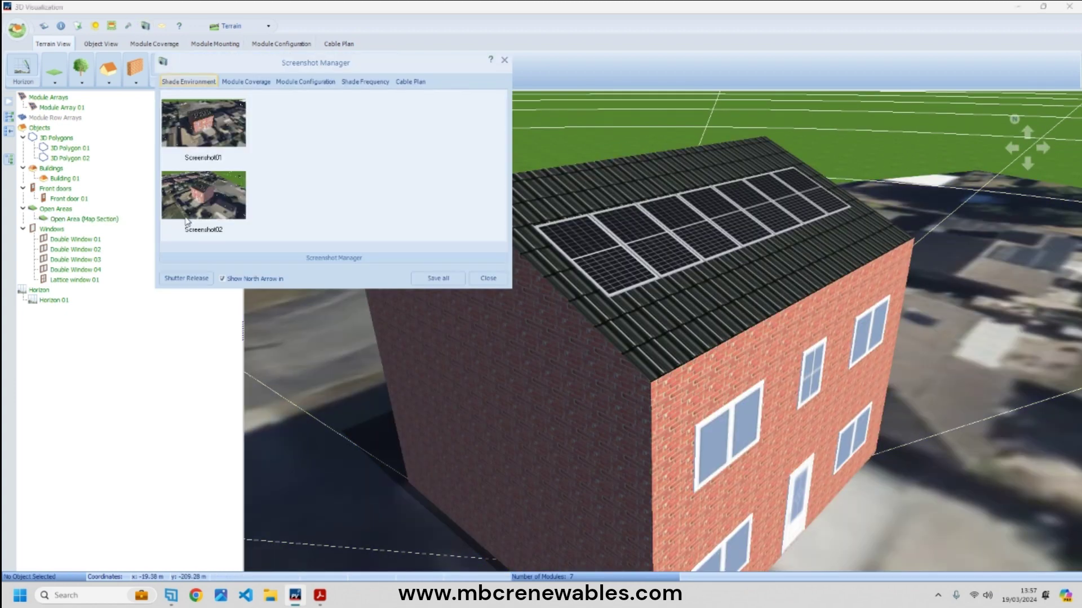
click(192, 278)
click(486, 280)
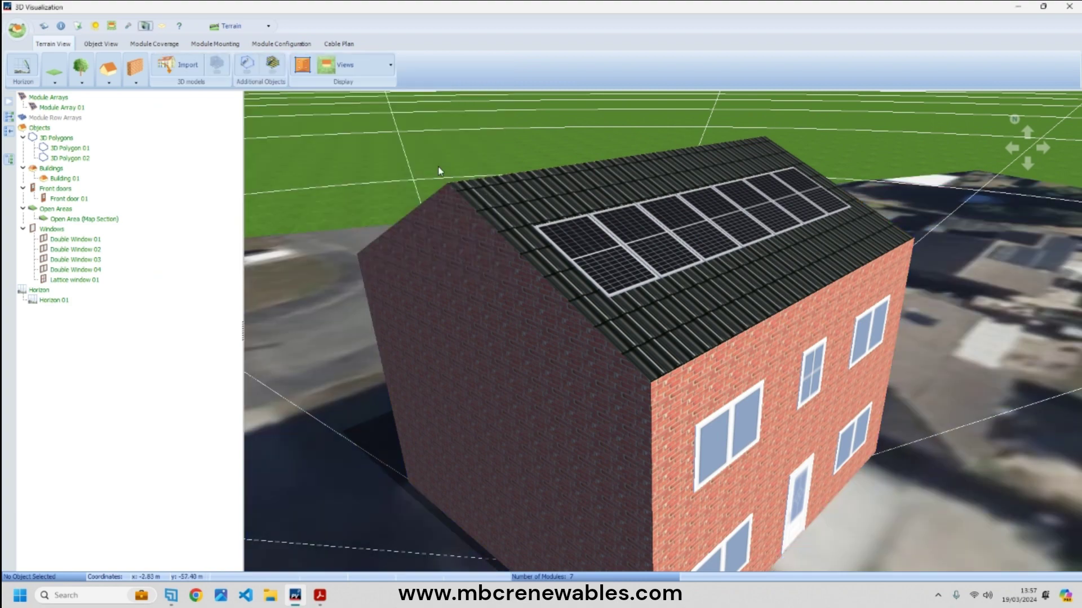
- Switch to Overhead View and capture a top-down screenshot of the site
click(390, 65)
click(370, 187)
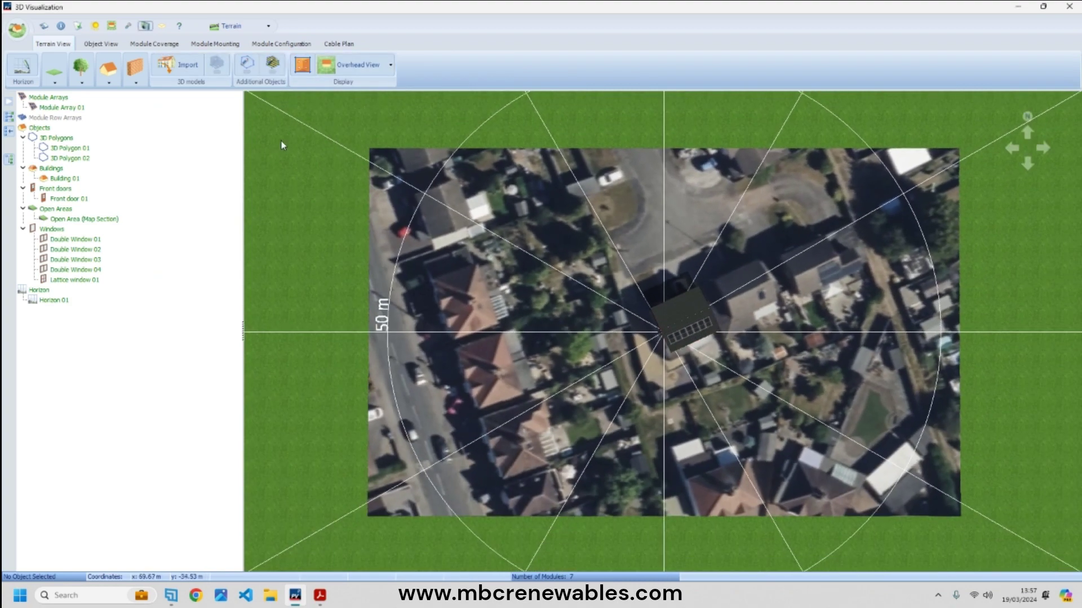
scroll(295, 192, up, 3)
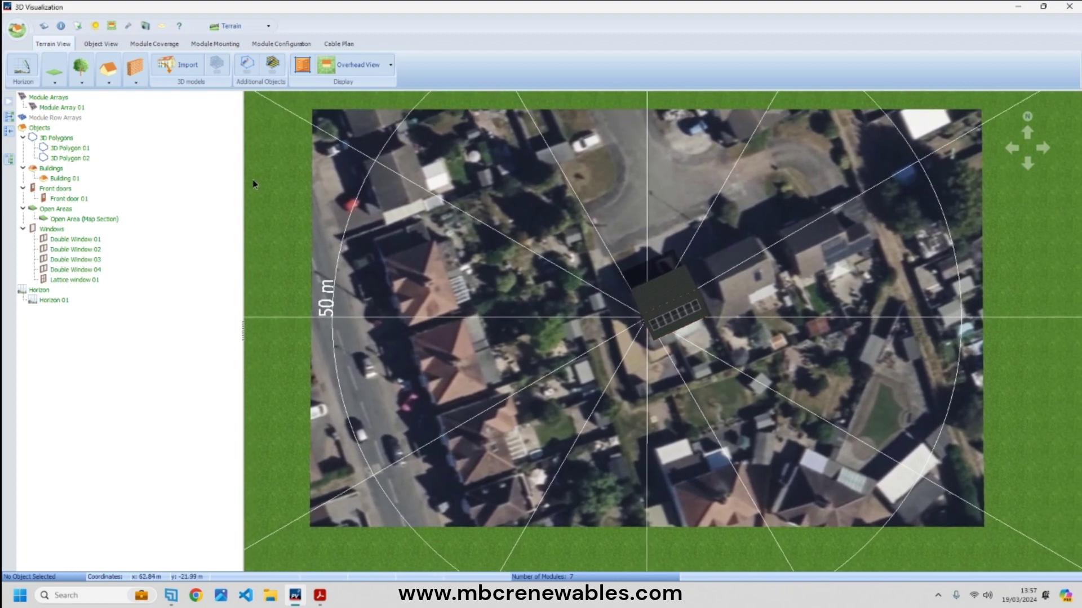
click(145, 26)
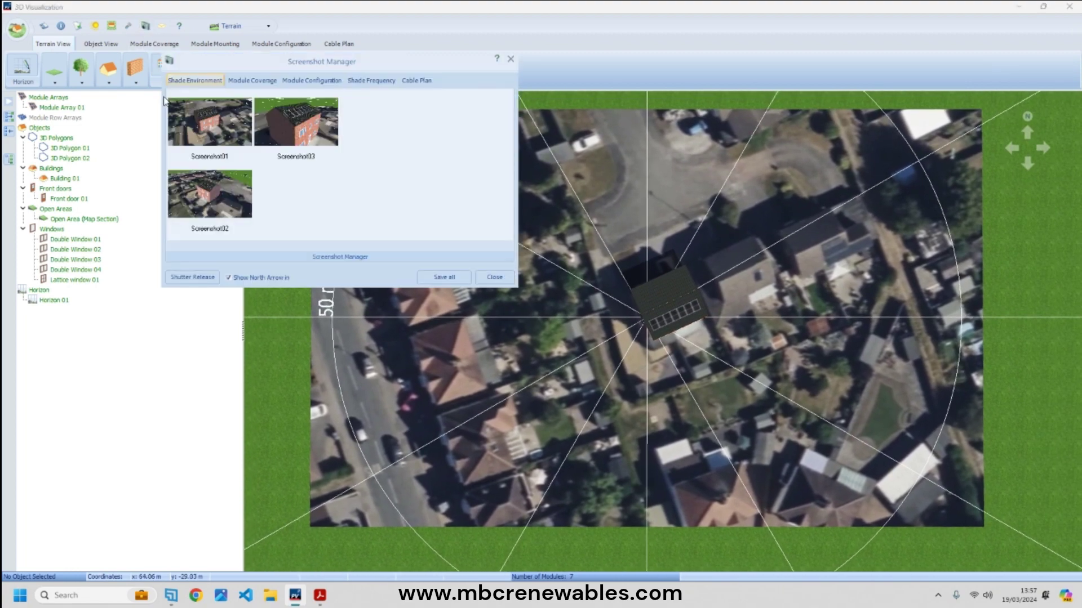
click(193, 277)
click(494, 277)
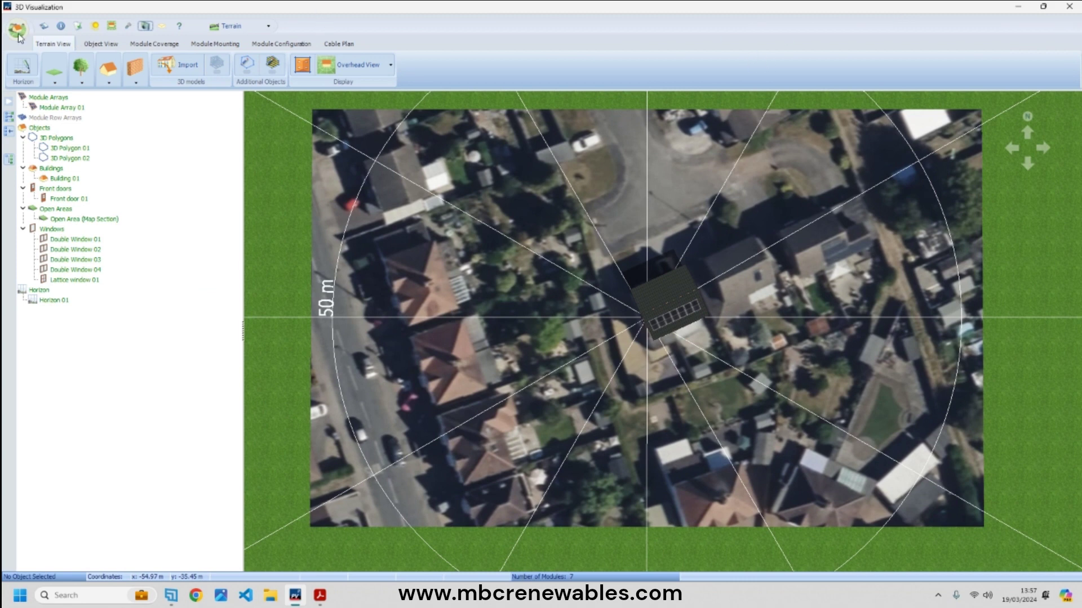
- Leave 3D Visualization, adopt the 3D data into the project and determine shading now
click(1069, 6)
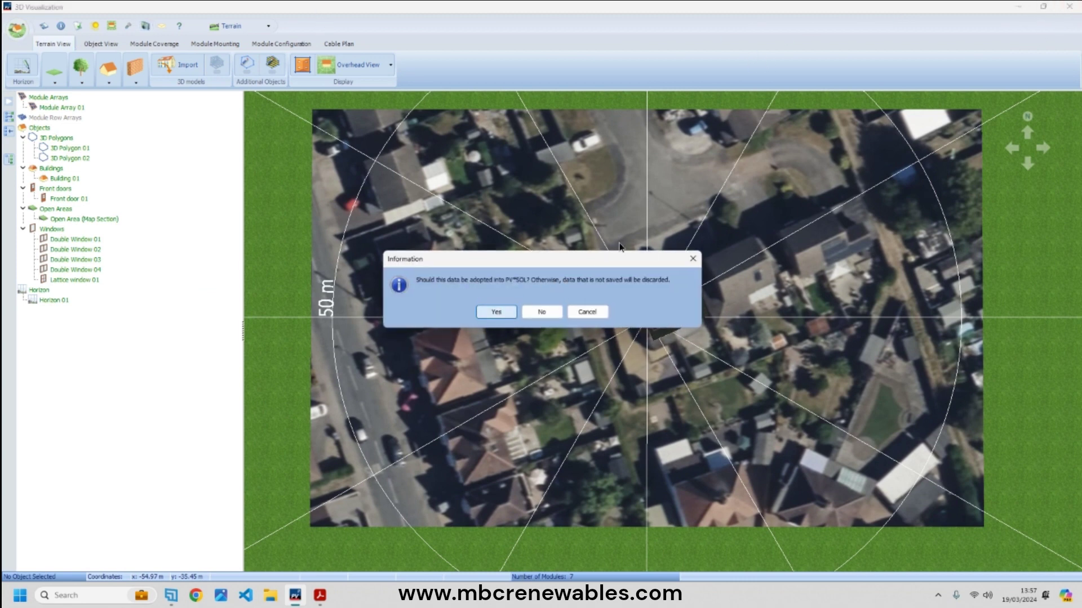
click(692, 259)
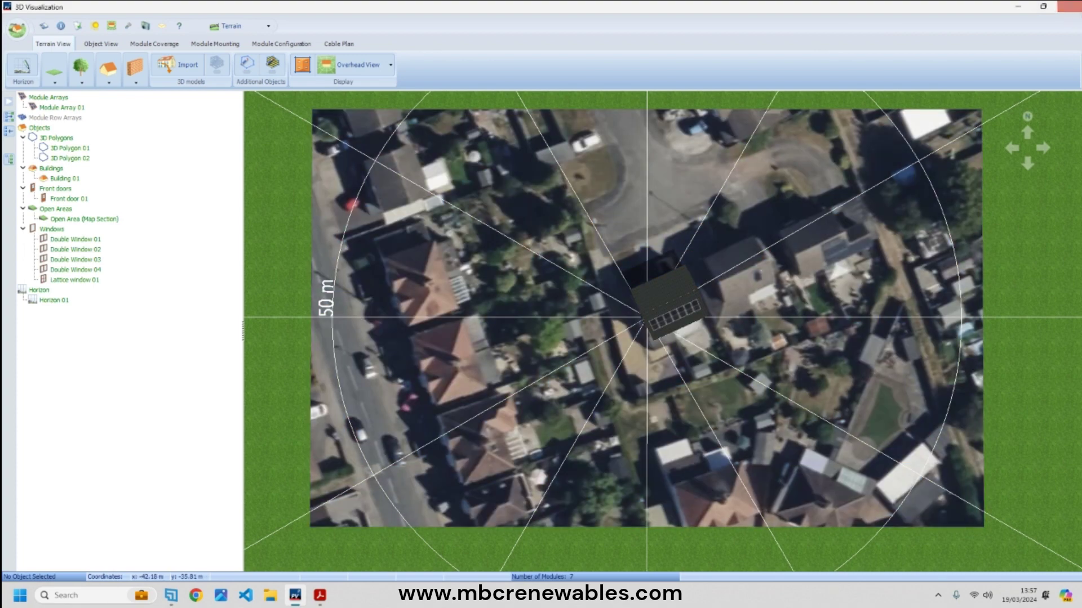
click(1068, 7)
click(507, 313)
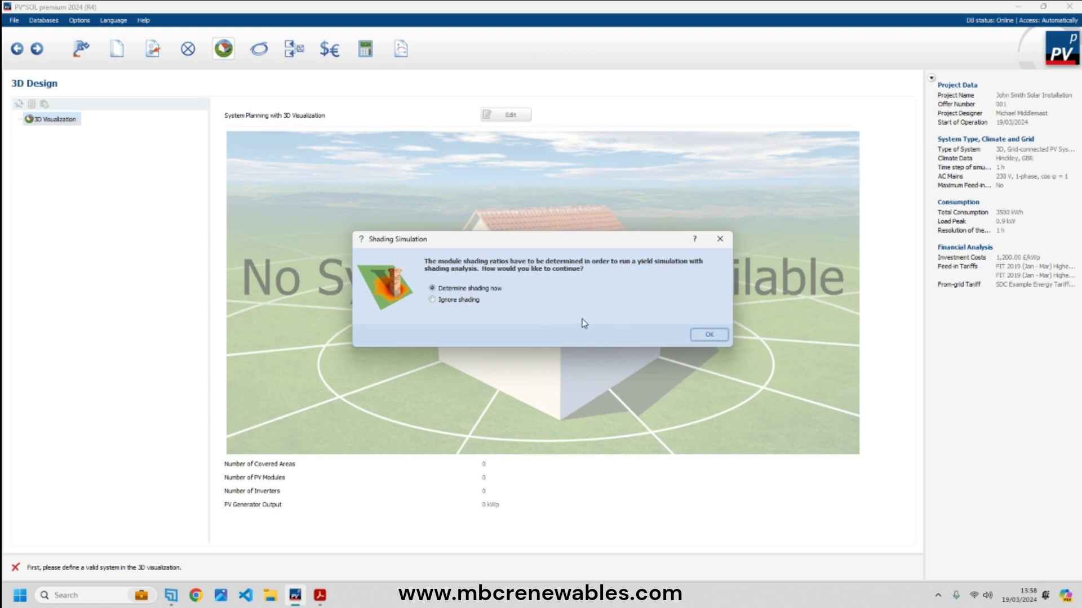
click(709, 335)
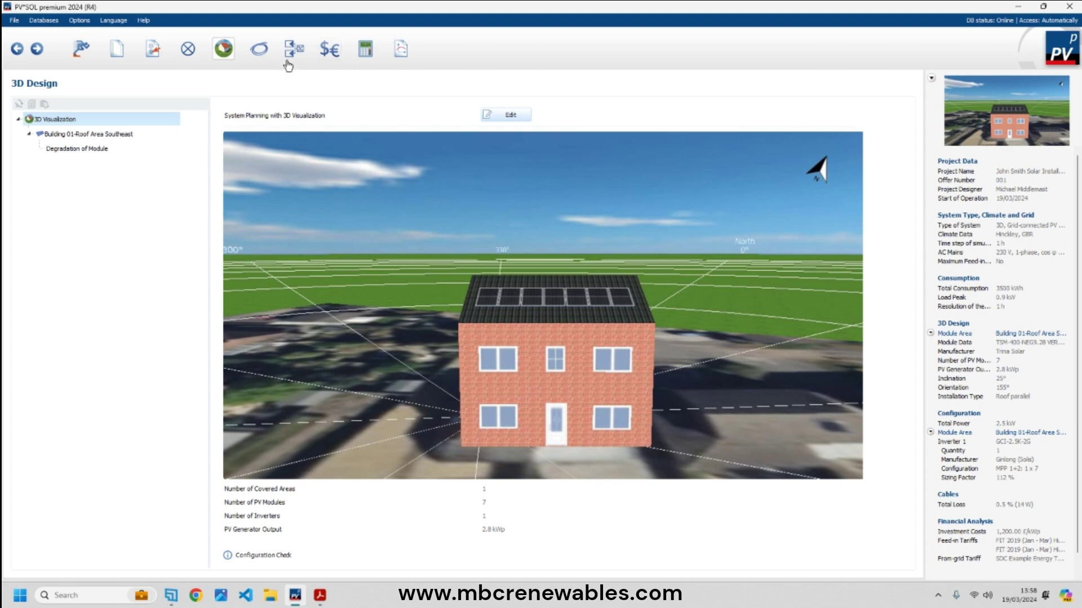
- Add a new Project Description line: '7 x Trina 400W modules tied to Solis Inverter System'
click(116, 49)
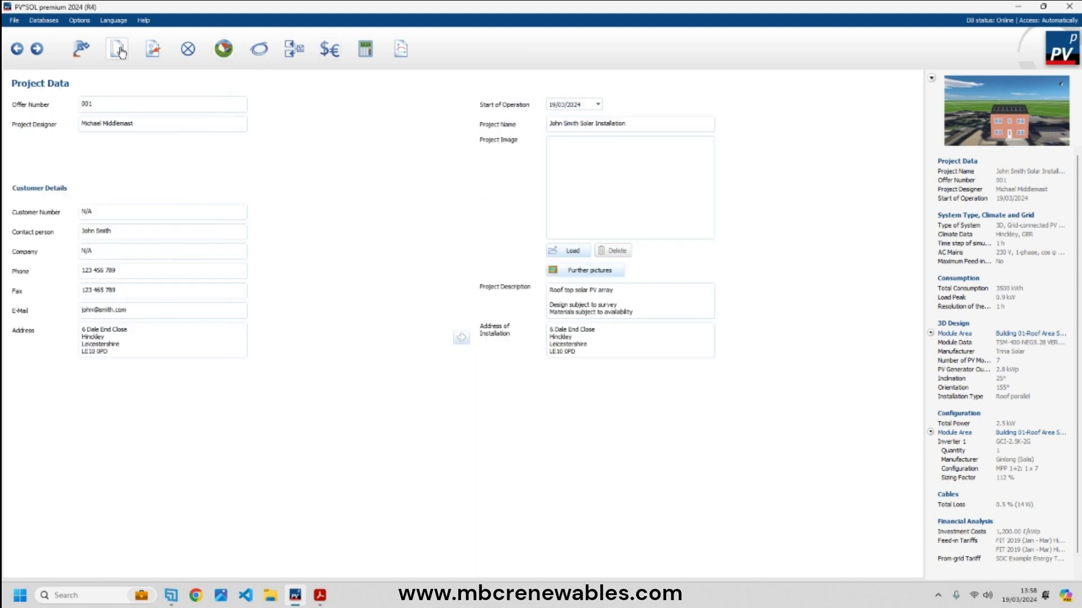
click(620, 290)
key(Return)
key(Return)
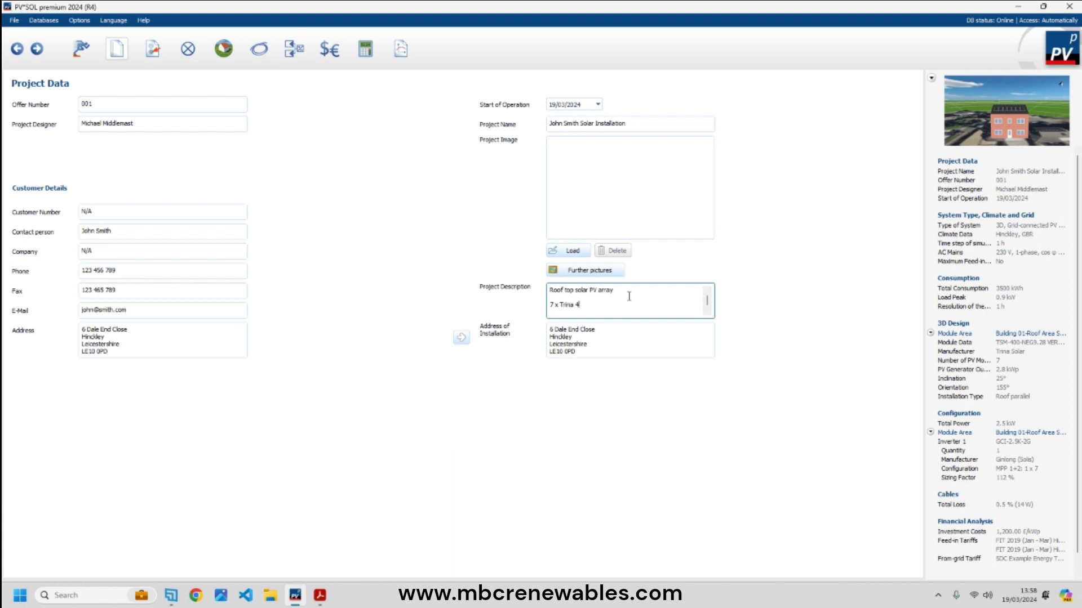
text(7 x Trina 400W modules tied to Solis Inverter System)
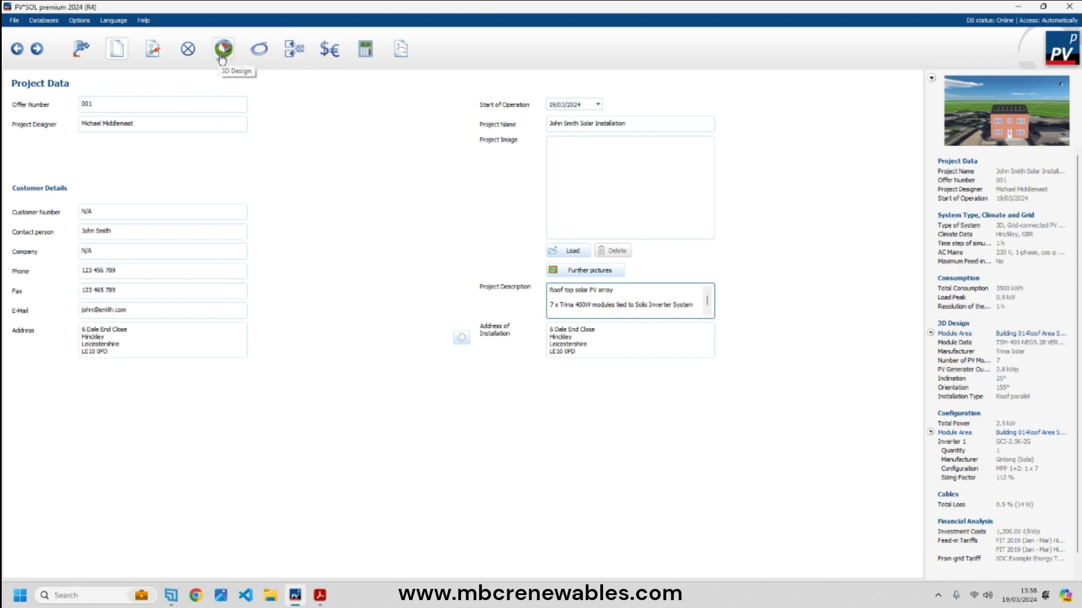
- Step through the Consumption, 3D Design and Cables pages to Plans and parts list
click(191, 64)
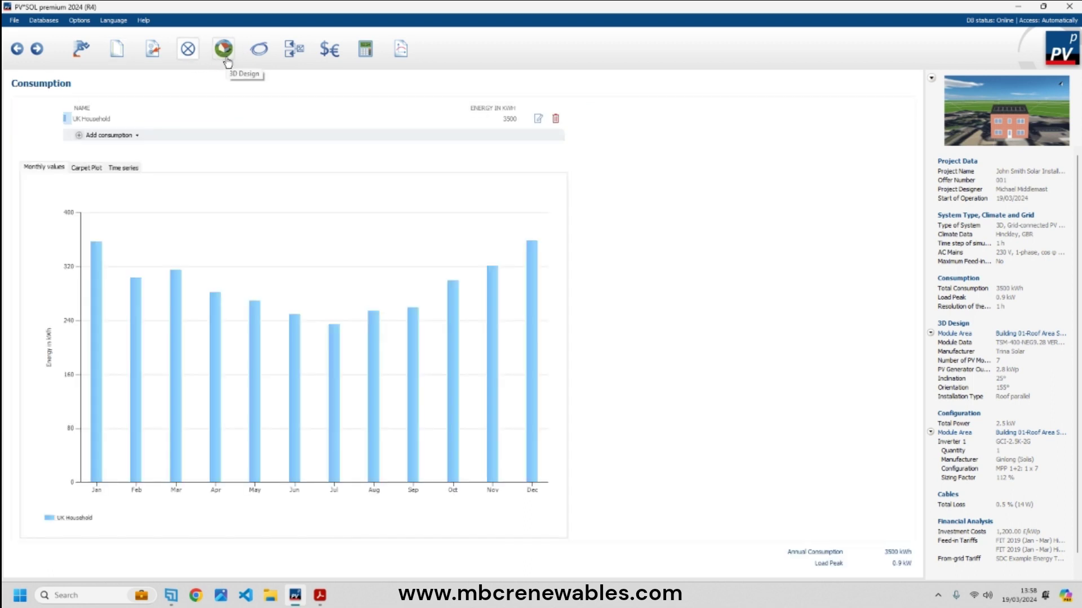
click(226, 62)
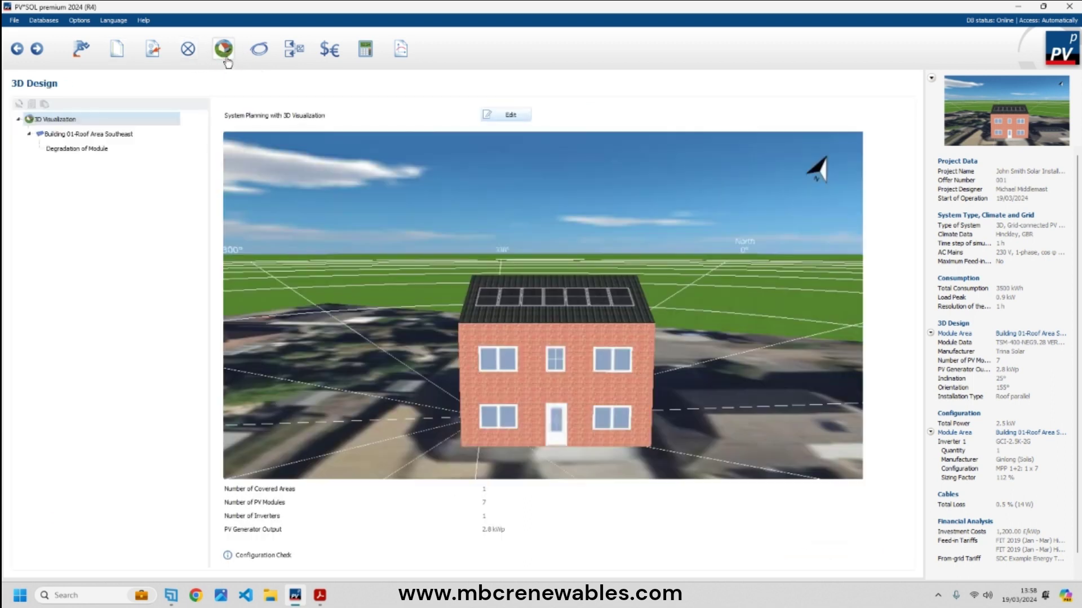
click(261, 61)
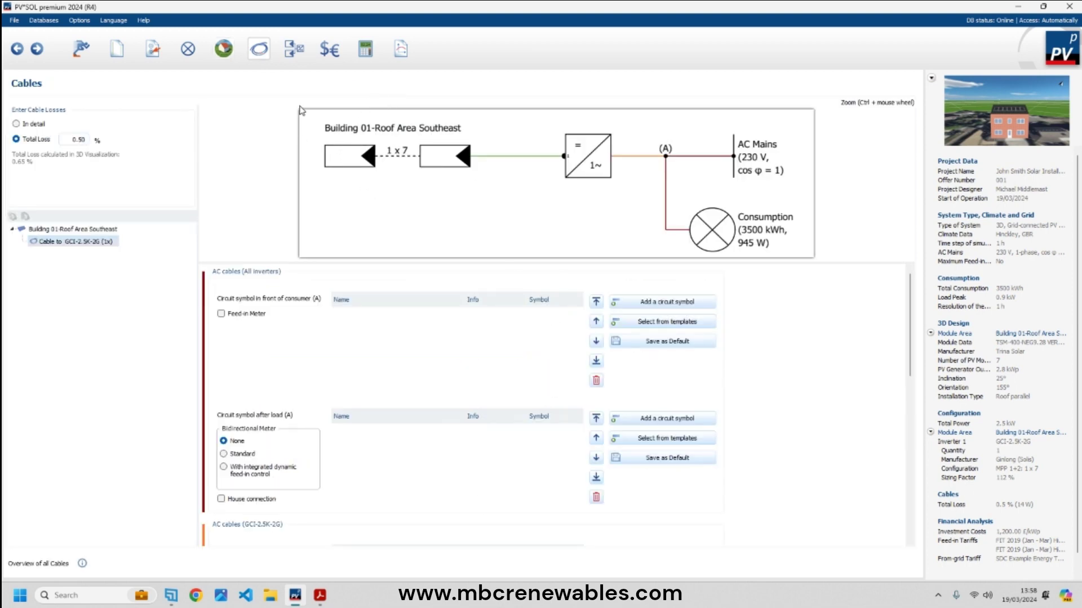
click(294, 52)
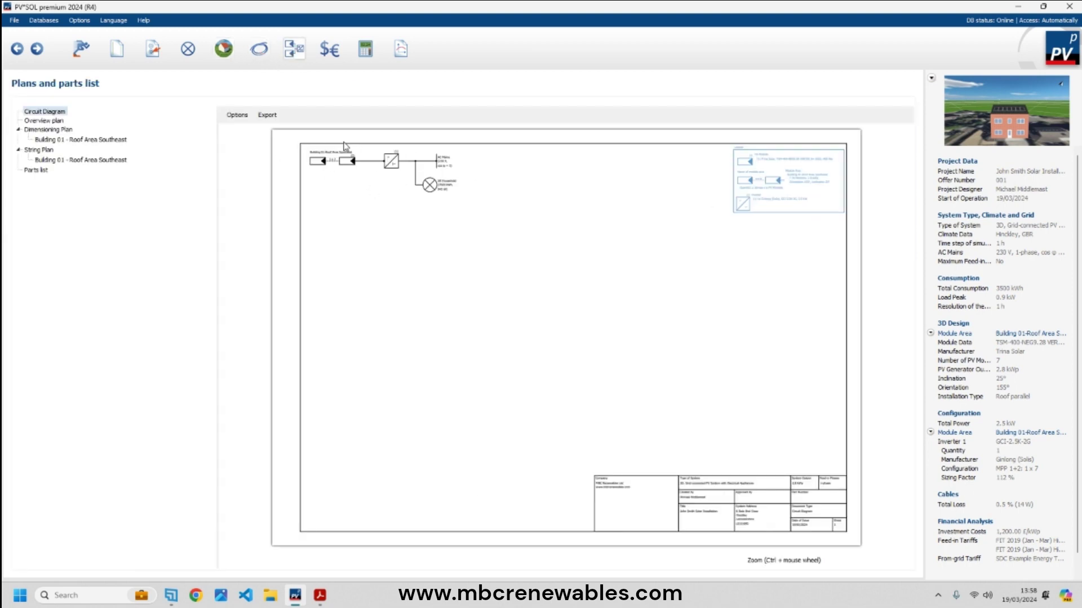
- Review the circuit diagram's display and export options, then return to Cables
click(241, 116)
click(260, 116)
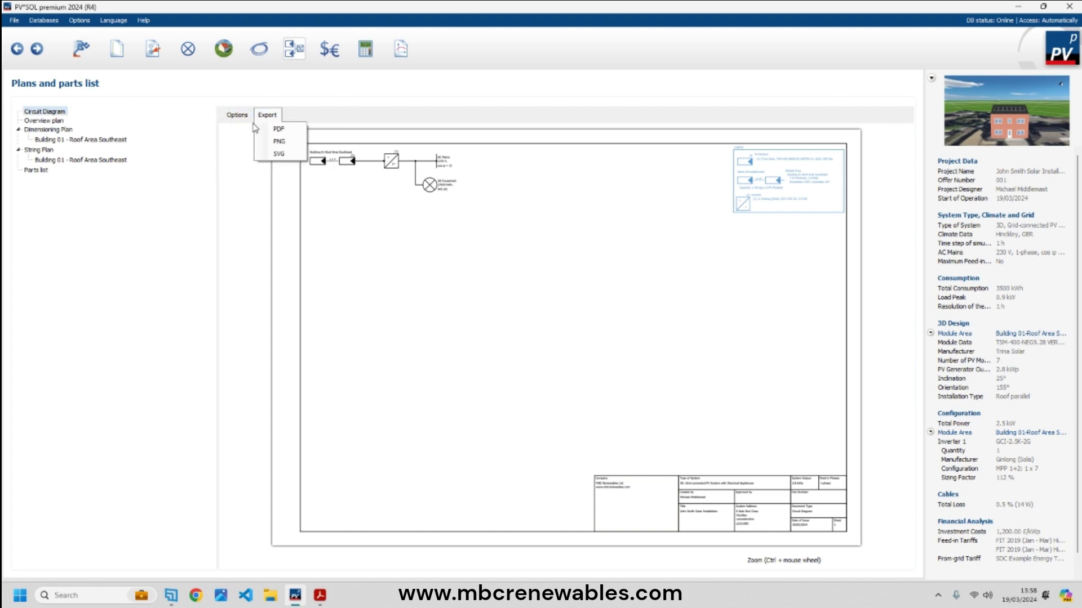
click(237, 115)
mouse_move(252, 132)
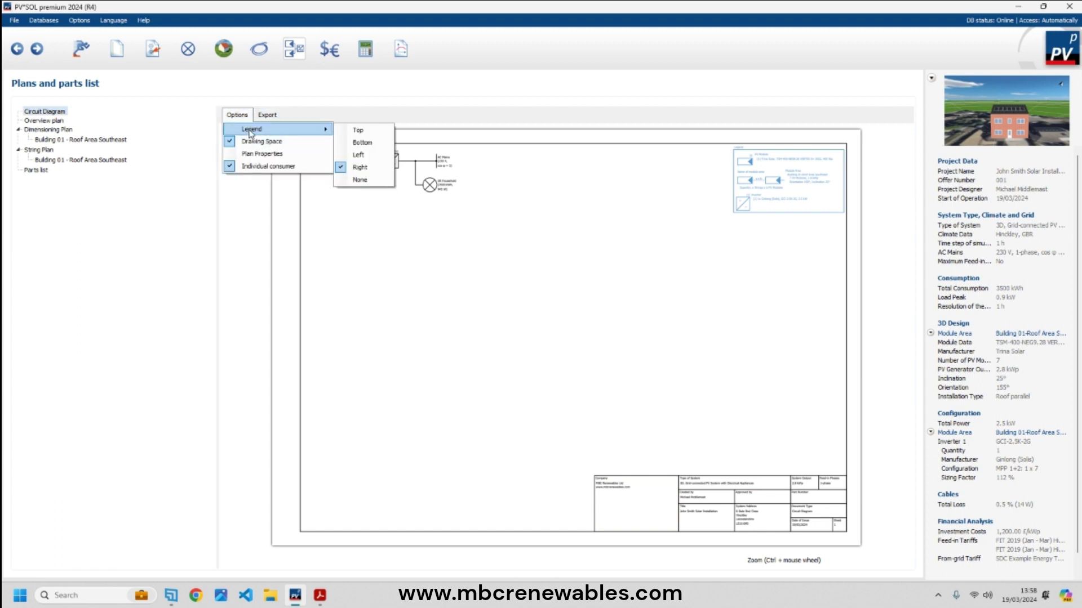
click(267, 115)
click(402, 225)
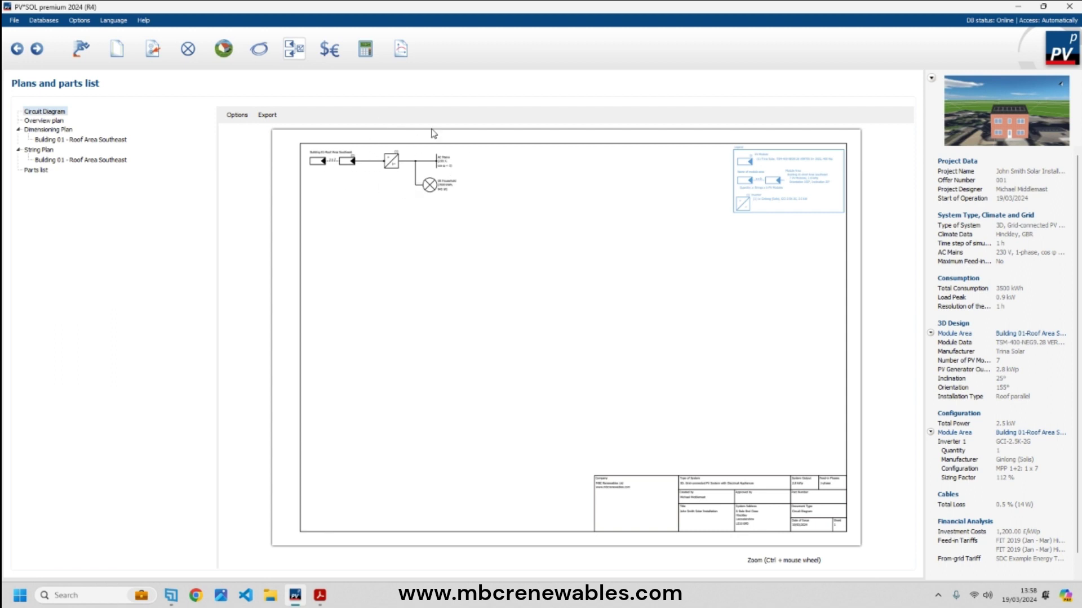
click(259, 49)
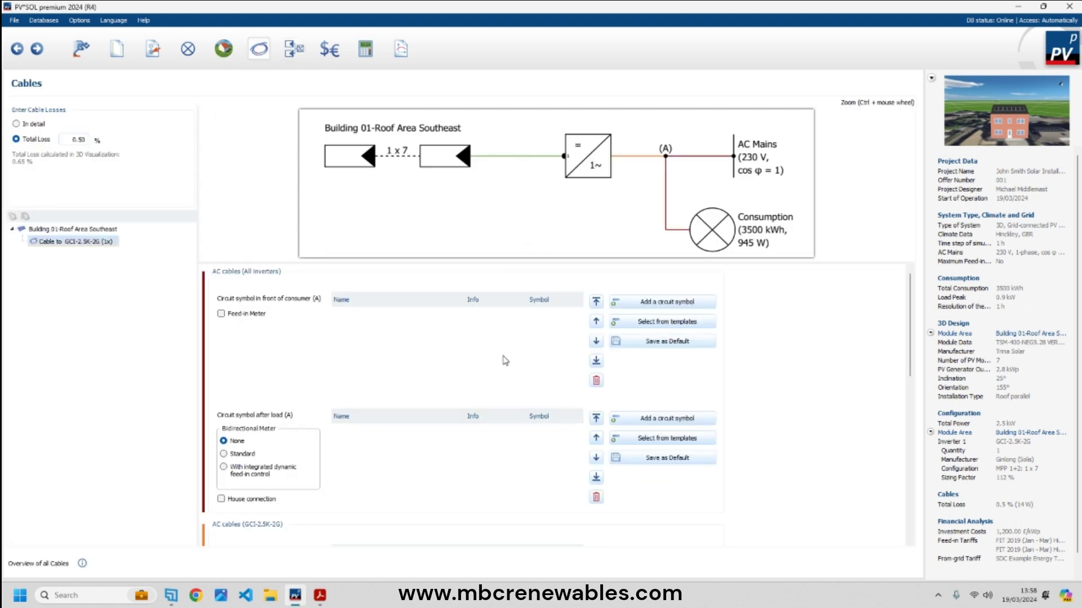
- Add a feed-in meter and remove unwanted circuit breakers around the consumer and load
click(221, 314)
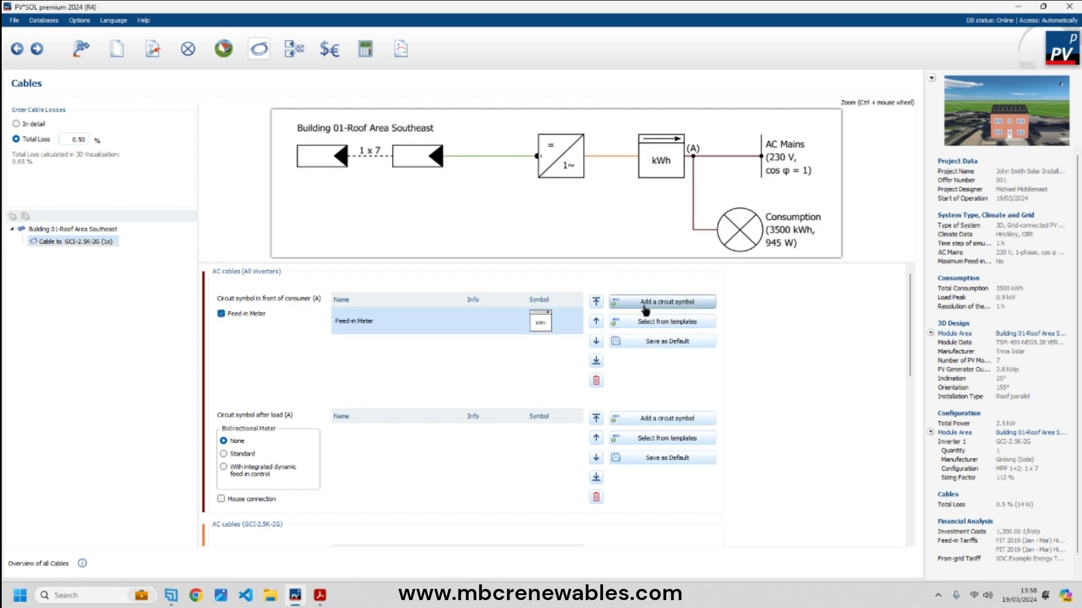
click(645, 307)
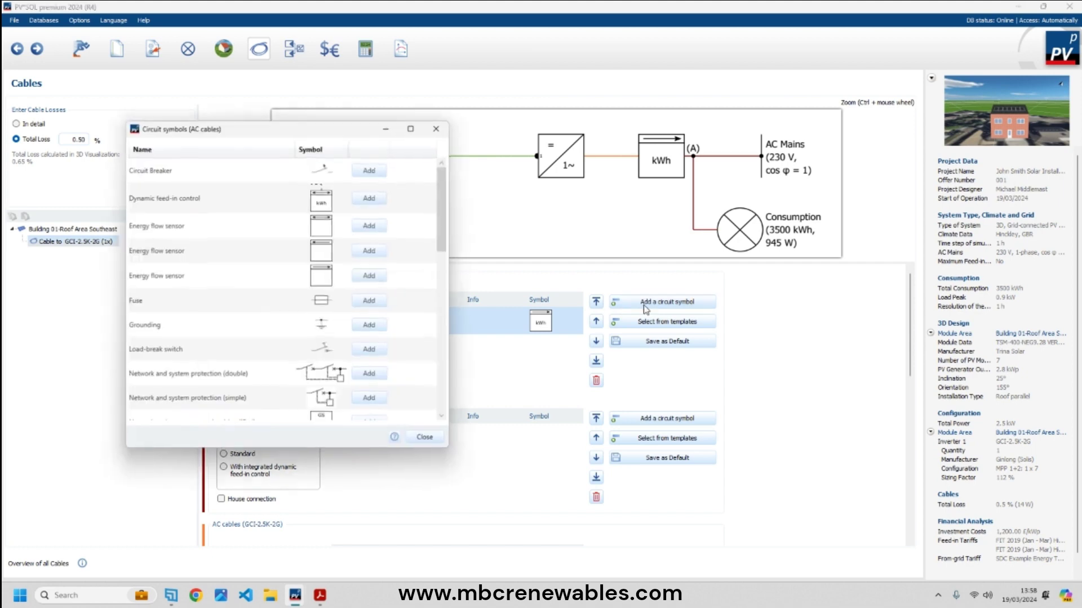
click(371, 168)
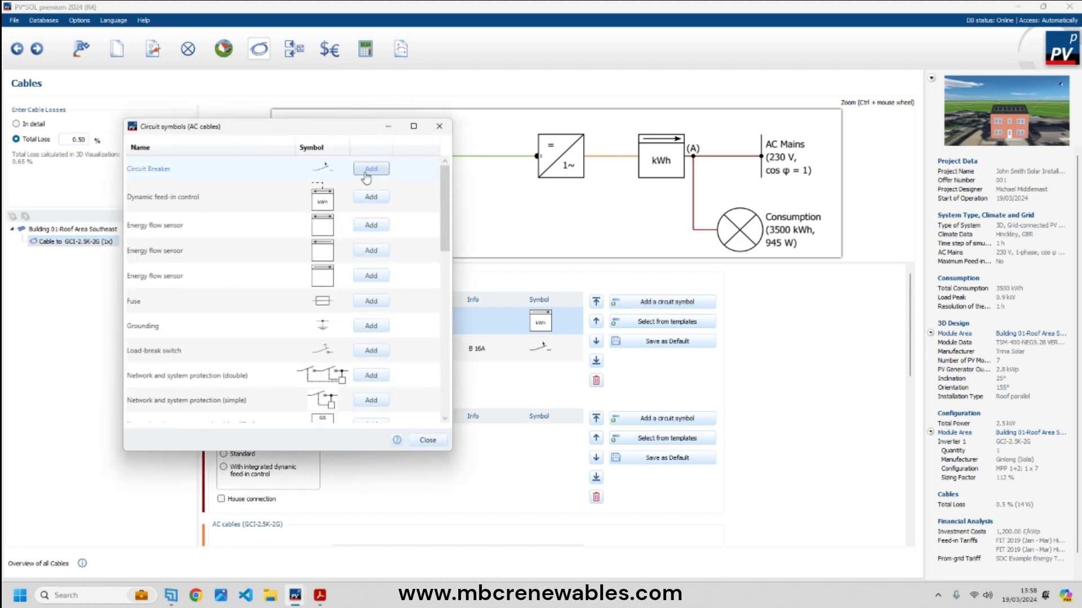
click(442, 131)
click(541, 354)
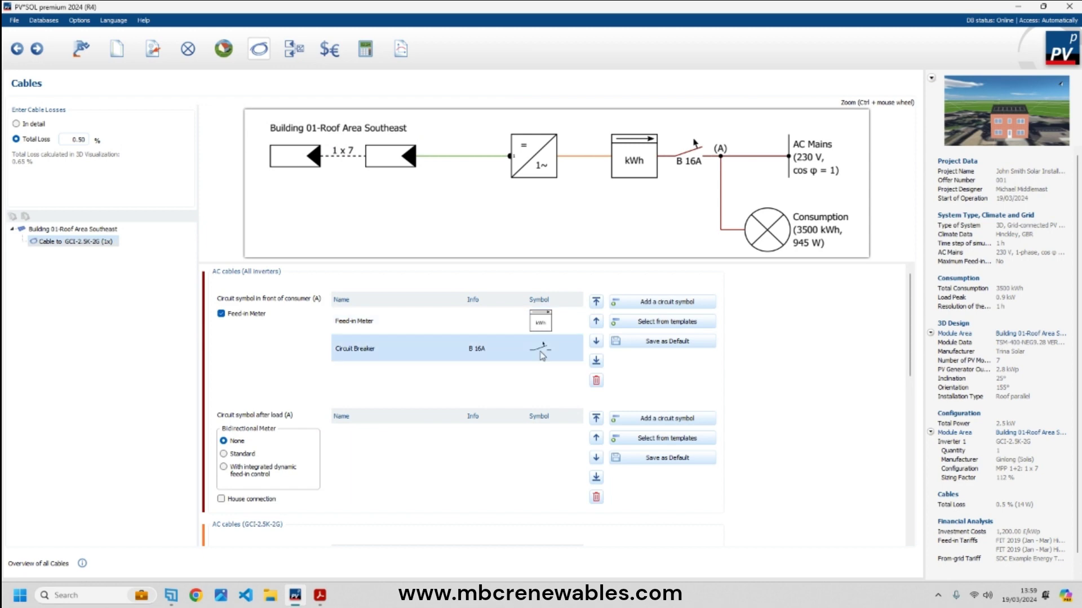
click(596, 381)
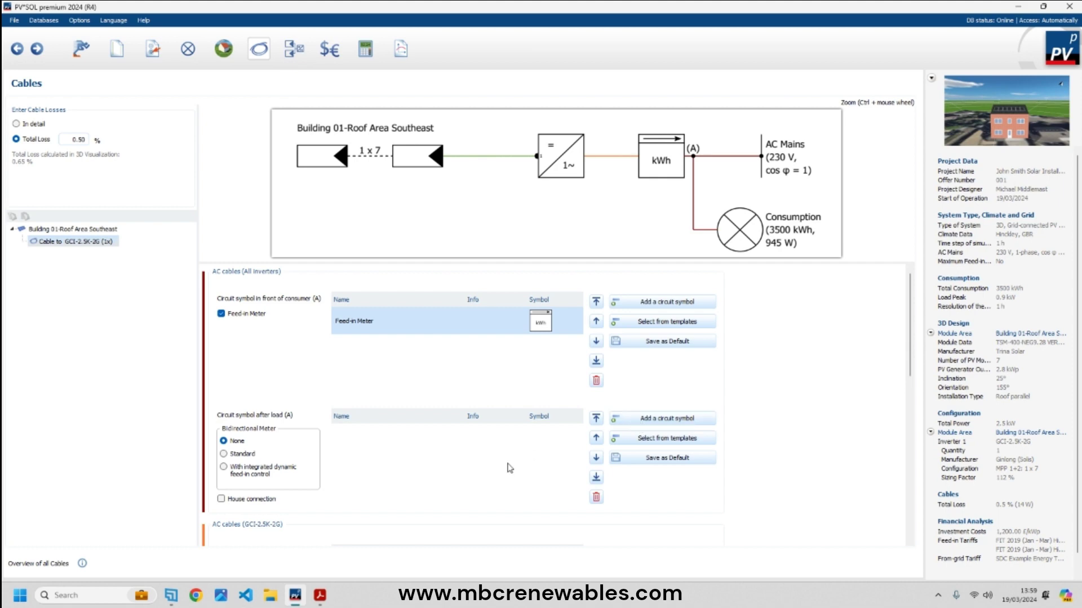
click(633, 426)
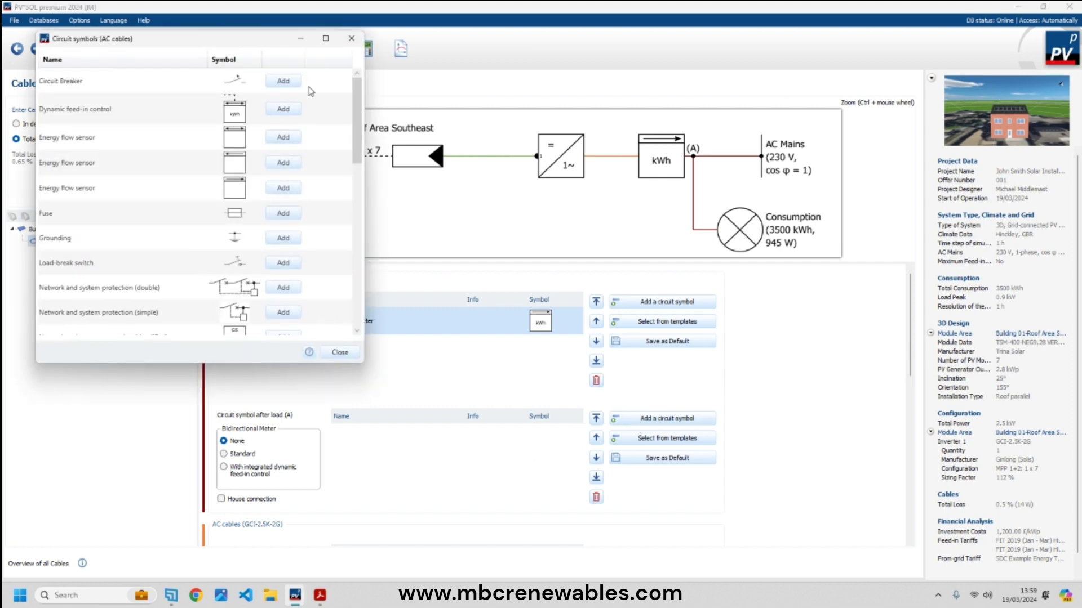
click(283, 81)
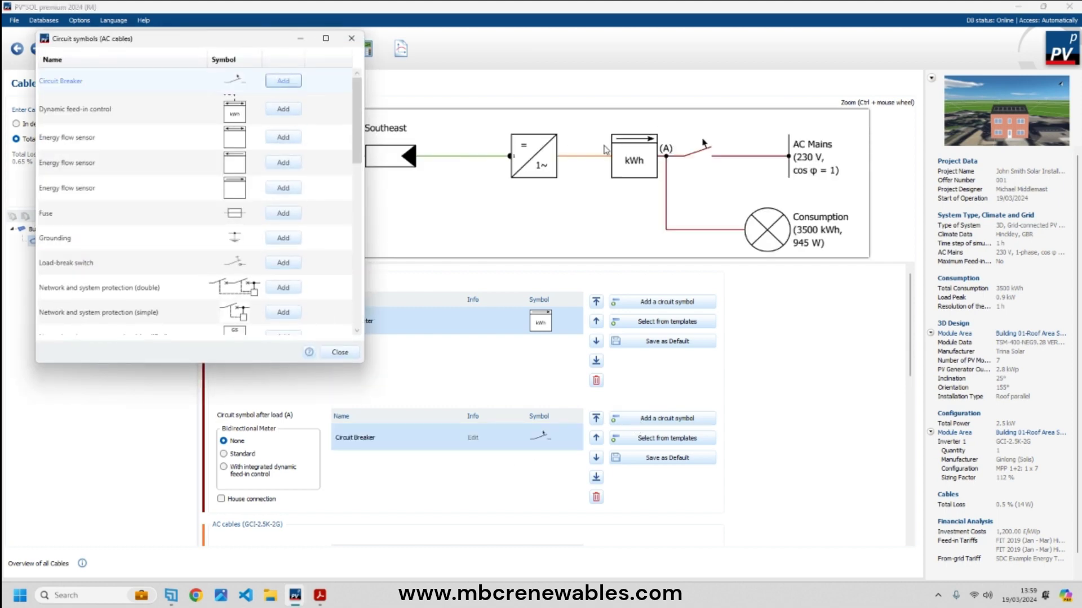
click(351, 39)
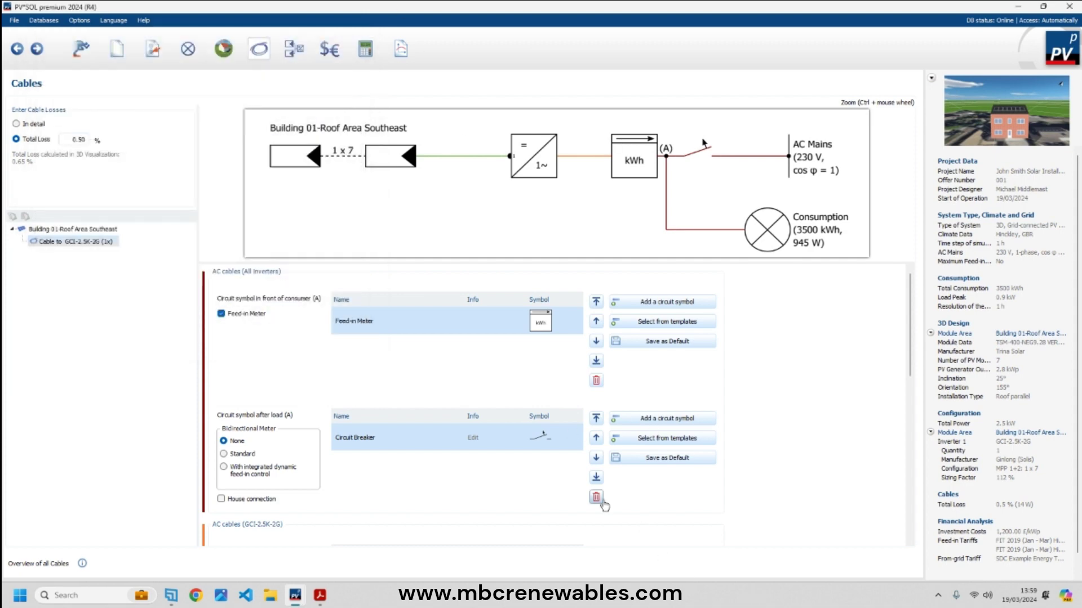
click(596, 497)
scroll(547, 466, down, 3)
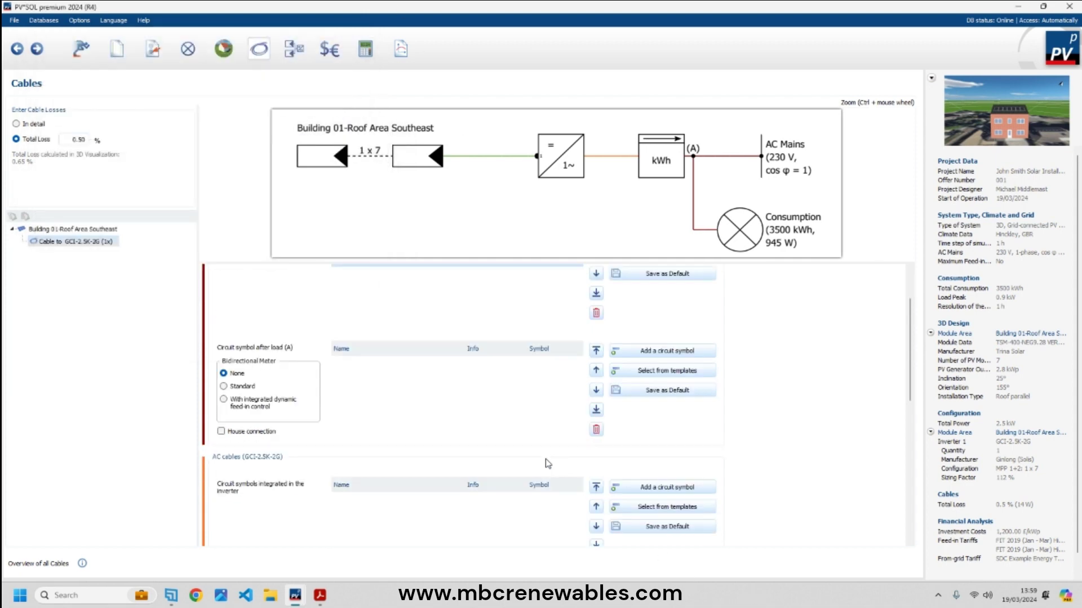
- Add a circuit breaker and grounding inside the inverter
click(642, 352)
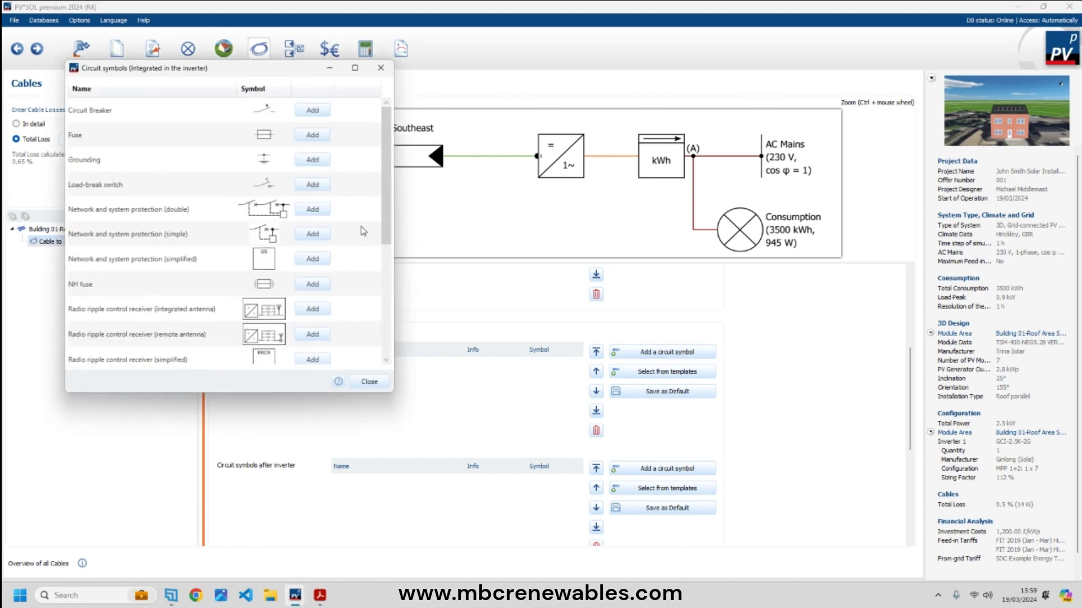
click(311, 109)
click(312, 159)
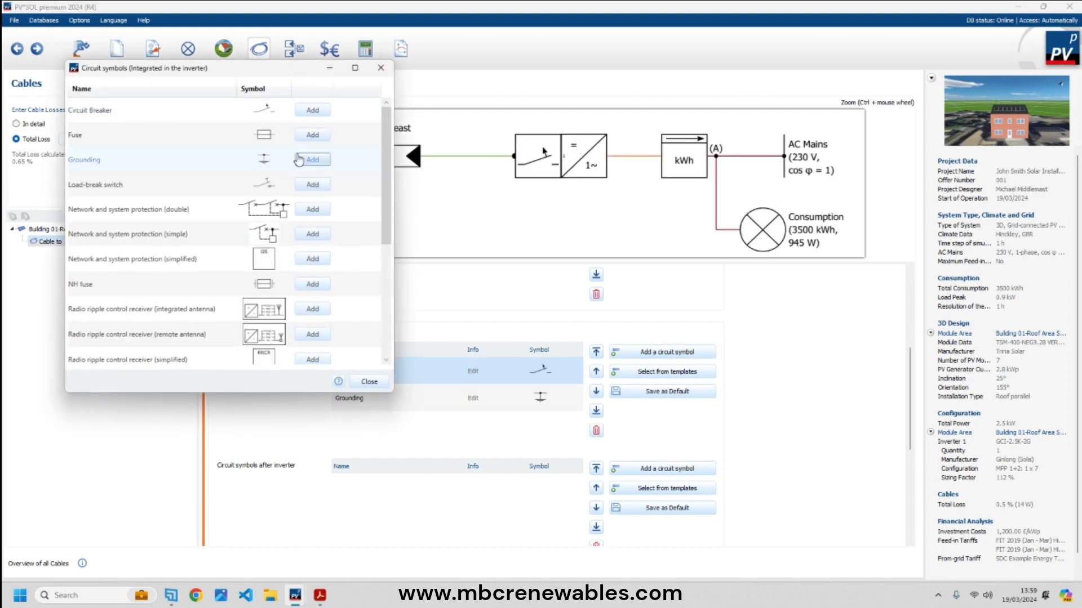
click(378, 69)
- Add grounding to the string cable
scroll(564, 439, down, 1)
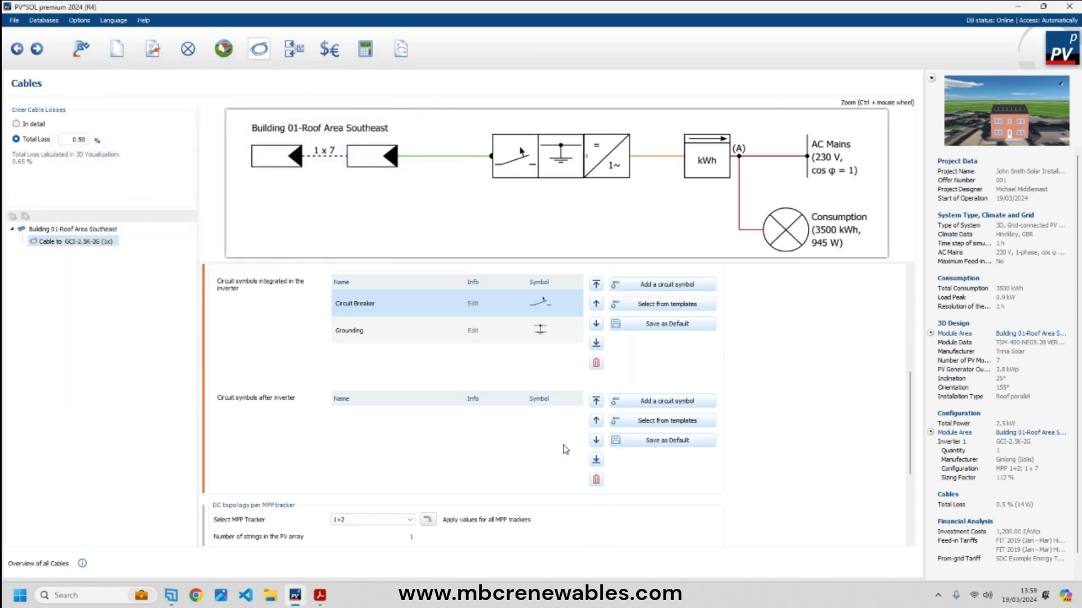
scroll(519, 440, down, 3)
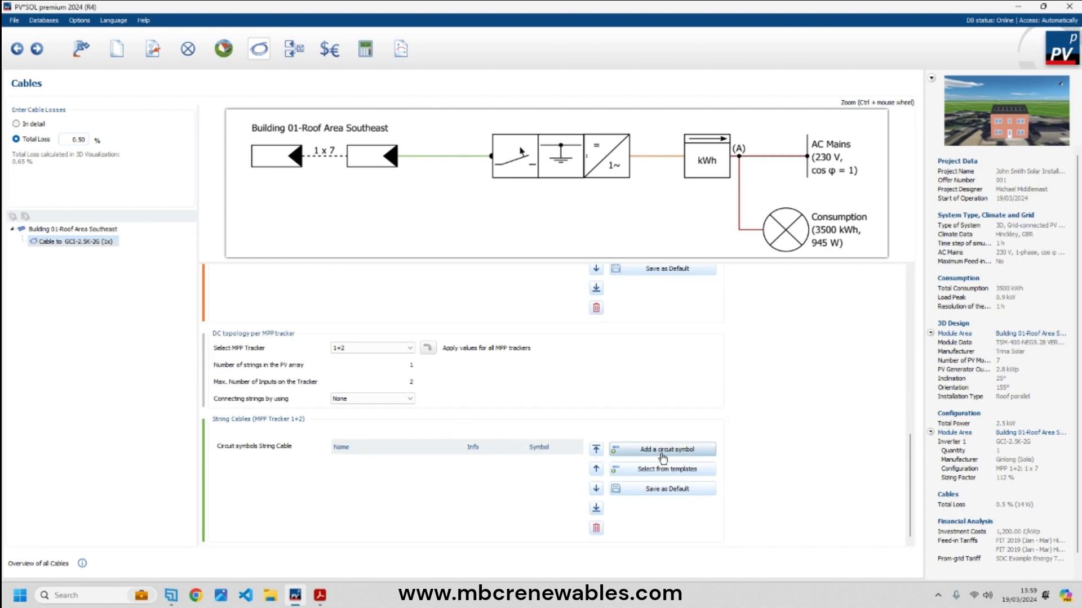
click(667, 449)
click(356, 280)
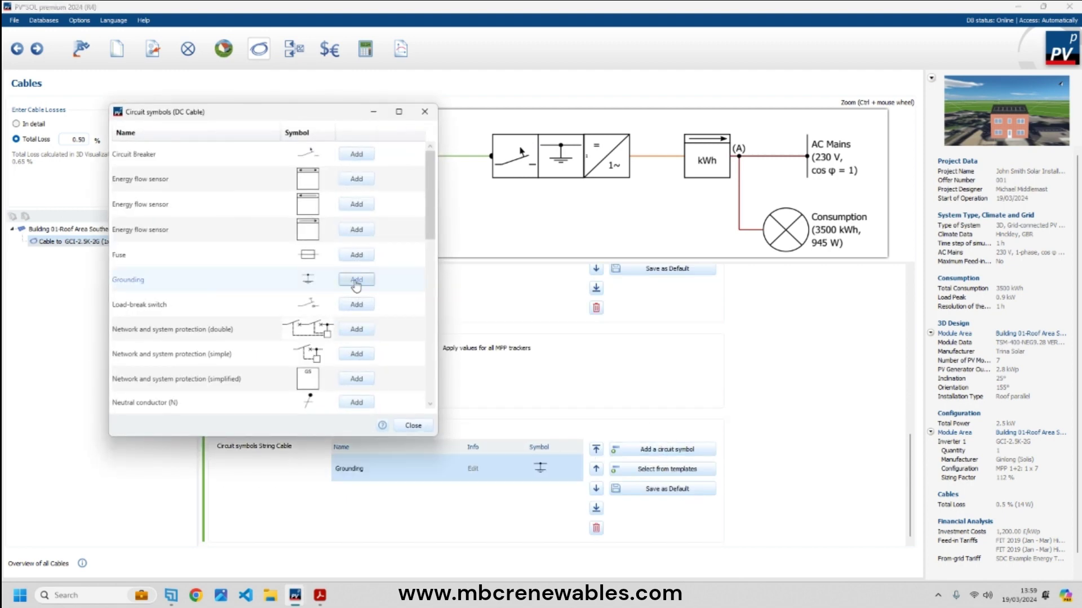
click(425, 111)
- Add surge protection with grounding before the consumer
scroll(573, 378, up, 1)
scroll(573, 379, up, 3)
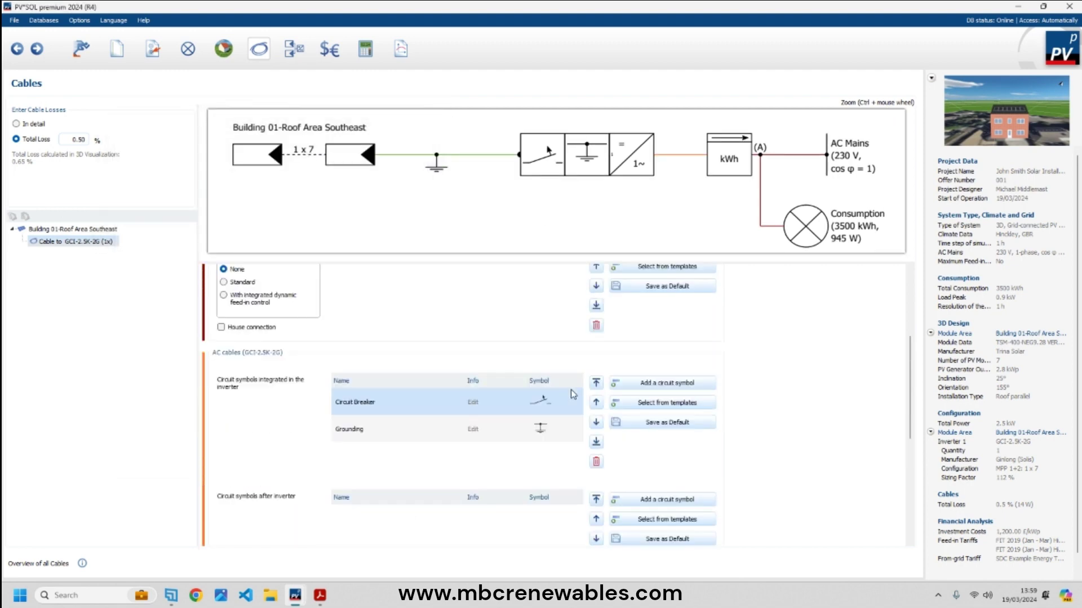
click(664, 303)
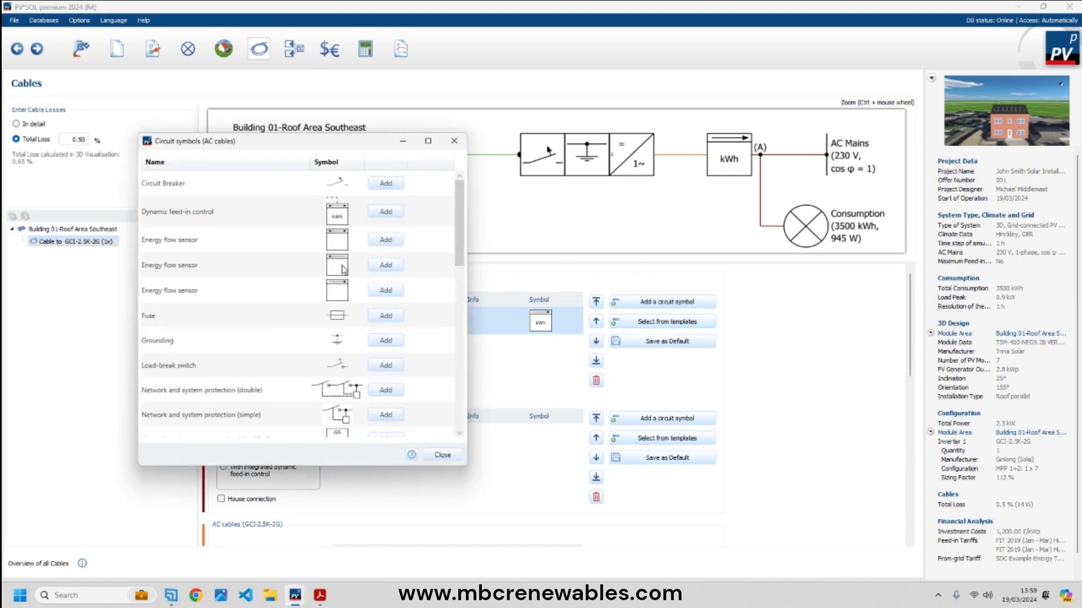
scroll(383, 372, down, 5)
scroll(385, 386, down, 5)
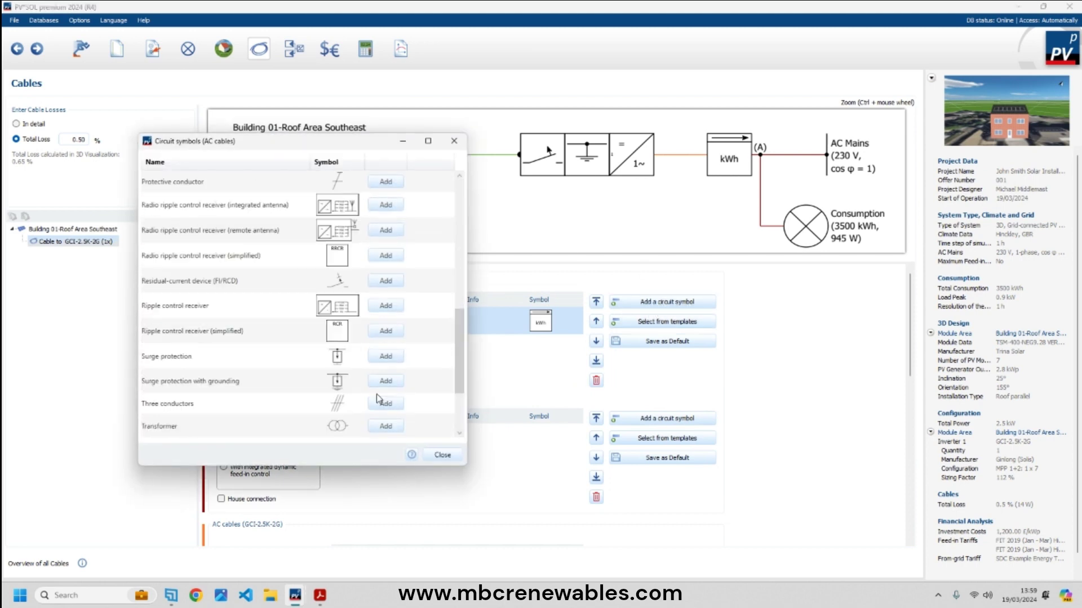
click(386, 381)
click(442, 455)
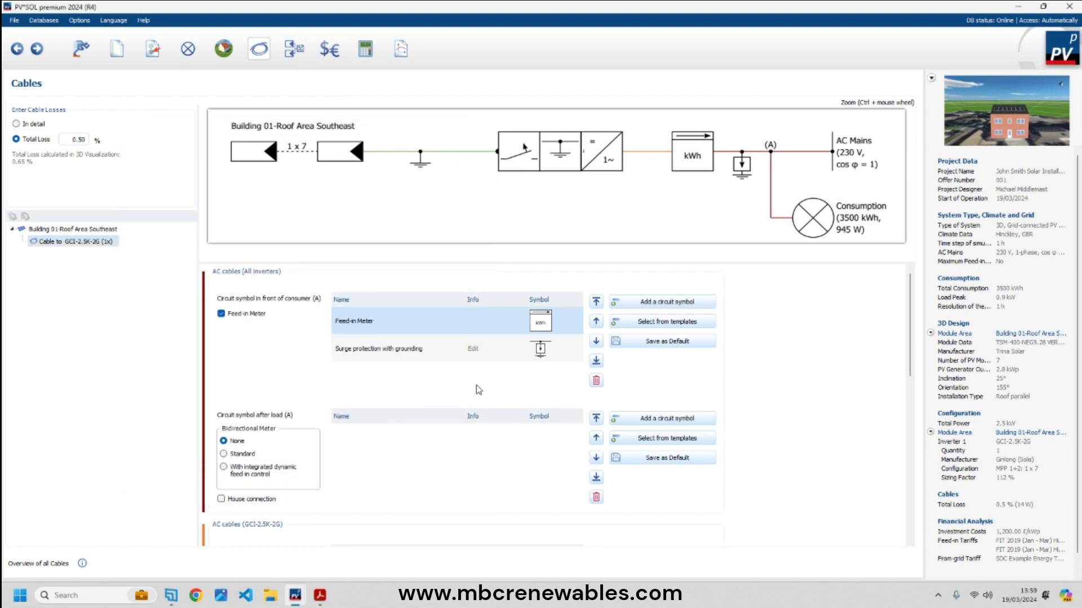
- Add a B 16A circuit breaker after the inverter
scroll(364, 391, down, 3)
scroll(363, 467, down, 2)
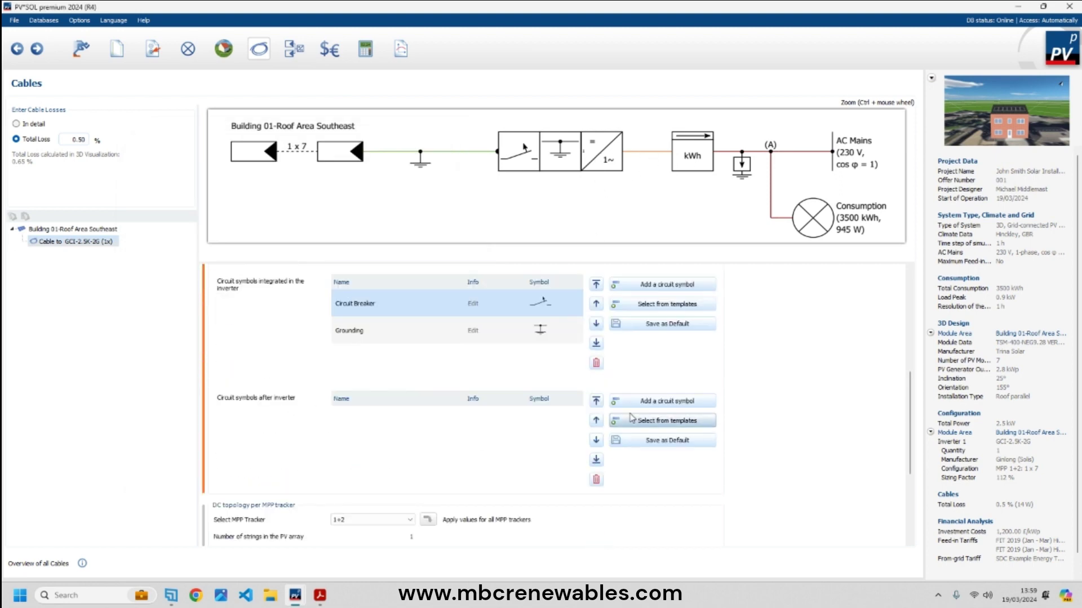
click(662, 401)
click(297, 96)
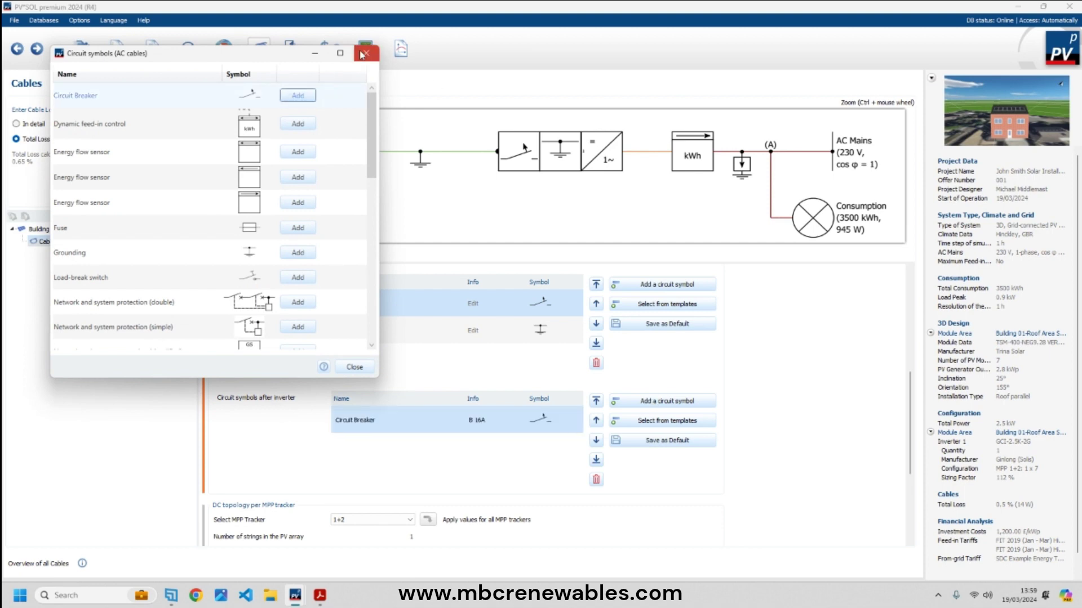
click(366, 53)
scroll(564, 414, up, 5)
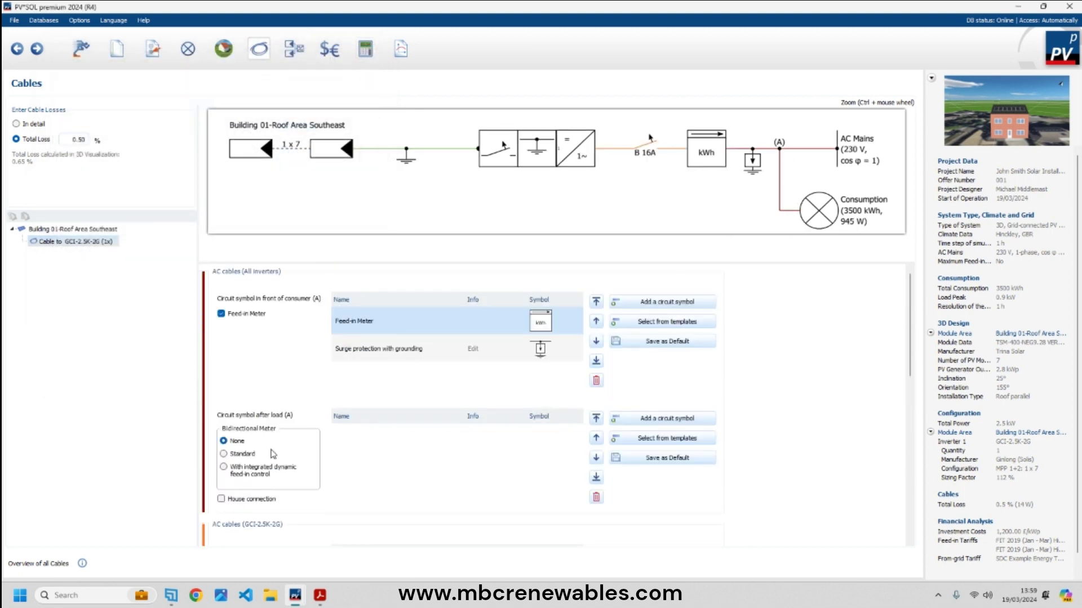
- Place a bidirectional meter 'With integrated dynamic feed-in control' after the load, then review the sections
click(224, 469)
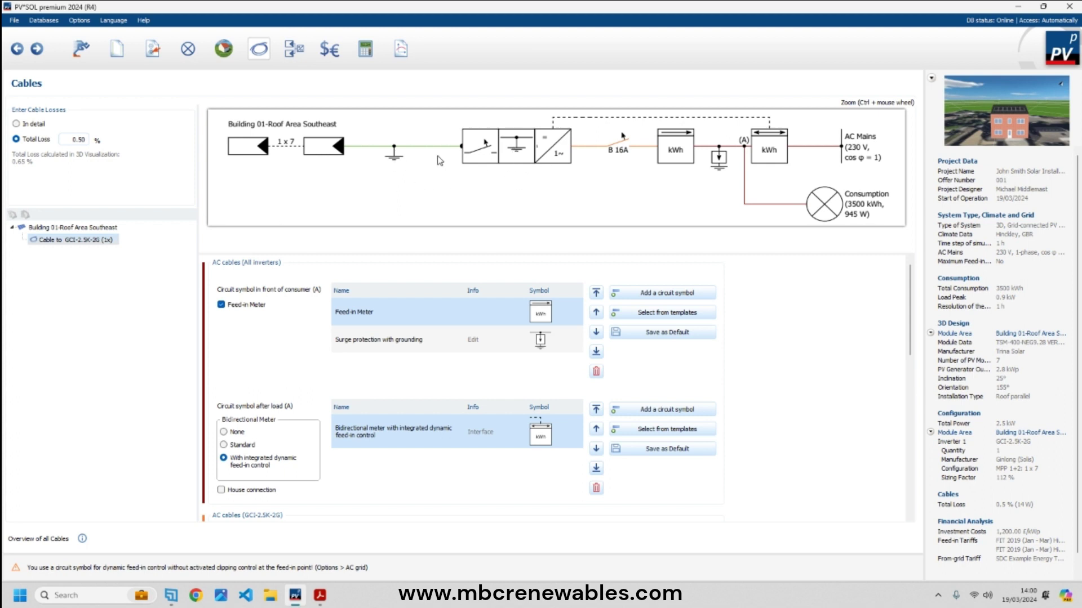
scroll(592, 442, down, 6)
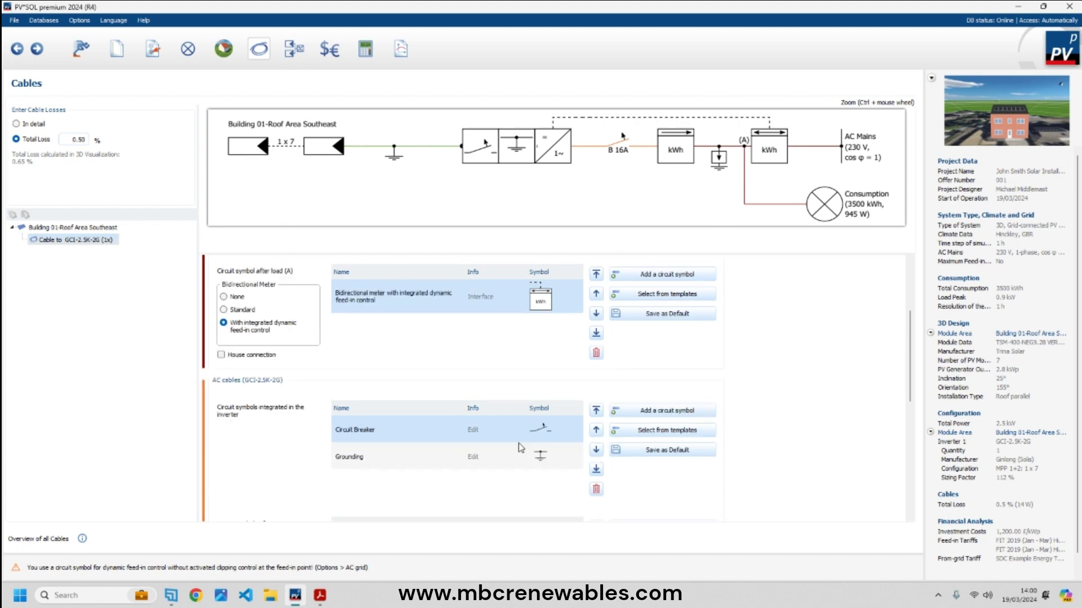
scroll(524, 448, up, 6)
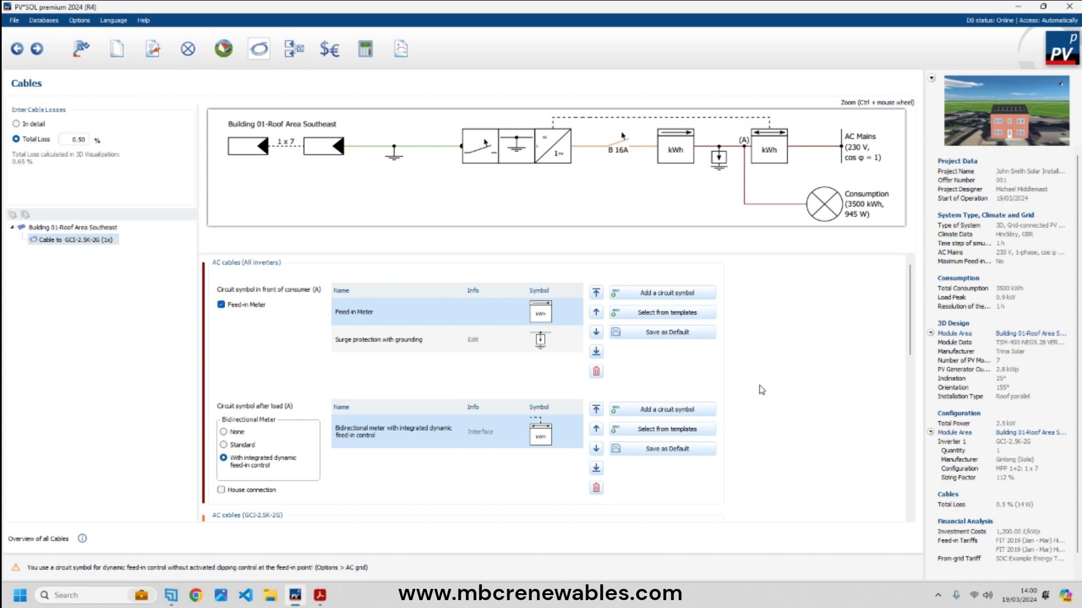
scroll(634, 374, down, 5)
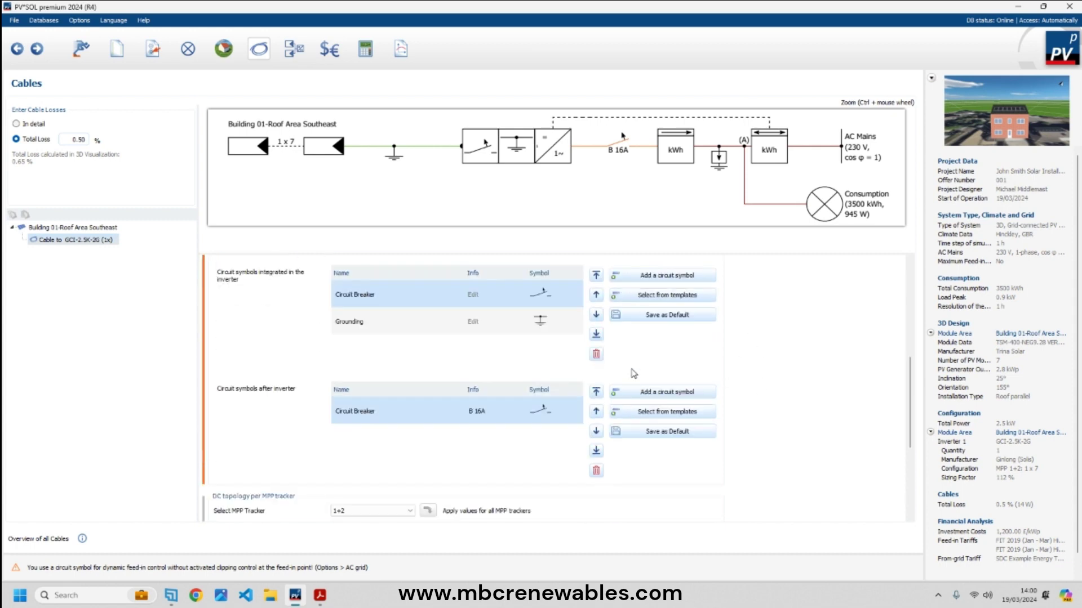
scroll(634, 374, down, 3)
scroll(633, 375, up, 8)
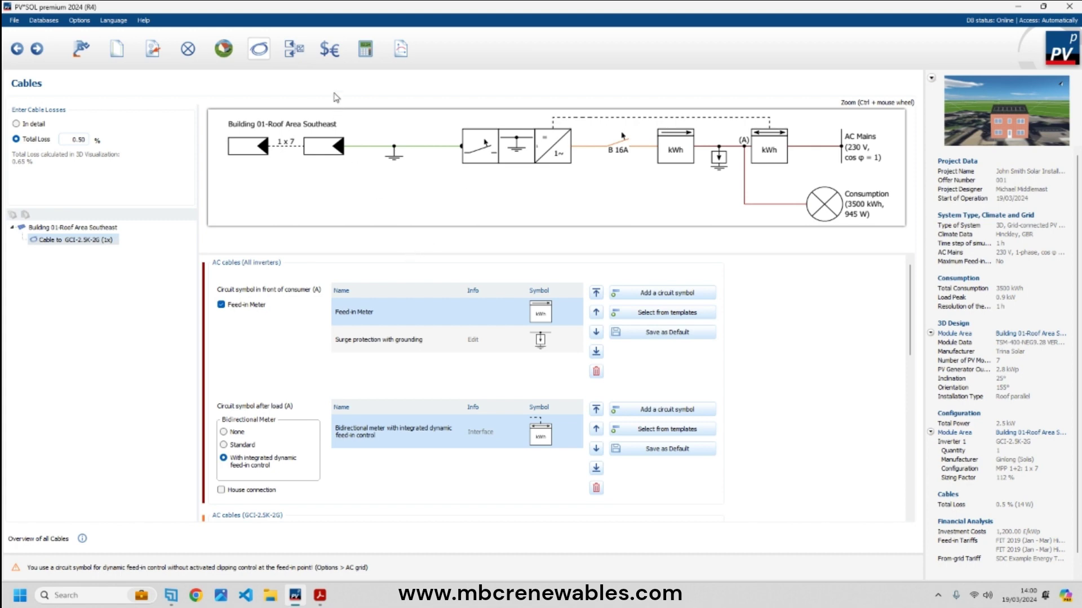
- Set the circuit diagram plan's page format to A4 in Plan Properties
click(293, 49)
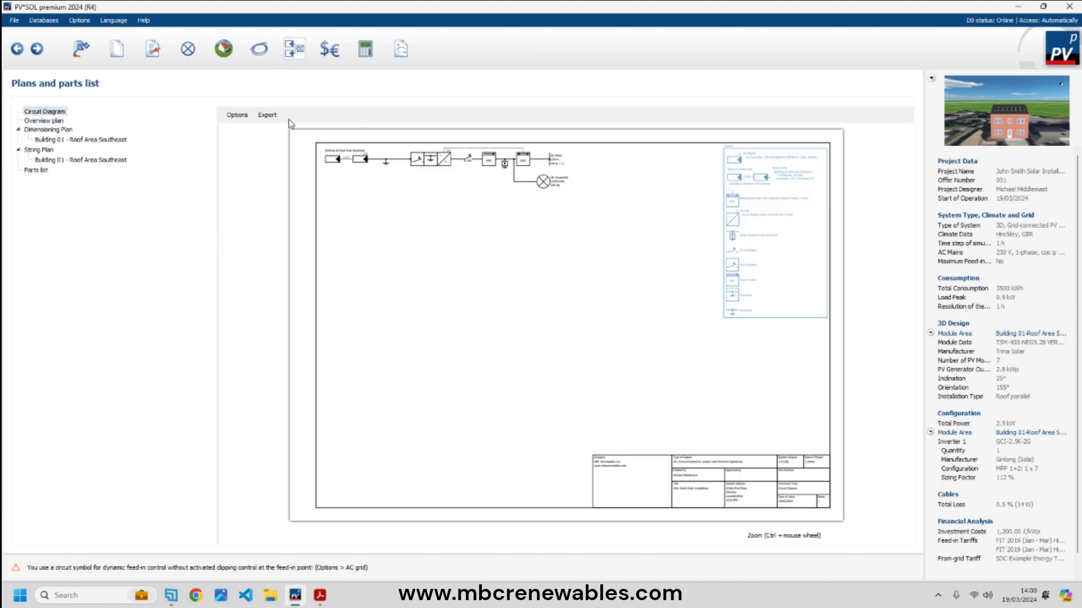
click(267, 115)
click(235, 115)
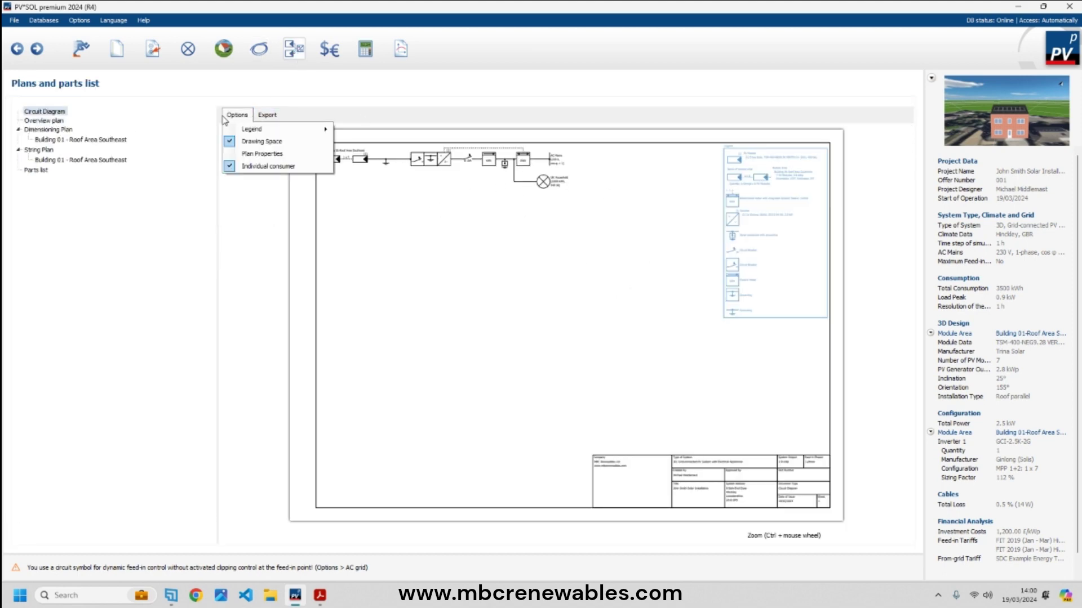
click(260, 154)
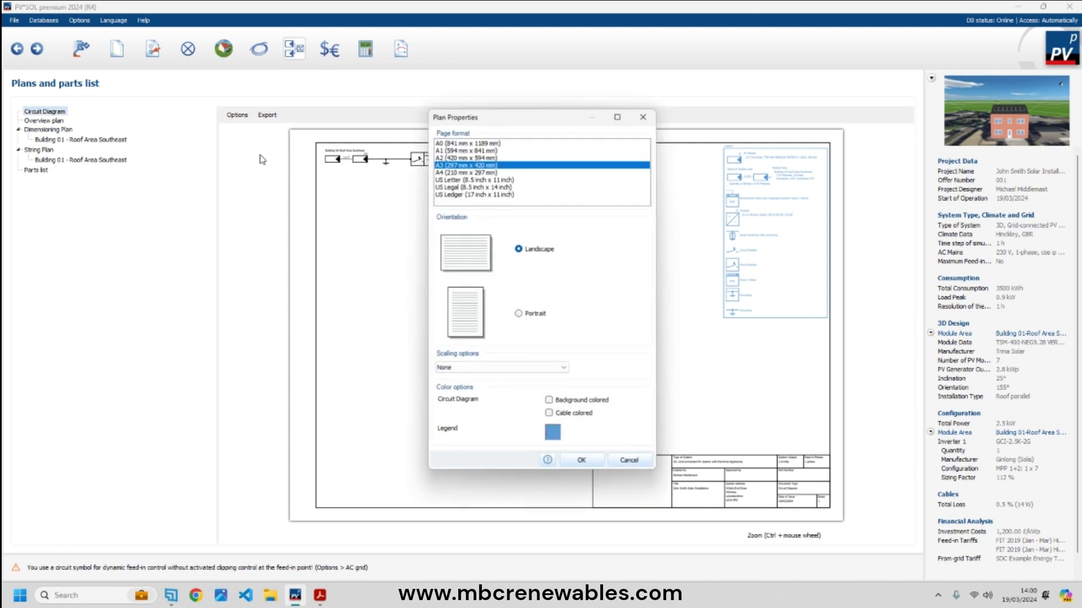
click(465, 173)
click(581, 460)
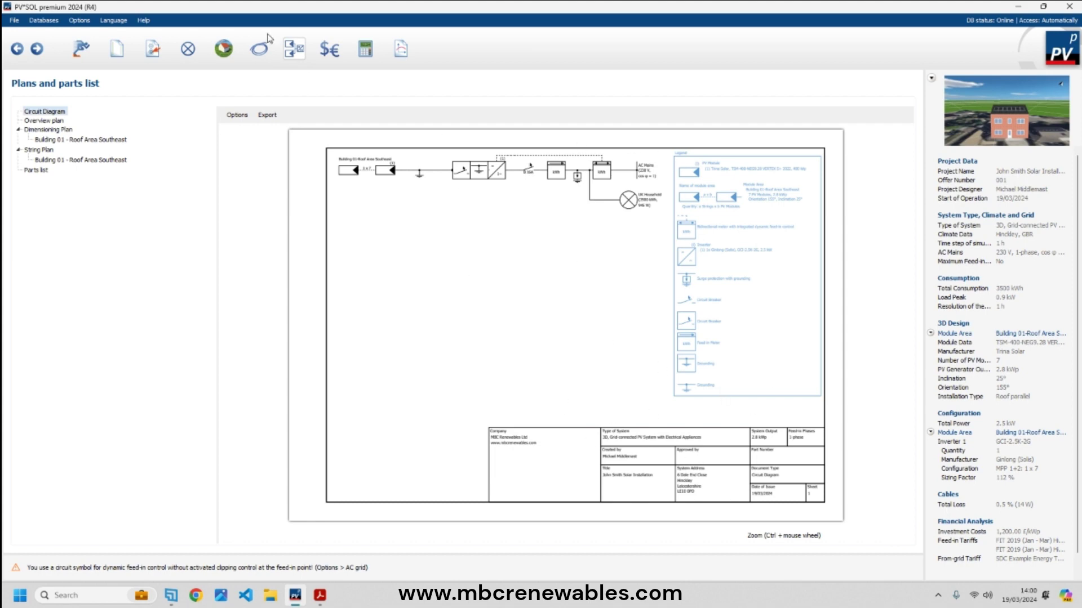
- Check the feed-in and from-grid tariffs in Financial Analysis, then generate the presentation report
click(332, 57)
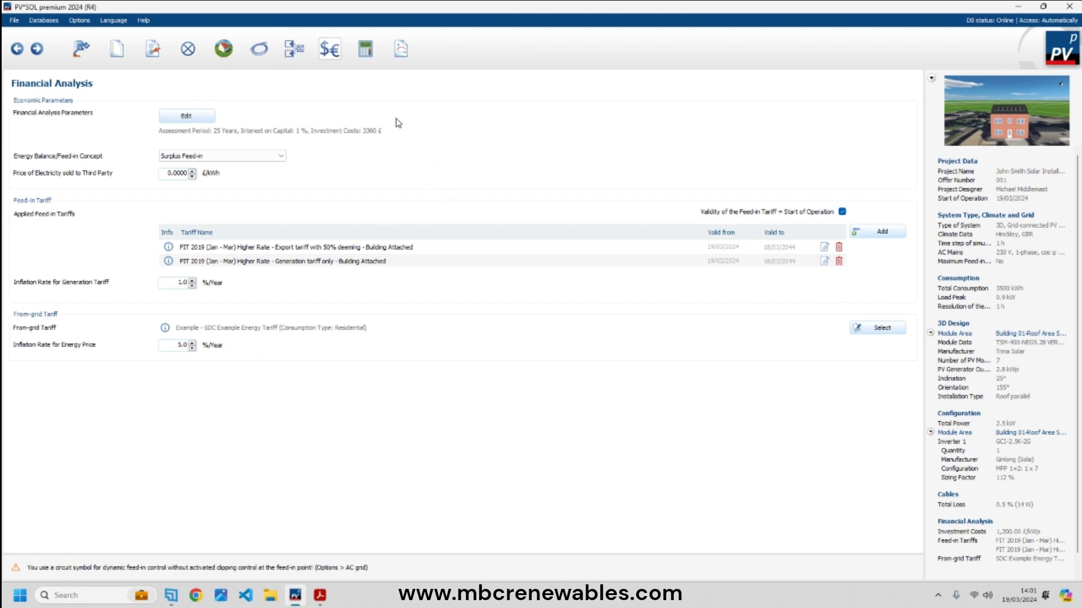
click(399, 55)
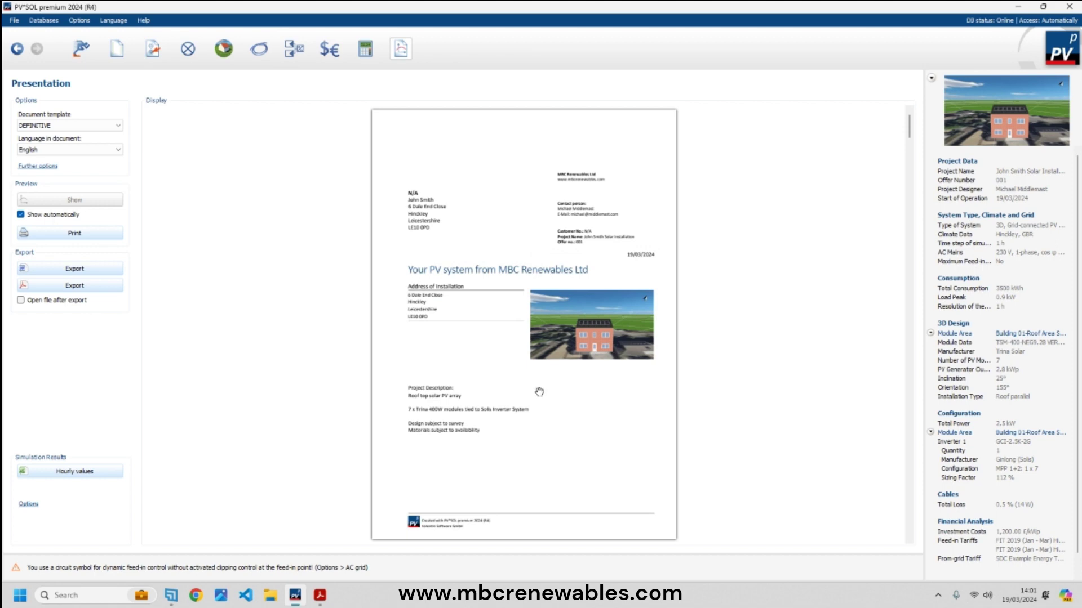
- Scroll the report to page 3's schematic diagram and Production Forecast showing 2,850 kWh/Year
scroll(541, 390, down, 10)
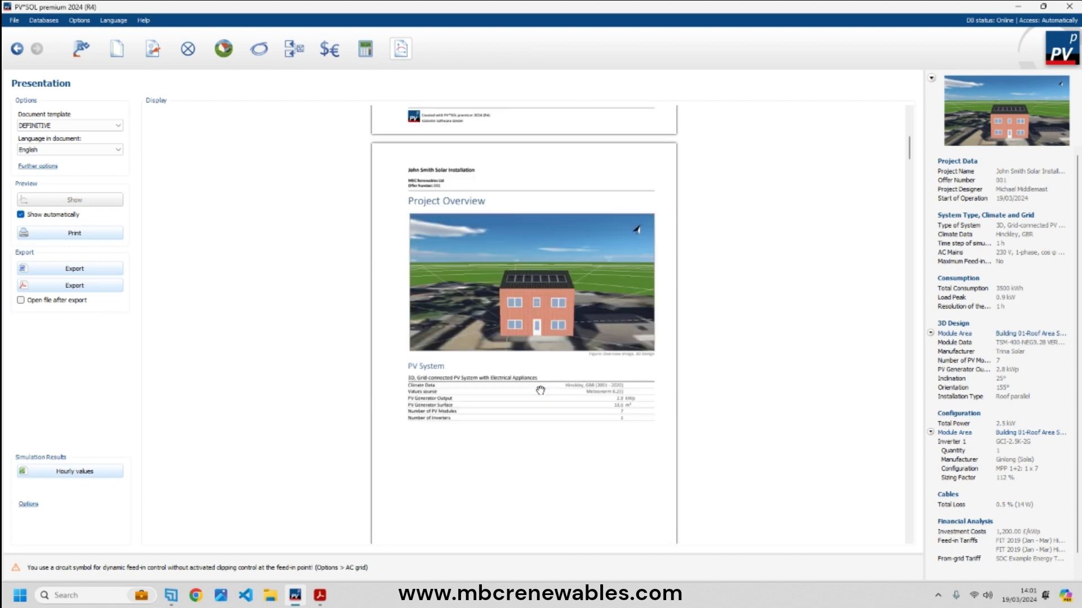
scroll(540, 390, down, 5)
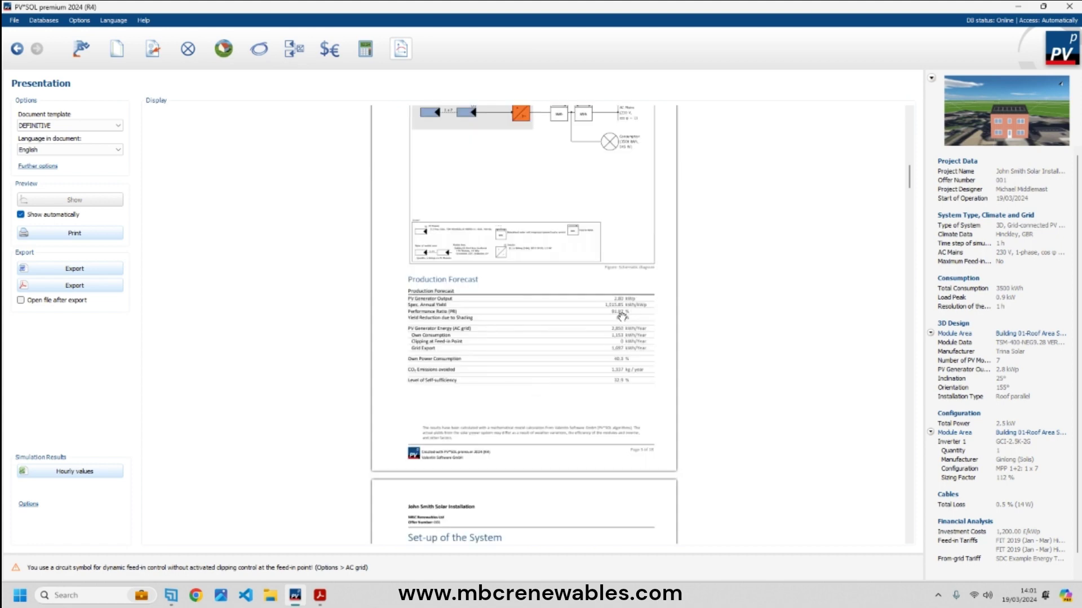
ctrl+scroll(628, 320, up, 1)
ctrl+scroll(629, 320, up, 1)
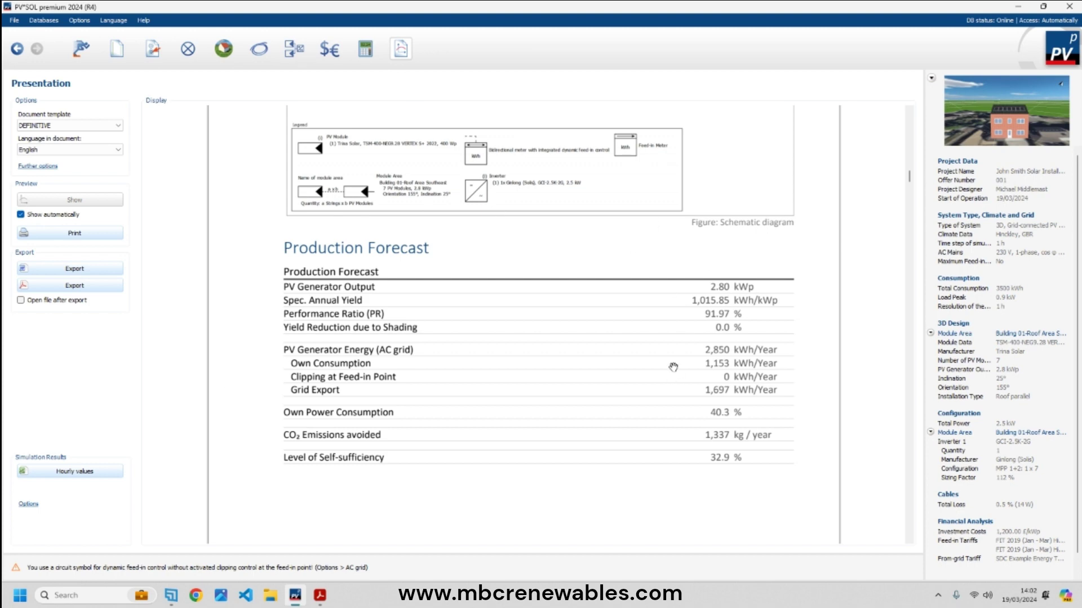
- Scroll through all 18 report pages, then back up to the page 17 Environment screenshots
scroll(646, 421, up, 6)
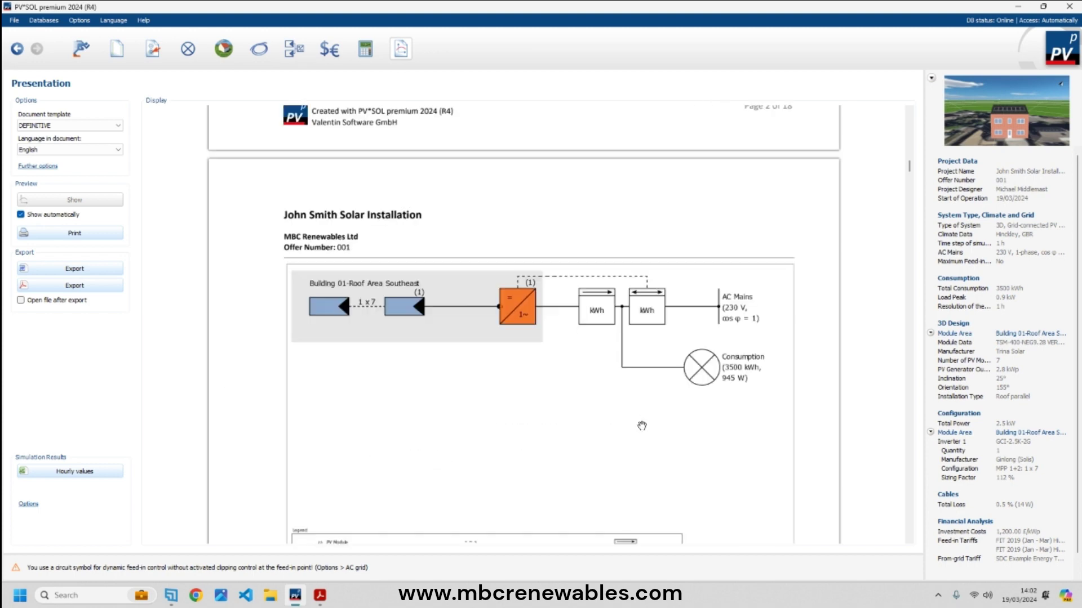
scroll(637, 426, down, 10)
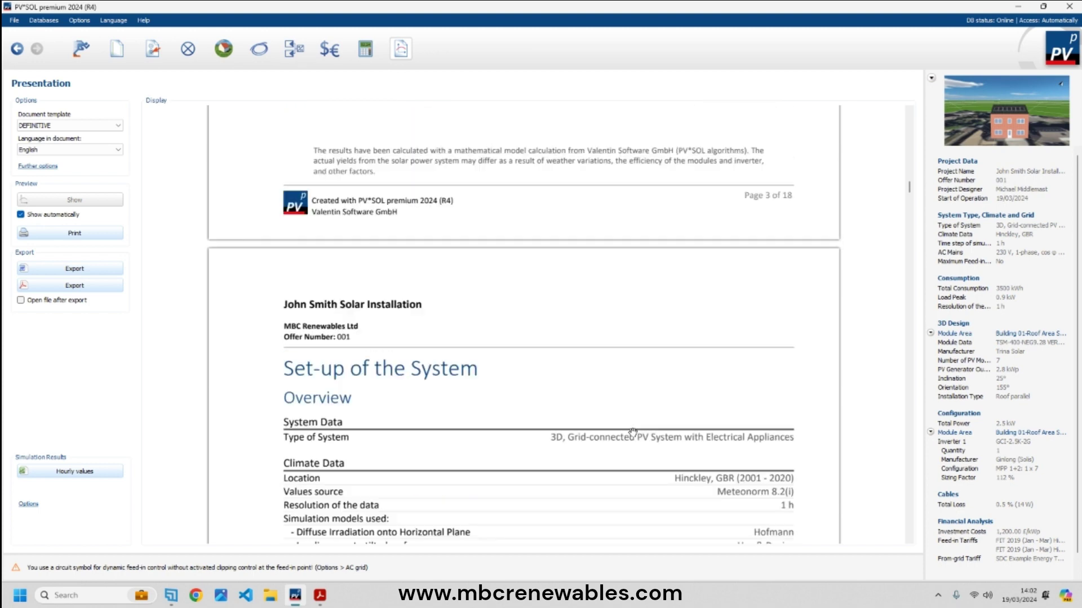
scroll(633, 433, down, 10)
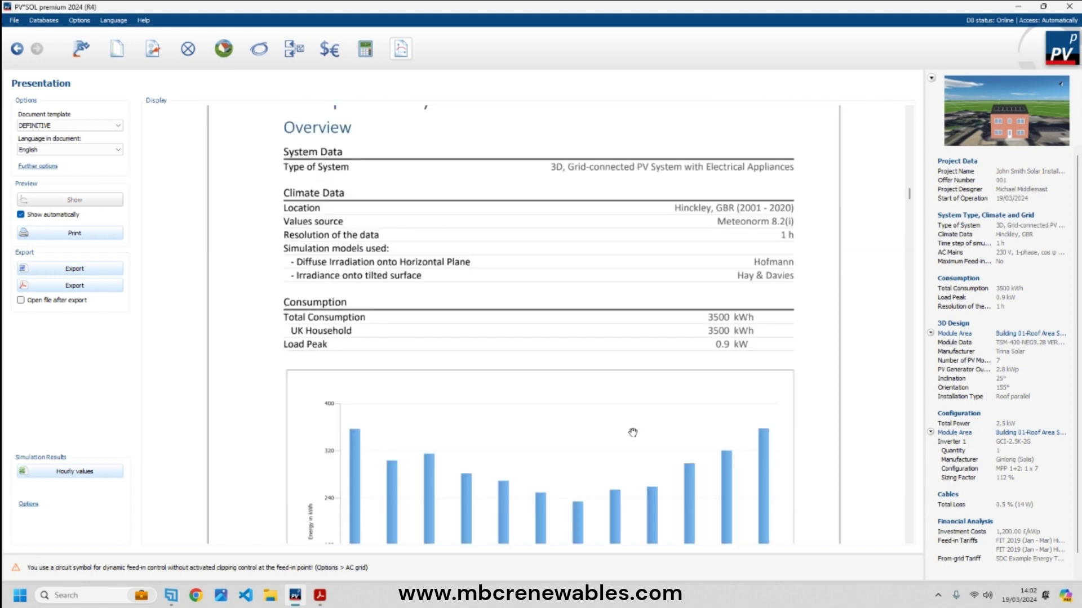
scroll(632, 432, down, 10)
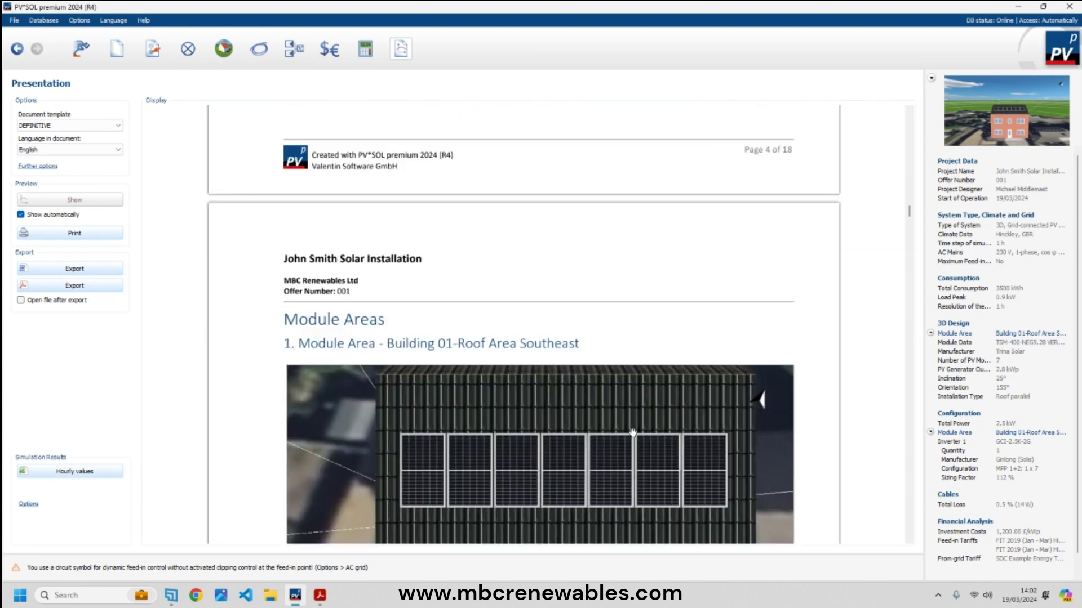
scroll(632, 433, down, 10)
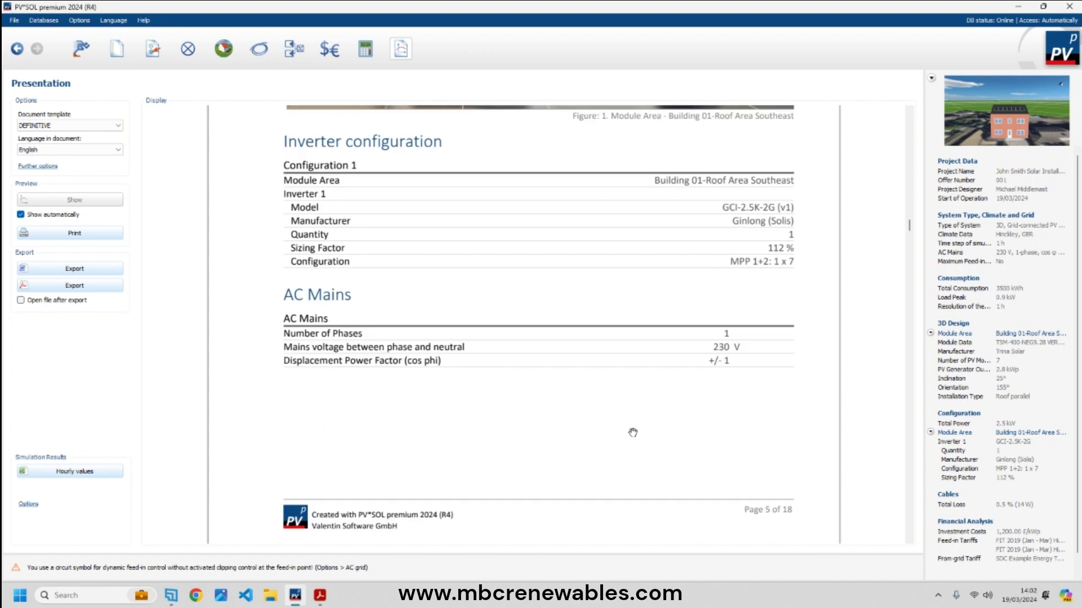
scroll(633, 433, down, 10)
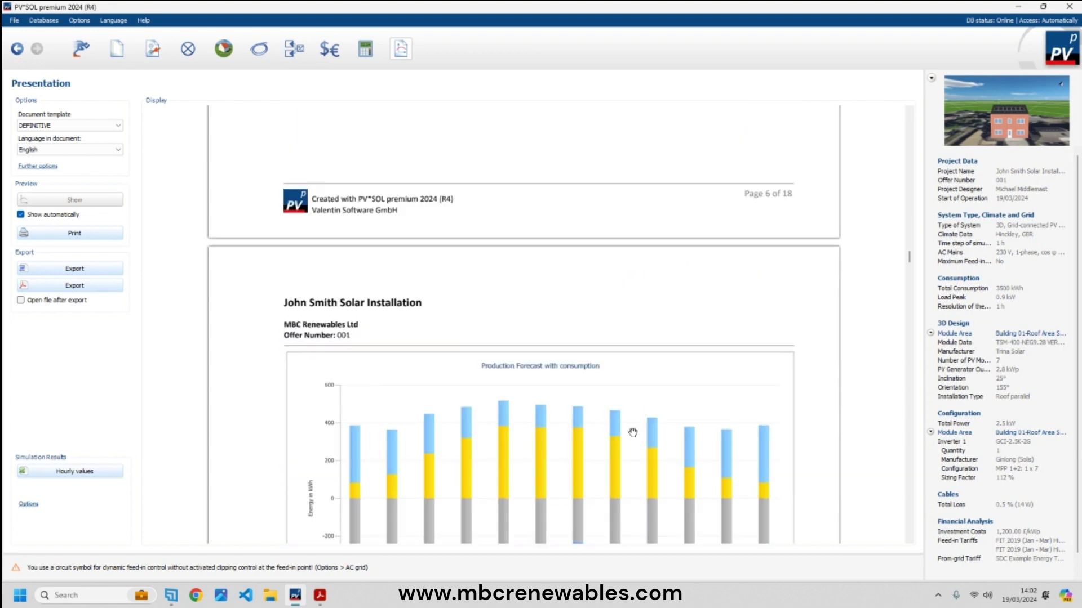
scroll(633, 433, down, 5)
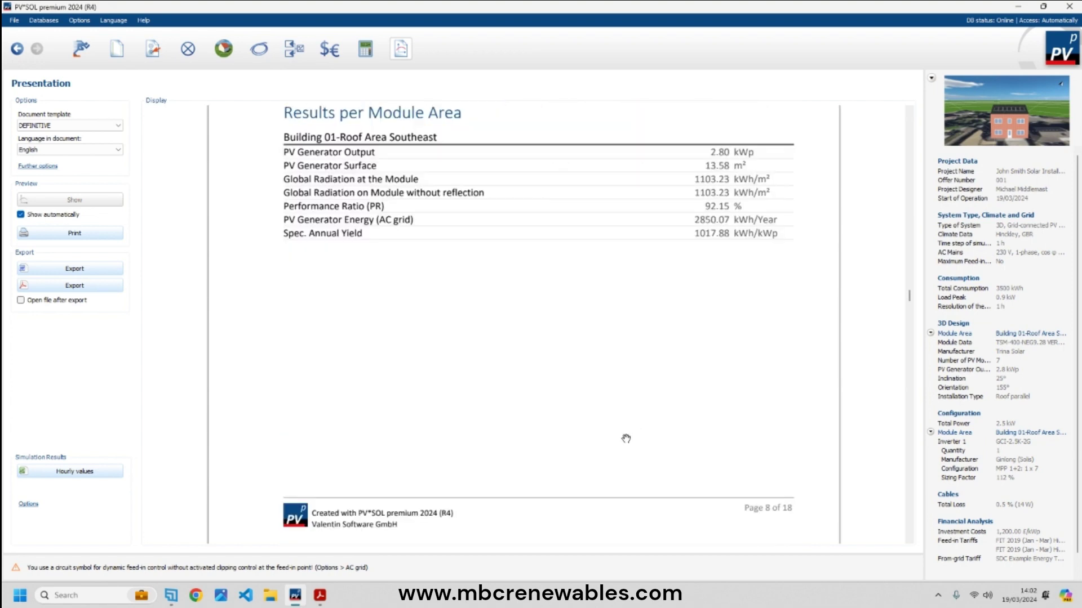
scroll(626, 438, down, 15)
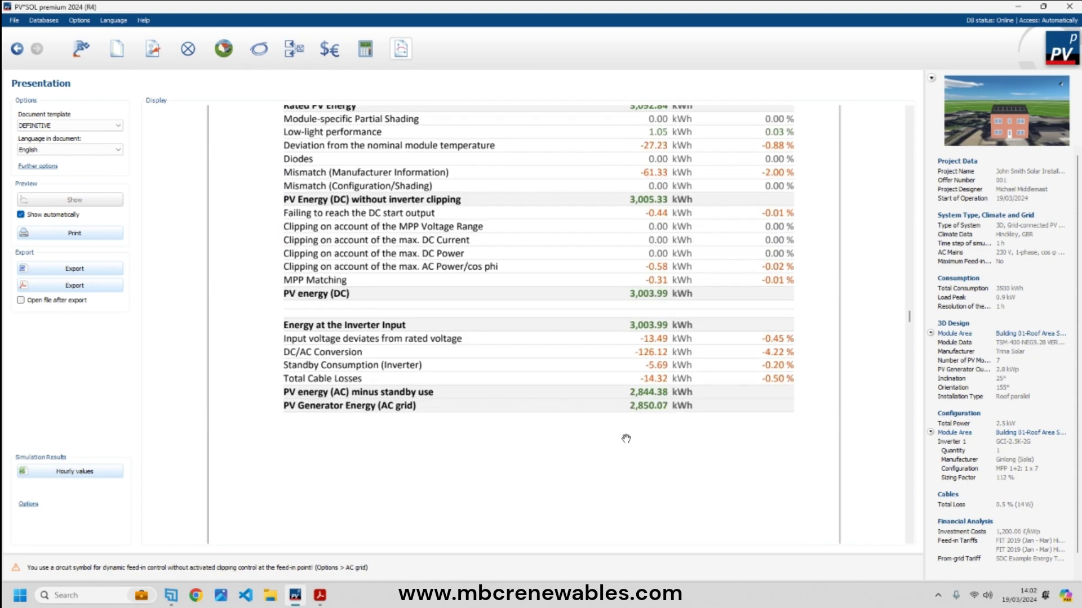
scroll(626, 439, down, 15)
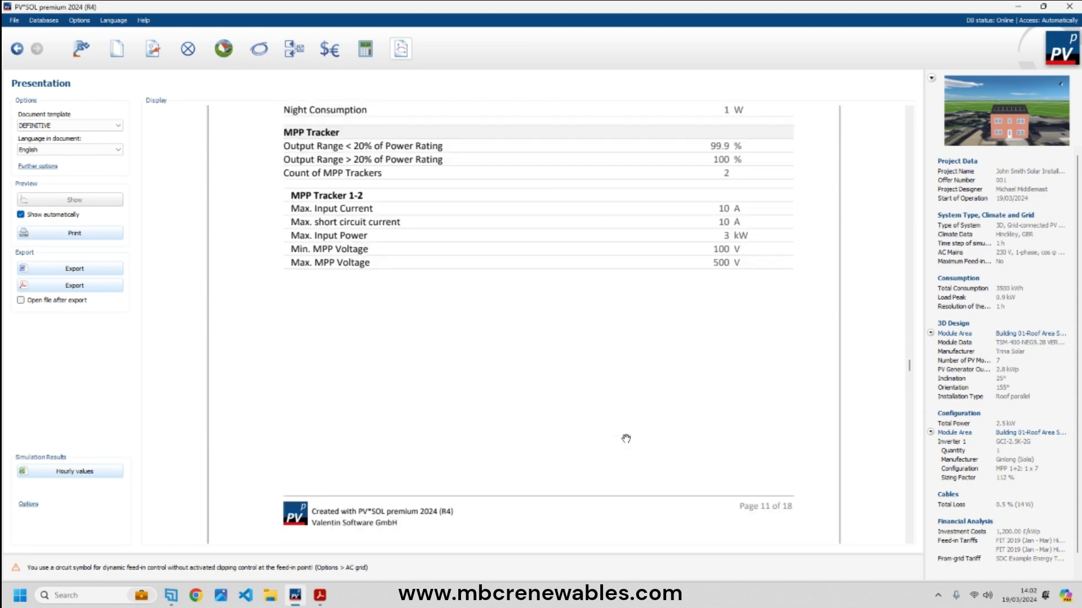
scroll(626, 434, down, 12)
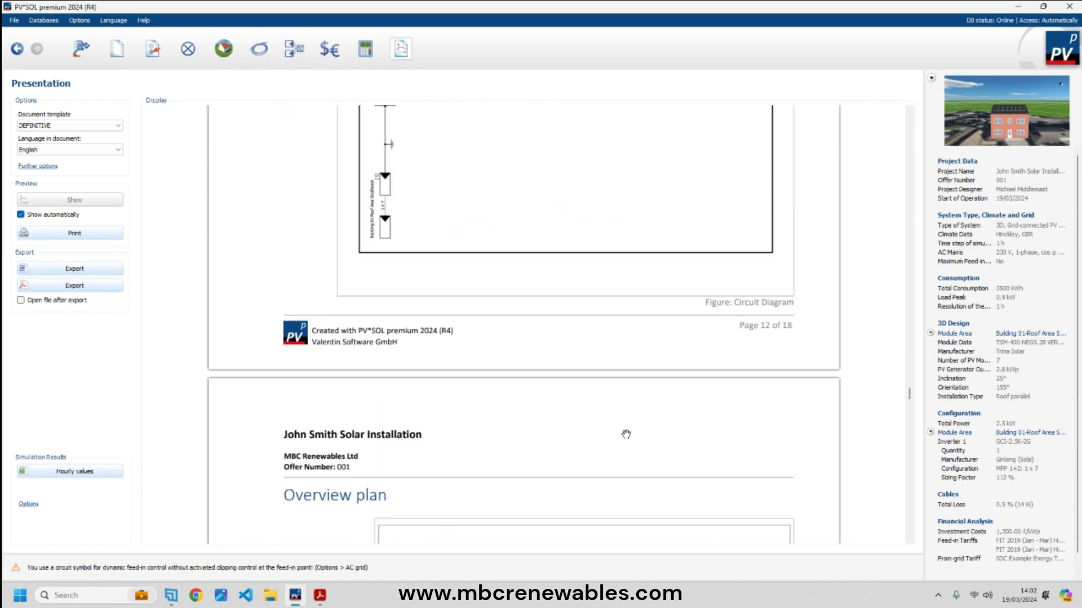
scroll(626, 435, down, 5)
scroll(626, 434, down, 12)
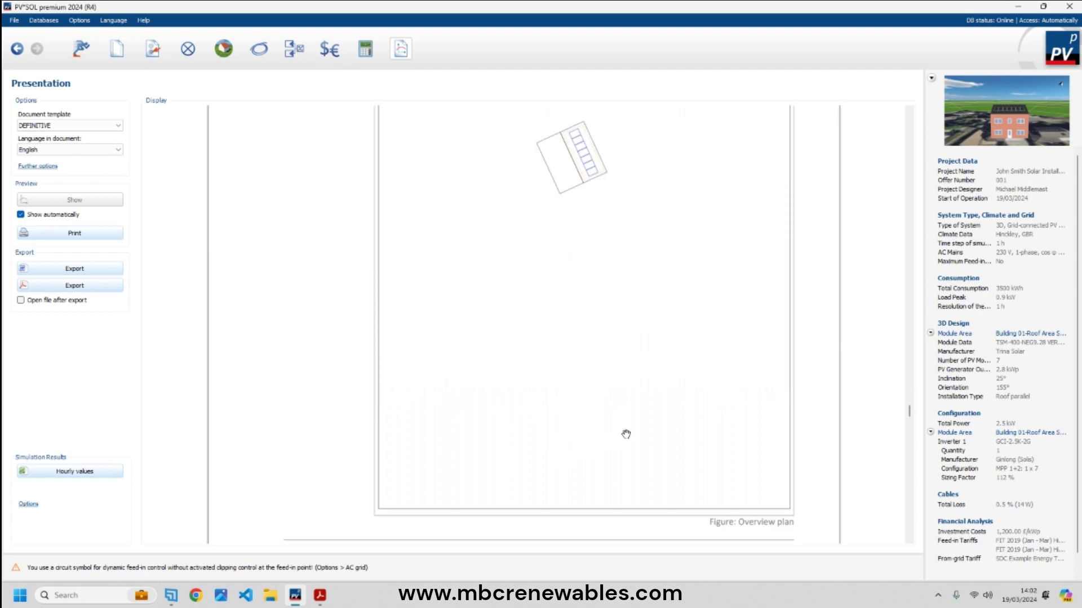
scroll(625, 434, up, 20)
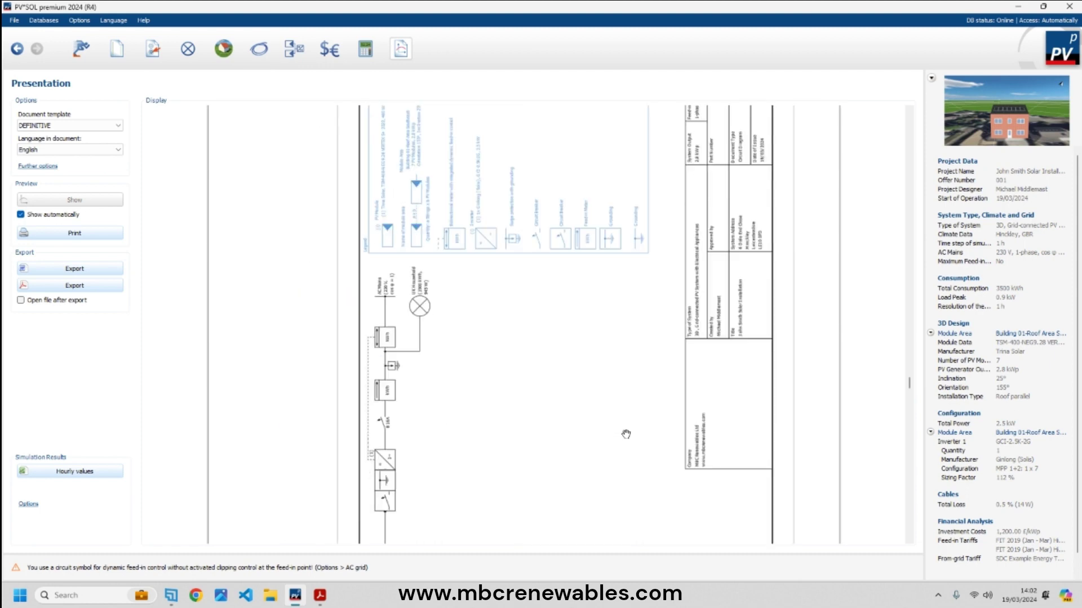
scroll(626, 434, down, 2)
scroll(626, 434, down, 10)
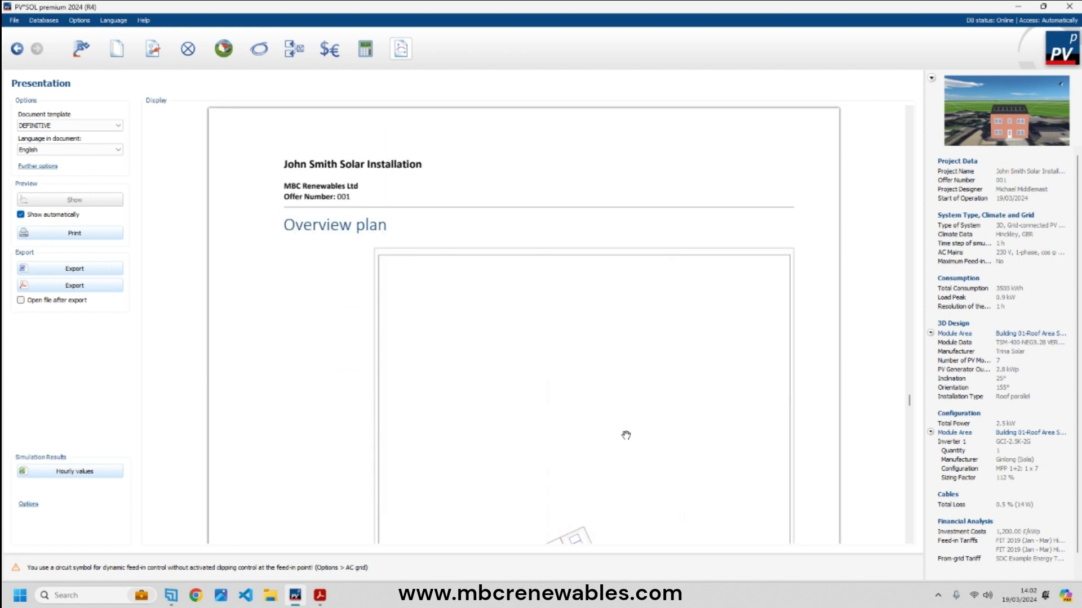
scroll(585, 351, down, 10)
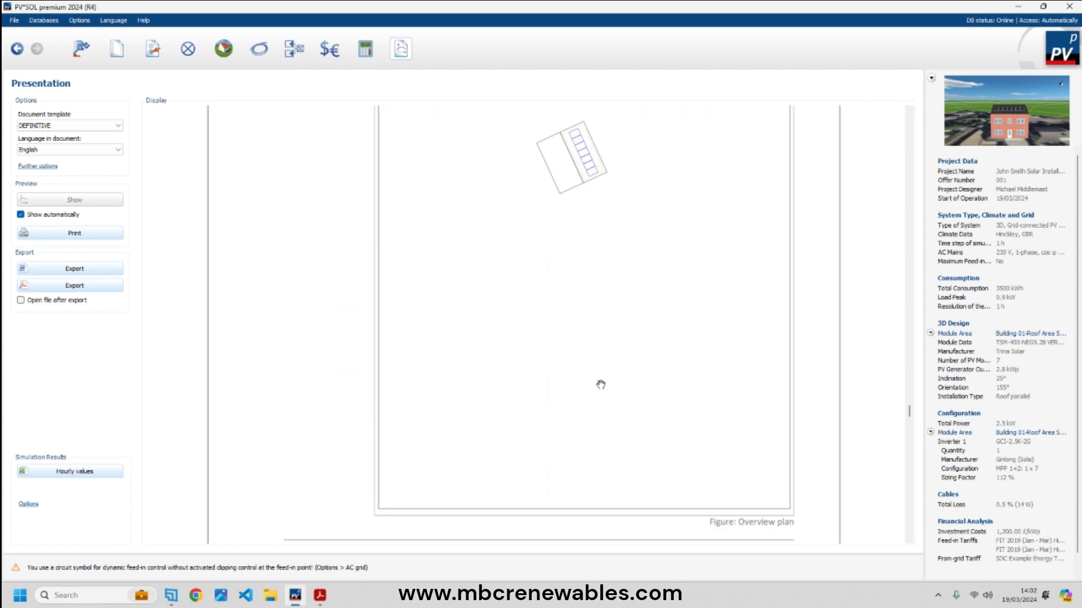
scroll(597, 385, down, 12)
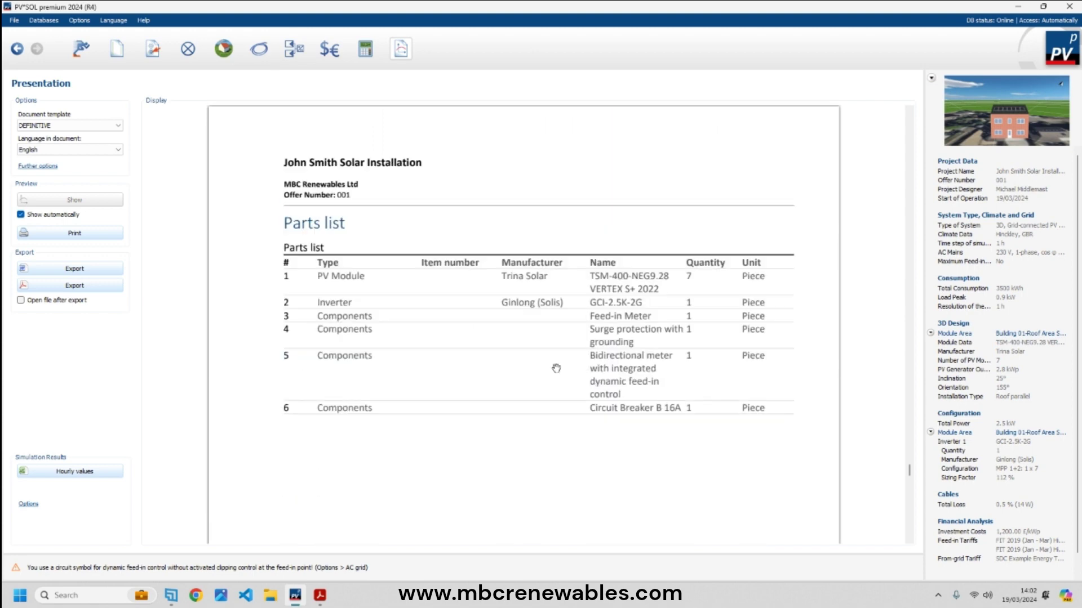
scroll(616, 374, down, 10)
scroll(614, 375, down, 10)
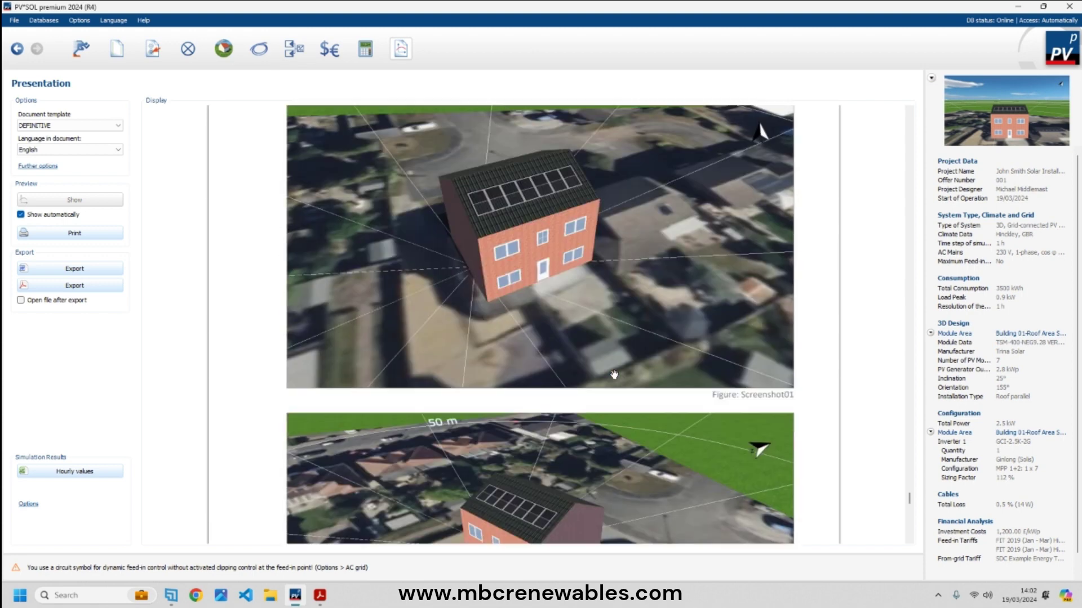
scroll(612, 362, down, 10)
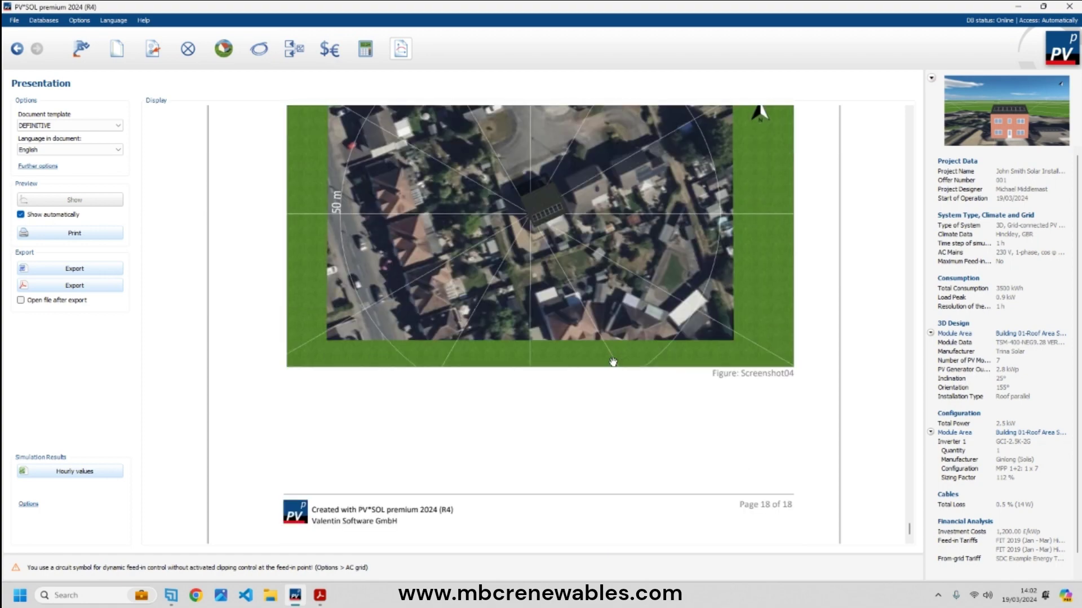
scroll(613, 362, up, 3)
scroll(611, 362, up, 9)
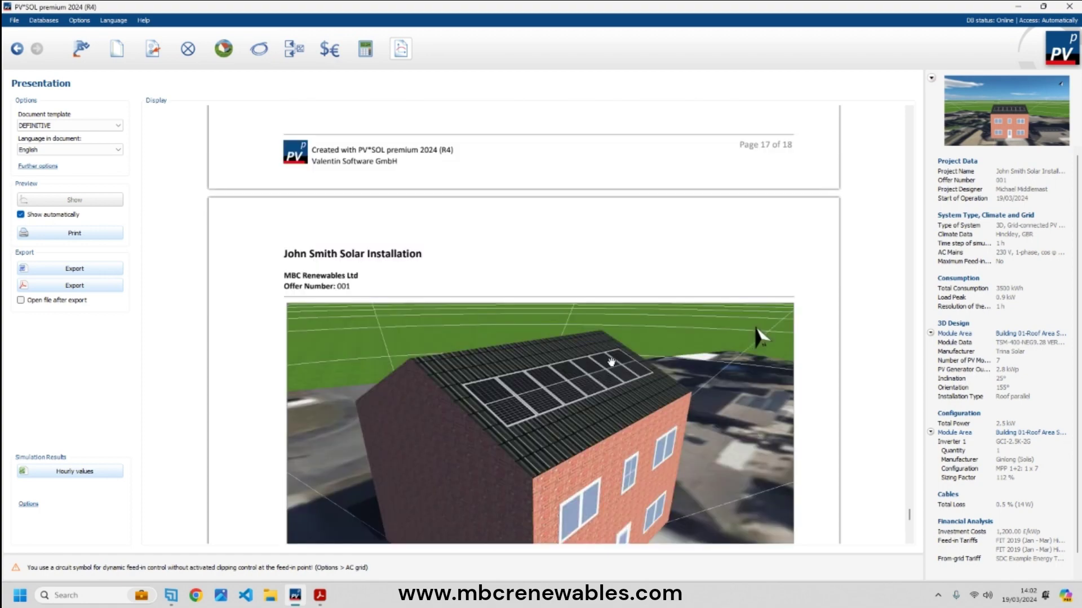
scroll(612, 362, up, 6)
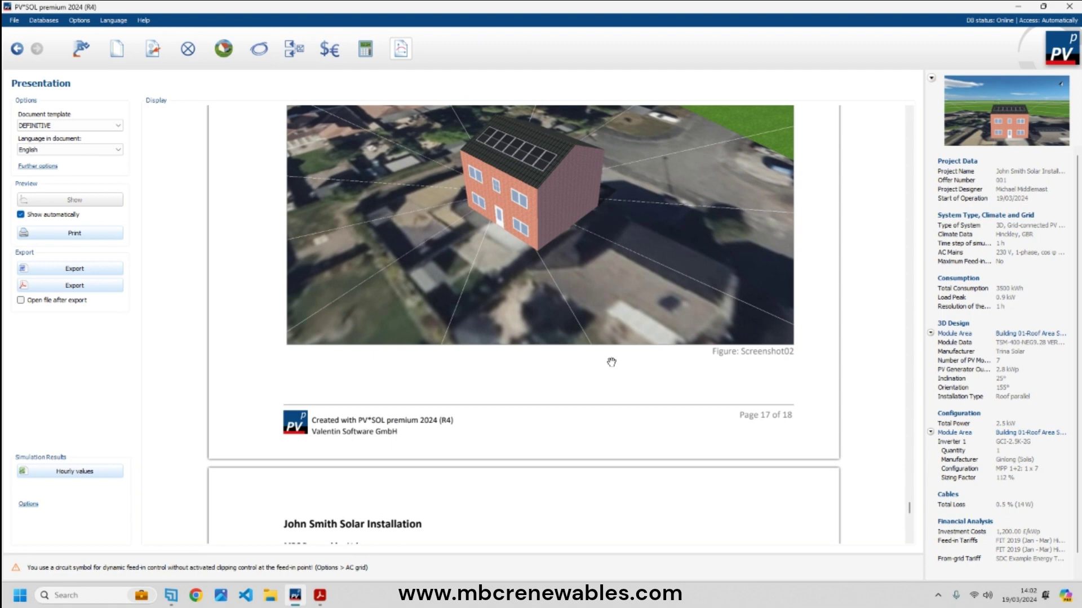
scroll(611, 363, up, 8)
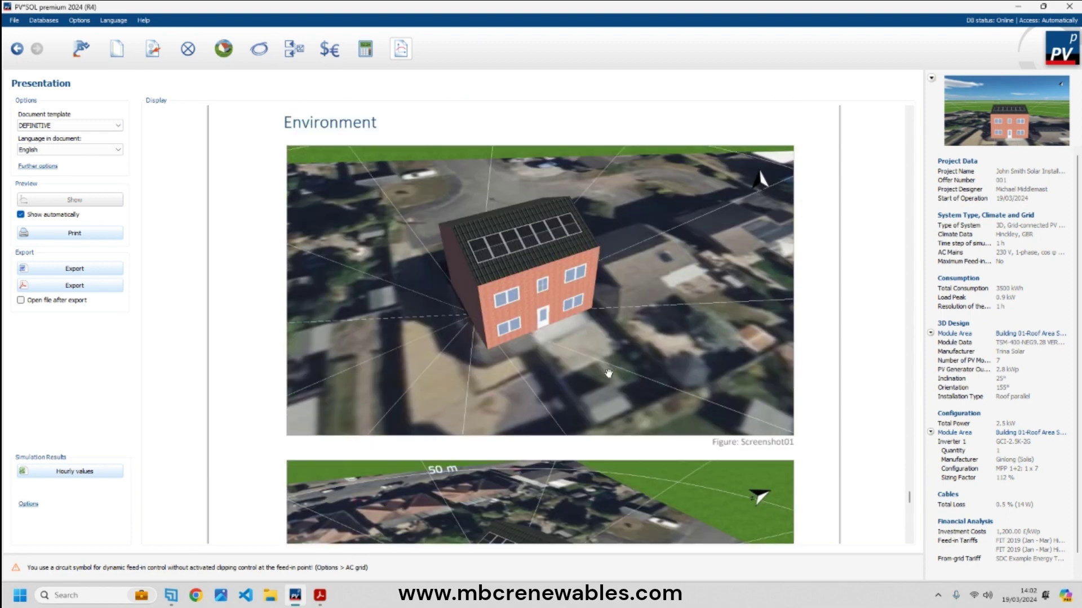